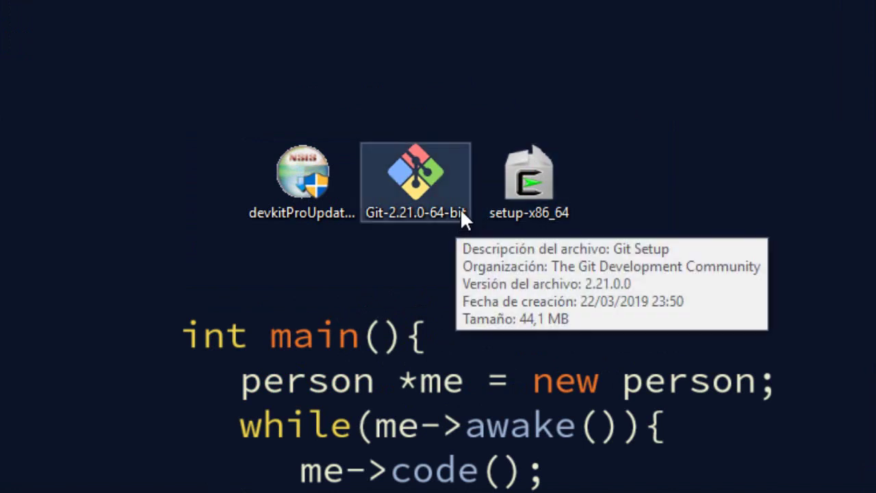
drag(643, 270, 725, 211)
click(176, 104)
click(548, 260)
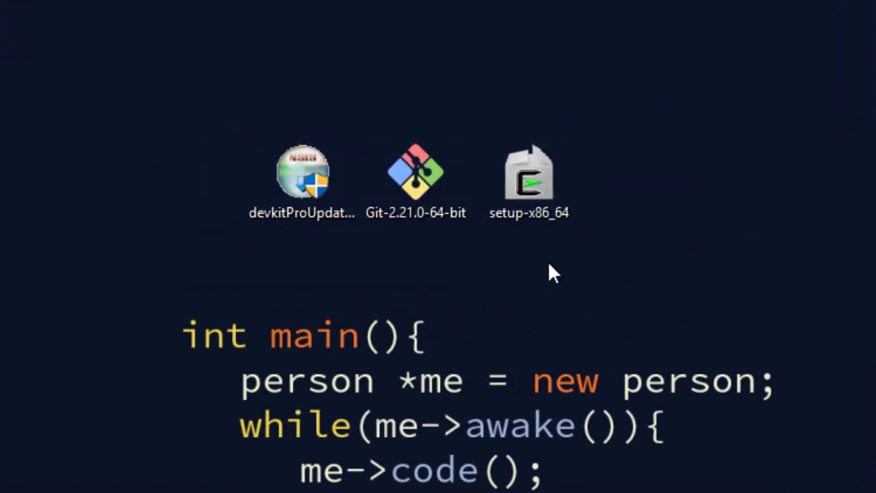
click(321, 190)
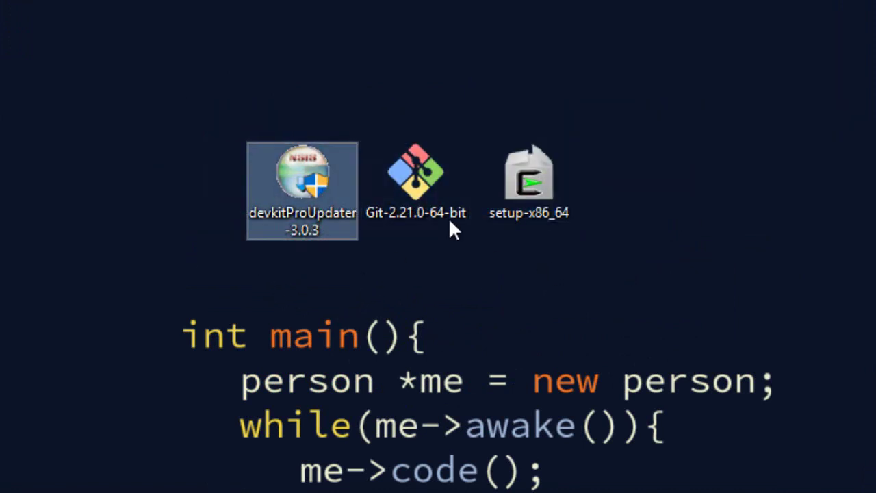
click(430, 203)
click(530, 205)
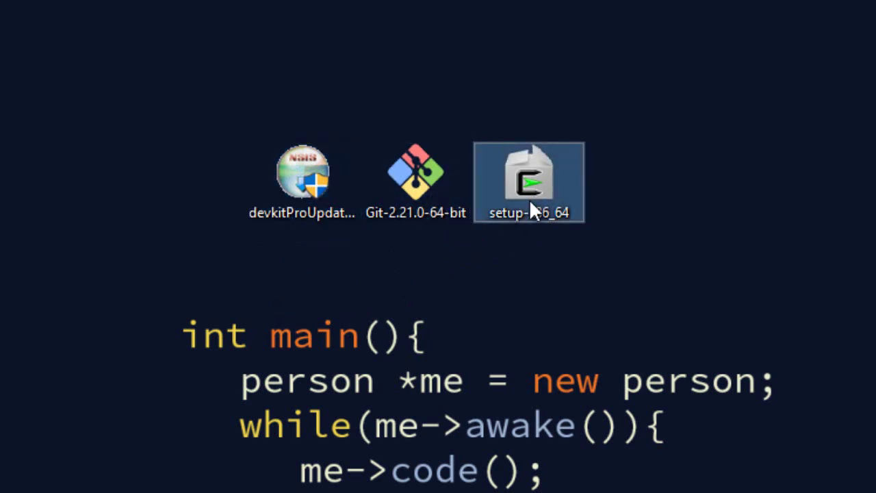
click(605, 279)
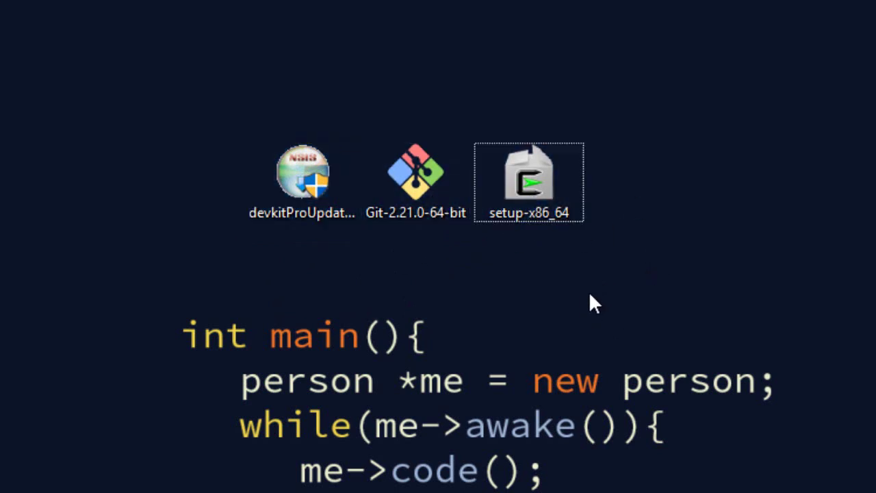
drag(615, 303, 753, 260)
click(255, 109)
click(588, 268)
drag(654, 245, 686, 227)
click(222, 95)
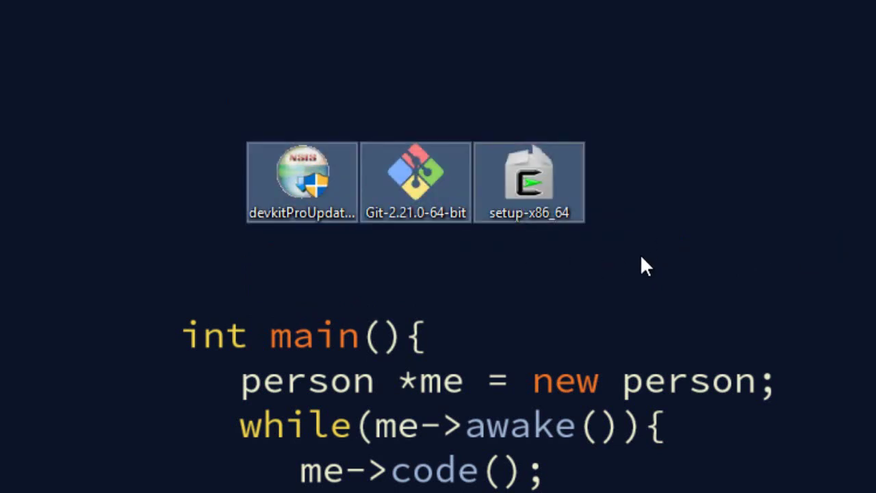
click(514, 301)
Step: Launch the Git-2.21.0-64-bit installer from the desktop and allow it to make changes to the device
click(417, 192)
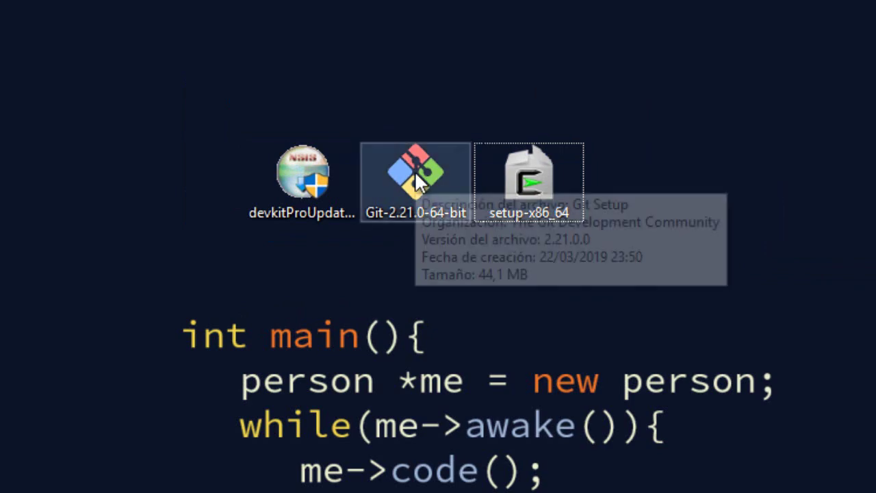
double_click(415, 170)
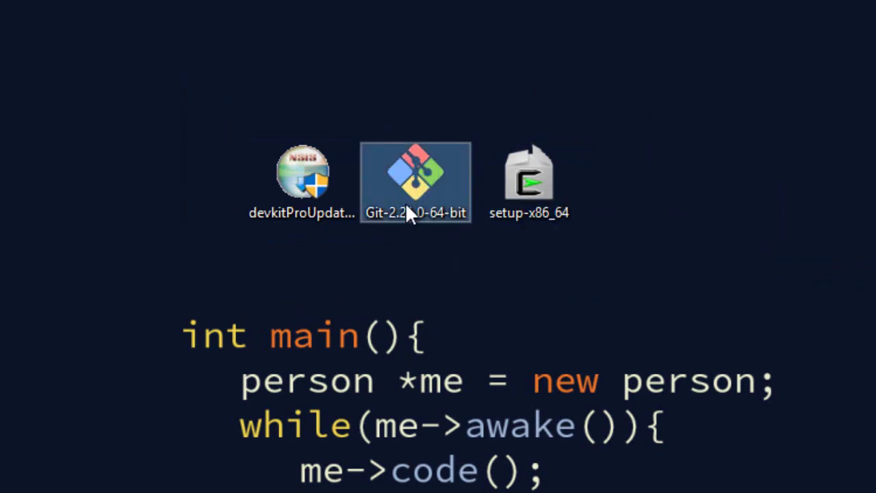
right_click(417, 168)
click(456, 214)
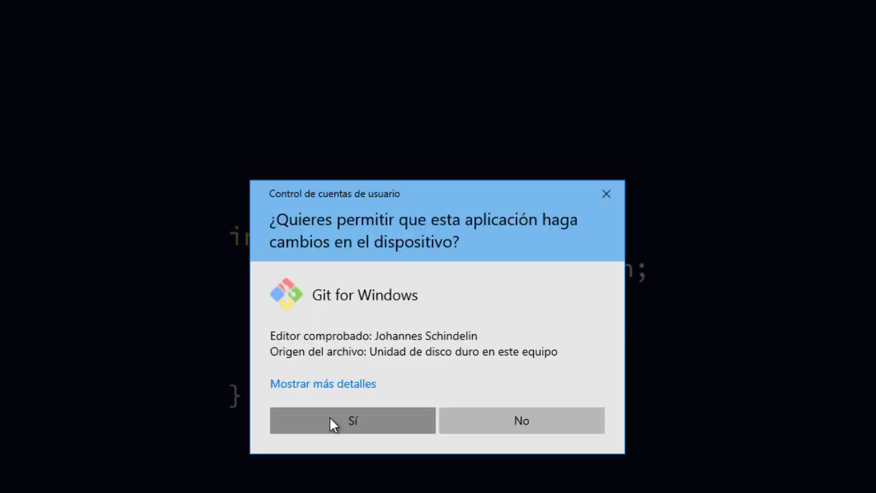
click(332, 418)
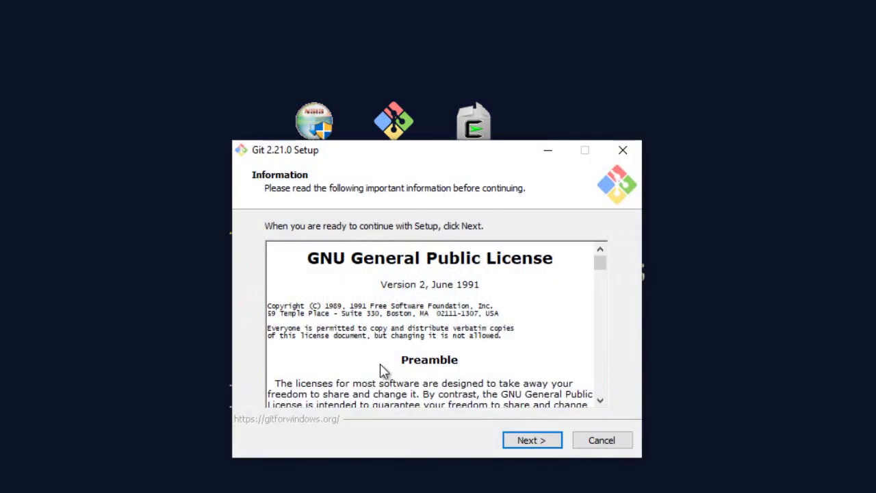
Step: Accept the GNU licence information and install Git into the existing folder C:\Program Files\Git
click(530, 441)
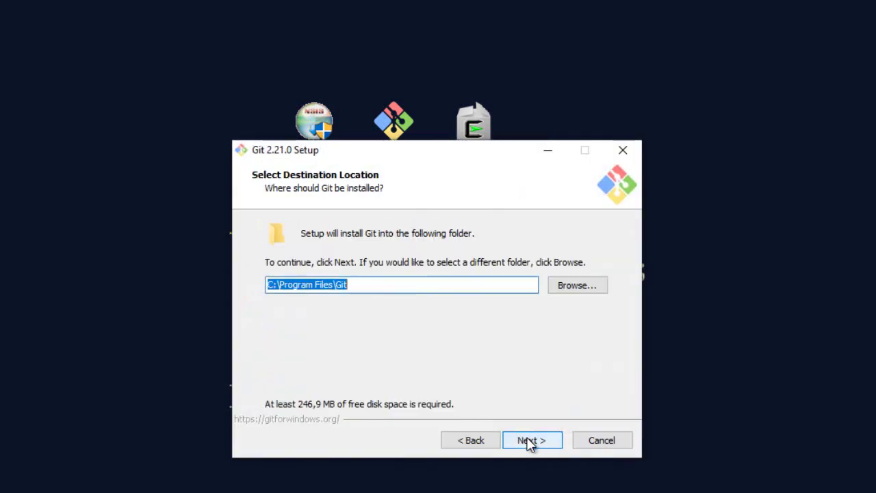
click(529, 442)
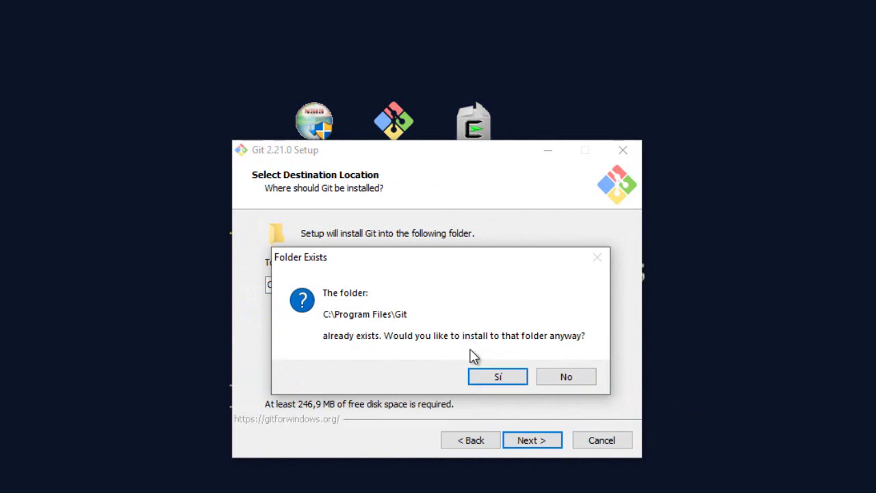
click(491, 381)
click(507, 382)
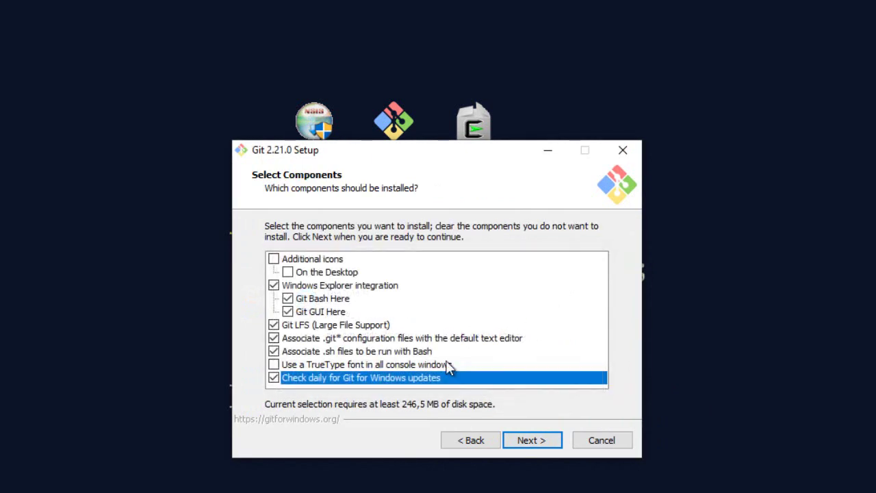
Step: Exclude the daily check for Git for Windows updates and Git GUI Here from the components, then accept the selection
click(274, 379)
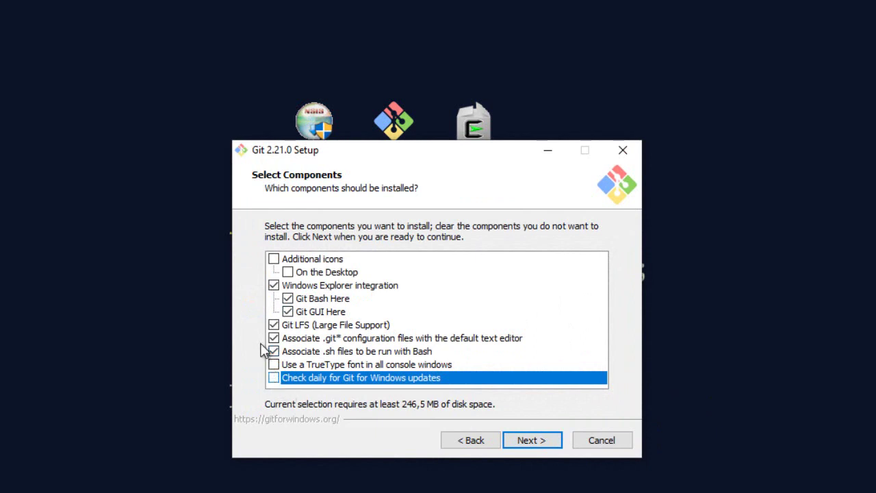
click(288, 312)
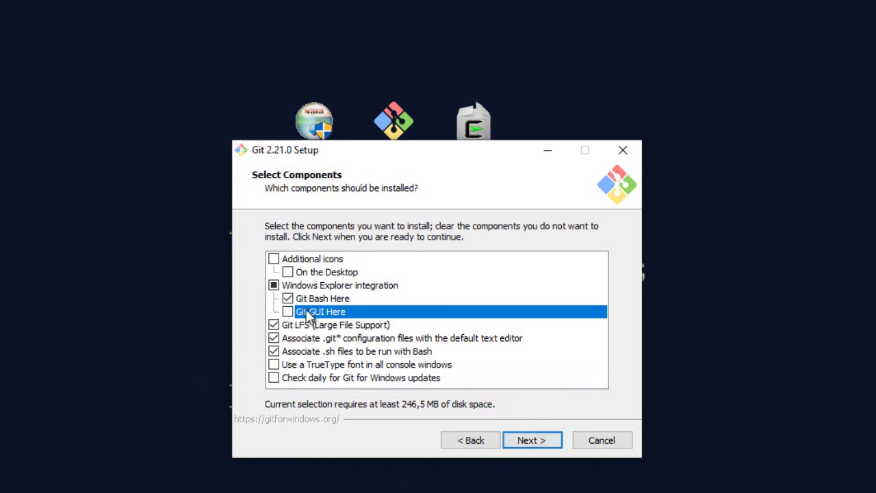
click(552, 441)
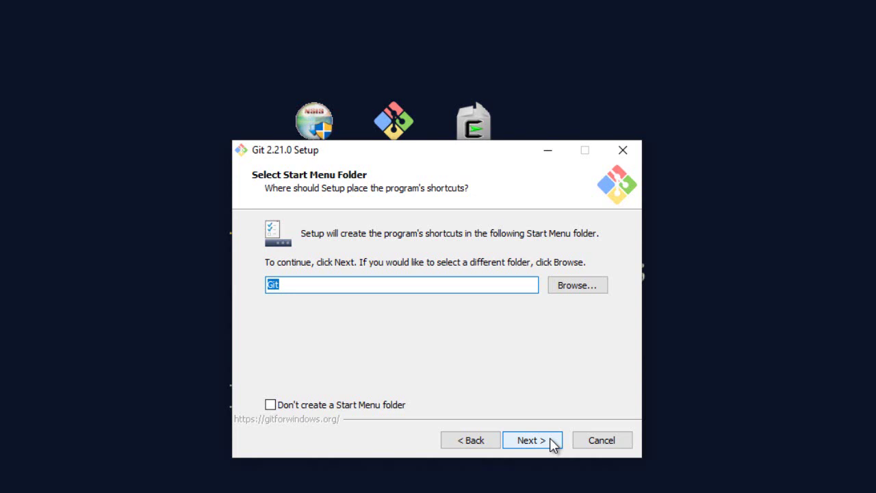
Step: Accept Git as the Start Menu folder and keep Vim as Git's default editor
click(552, 442)
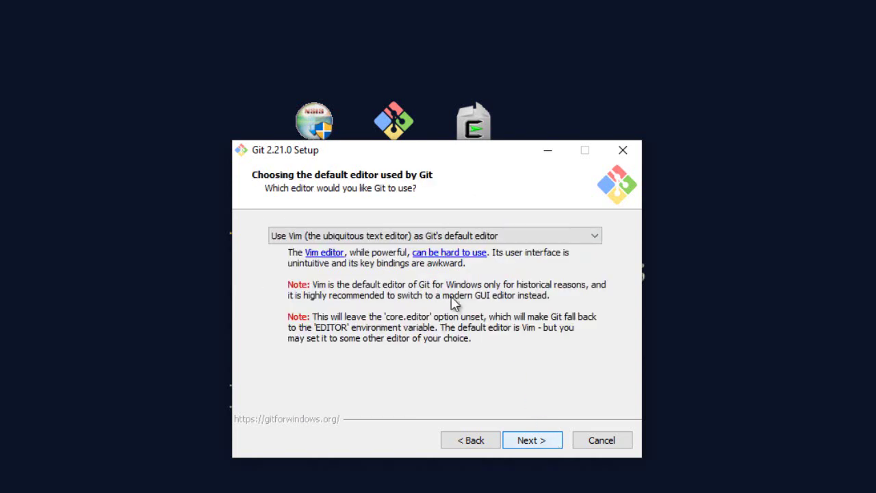
click(332, 236)
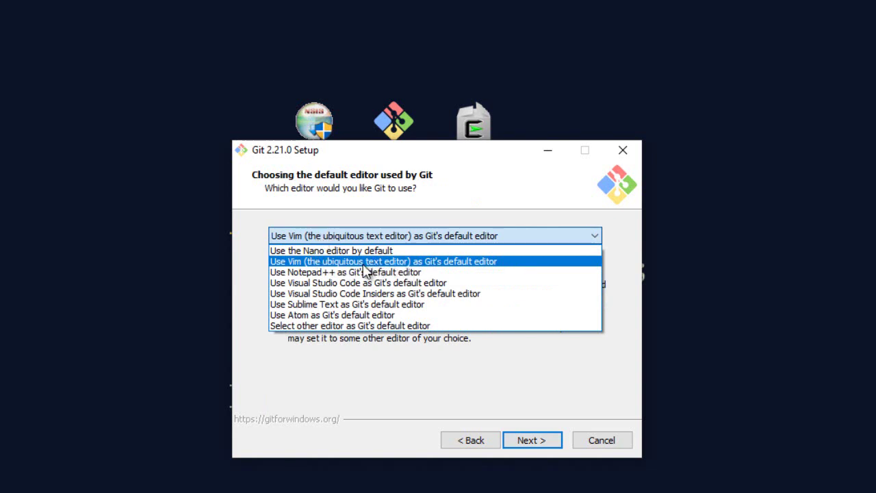
click(320, 235)
click(523, 440)
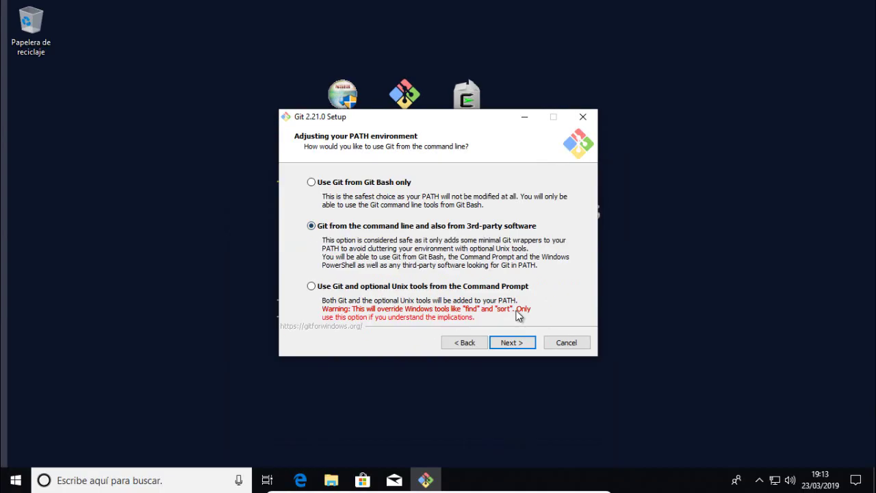
Step: Accept Git from the command line and 3rd-party software, the OpenSSL library, and Windows-style checkout with Unix-style commit line endings
click(514, 344)
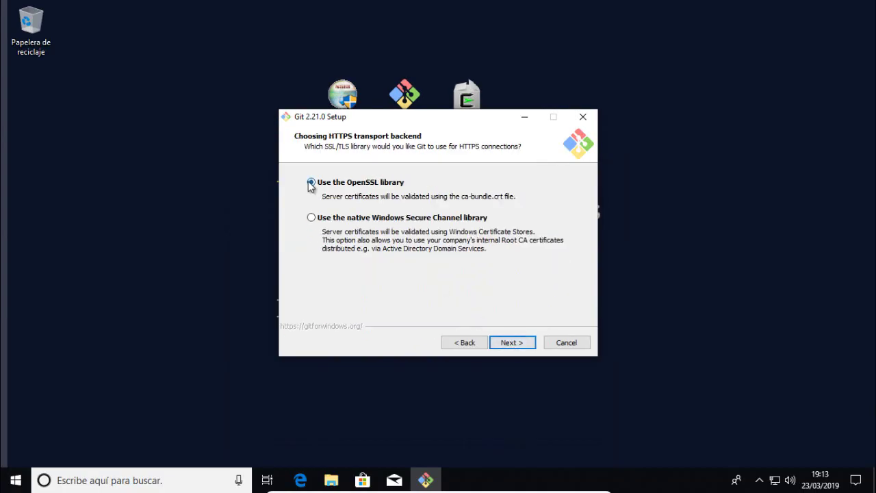
click(515, 345)
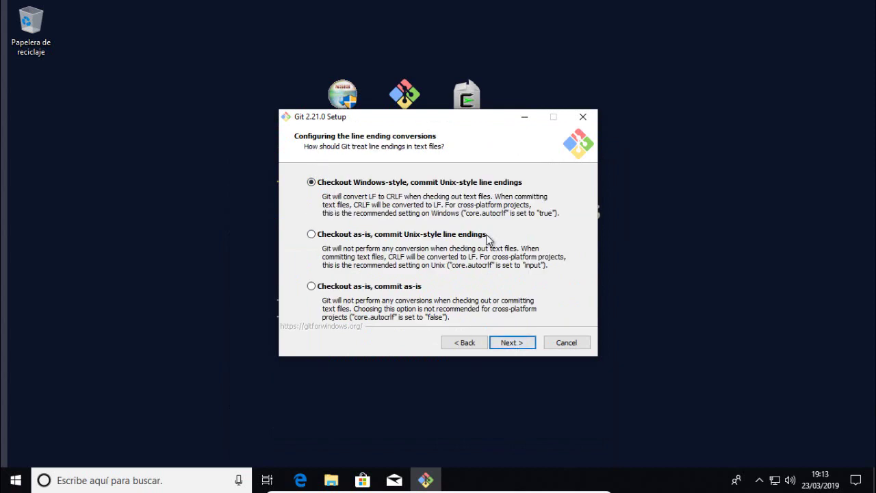
click(515, 344)
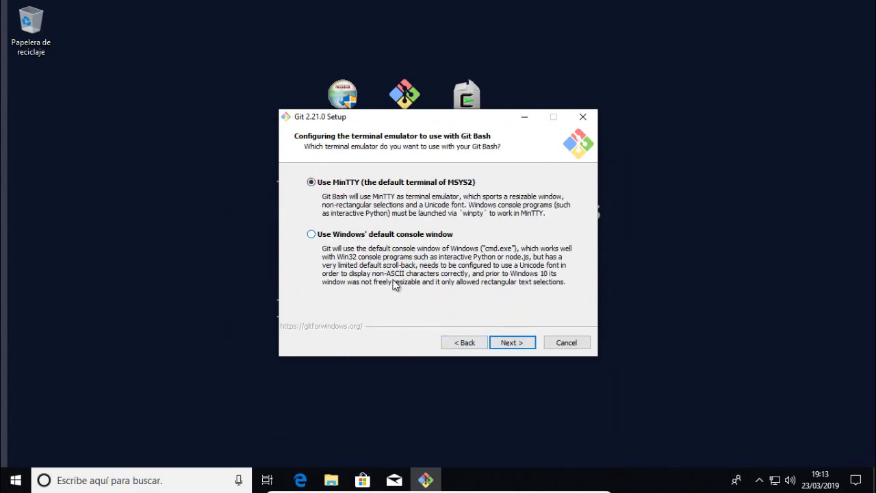
Step: Choose Windows' default console window as the Git Bash terminal, install Git with the preset extra options, and finish the setup
click(335, 235)
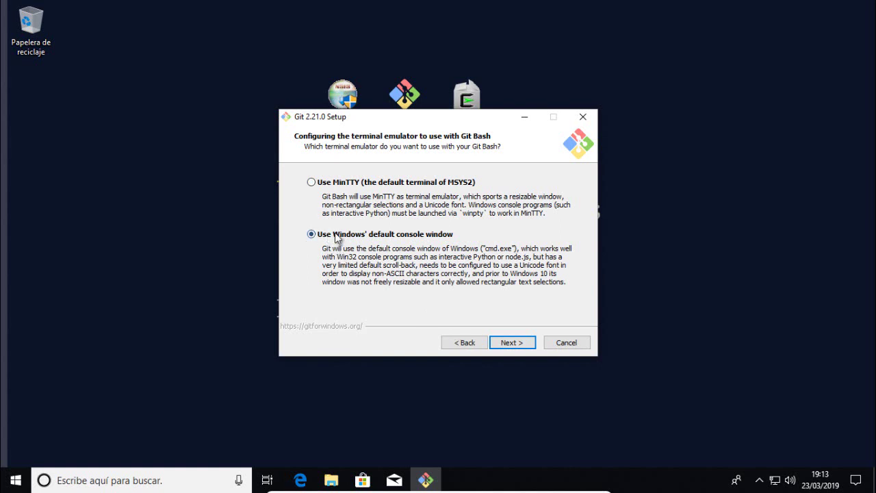
click(513, 343)
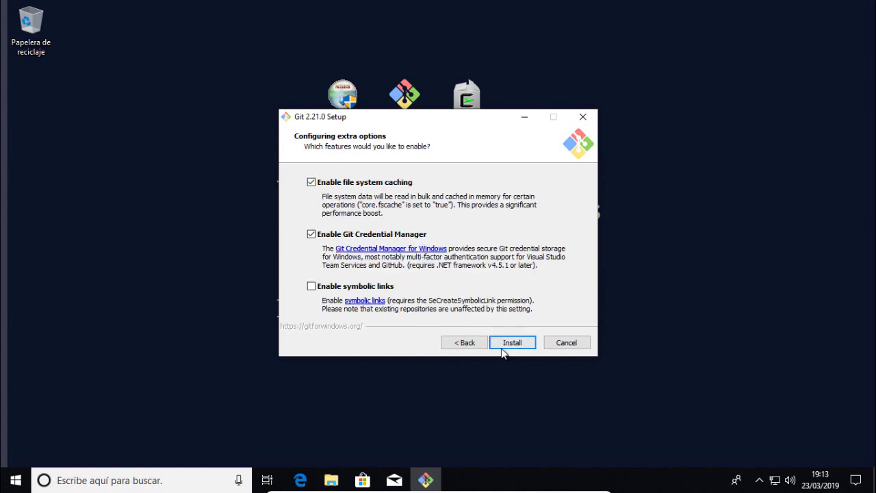
click(504, 344)
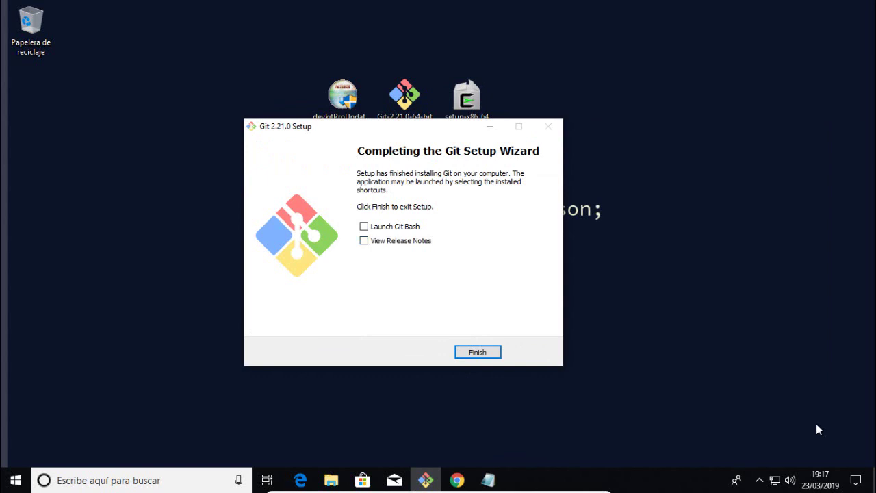
key(Return)
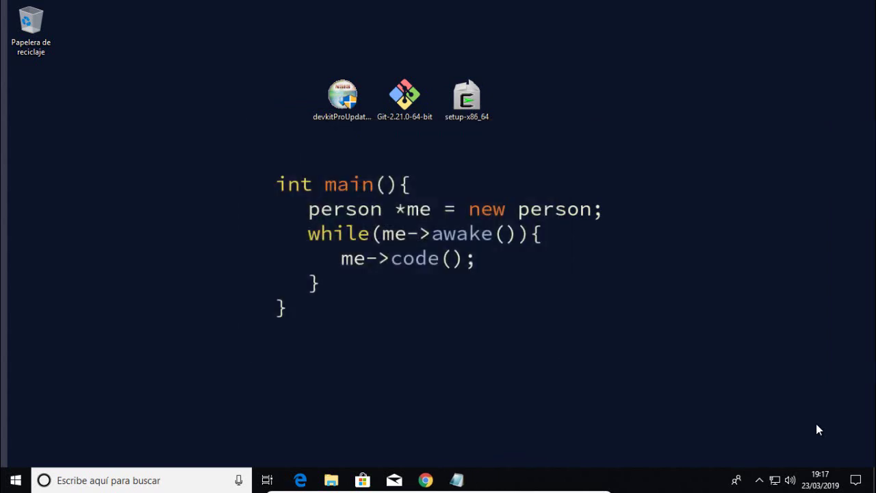
Step: Launch the devkitProUpdater-3.0.3 installer from the desktop and allow it to make changes to the device
key(d)
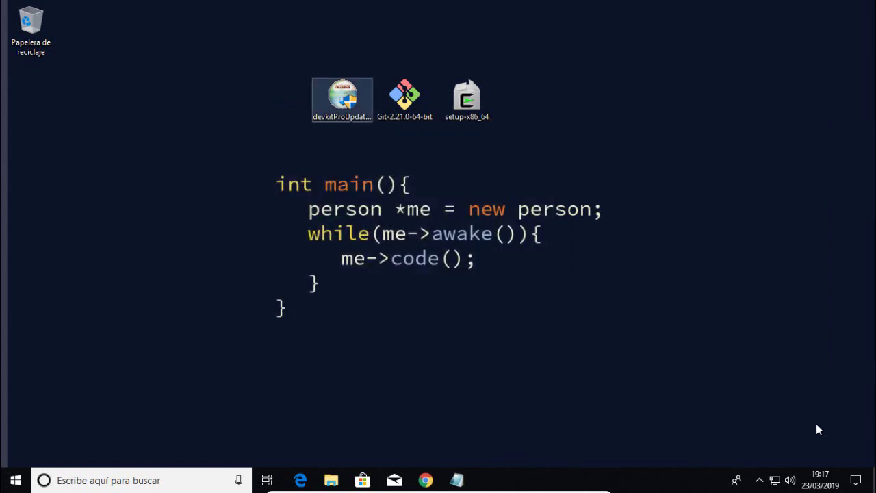
right_click(341, 98)
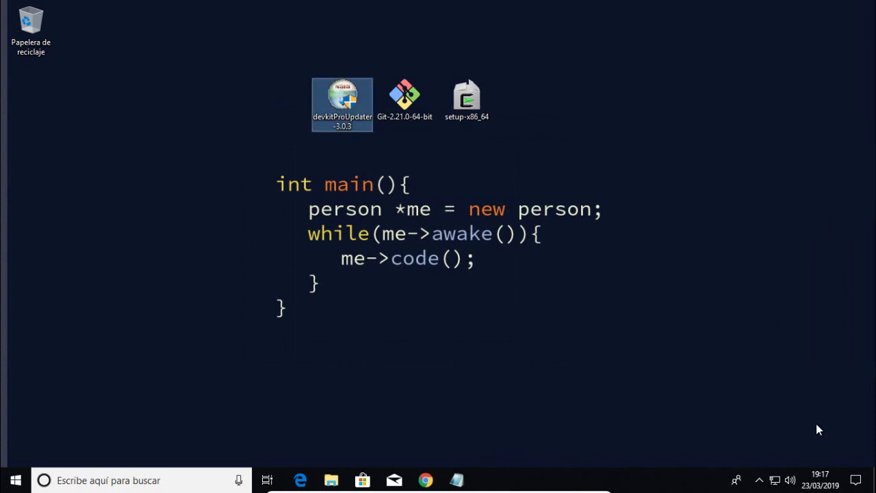
click(410, 124)
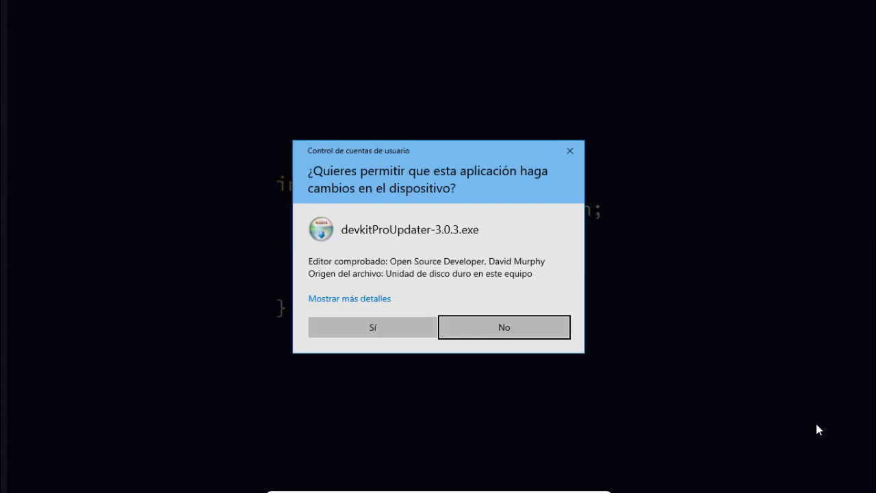
key(Left)
key(Return)
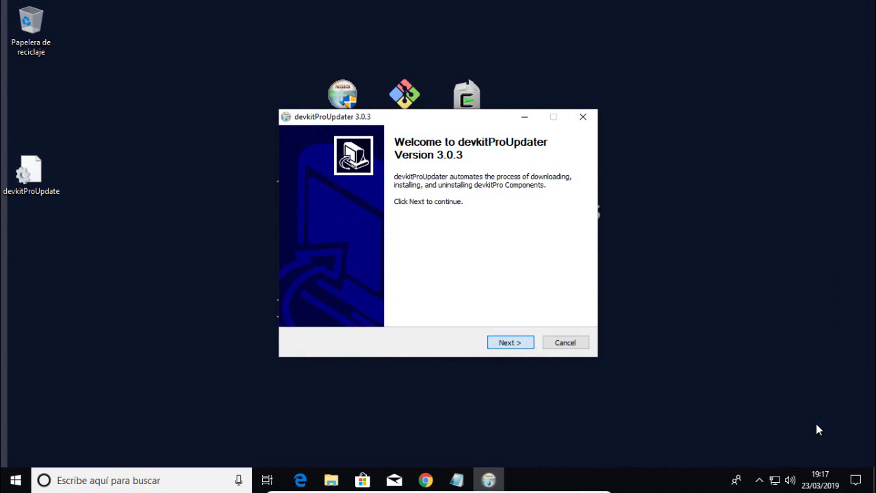
Step: Proceed through the devkitProUpdater setup with "Download and install/install from downloaded files" up to the component selection
key(Return)
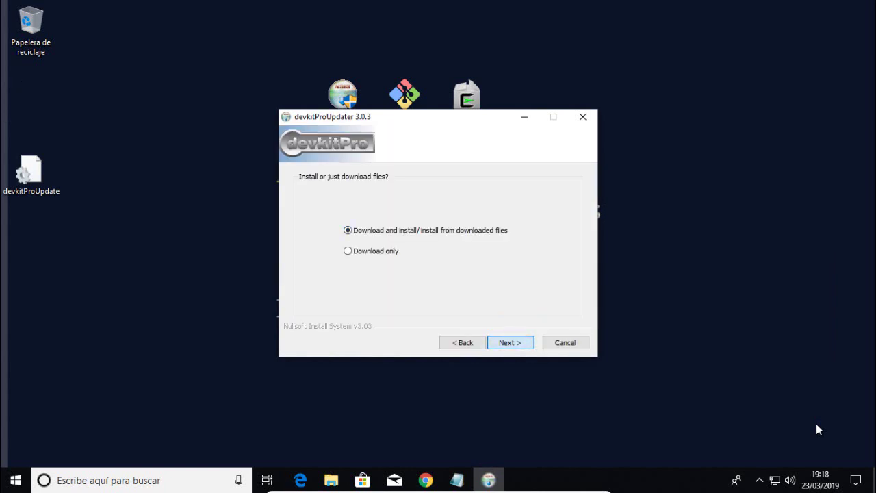
key(Return)
key(Return)
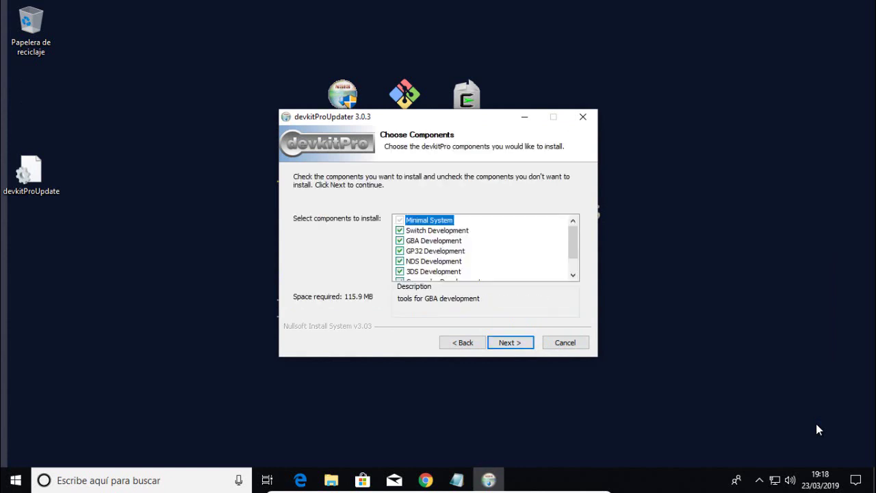
Step: Exclude Switch, Wii, Gamecube and GP32 Development from the devkitPro components to install
key(Down)
key(space)
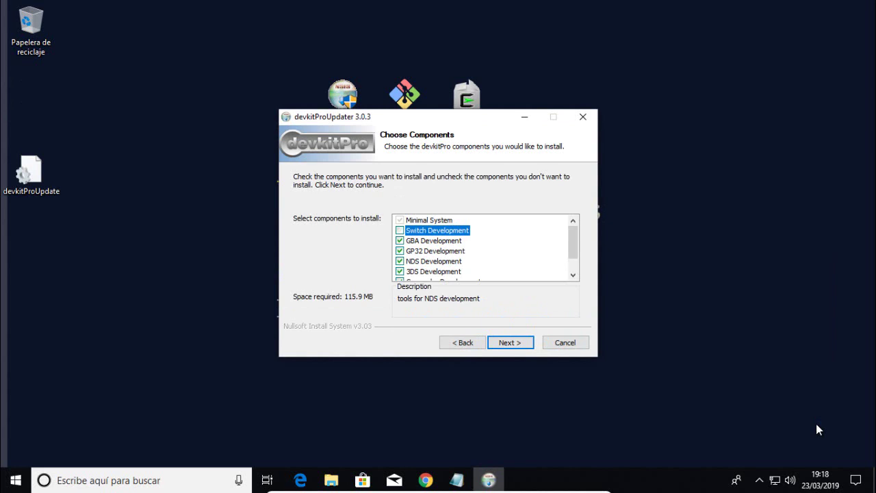
scroll(481, 257, down, 1)
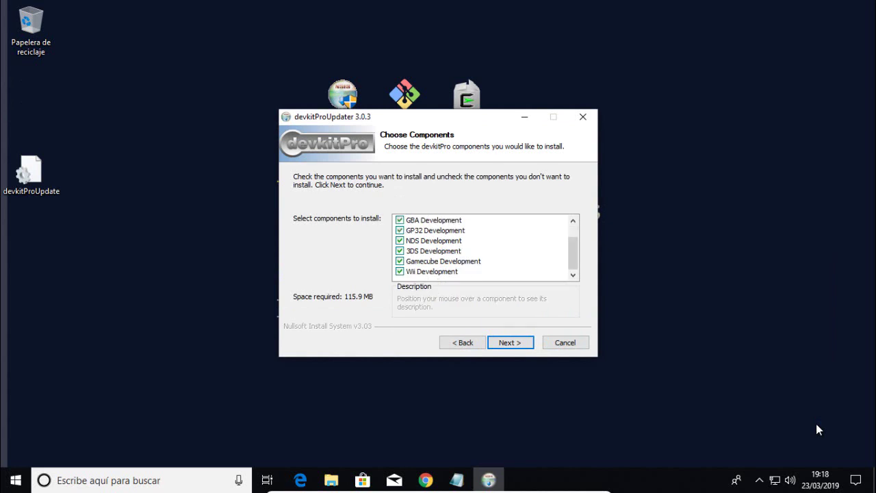
click(400, 272)
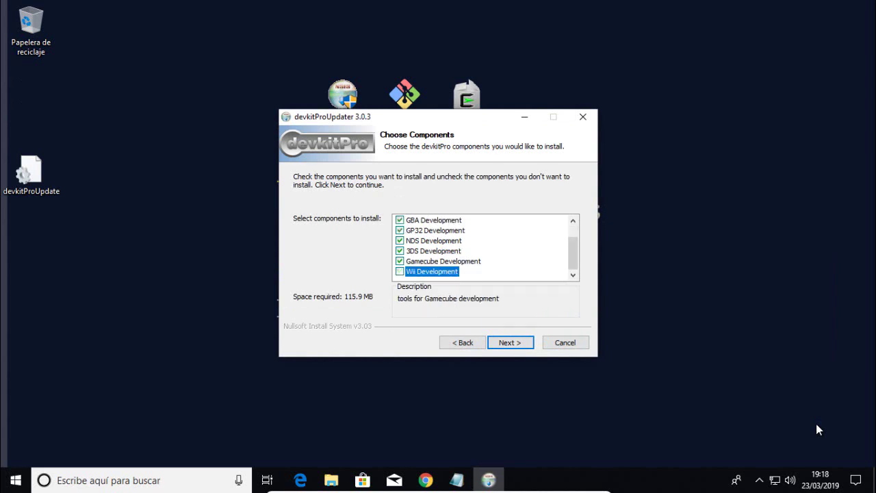
click(400, 261)
click(400, 230)
scroll(481, 257, up, 1)
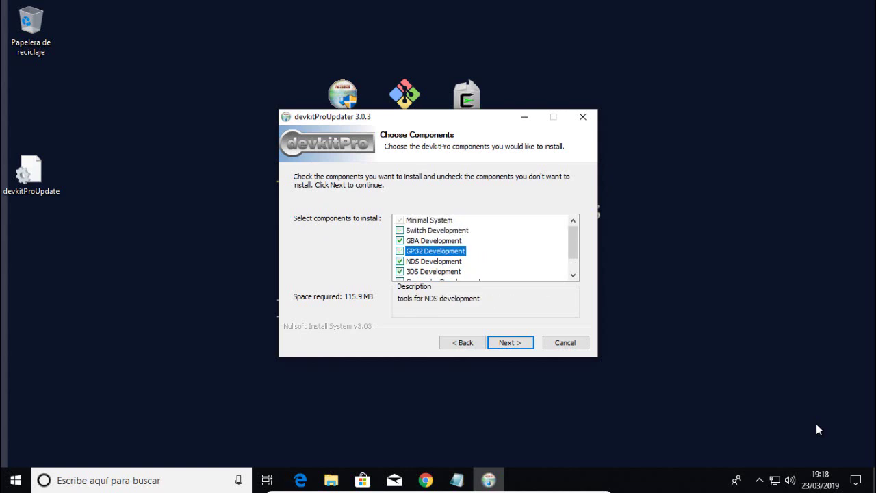
Step: Exclude 3DS Development while keeping GBA and NDS Development selected, and install devkitPro in the c:\devkitPro folder
scroll(487, 248, down, 1)
scroll(487, 248, up, 1)
scroll(486, 247, down, 1)
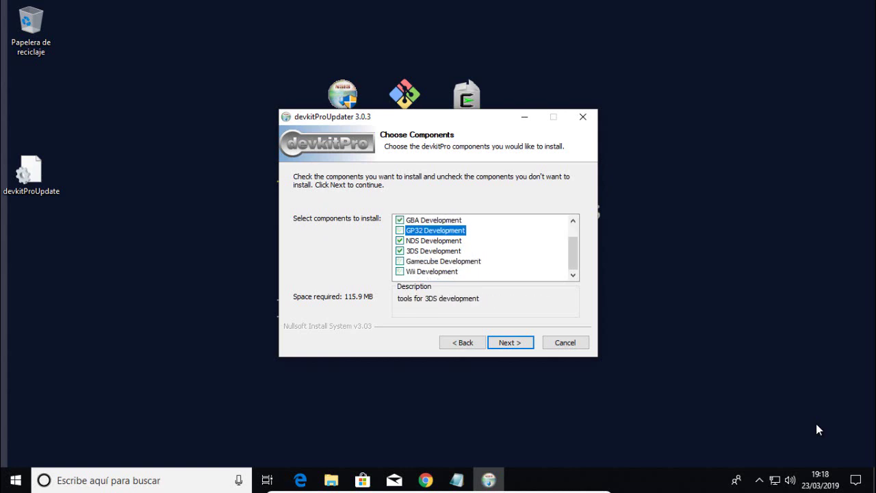
click(400, 251)
click(400, 241)
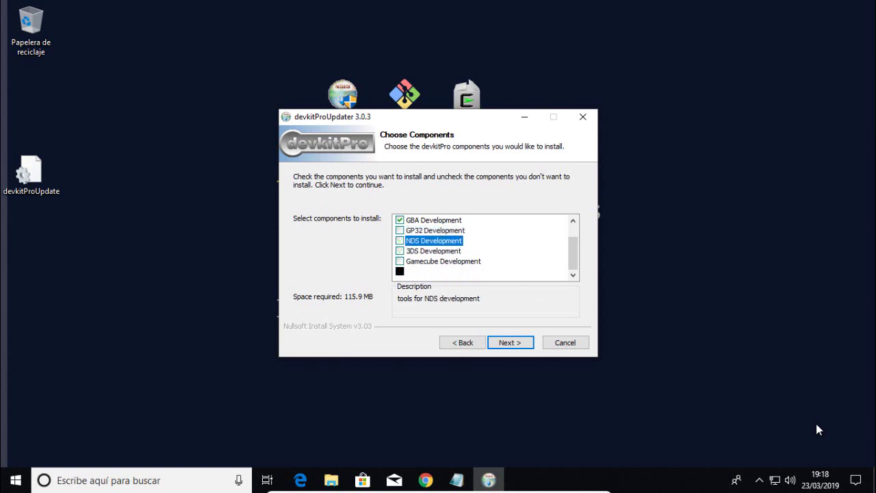
scroll(486, 247, up, 1)
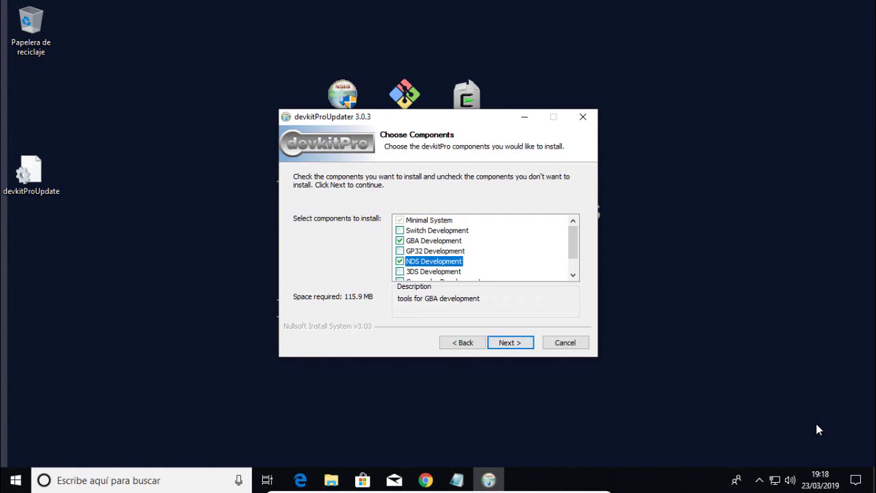
key(Return)
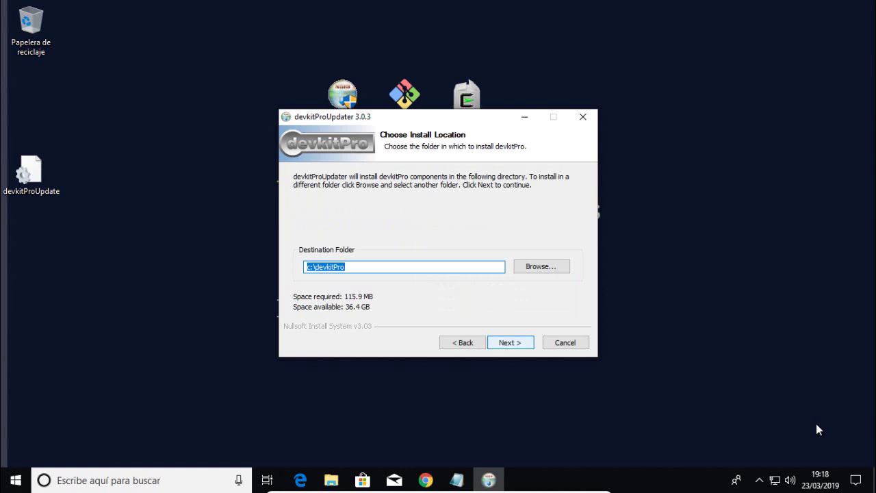
key(Return)
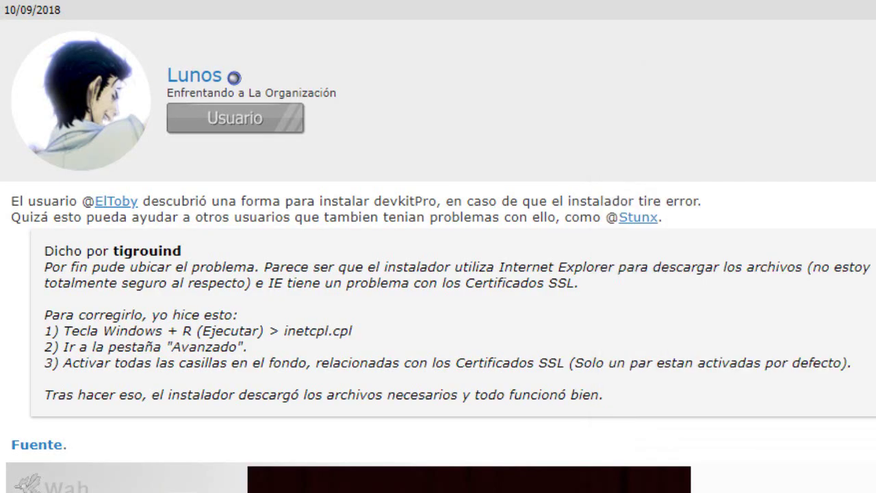
Step: Read the forum post's explanation and instructions for fixing the devkitPro installer's SSL certificate error
drag(44, 250, 236, 283)
click(236, 282)
drag(604, 395, 44, 331)
click(53, 332)
key(super+r)
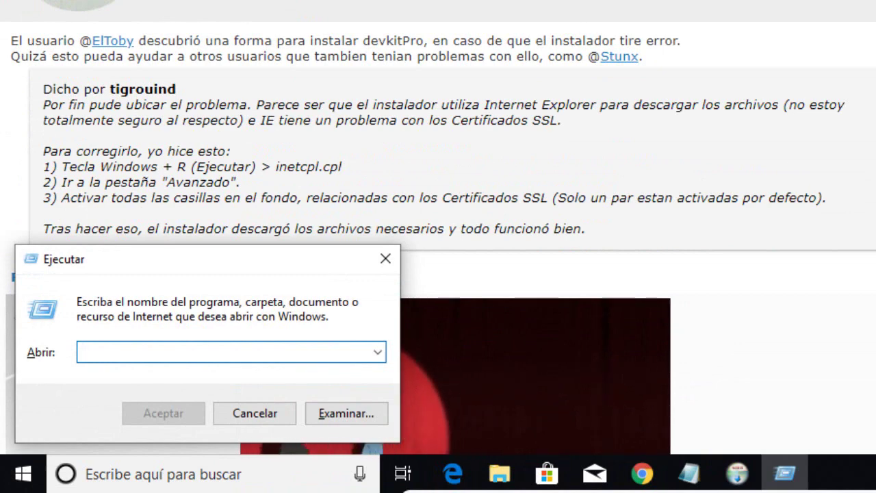
text(inet)
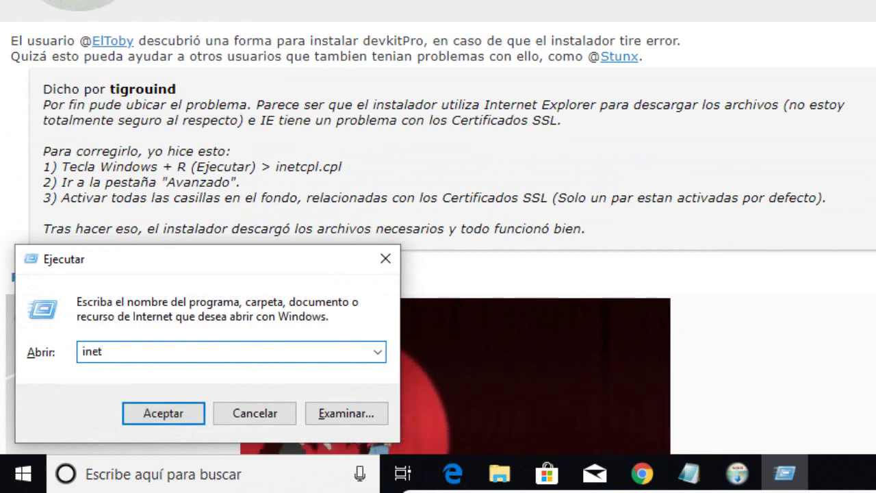
text(cpl.)
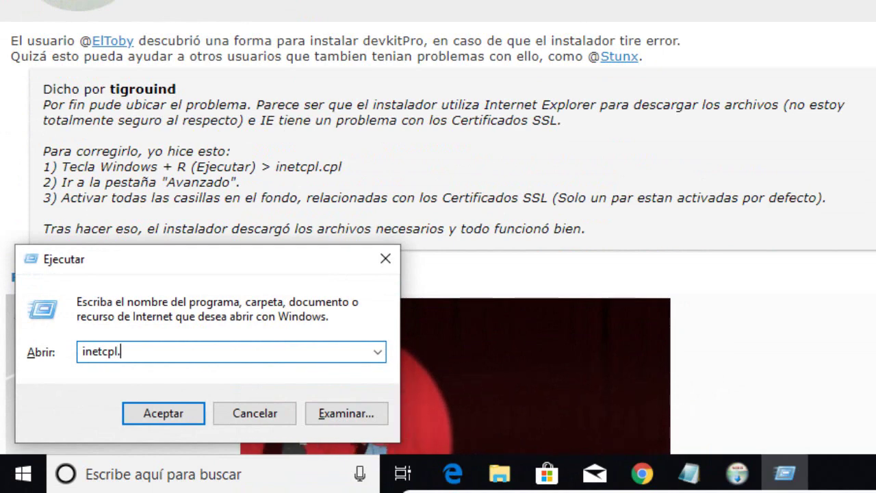
text(cpl)
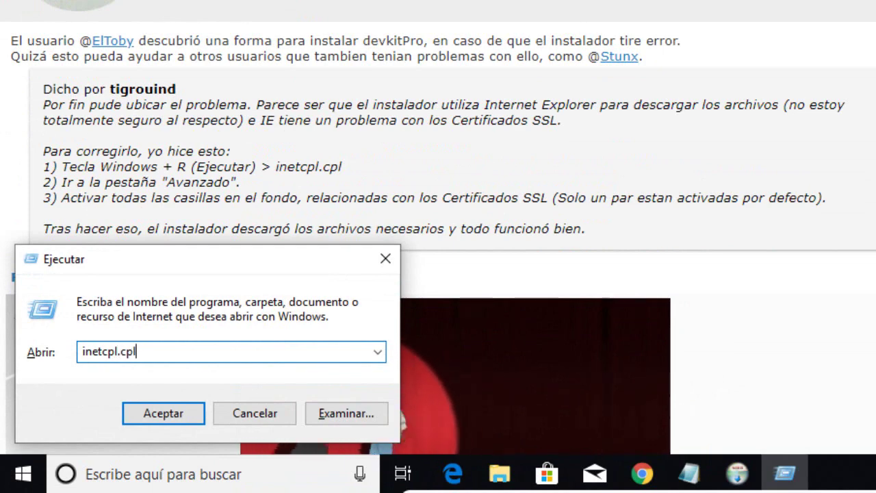
drag(176, 183, 230, 183)
drag(94, 198, 482, 198)
click(481, 199)
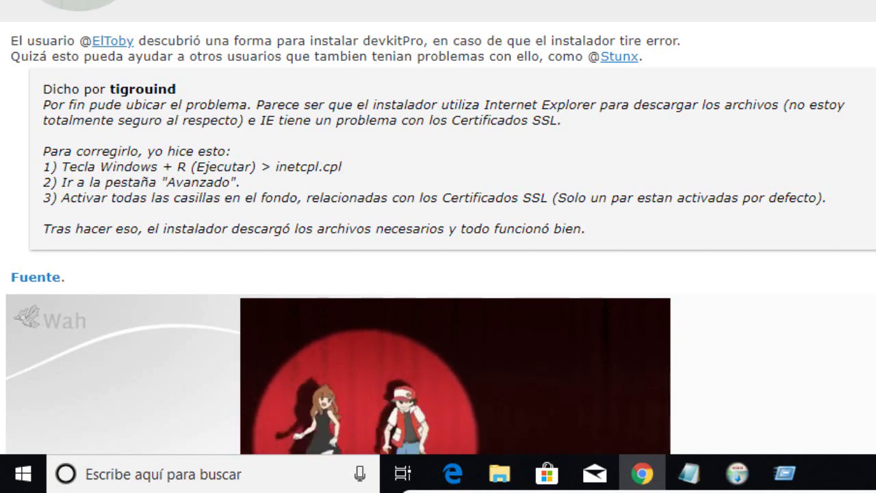
drag(456, 228, 372, 197)
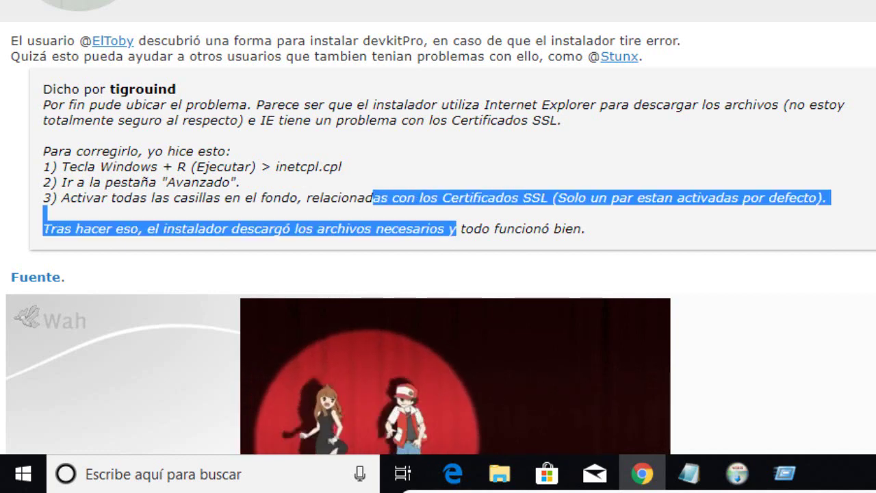
click(373, 199)
click(785, 474)
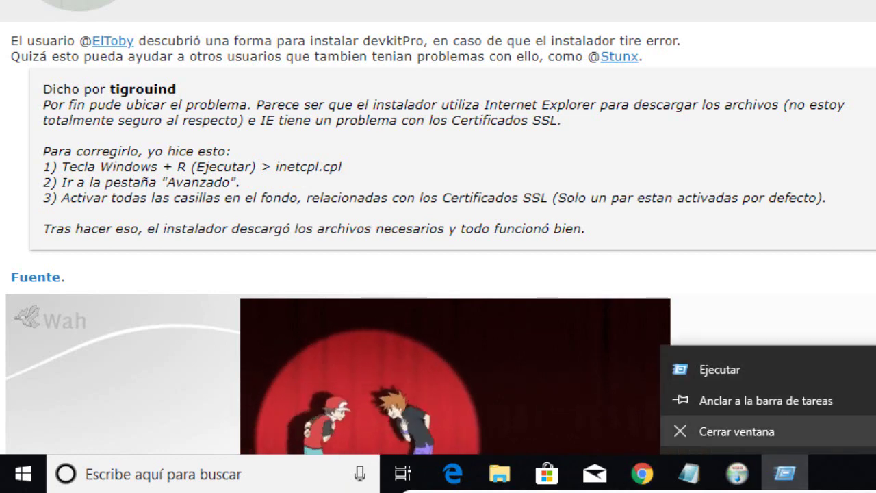
click(736, 431)
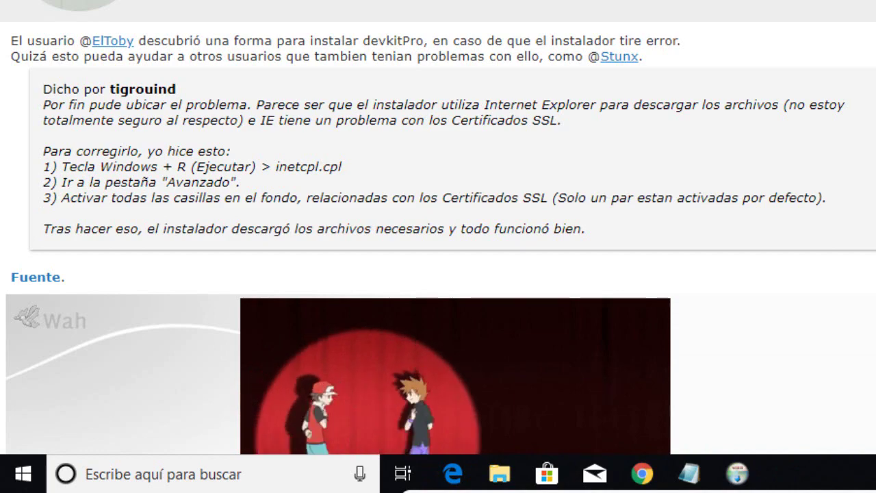
double_click(585, 229)
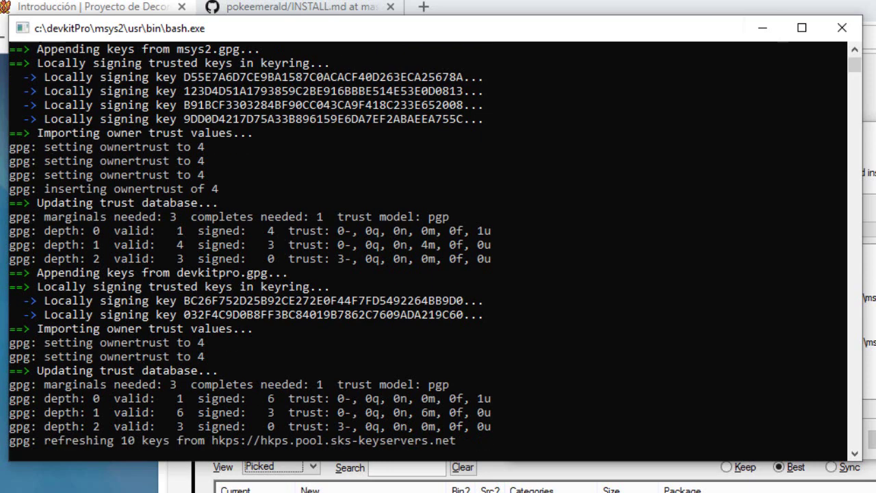
Step: Let the devkitPro installation complete and finish the devkitProUpdater setup
mouse_move(636, 37)
mouse_down()
mouse_move(782, 348)
mouse_move(611, 49)
mouse_move(642, 49)
mouse_up()
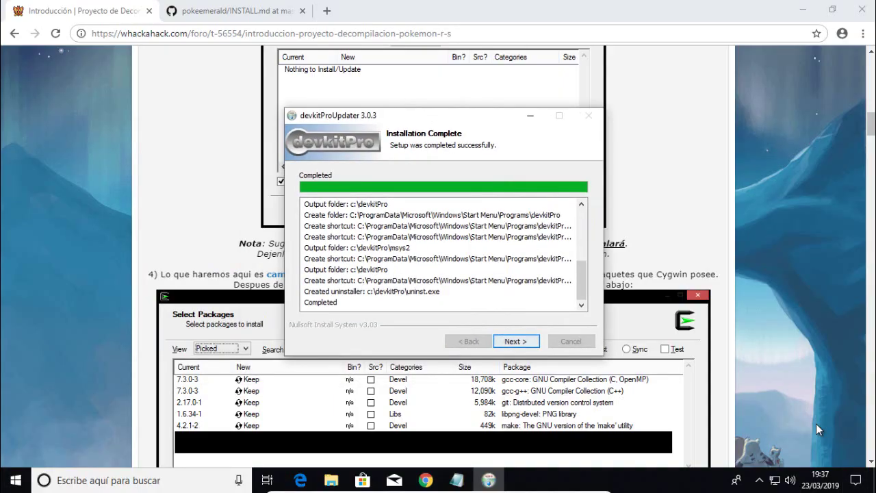
key(Return)
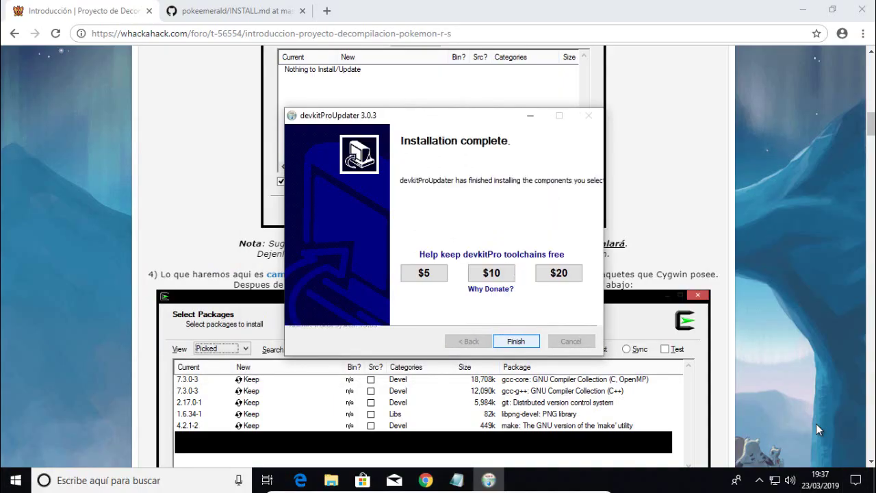
key(Return)
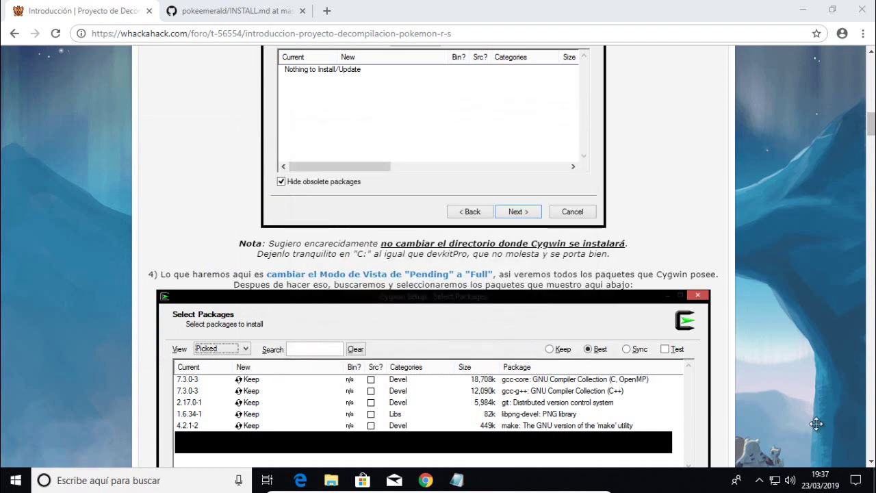
Step: Minimize the browser, launch the setup-x86_64 installer from the desktop as administrator, and allow it to make changes
click(804, 9)
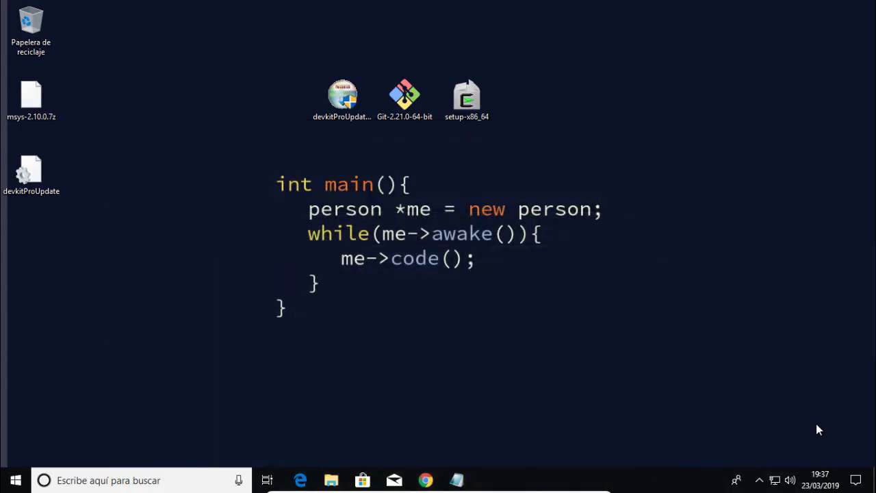
double_click(467, 100)
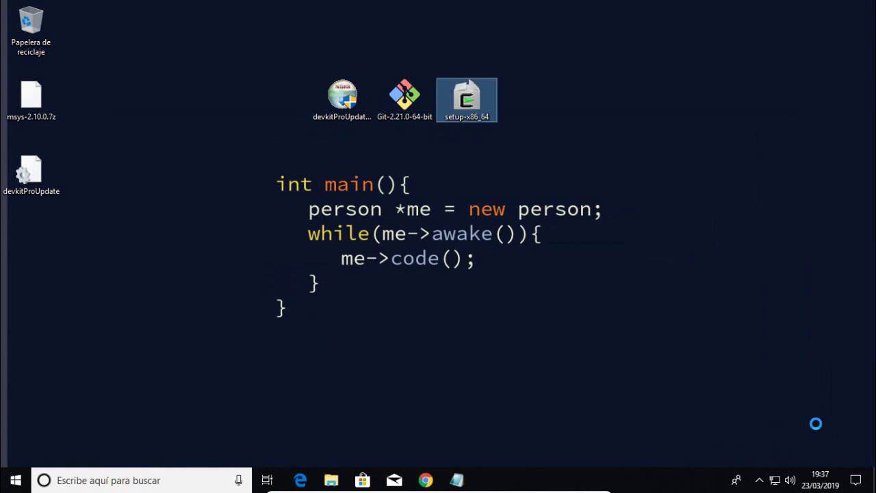
key(shift+F10)
key(Down)
key(Down)
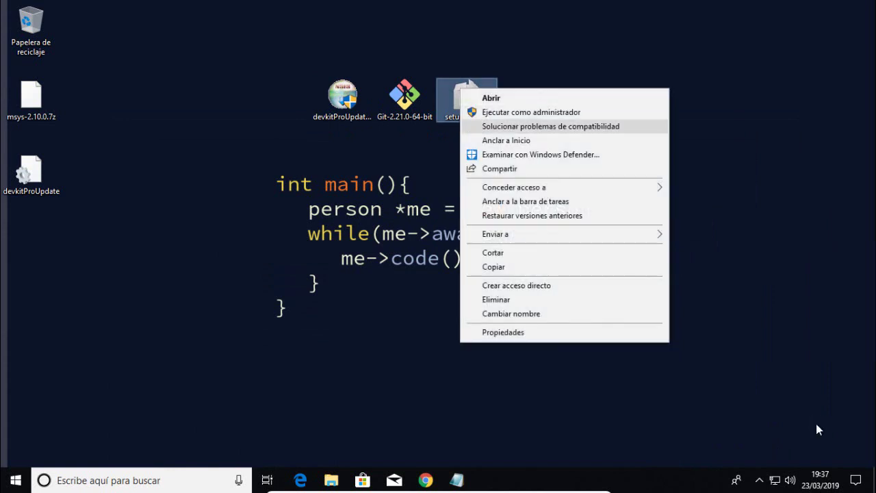
key(Up)
key(Return)
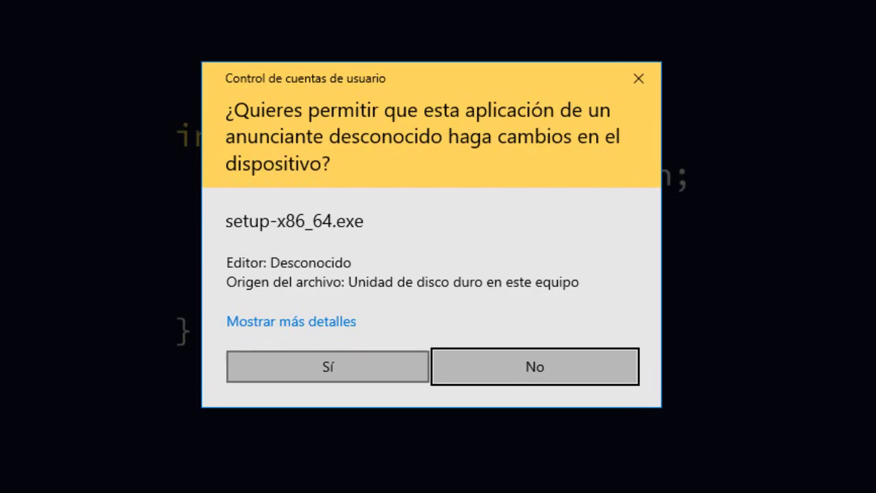
click(372, 331)
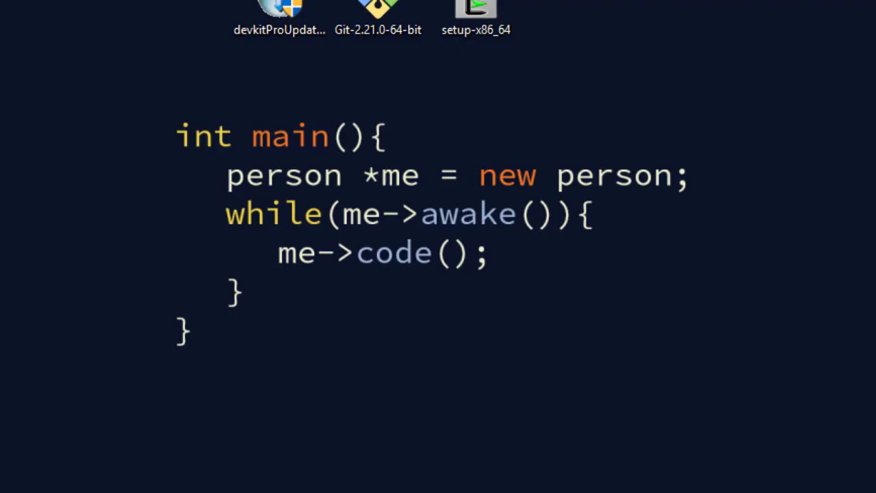
Step: Configure Cygwin to install from the Internet into C:\cygwin64 for all users, using the system proxy settings
key(Return)
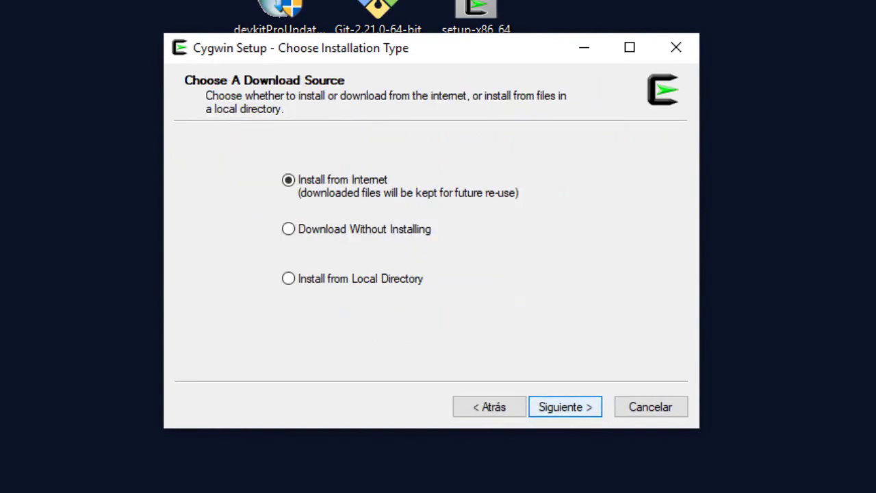
key(Return)
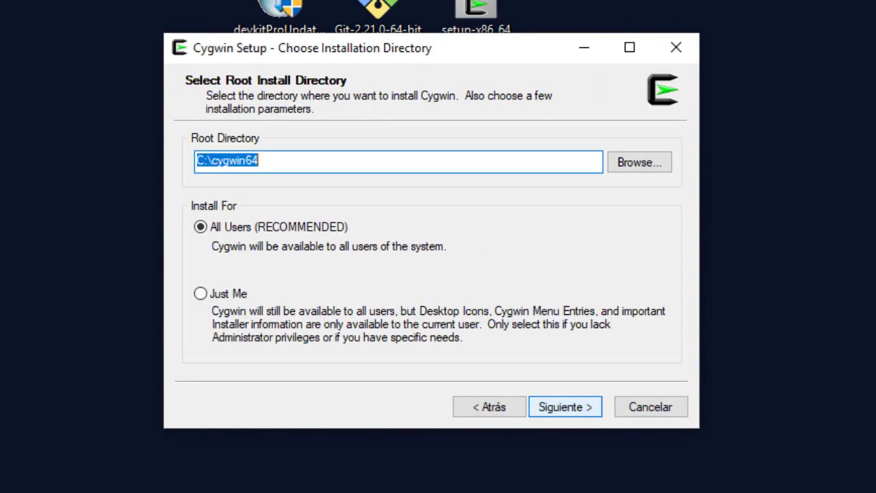
key(Return)
key(Return)
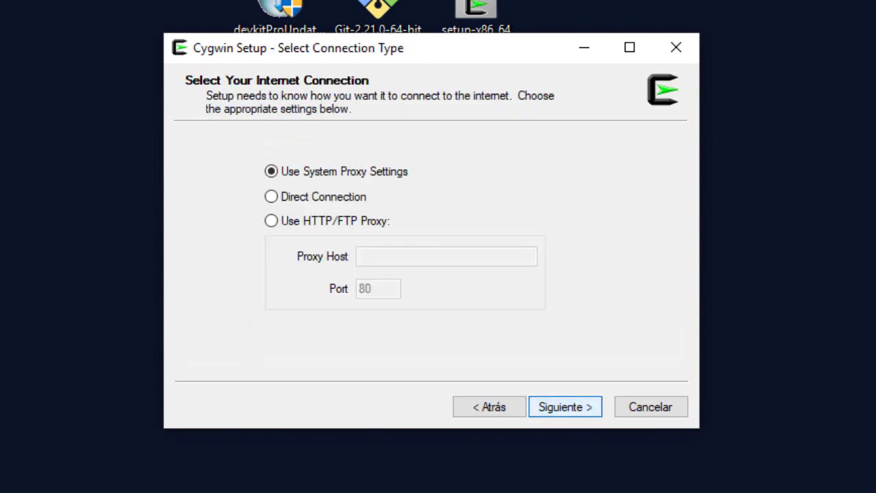
key(Return)
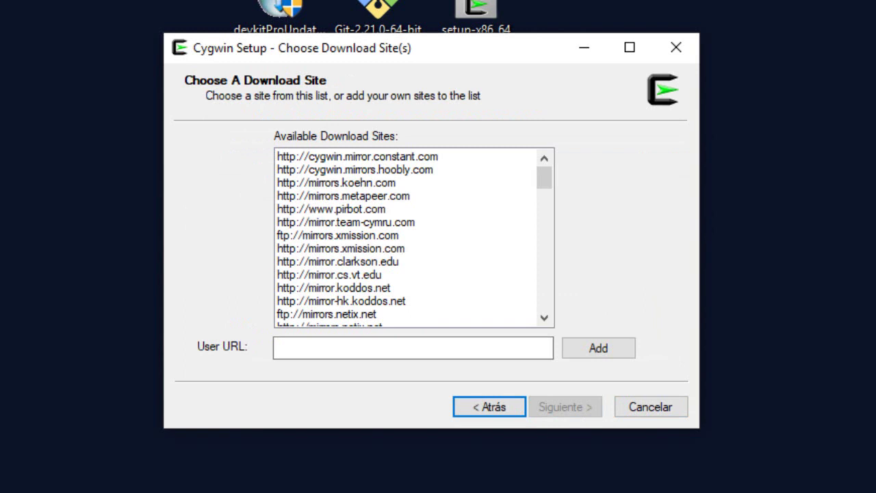
click(357, 157)
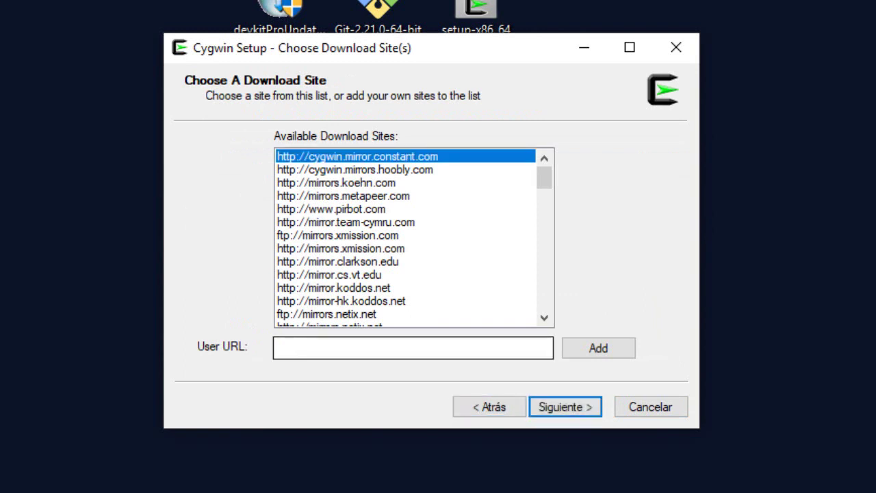
click(566, 407)
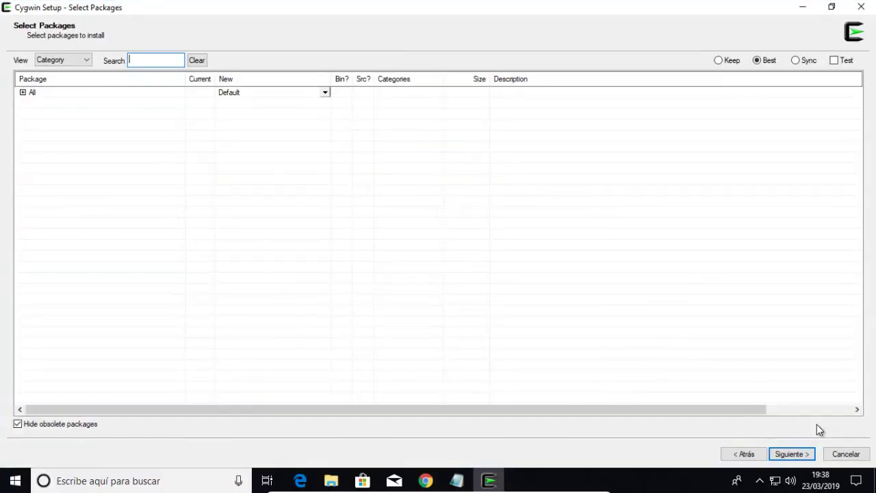
key(shift+Tab)
key(alt+Down)
key(Home)
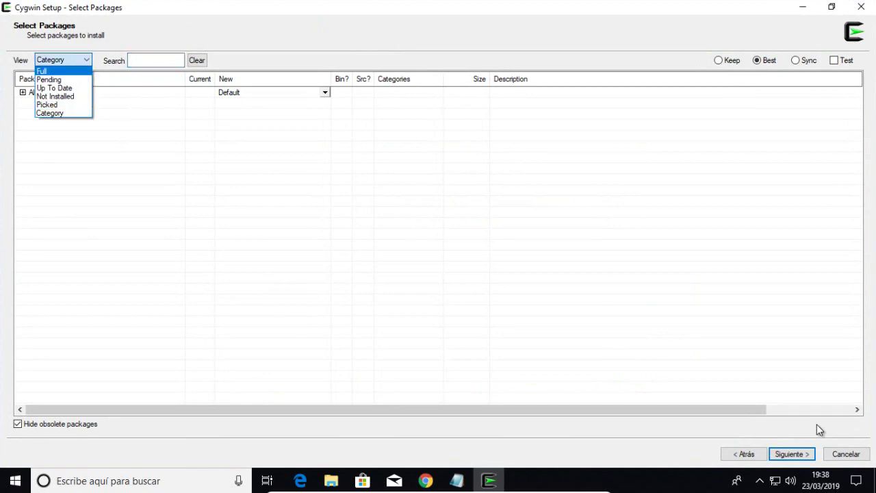
key(Return)
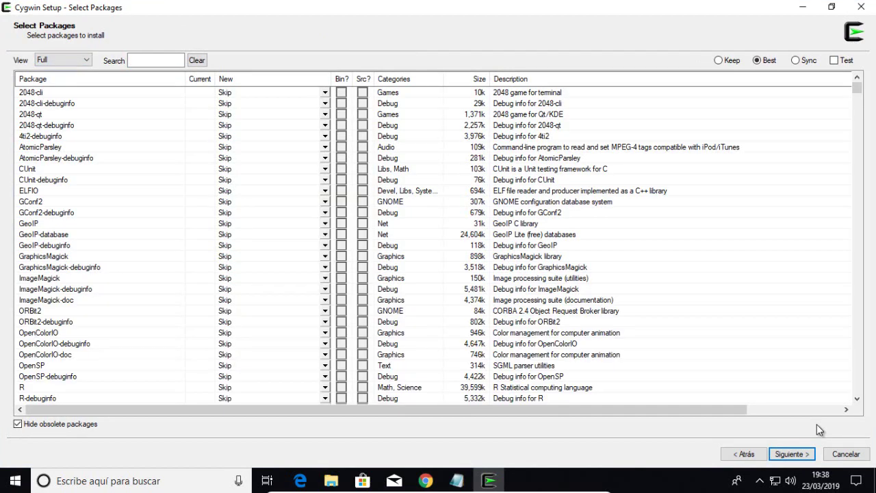
Step: Switch to the browser and check the forum guide for the Cygwin packages to select and the installation steps that follow
key(alt+Tab)
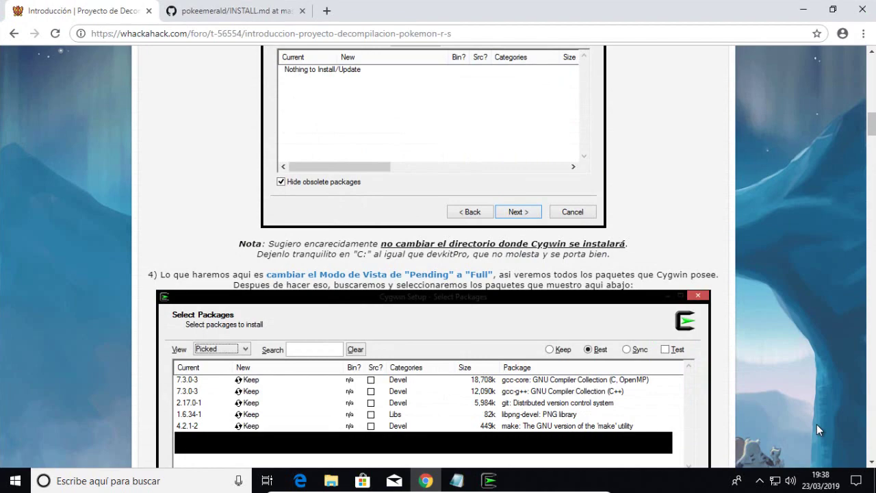
scroll(820, 430, down, 7)
scroll(820, 430, up, 2)
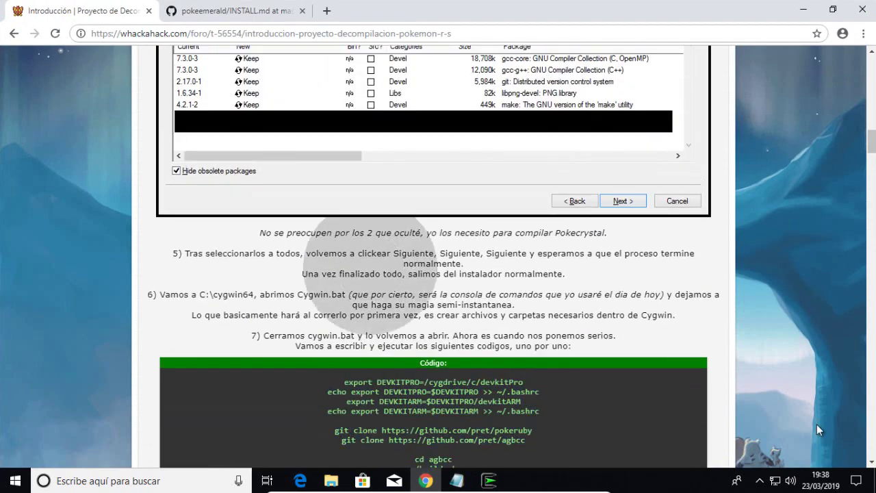
scroll(438, 260, down, 5)
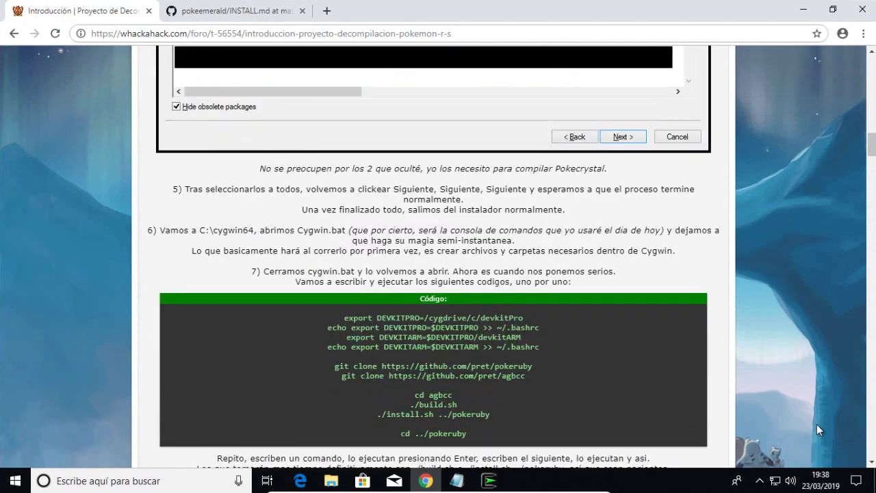
scroll(438, 261, up, 10)
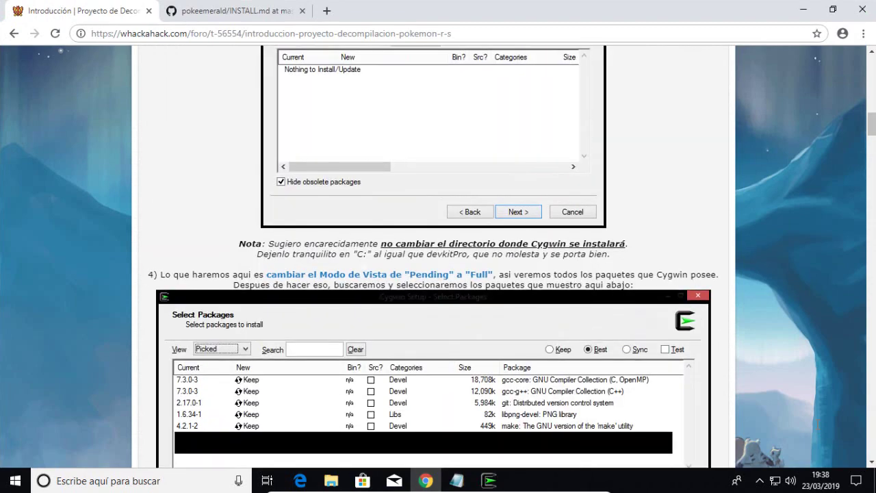
scroll(819, 430, down, 3)
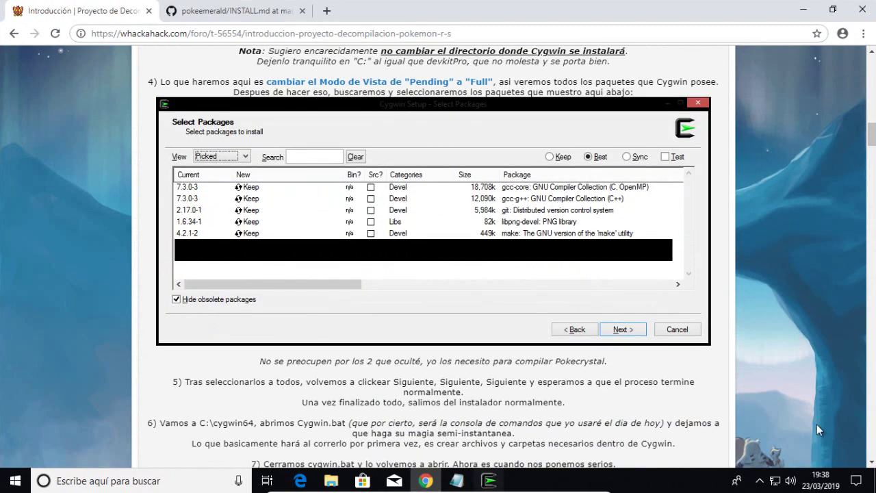
Step: Return to Cygwin Setup, search for gcc-core, mark the gcc-core package for installation at version 7.4.0-1, and clear the search
key(alt+Tab)
text(gc)
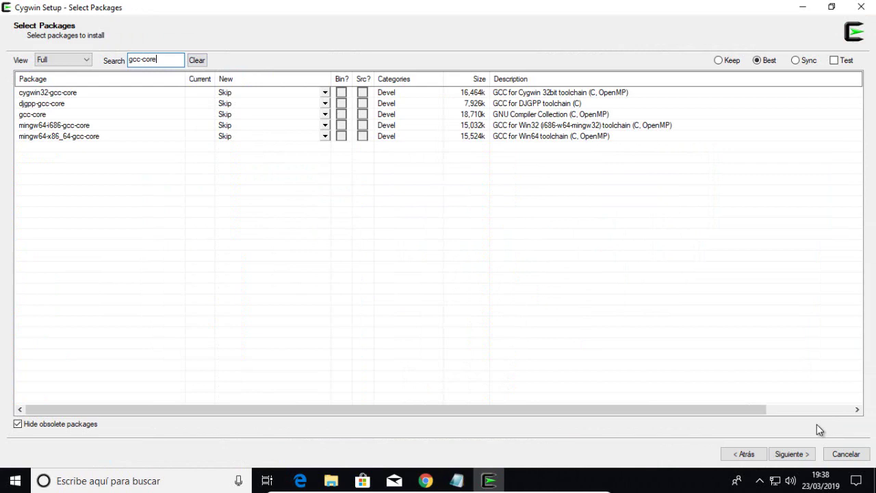
click(325, 114)
click(325, 114)
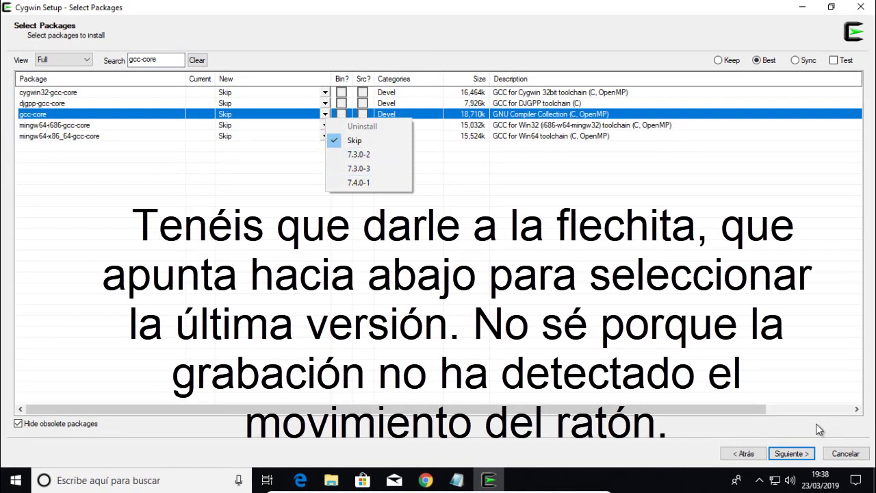
click(358, 182)
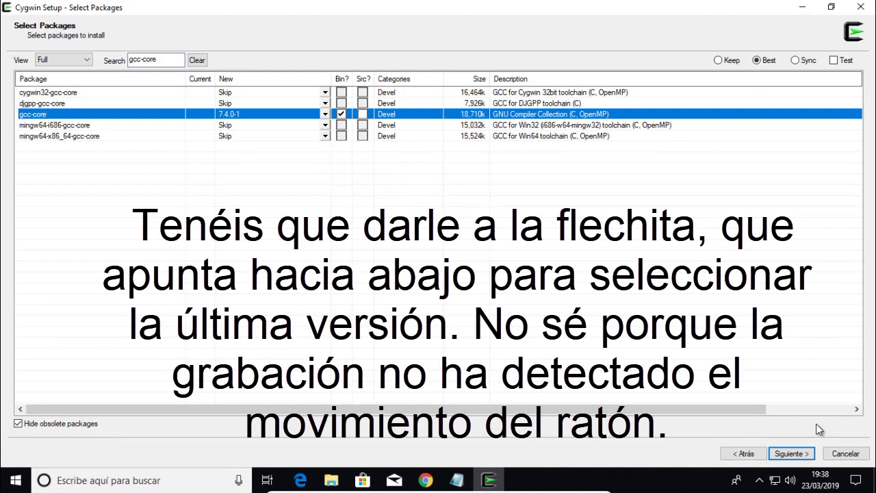
click(196, 59)
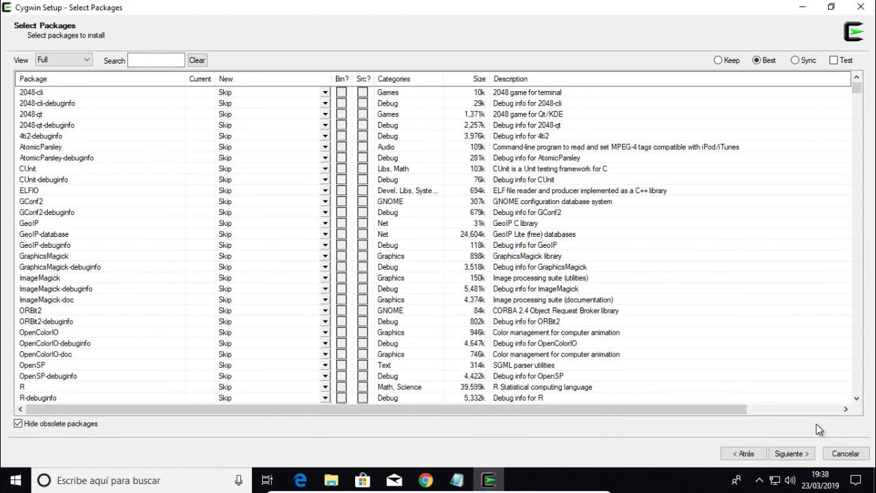
Step: Look up the second package in the browser guide, mark gcc-g++ for installation at version 7.4.0-1 in Cygwin Setup, and clear the search
click(425, 480)
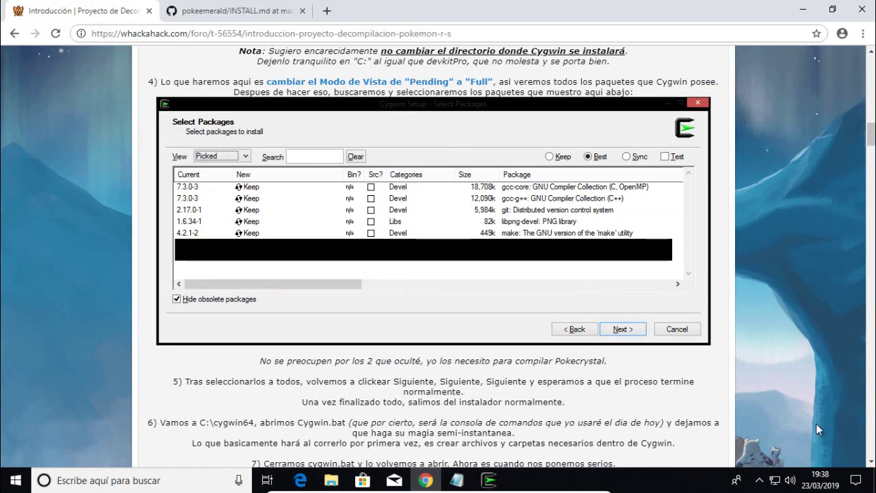
key(alt+Tab)
click(156, 60)
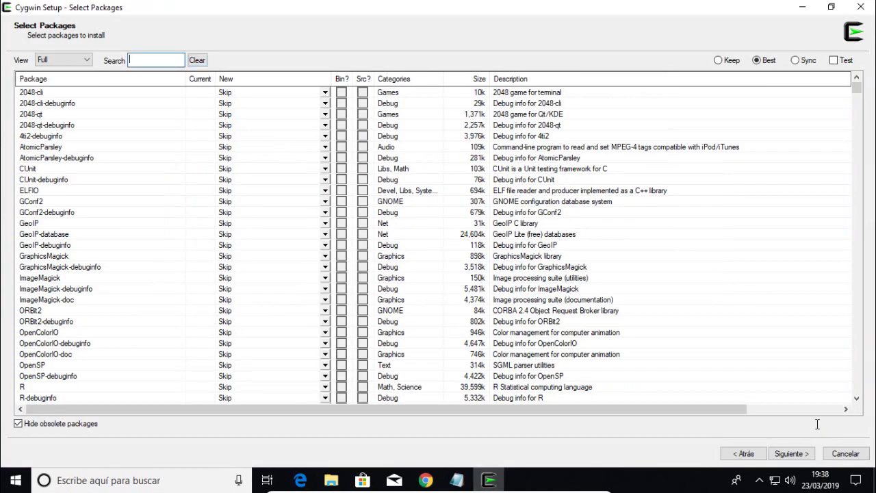
text(gcc-g)
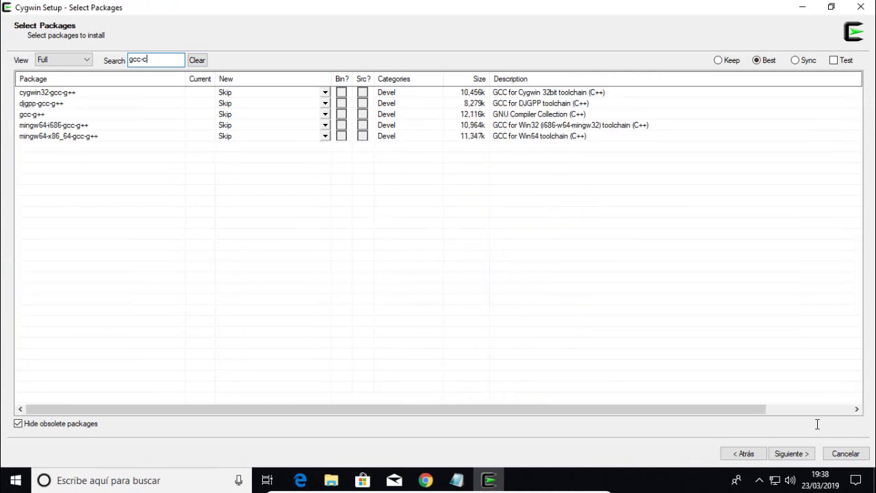
text(++)
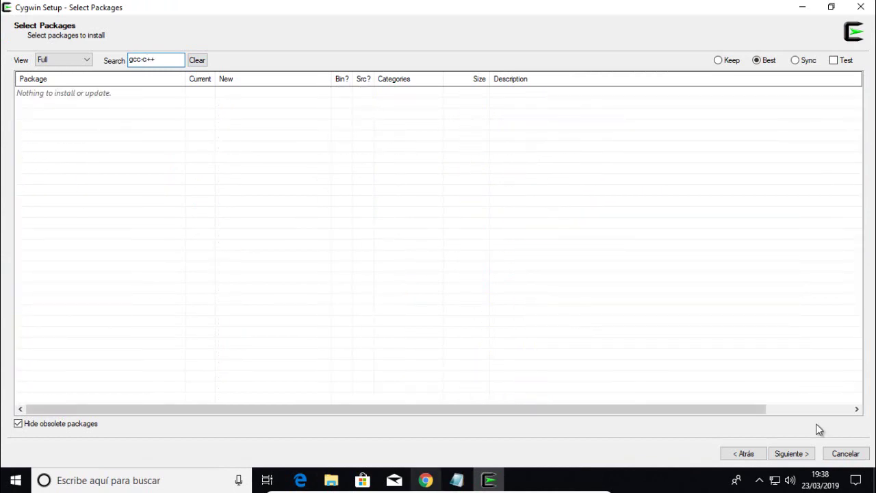
key(alt+Tab)
key(alt+Tab)
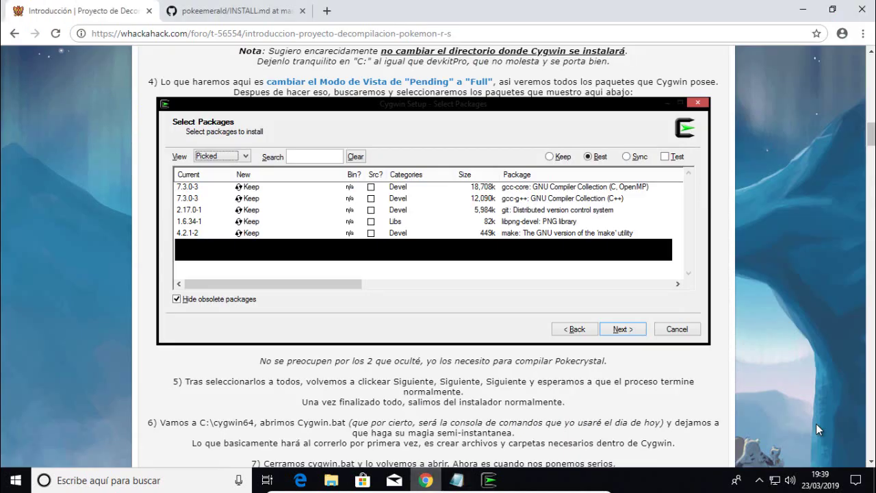
key(alt+Tab)
key(alt+Tab)
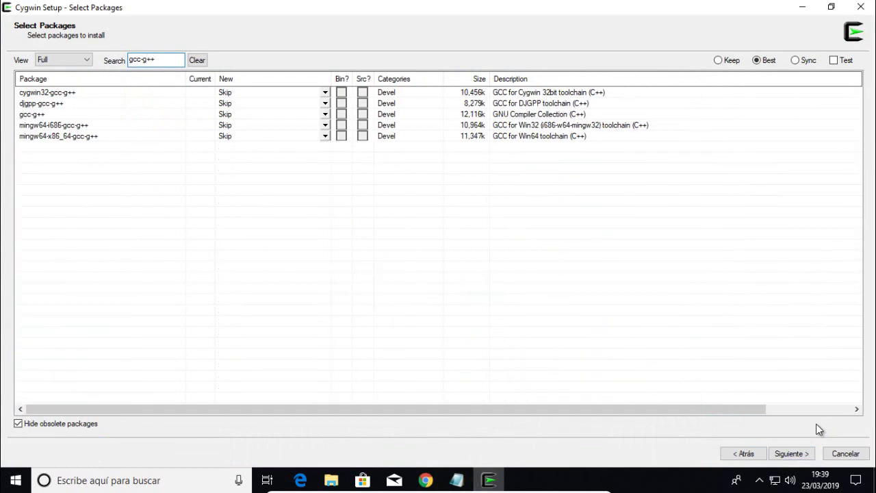
click(327, 114)
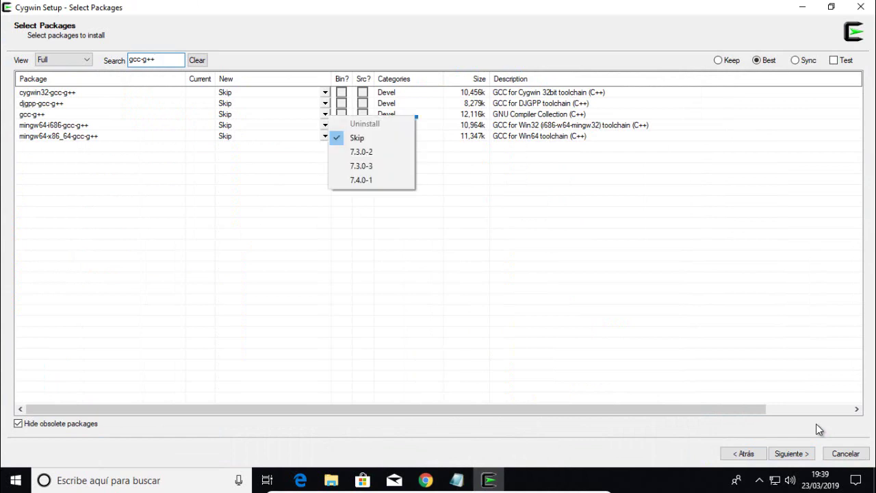
click(361, 180)
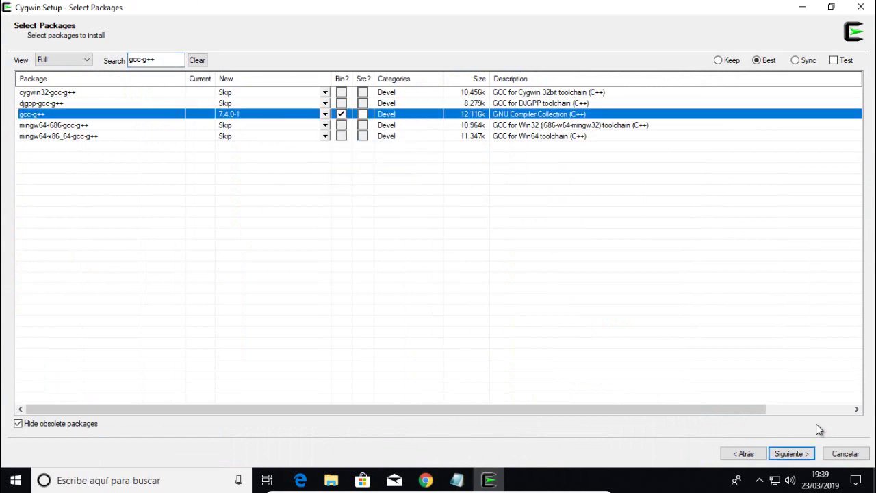
click(197, 60)
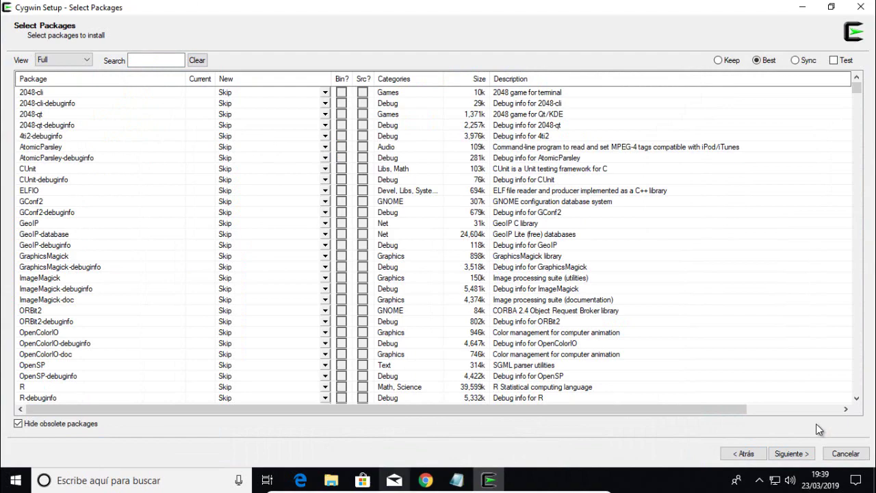
Step: Check the browser guide again, search for git in Cygwin Setup, and mark the git package for installation at version 2.17.0-1
click(426, 481)
key(alt+Tab)
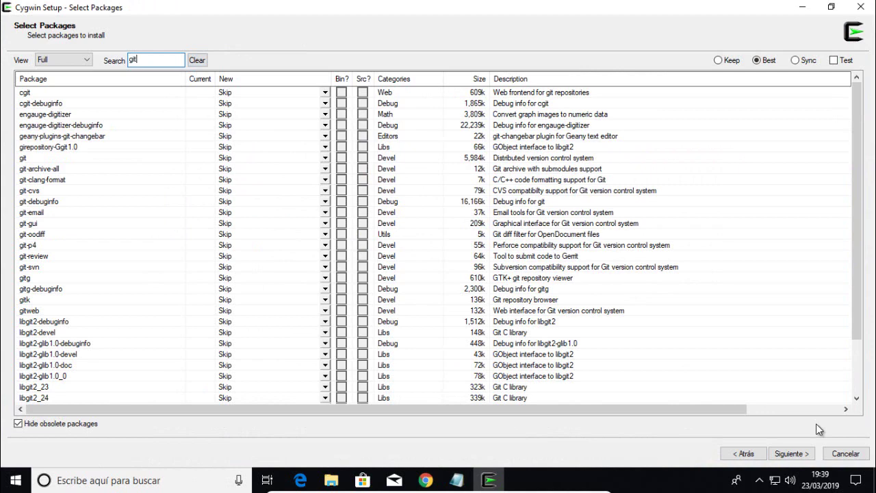
click(325, 158)
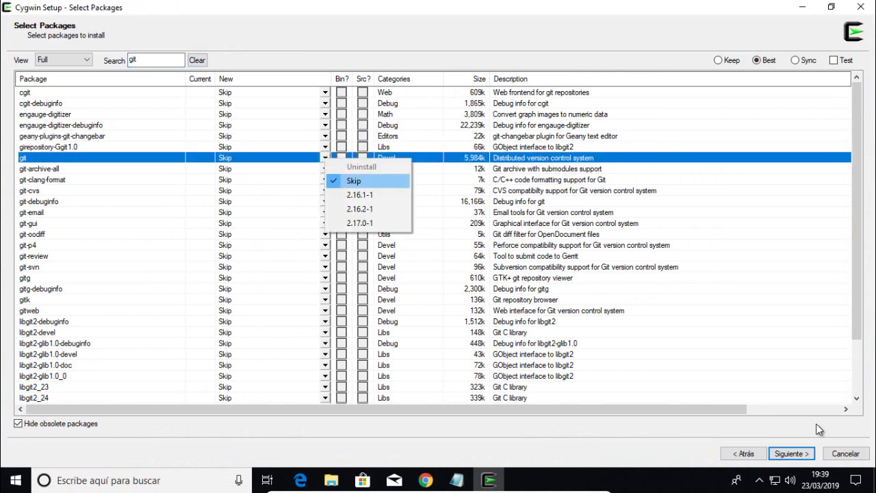
key(Return)
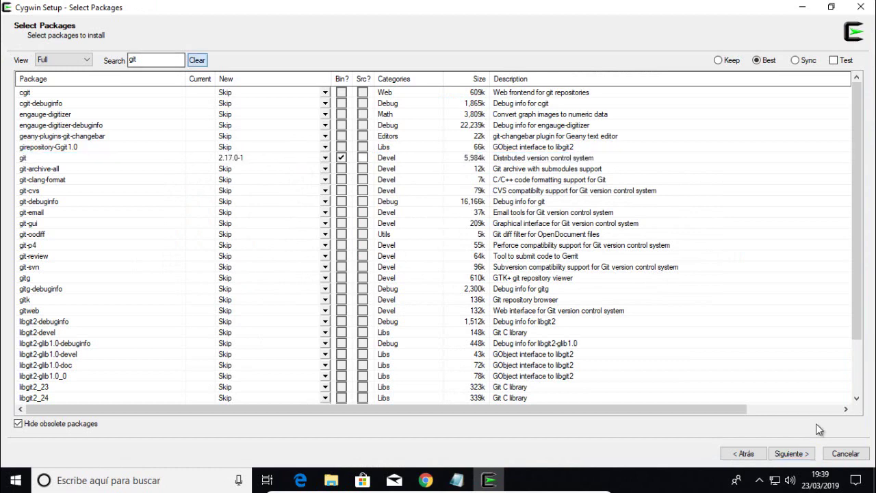
Step: Search for libpng-devel, mark it for installation at version 1.6.34-1, and clear the search
click(156, 61)
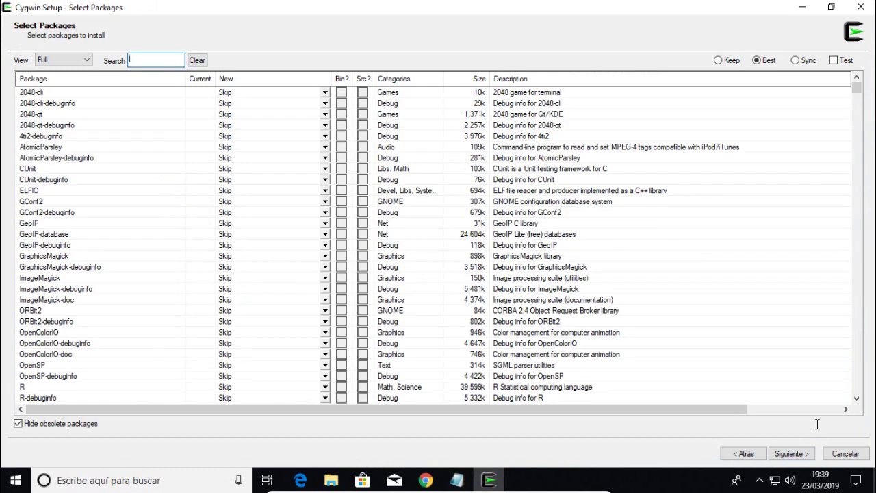
text(libp)
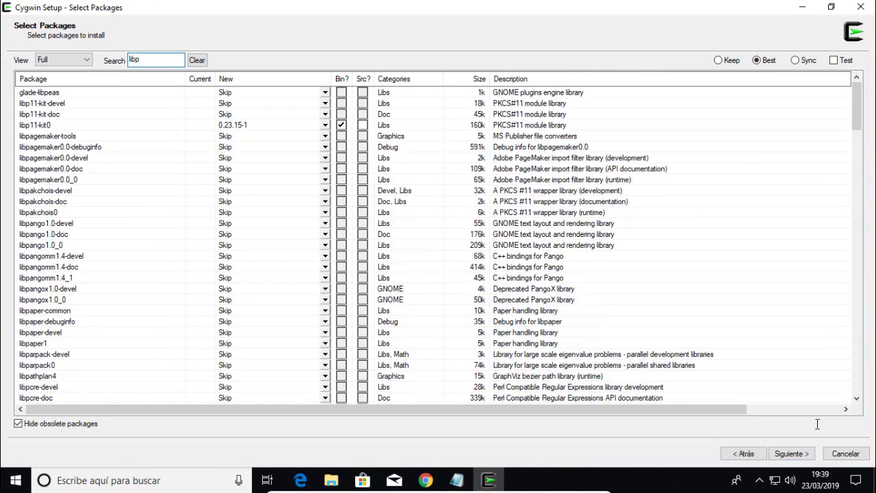
text(ng-devel)
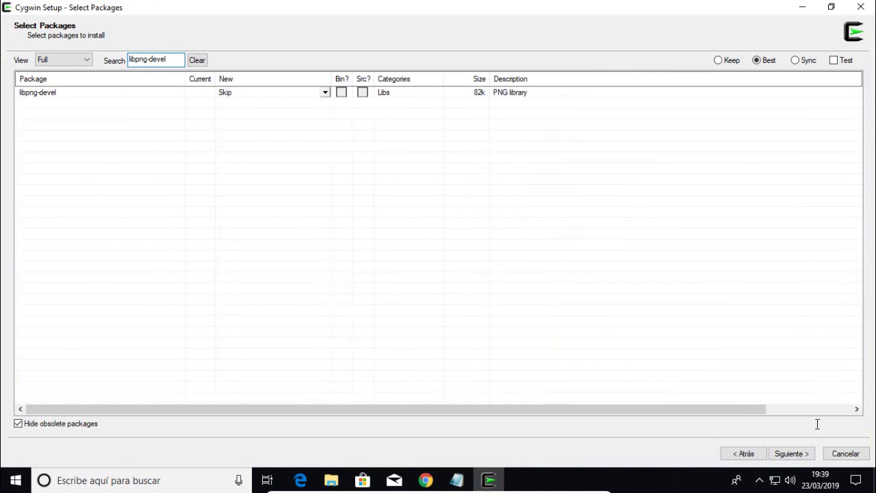
click(325, 92)
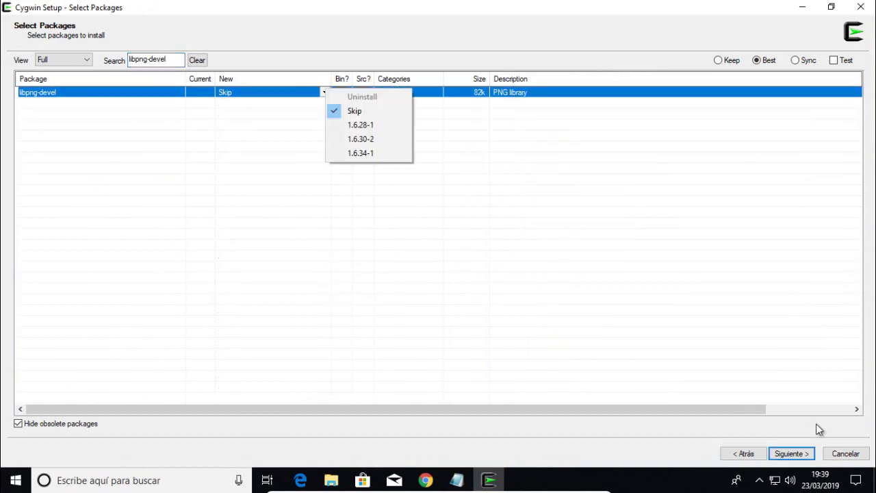
click(360, 153)
click(198, 61)
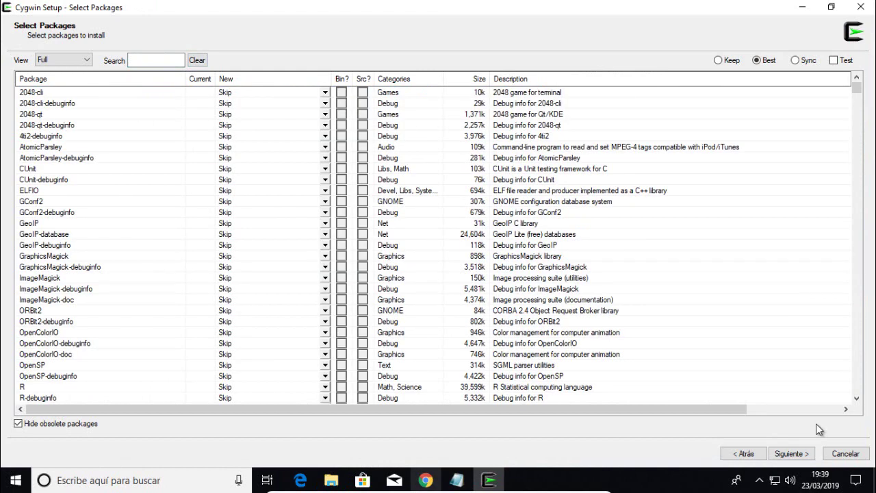
Step: Check the browser guide for the last package, search for make in Cygwin Setup, and mark it for installation at version 4.2.1-2
key(alt+Tab)
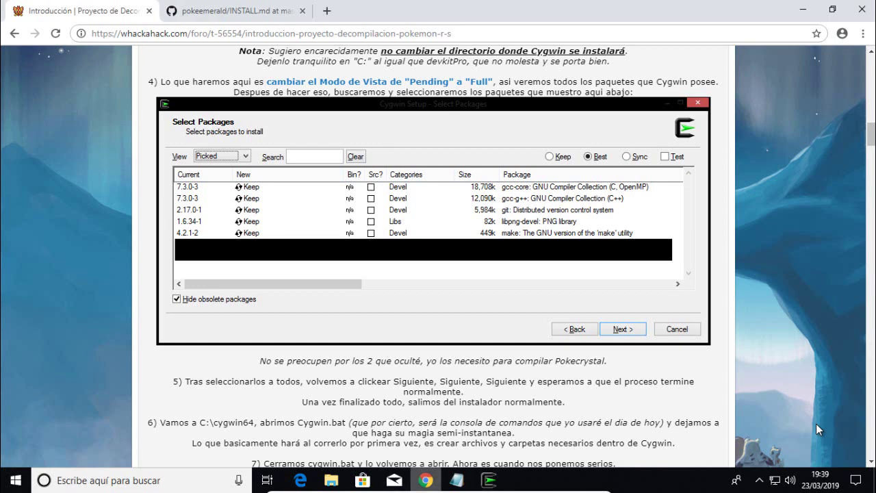
key(alt+Tab)
text(mak)
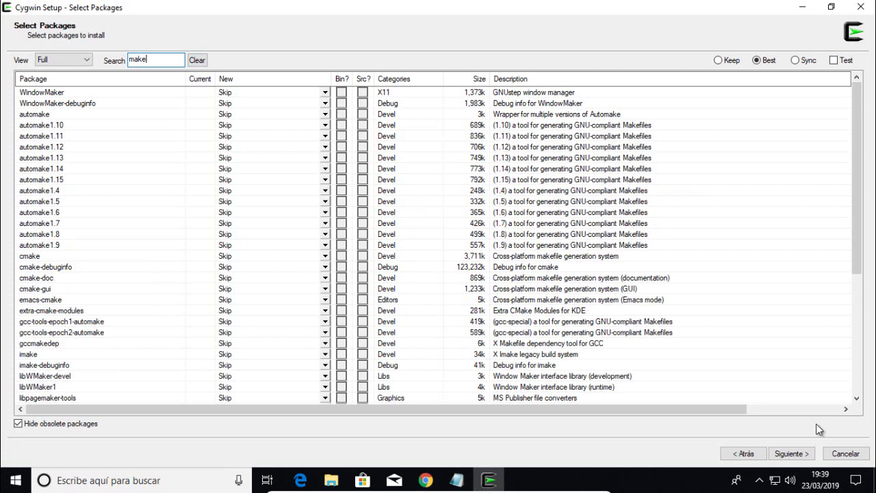
scroll(820, 429, down, 6)
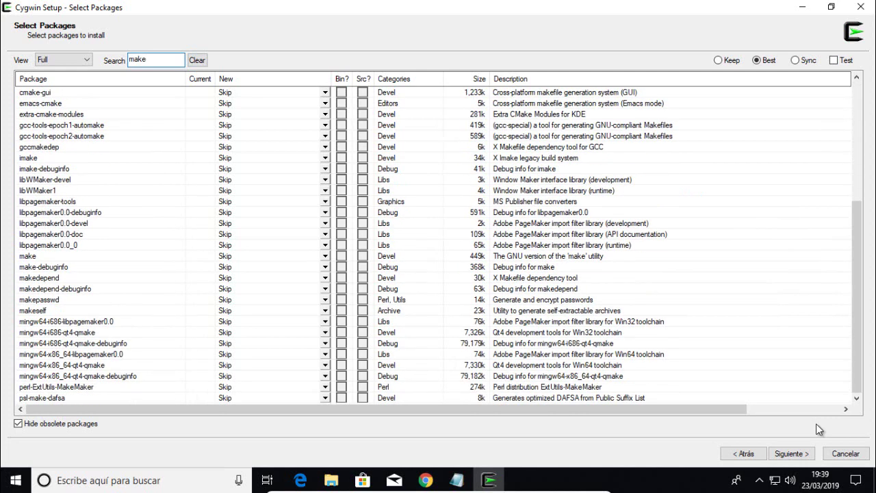
key(Return)
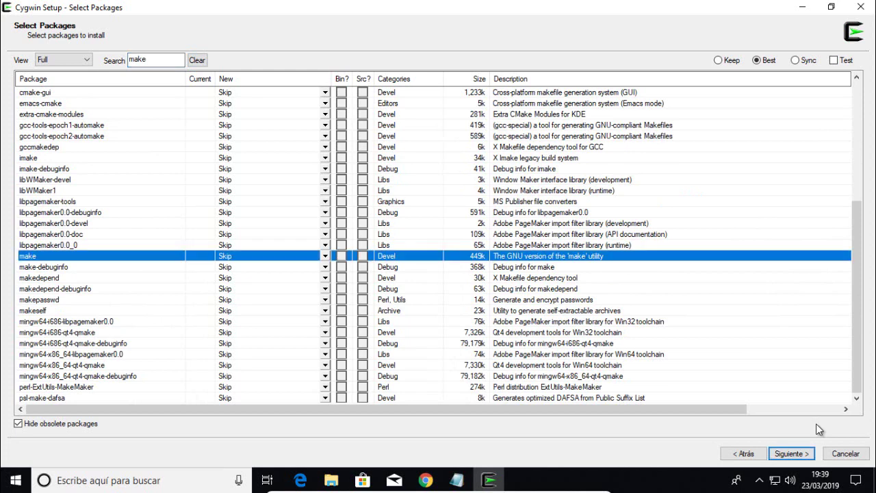
key(space)
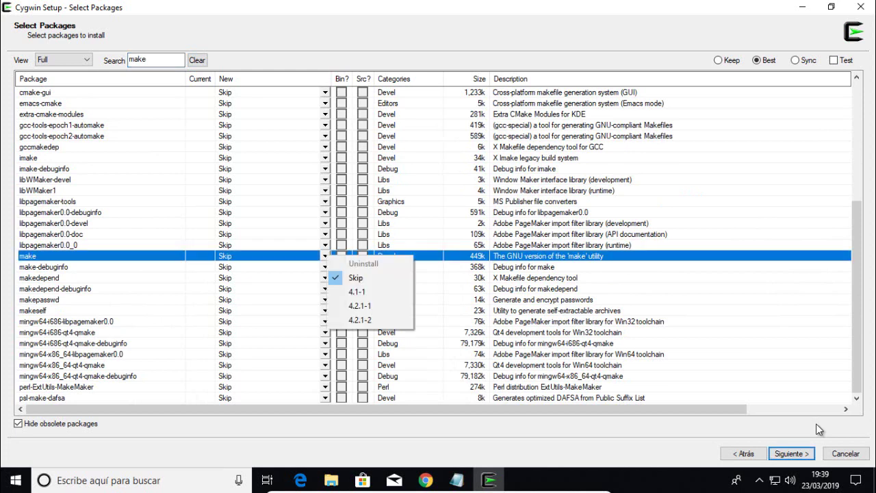
key(Up)
key(Return)
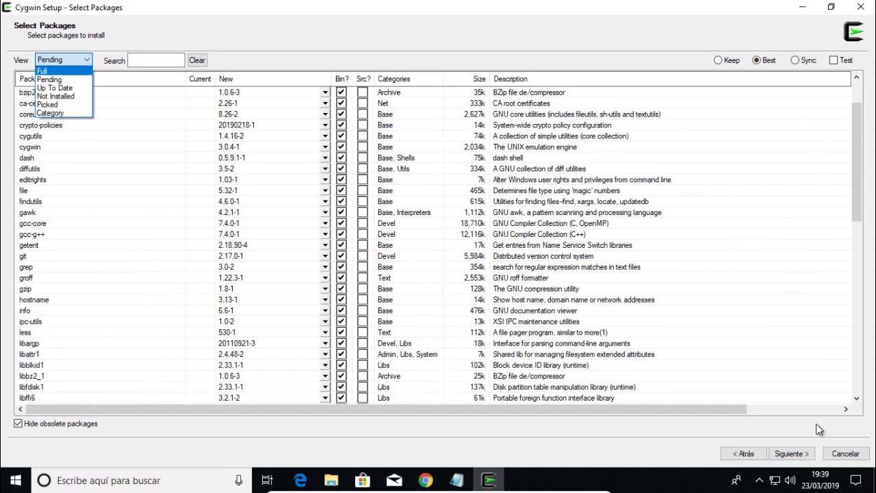
Step: Keep the package list in Pending view, install the pending packages, and finish the setup with desktop and Start Menu icons enabled
key(Escape)
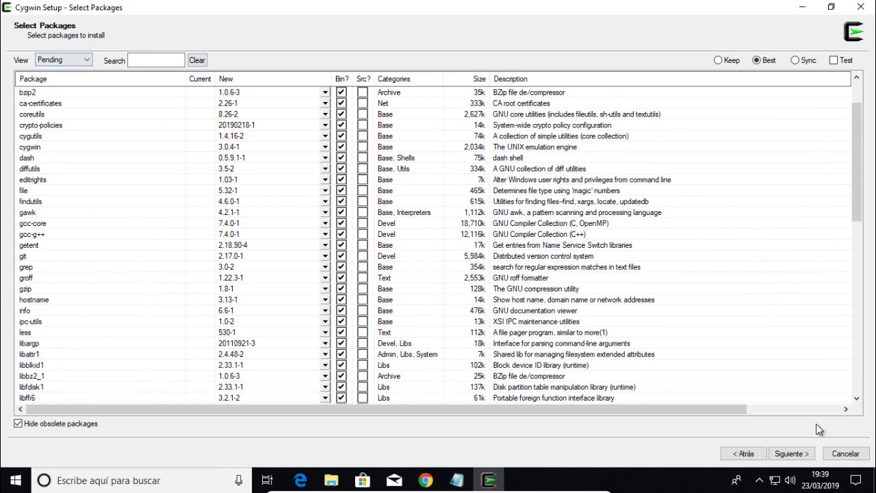
key(Tab)
key(Return)
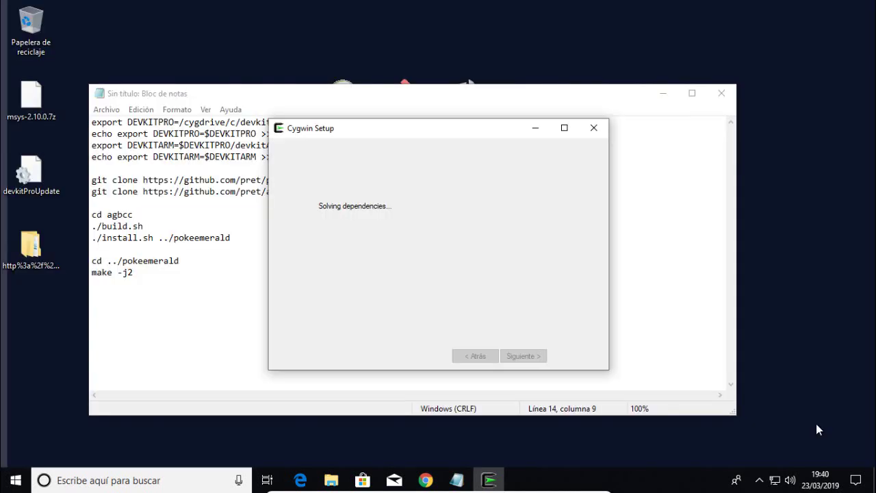
key(Return)
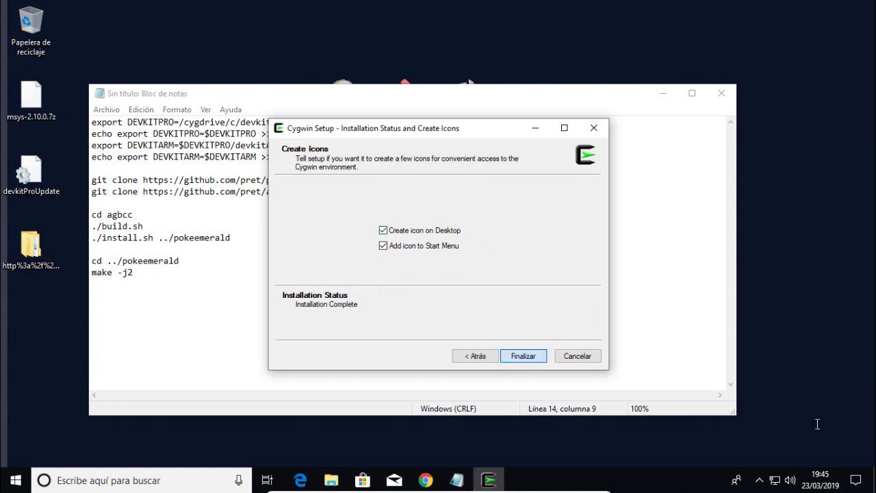
key(Return)
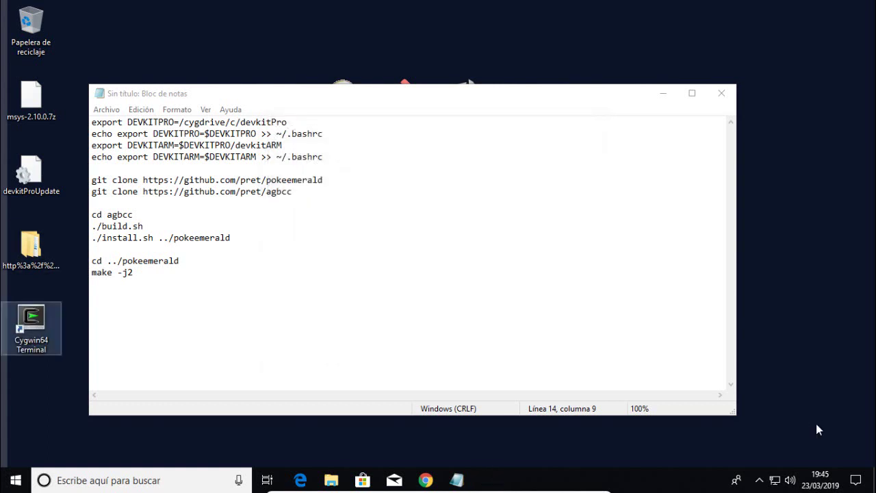
Step: Minimize the Notepad window holding the command list and open File Explorer at Este equipo
click(664, 93)
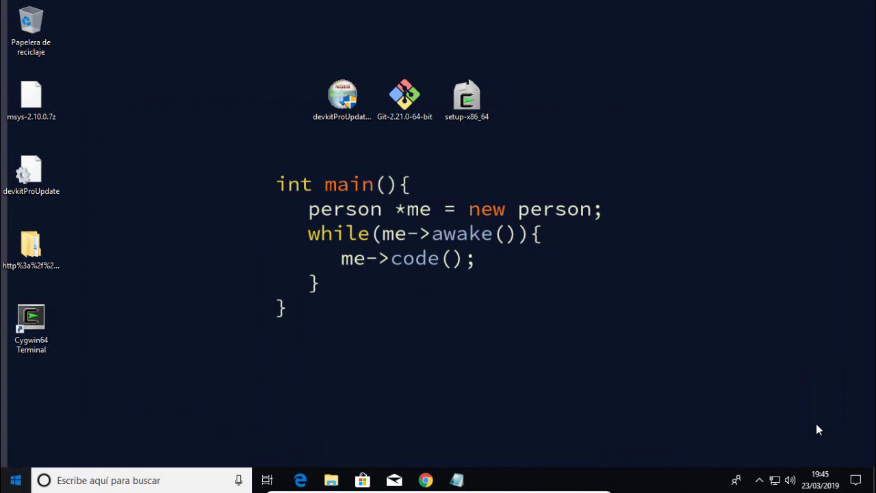
key(super)
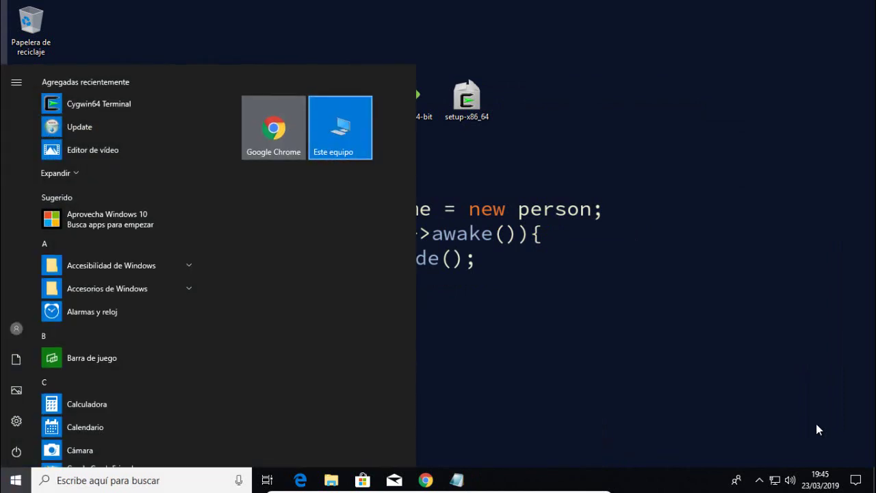
key(super)
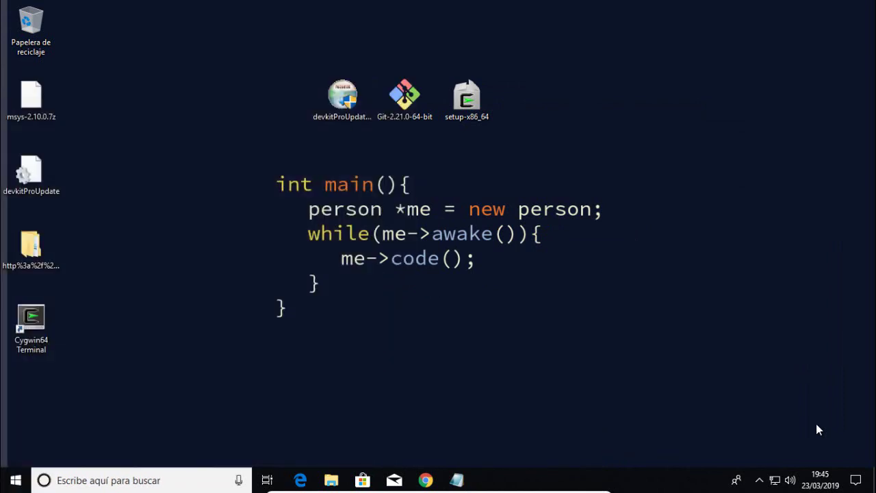
key(super+e)
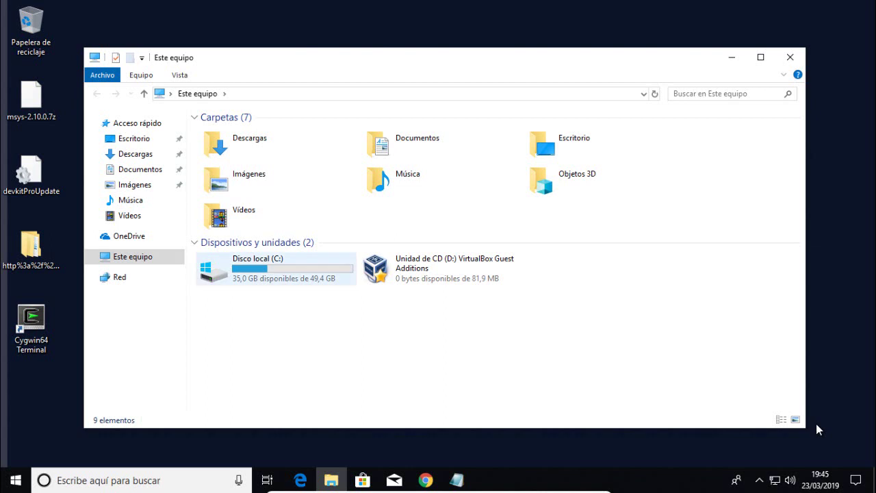
Step: Open the cygwin64 folder on Disco local (C:)
double_click(274, 272)
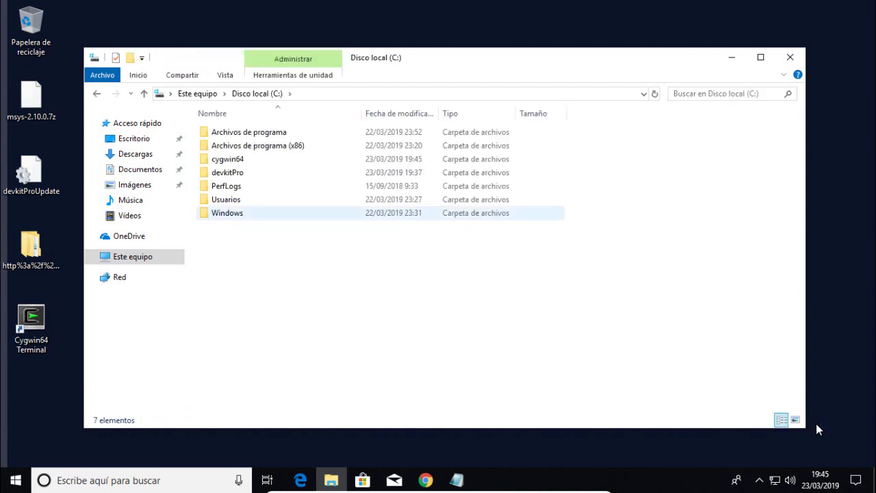
drag(576, 157, 522, 158)
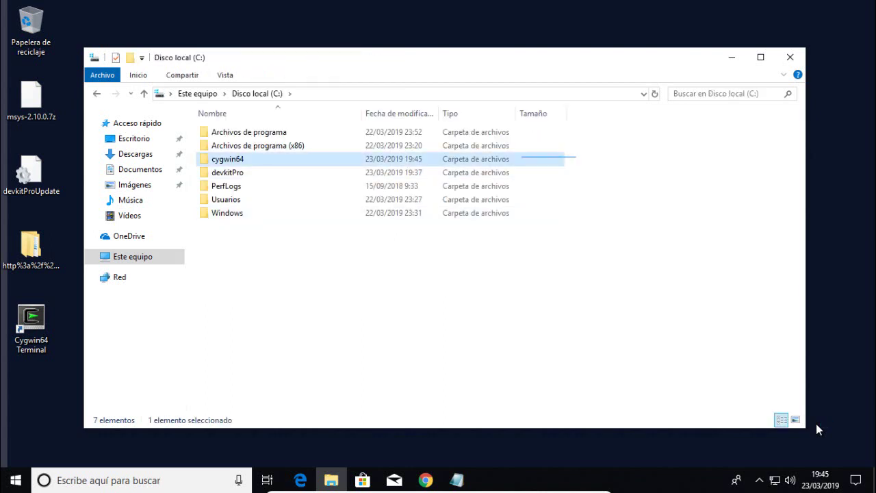
key(Return)
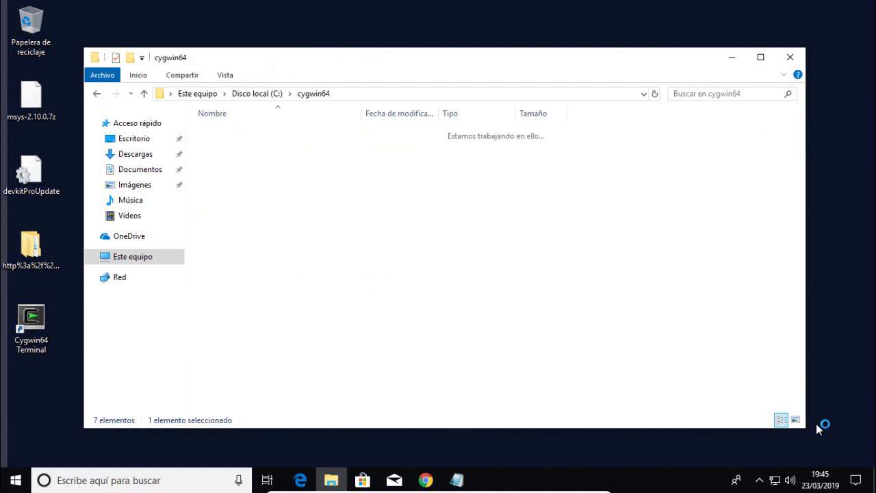
Step: Examine the cygwin64 folder's Cygwin files, comparing the batch file with the two icon files
key(Down)
key(Down)
key(Down)
key(Down)
key(Down)
key(Down)
key(Down)
key(Down)
key(Down)
key(Down)
key(Down)
key(Up)
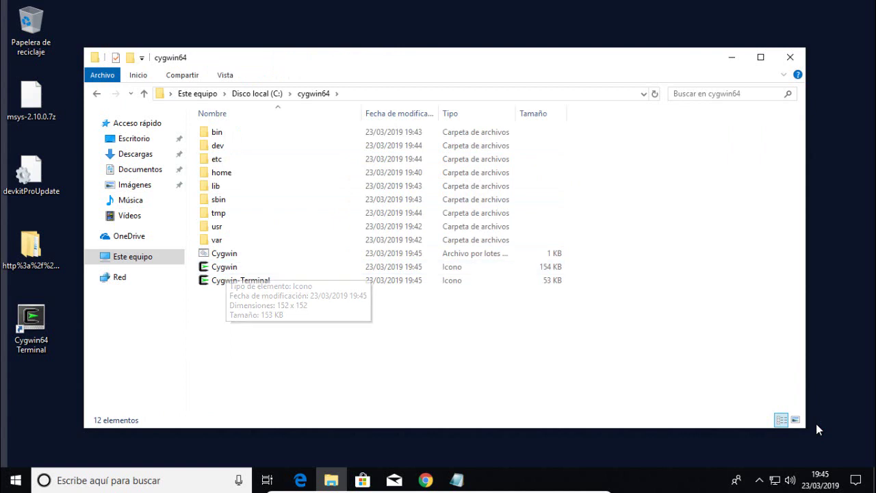
drag(258, 300, 221, 282)
click(236, 295)
key(ctrl+Up)
key(ctrl+Up)
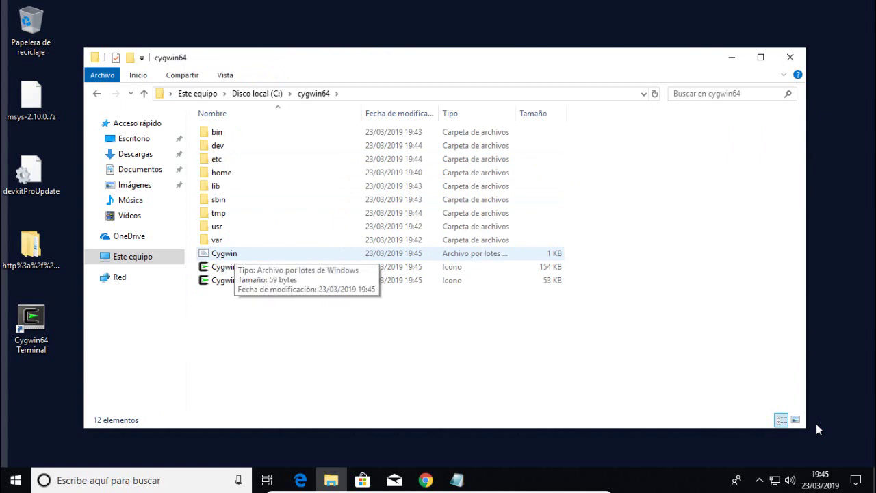
key(ctrl+Down)
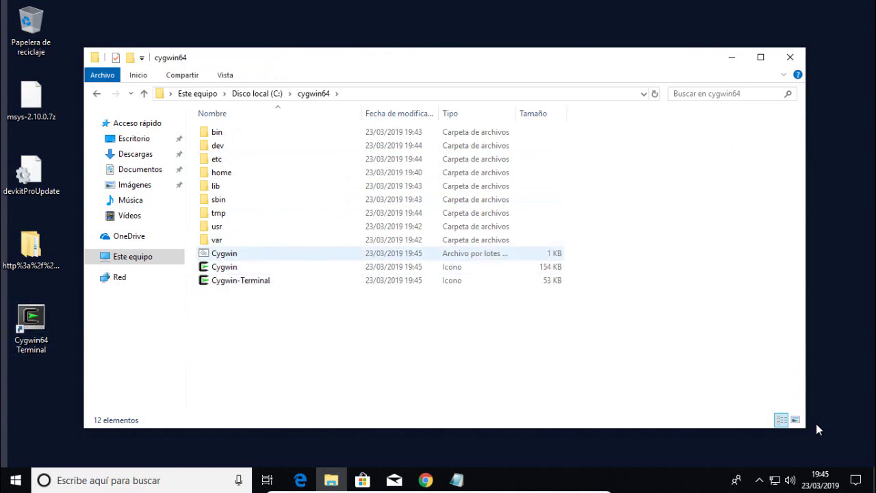
Step: Show the Cygwin64 Terminal desktop shortcut's file location and its parent folder in a separate window, and close that window
double_click(31, 328)
key(shift+F10)
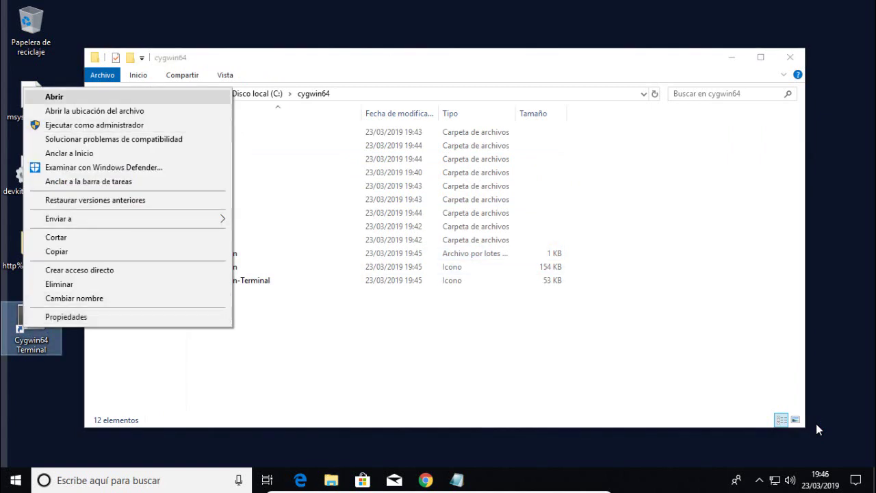
key(Down)
key(Return)
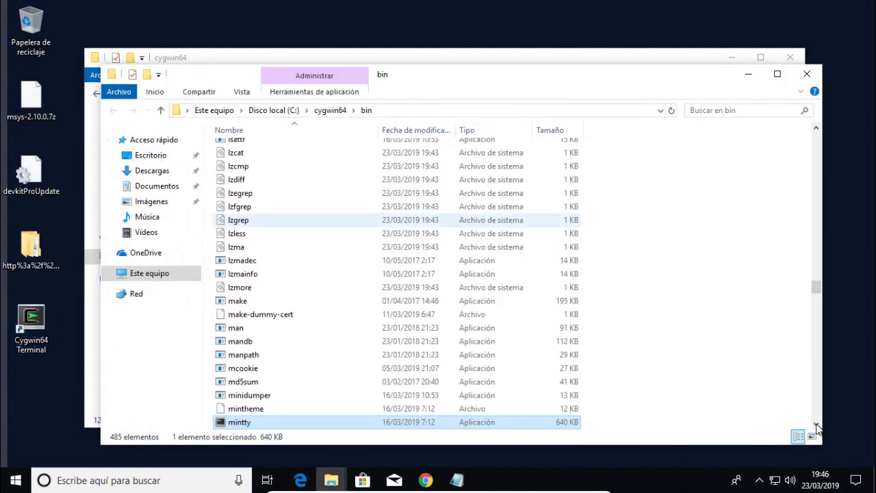
key(alt+Up)
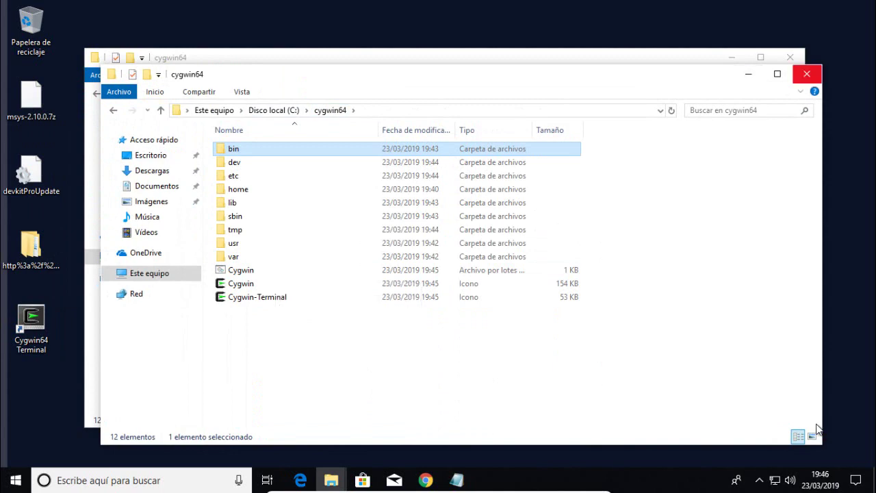
key(alt+F4)
Step: Run the Cygwin batch file in the cygwin64 folder as administrator and approve the elevation request
key(Up)
key(Up)
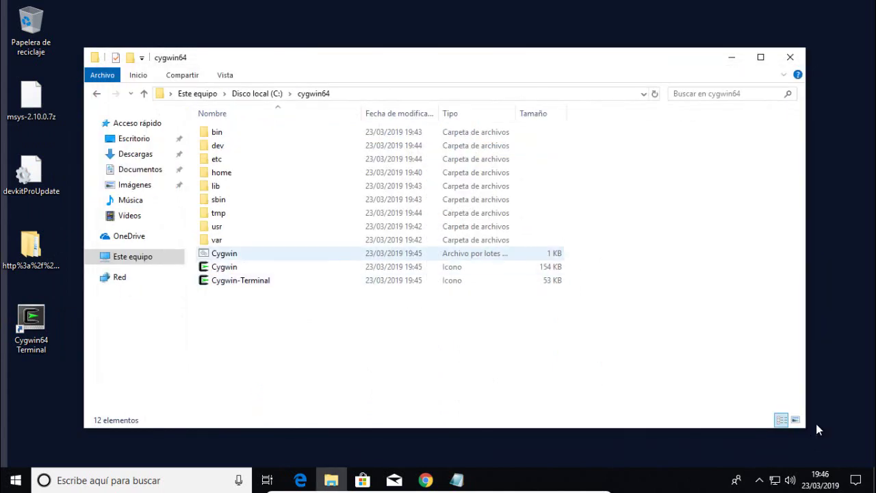
key(shift+F10)
key(Down)
key(Down)
key(Down)
key(Down)
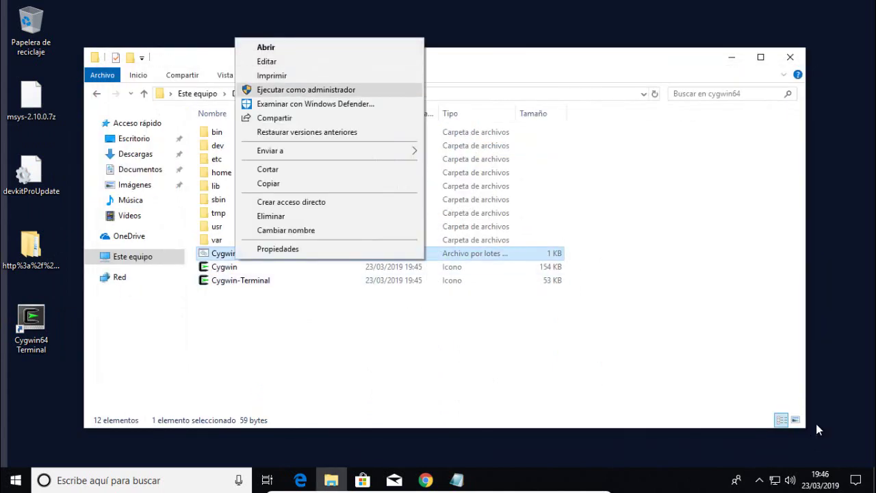
key(Return)
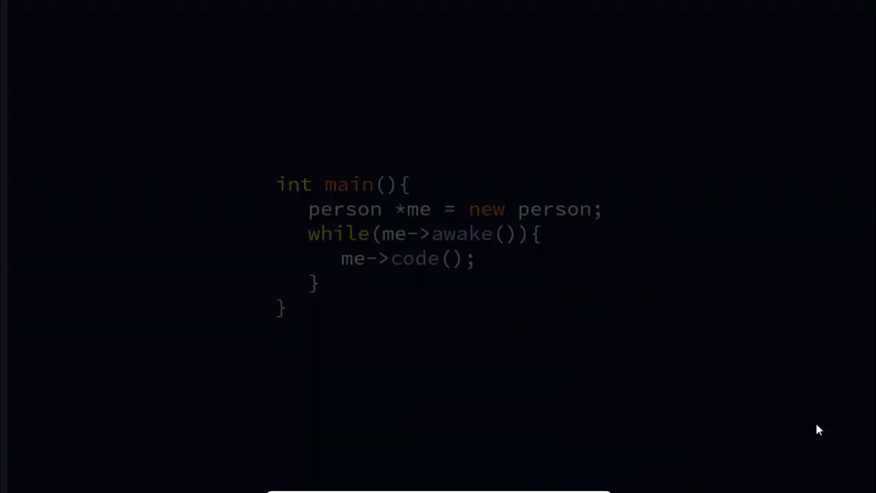
key(alt+s)
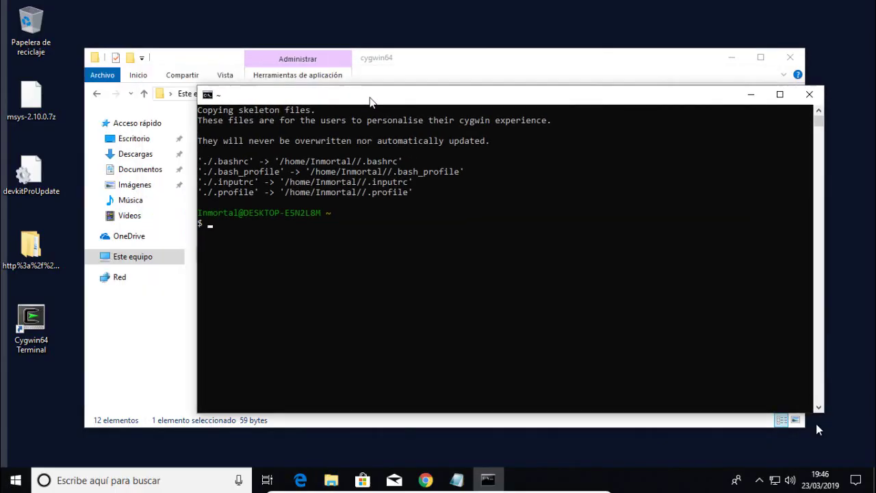
Step: Highlight the four skeleton file lines in the terminal output and close the terminal window
drag(370, 98, 378, 89)
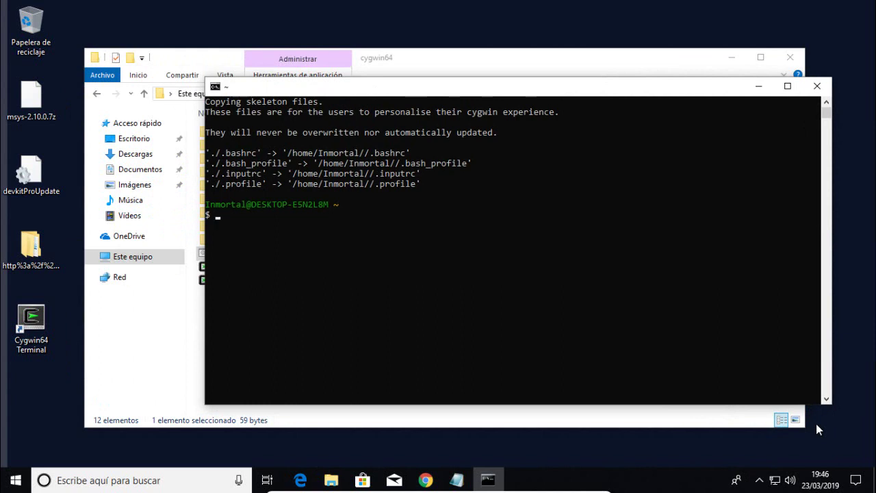
drag(434, 184, 207, 153)
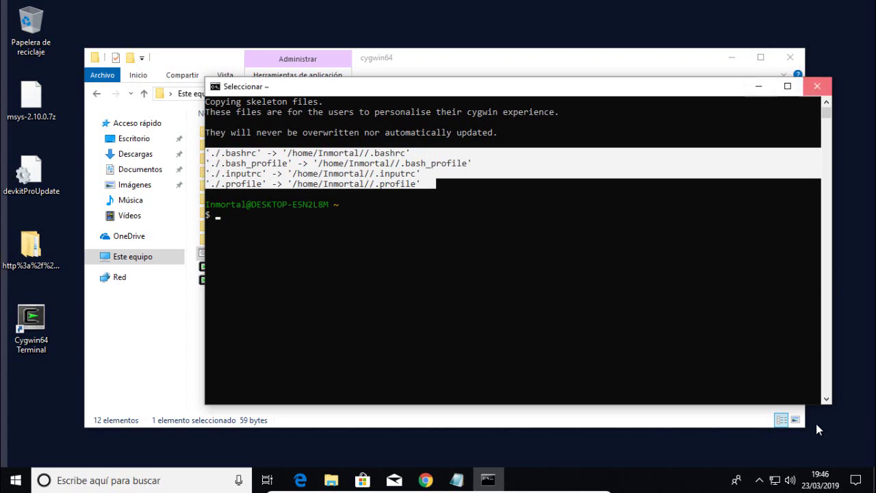
click(818, 87)
Step: Reopen the Cygwin terminal by running the Cygwin batch file with administrator rights, approving the elevation request
right_click(217, 253)
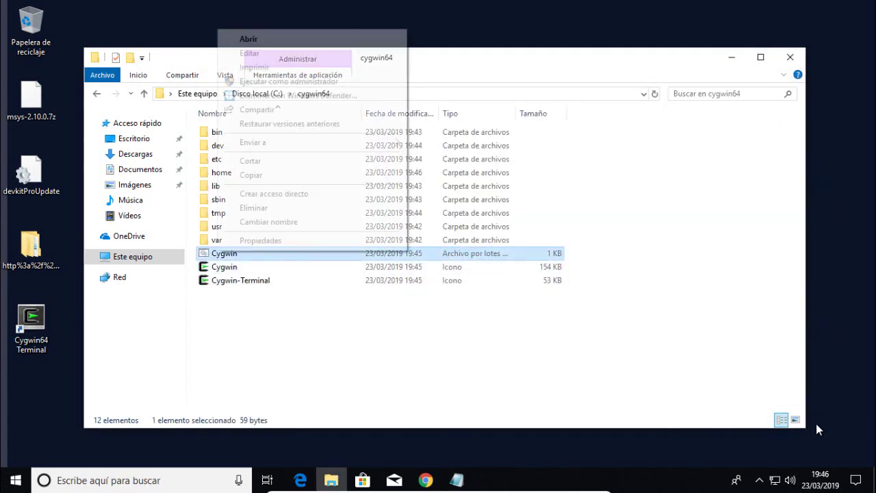
click(287, 82)
key(Left)
key(Return)
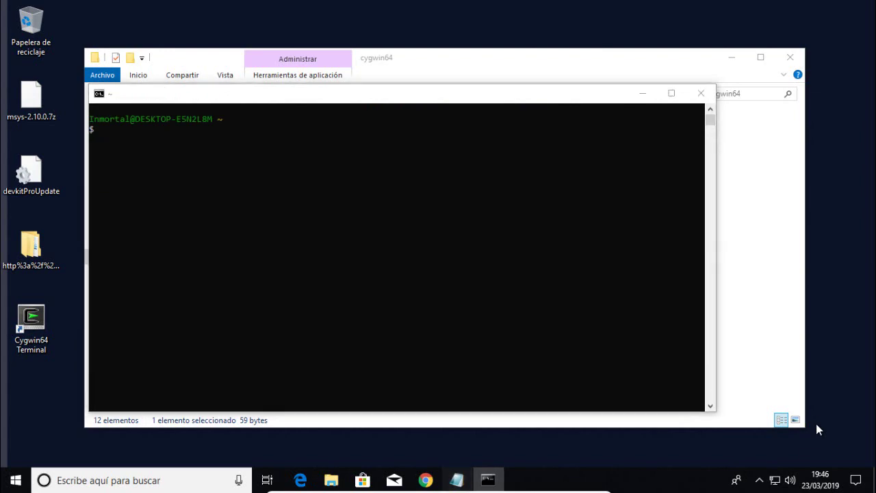
Step: Place the Notepad command list beside the terminal, copy its first line, and run export DEVKITPRO=/cygdrive/c/devkitPro in Cygwin
click(457, 480)
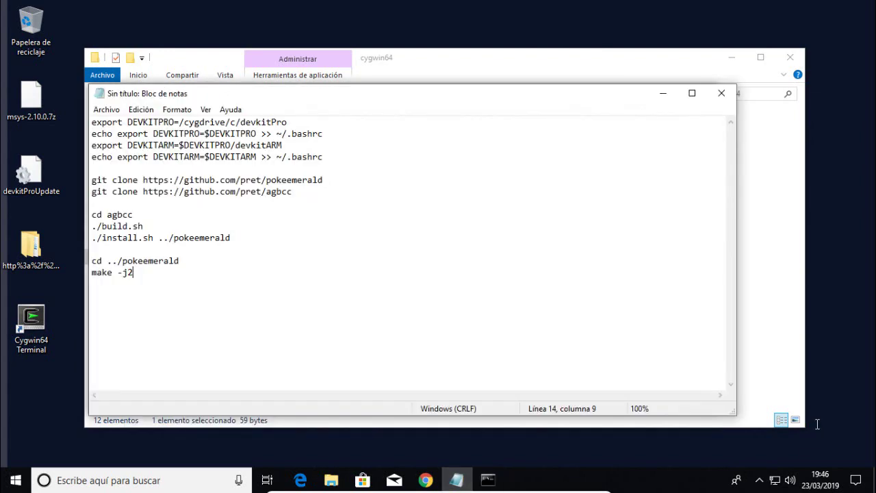
drag(241, 94, 483, 123)
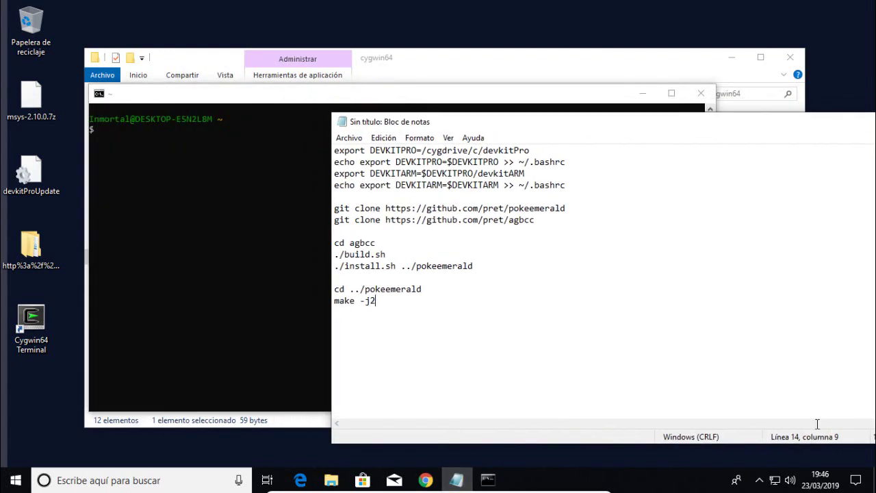
key(ctrl+Home)
key(End)
key(ctrl+shift+Left)
key(ctrl+shift+Left)
key(ctrl+c)
key(alt+Tab)
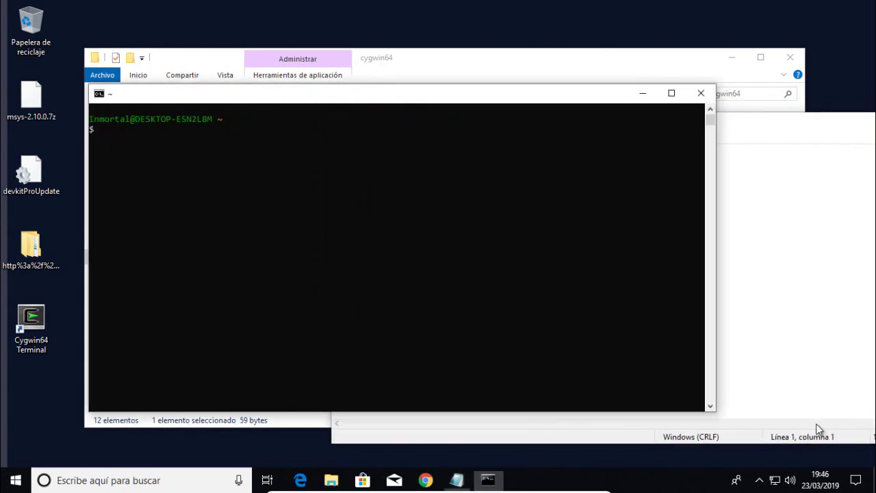
key(shift+Insert)
key(Return)
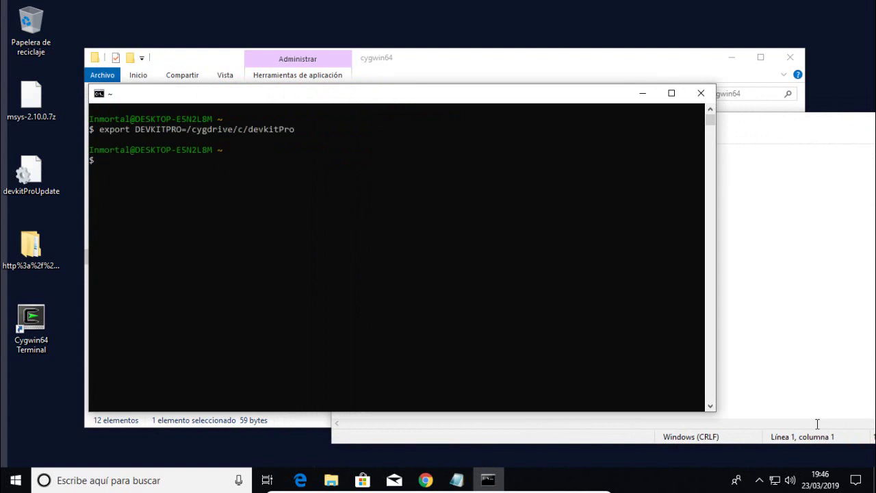
Step: Copy the second command from Notepad and run echo export DEVKITPRO=$DEVKITPRO >> ~/.bashrc in the Cygwin terminal
key(alt+Tab)
key(Down)
key(Down)
key(Down)
key(End)
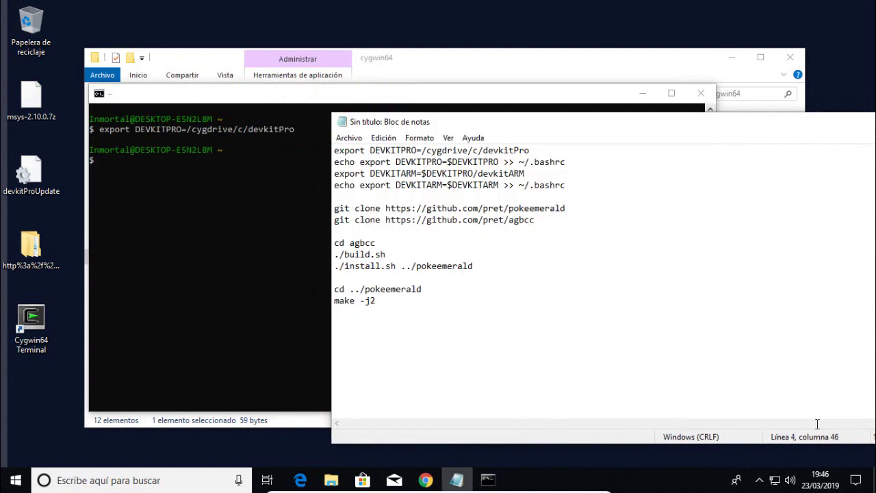
key(shift+Up)
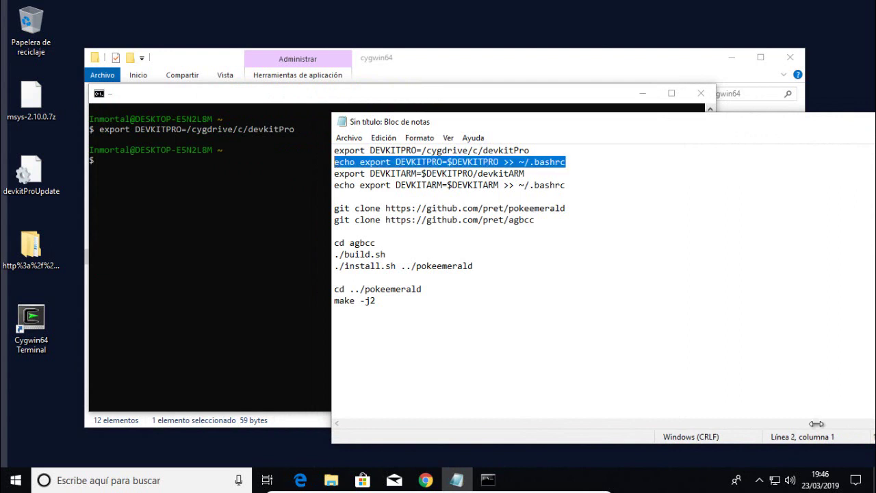
key(ctrl+c)
key(alt+Tab)
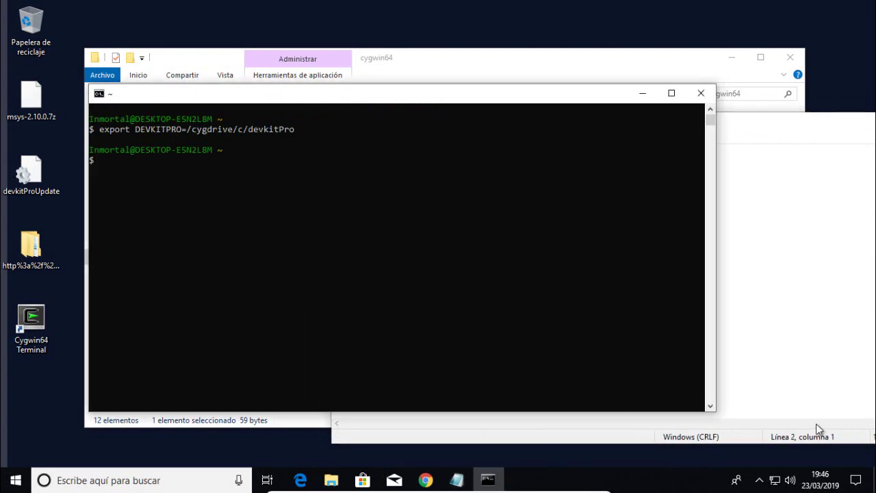
key(shift+Insert)
key(Return)
Step: Copy the third command from Notepad and run export DEVKITARM=$DEVKITPRO/devkitARM in the Cygwin terminal
key(alt+Tab)
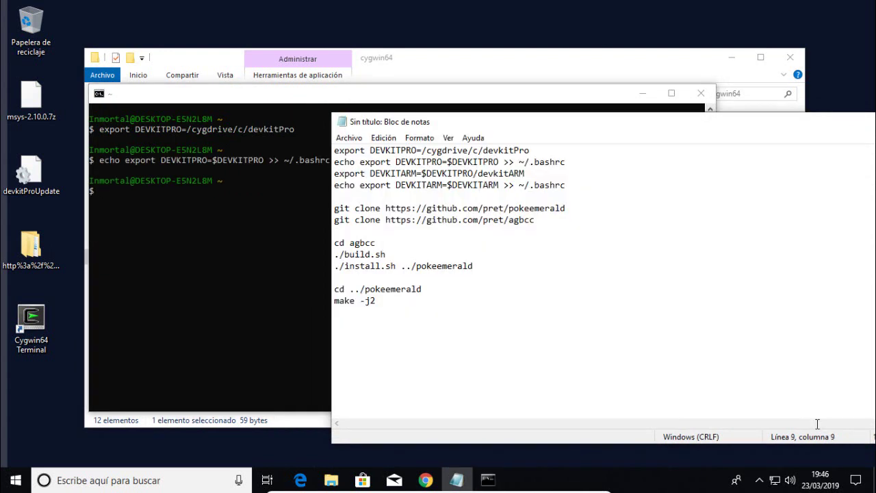
key(Up)
key(Up)
key(Up)
key(Up)
key(Up)
key(Home)
key(shift+Up)
key(ctrl+c)
key(alt+Tab)
key(shift+Insert)
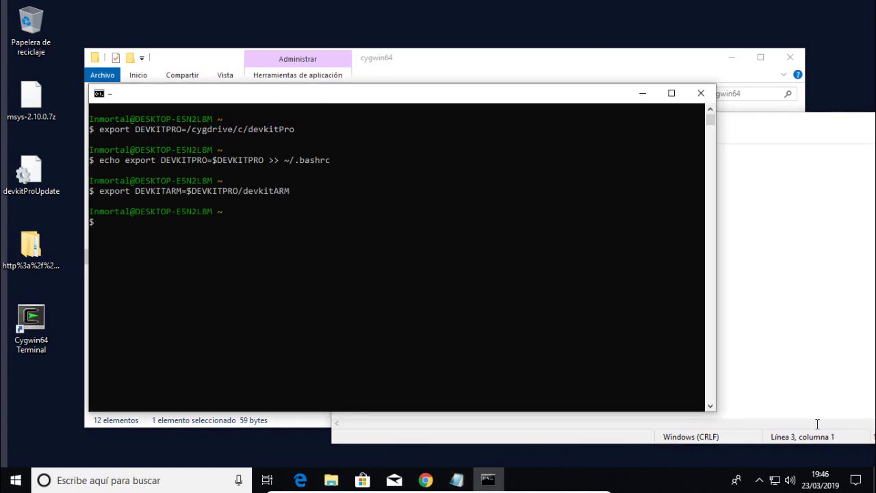
Step: Copy the fourth command from Notepad and run echo export DEVKITARM=$DEVKITARM >> ~/.bashrc in the Cygwin terminal
key(alt+Tab)
key(Down)
key(Down)
key(Down)
key(Down)
key(Down)
key(Up)
key(Up)
key(Up)
key(shift+Up)
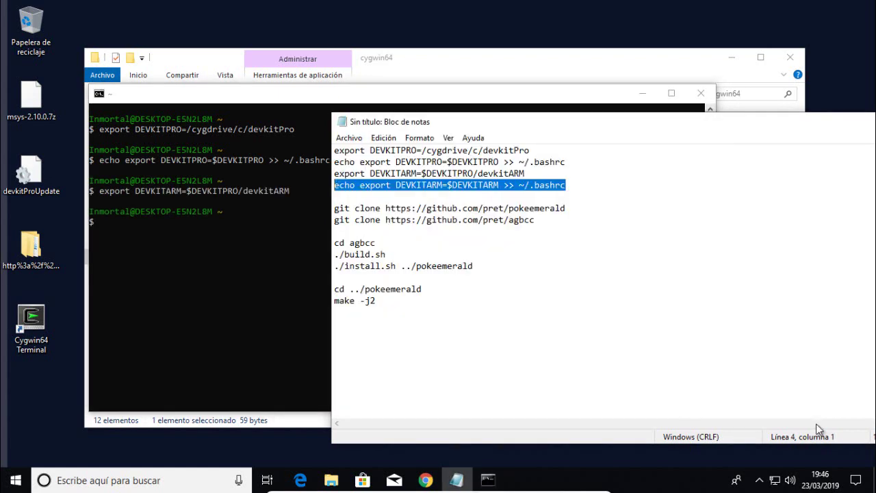
key(ctrl+c)
key(alt+Tab)
key(shift+Insert)
key(alt+Tab)
key(Down)
key(Down)
key(Down)
key(Down)
key(Down)
key(Down)
key(End)
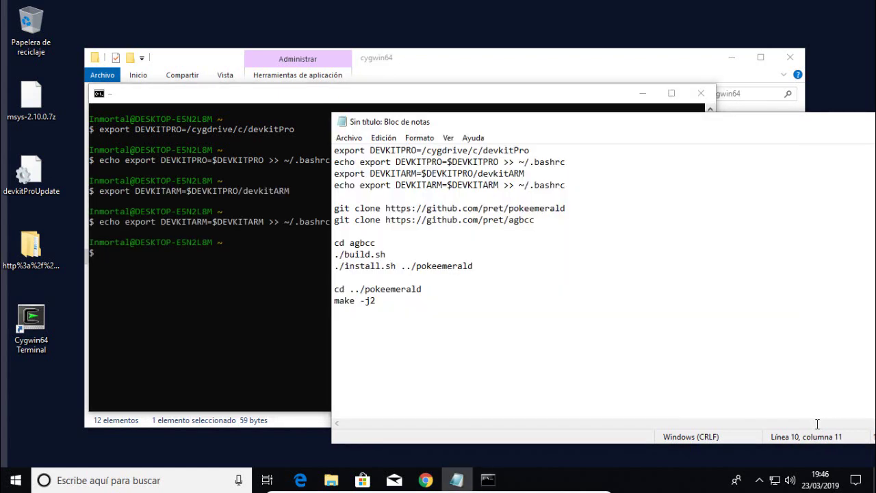
key(Up)
key(Up)
key(Up)
key(shift+Up)
key(alt+Tab)
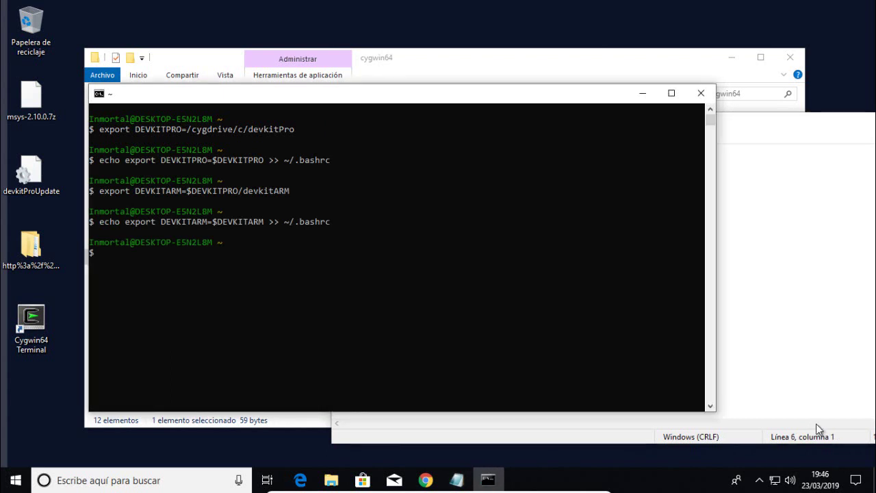
key(shift+Insert)
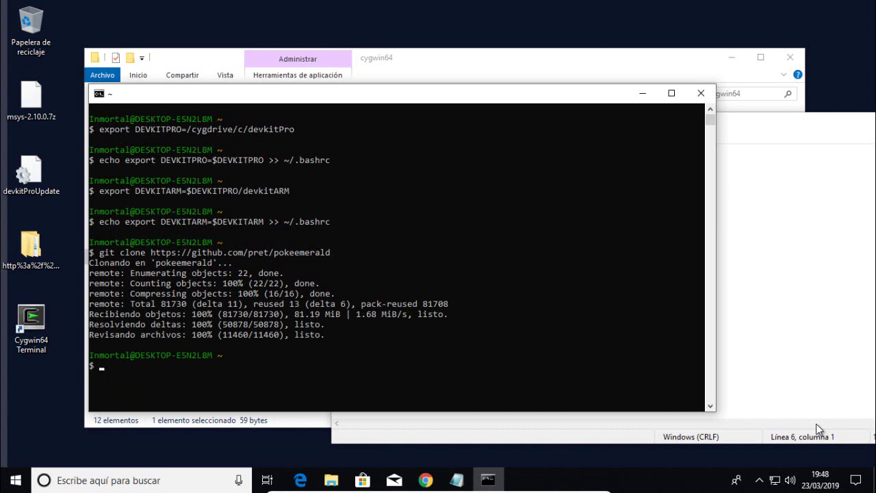
click(816, 424)
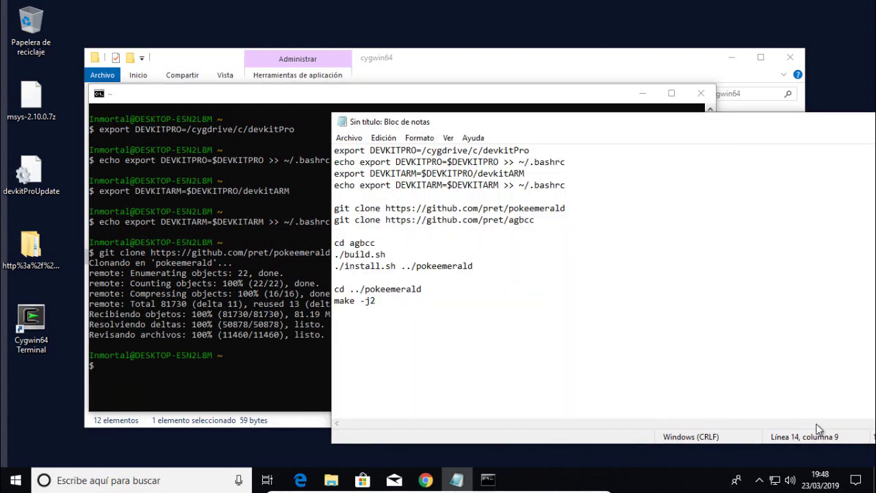
key(Up)
key(Up)
key(Up)
key(Up)
key(Up)
key(Up)
key(Up)
key(End)
key(shift+Home)
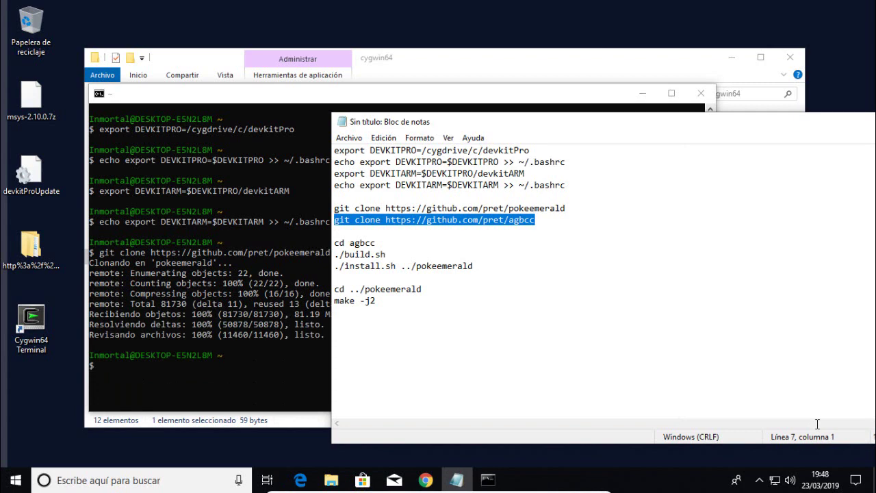
key(shift+F10)
key(Down)
key(Down)
key(Down)
key(Up)
key(Return)
key(alt+Tab)
key(shift+Insert)
key(Return)
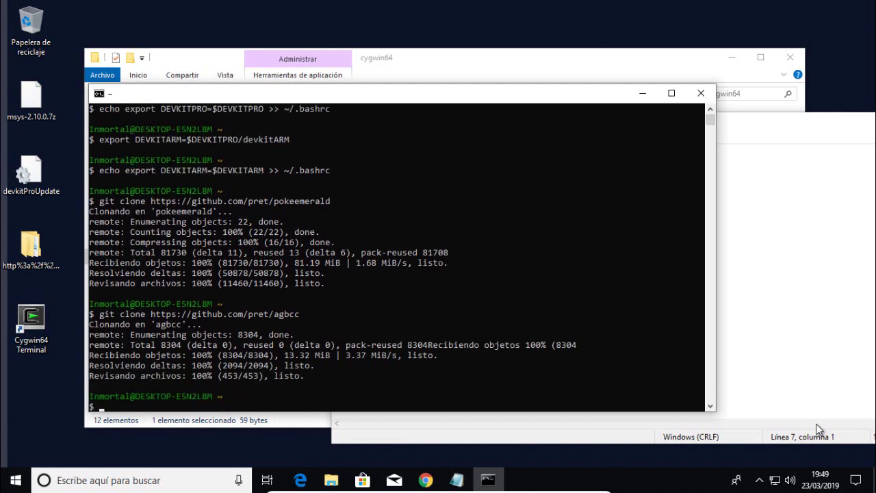
Step: Copy the cd agbcc command from Notepad and run it in the Cygwin terminal
click(816, 424)
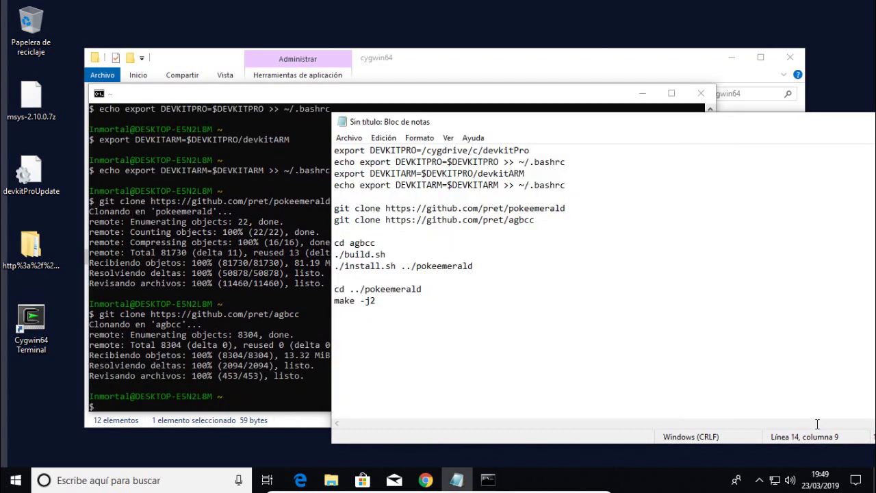
key(Up)
key(Up)
key(Up)
key(Up)
key(Up)
key(shift+Home)
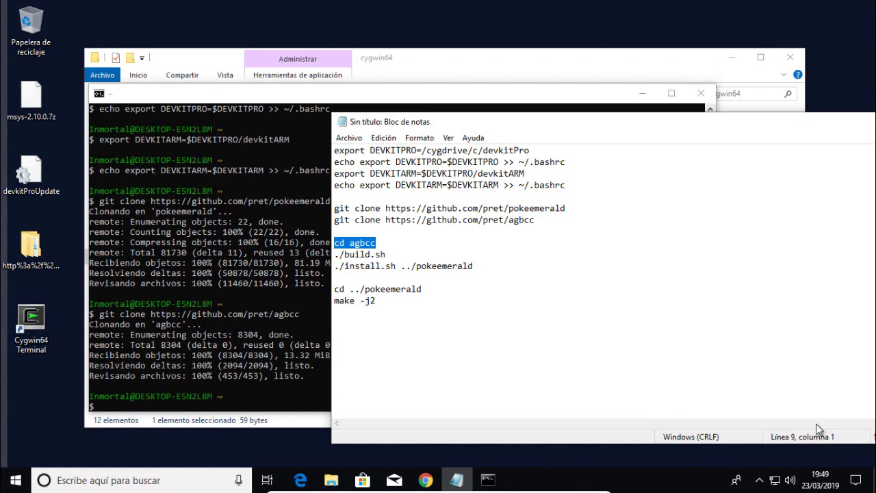
key(shift+F10)
key(Down)
key(Down)
key(Return)
key(alt+Tab)
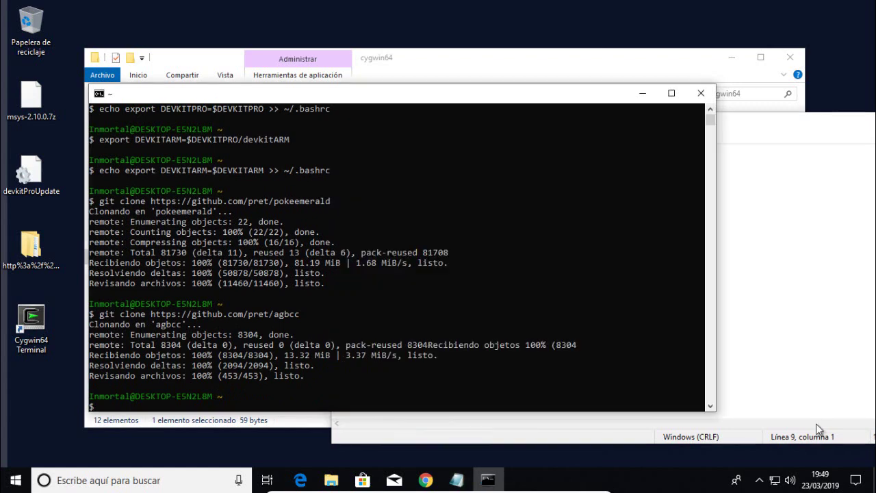
key(shift+Insert)
key(Return)
Step: Copy the ./build.sh command from Notepad and run it in the Cygwin terminal to build agbcc
key(alt+Tab)
key(Down)
key(Down)
key(Down)
key(Down)
key(End)
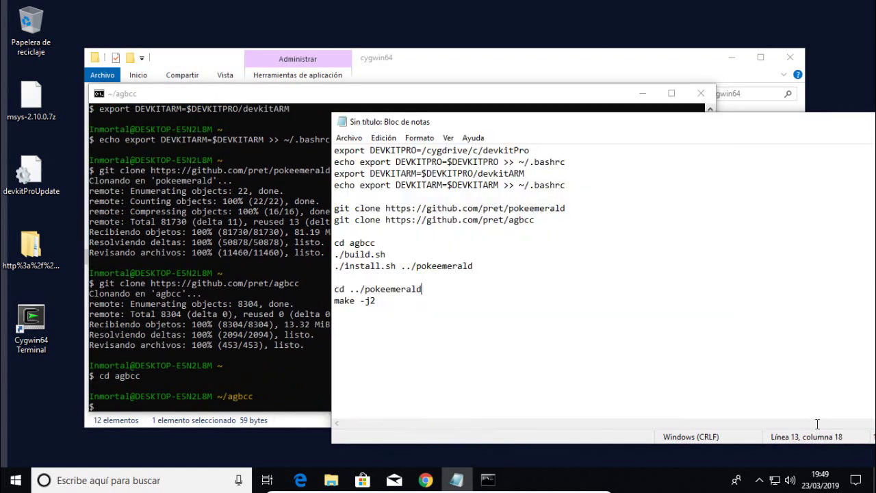
key(Up)
key(End)
key(shift+Home)
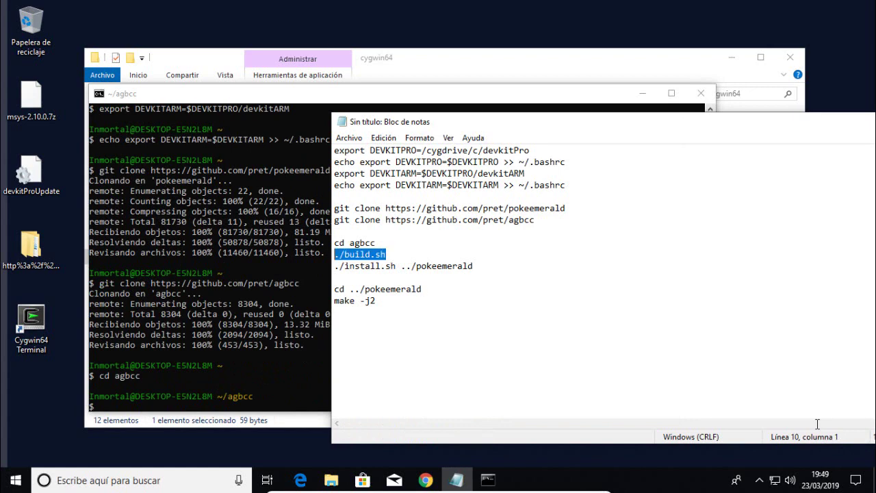
key(shift+F10)
key(Down)
key(Down)
key(Return)
key(alt+Tab)
key(shift+Insert)
Step: Copy the ./install.sh ../pokeemerald command from Notepad and return to the Cygwin terminal
key(alt+Tab)
key(ctrl+End)
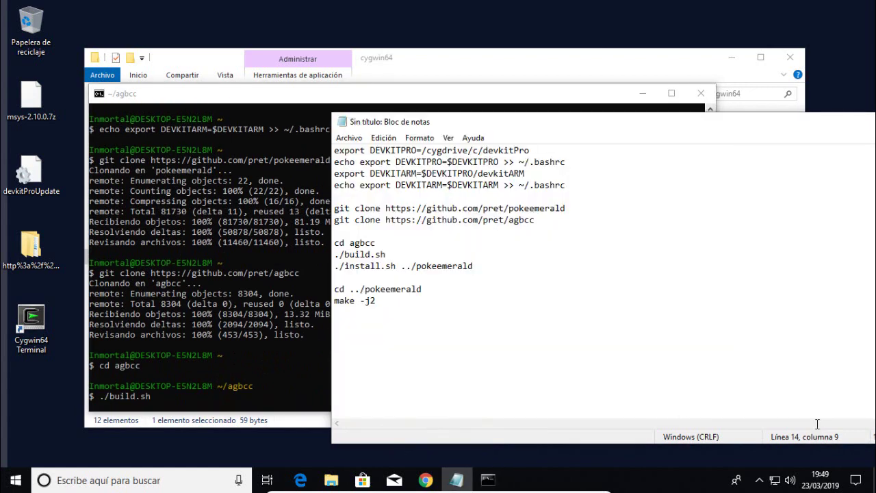
key(Up)
key(End)
key(shift+Home)
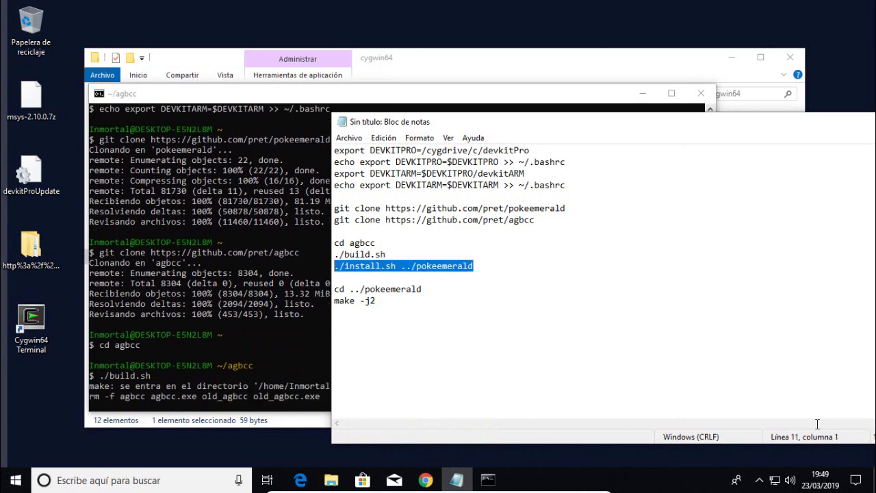
key(shift+F10)
key(Down)
key(Down)
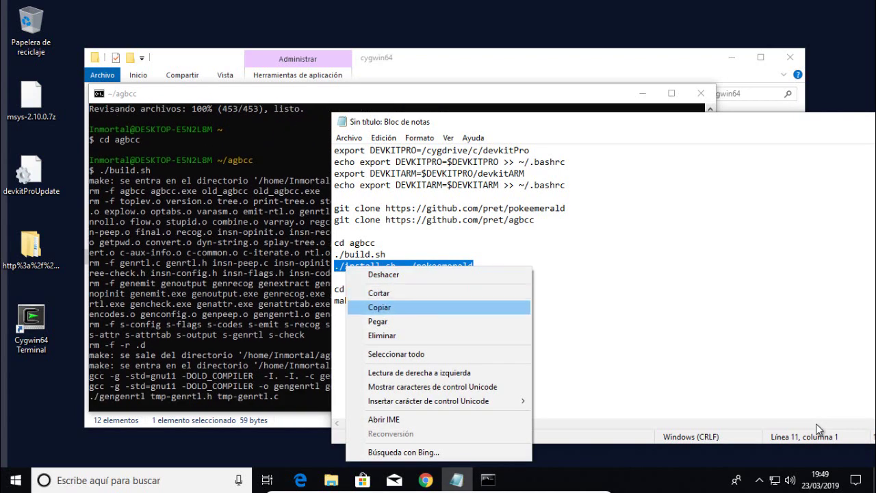
key(Return)
key(Up)
key(Up)
key(End)
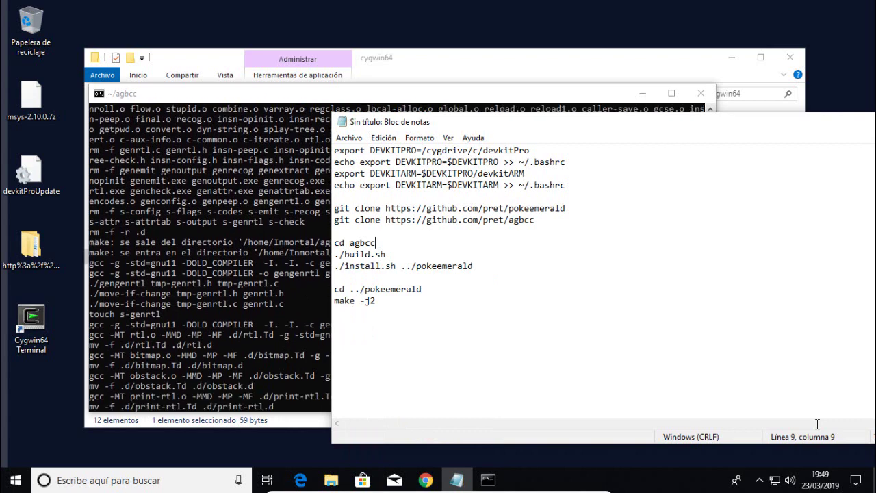
key(alt+Tab)
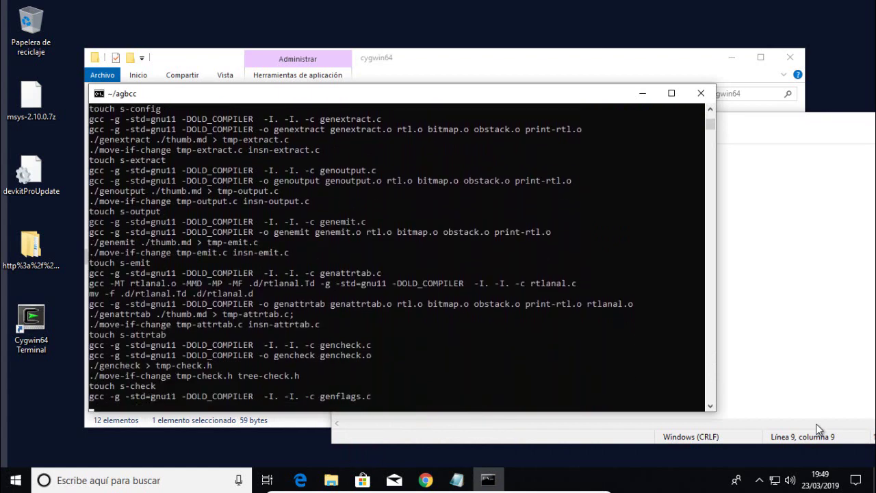
Step: Highlight the final make -j2 command in the Notepad command list
click(816, 424)
key(ctrl+a)
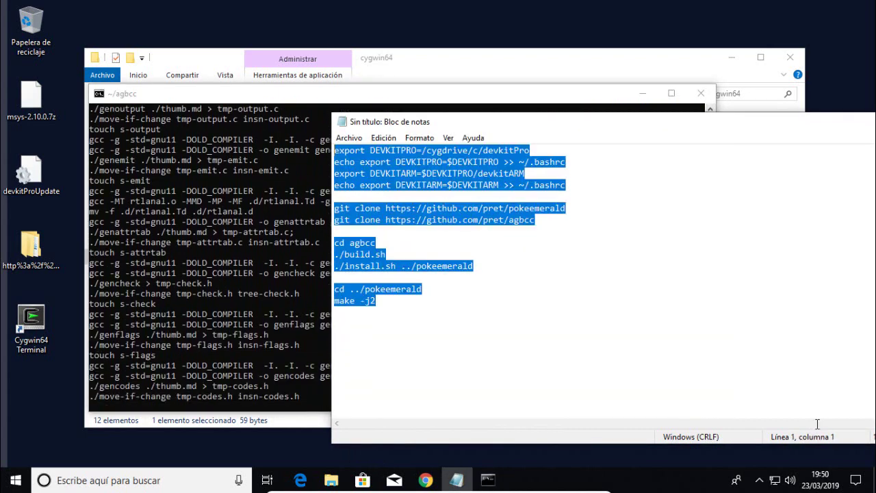
key(ctrl+End)
key(shift+Home)
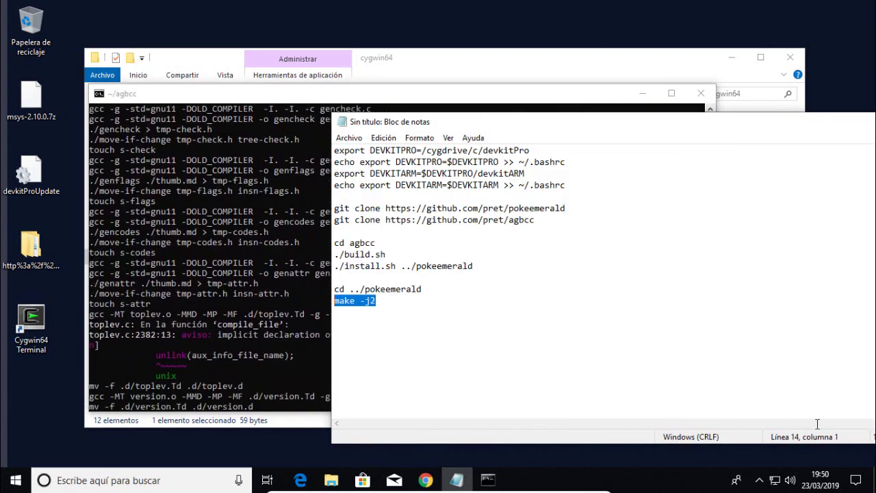
key(End)
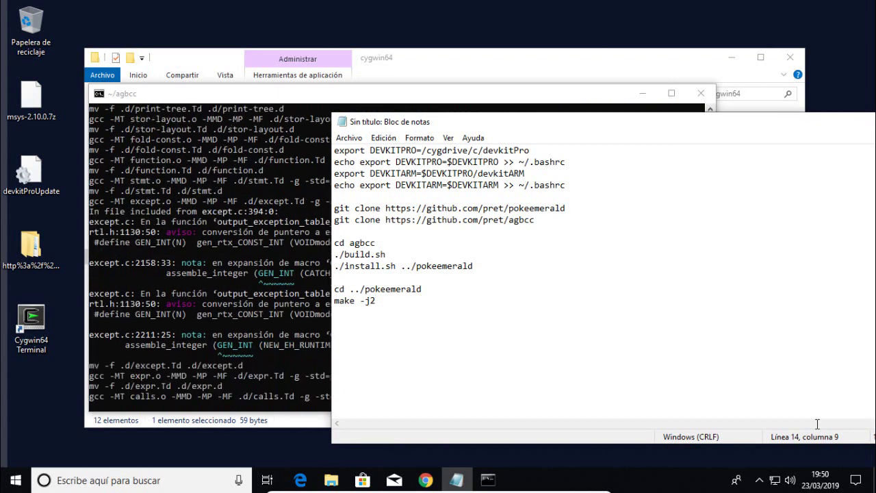
key(shift+Left)
key(shift+Left)
key(shift+Left)
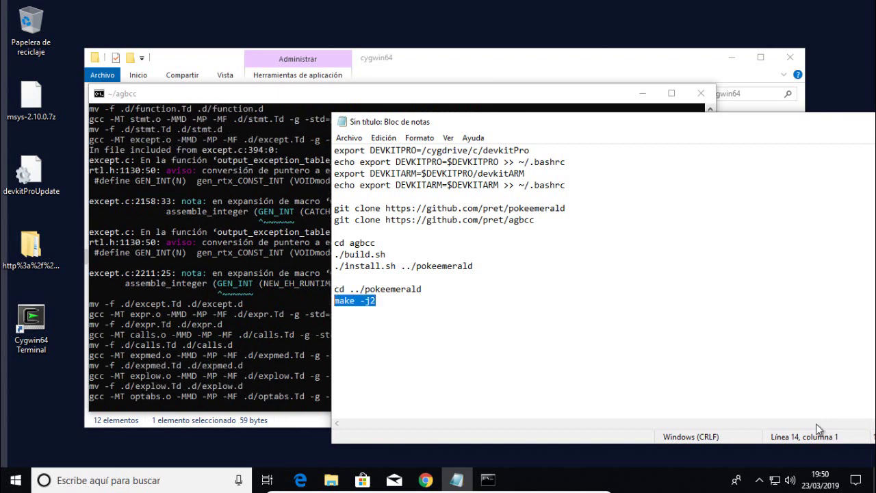
key(End)
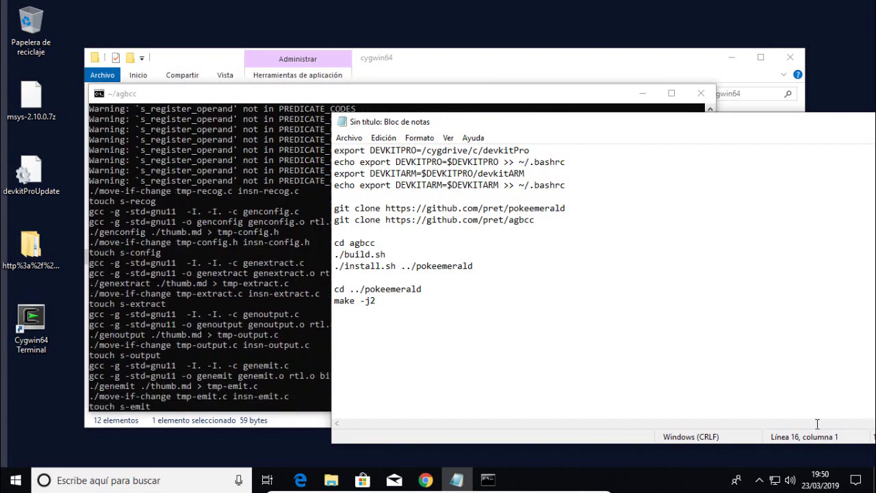
key(shift+Up)
key(shift+Up)
key(shift+Down)
key(shift+Down)
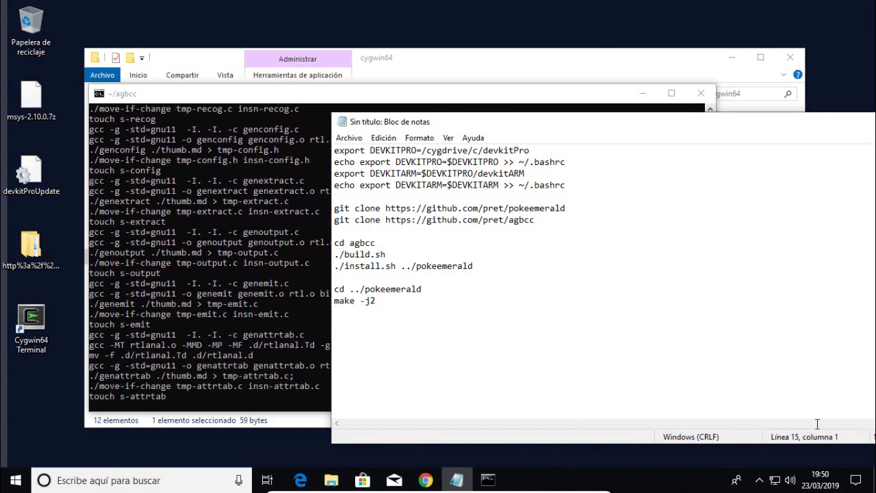
key(shift+Up)
key(Right)
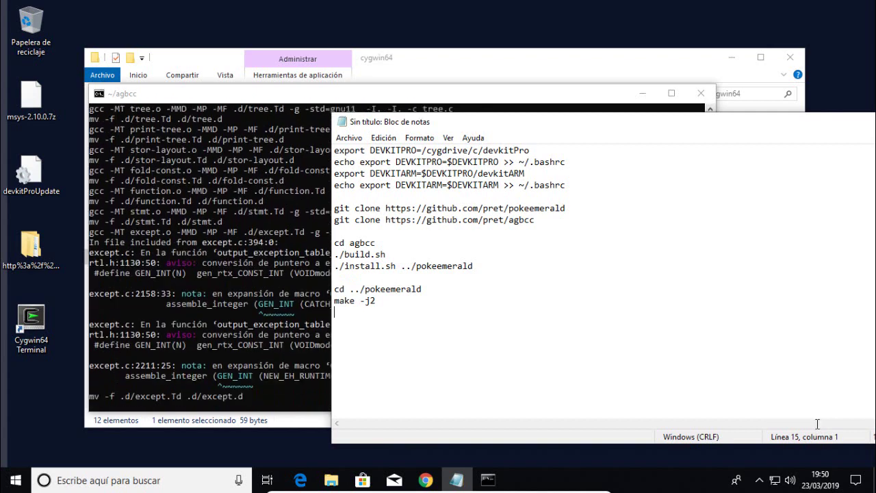
key(shift+Up)
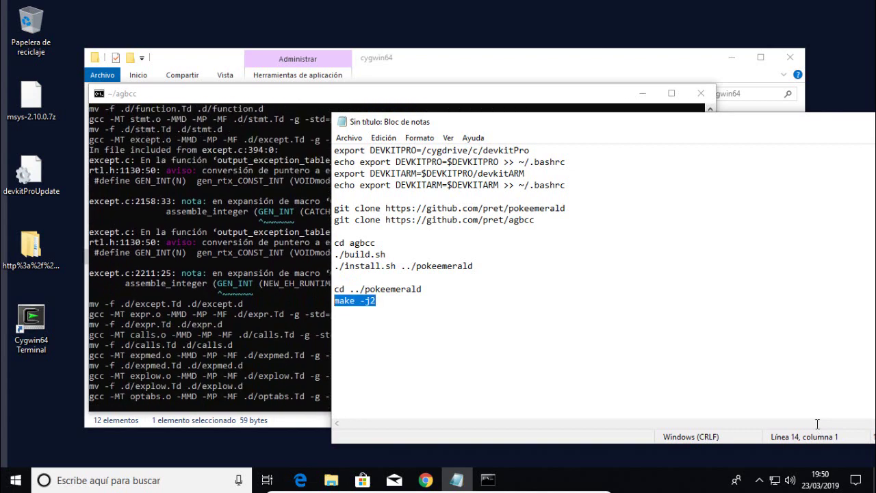
Step: Browse in File Explorer from cygwin64 through home and the user's folder to pokeemerald, examine its files, and minimize the window
click(332, 480)
click(221, 173)
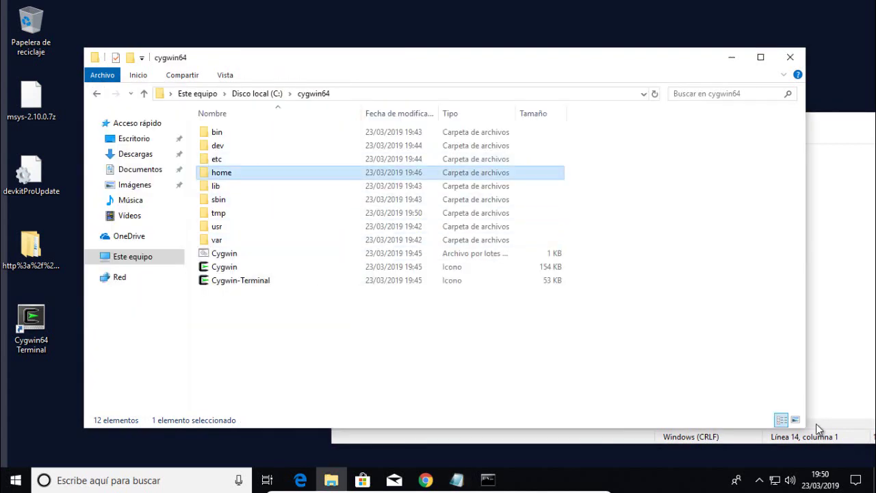
key(Return)
key(i)
key(Return)
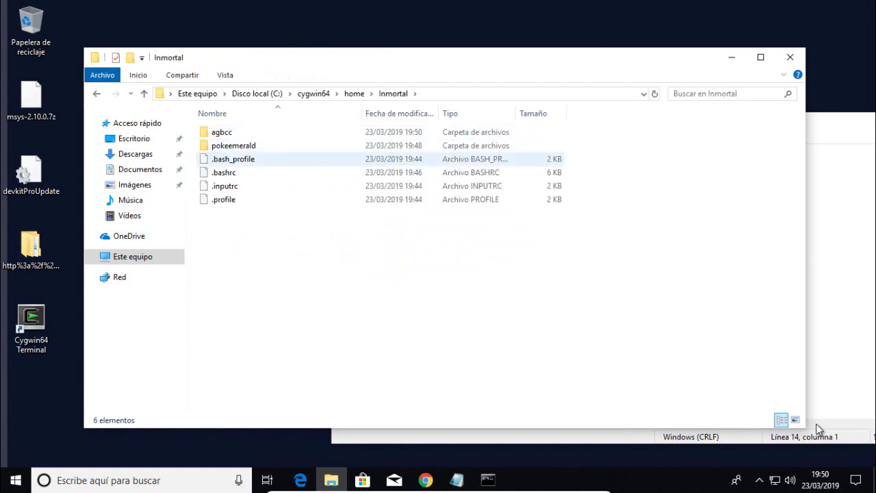
key(p)
key(Return)
text(map)
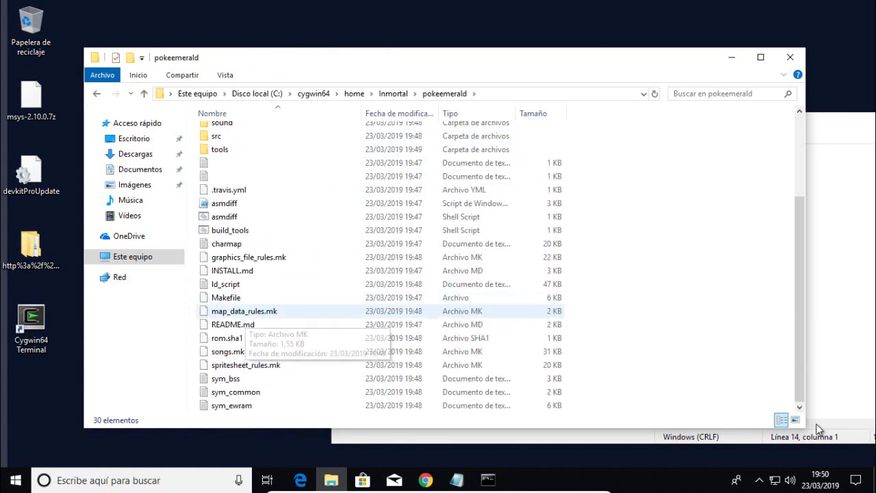
key(Down)
key(Down)
key(ctrl+space)
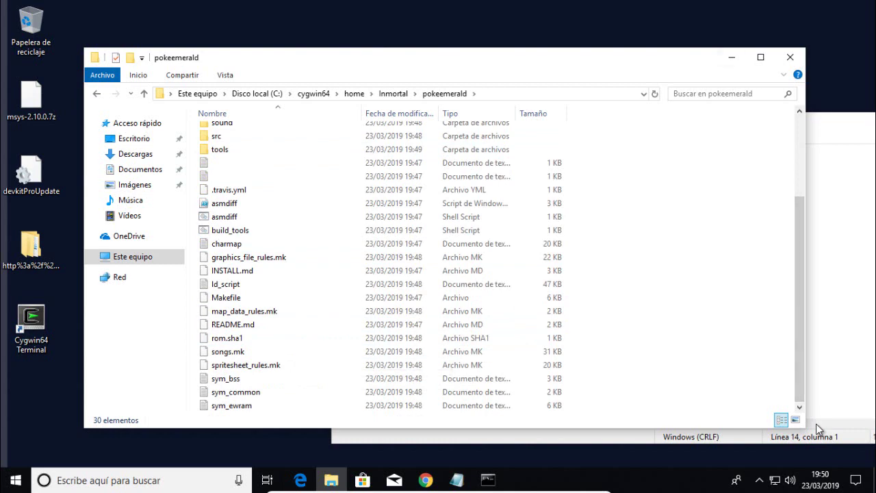
click(732, 57)
click(335, 324)
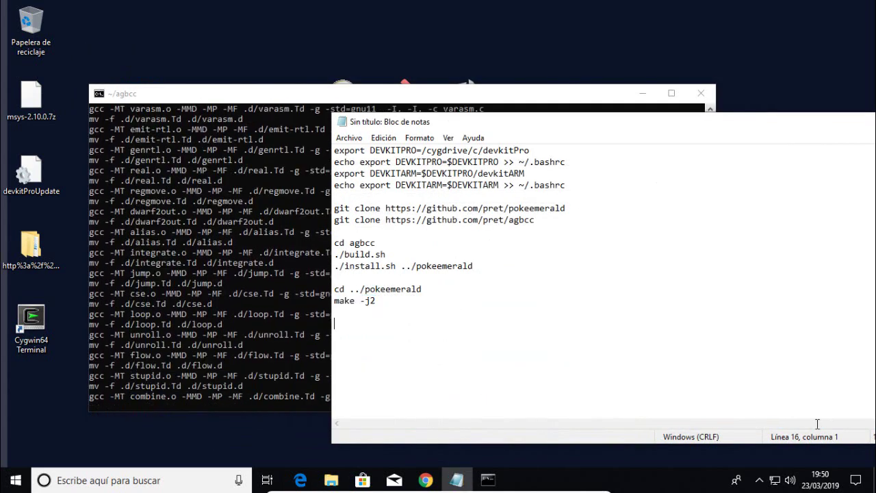
text(make)
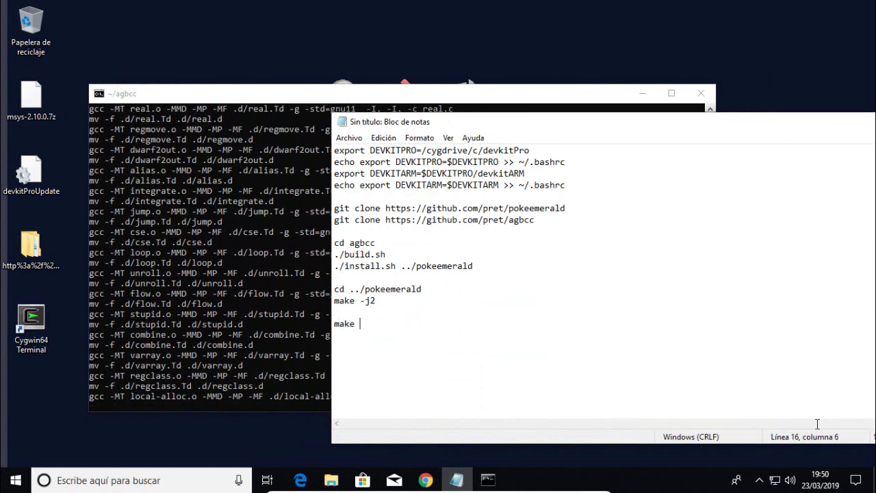
key(BackSpace)
key(BackSpace)
key(BackSpace)
key(BackSpace)
key(BackSpace)
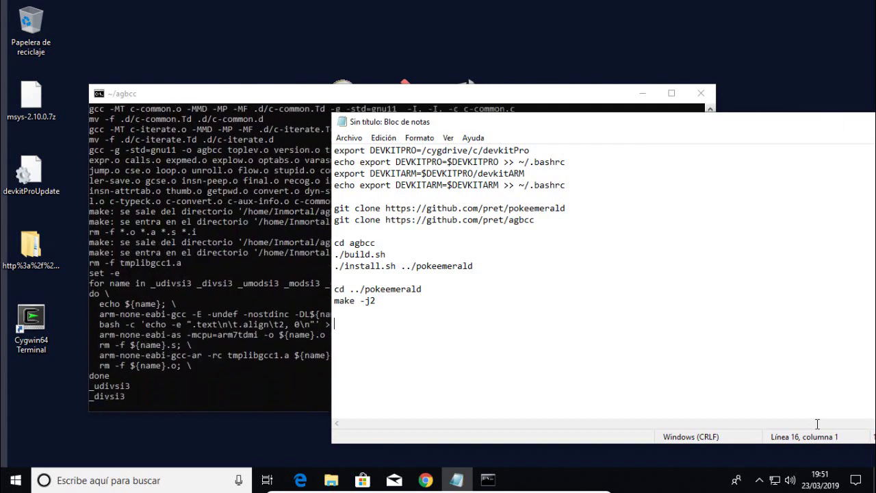
Step: Add the note "-jX" below the command list in Notepad and replace its X with 2
text("~)
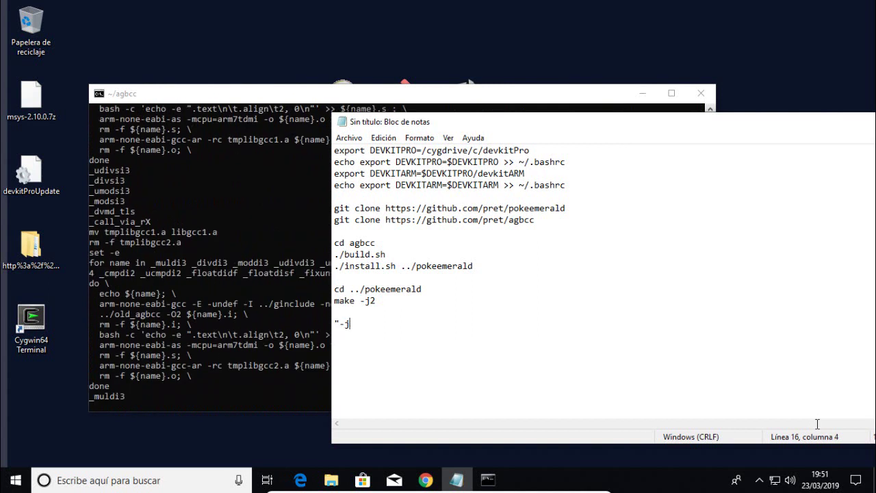
text(jX")
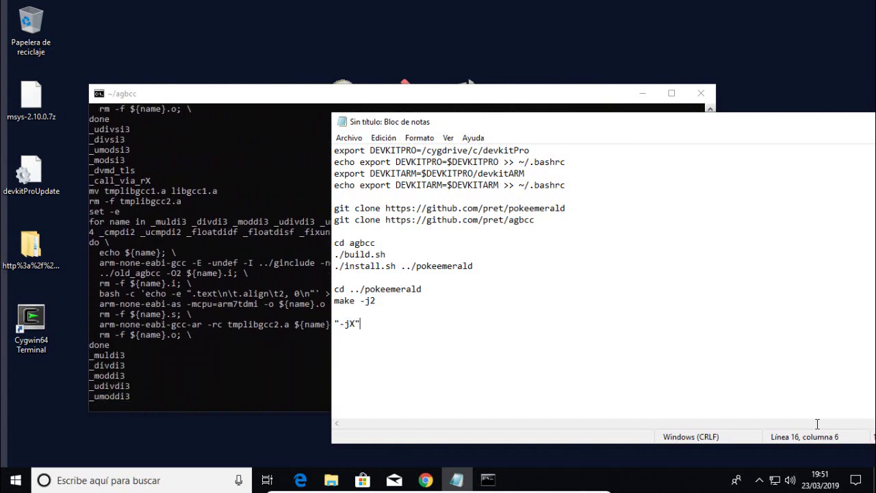
key(shift+Home)
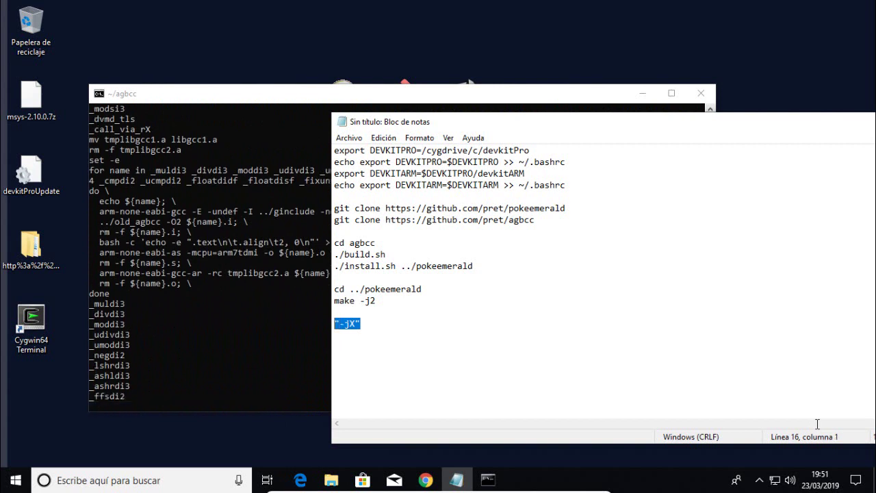
key(End)
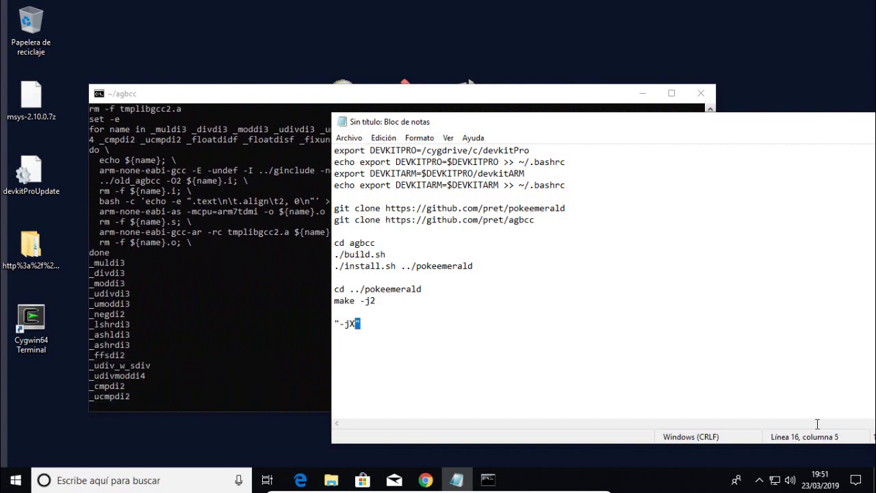
key(shift+Left)
key(End)
key(Left)
key(shift+Left)
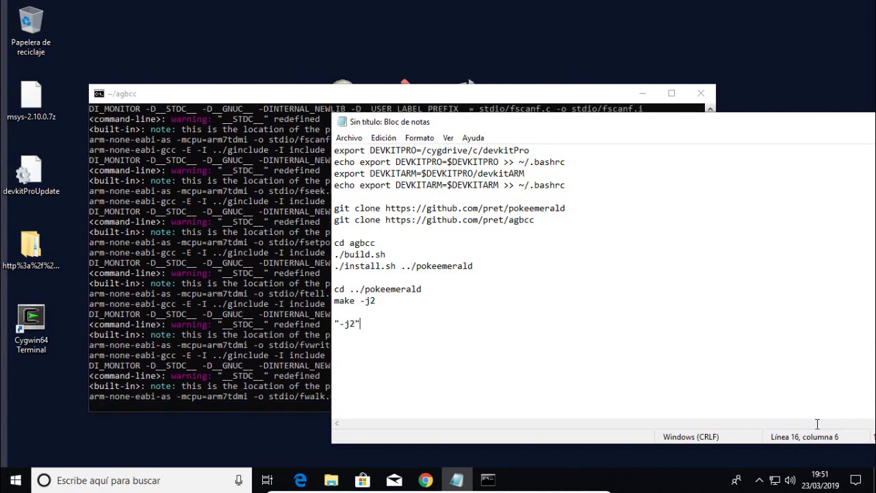
Step: Delete the "-j2" note below the command list in Notepad
key(BackSpace)
key(BackSpace)
key(BackSpace)
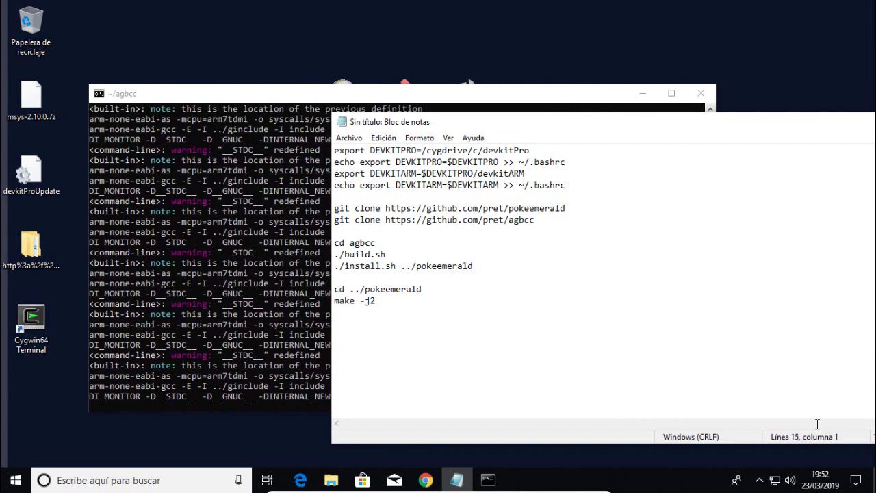
key(Return)
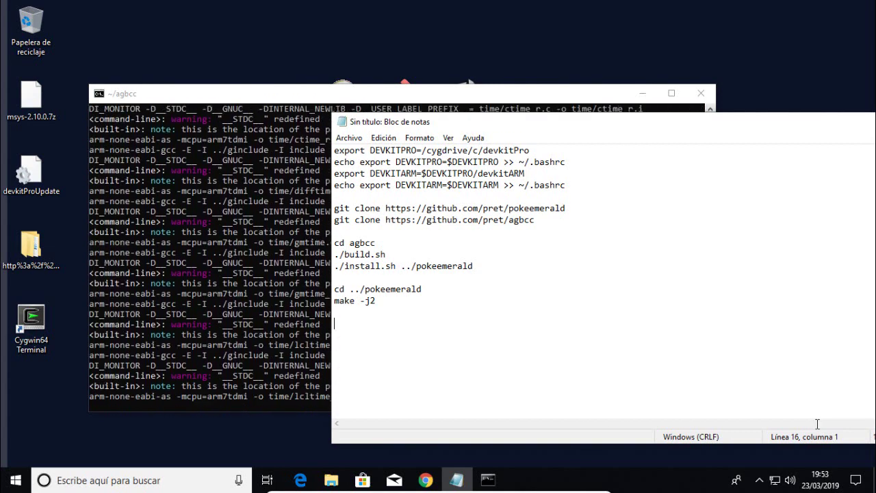
text(mak)
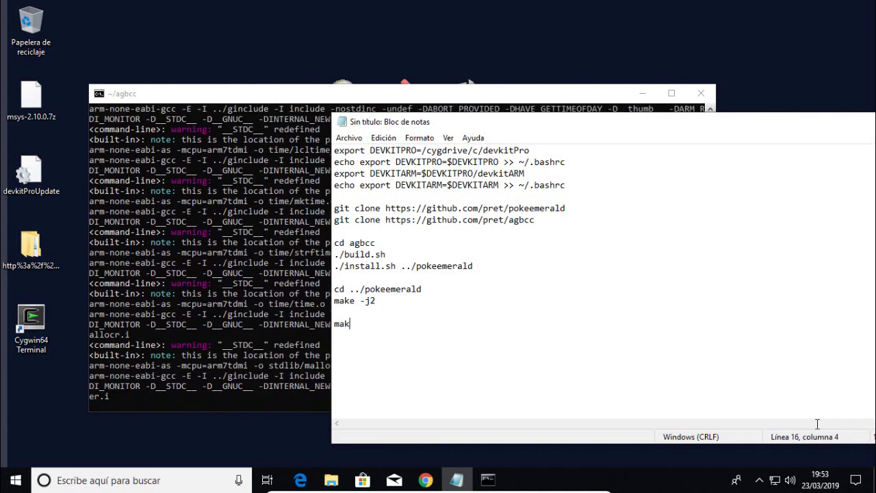
text(e -j)
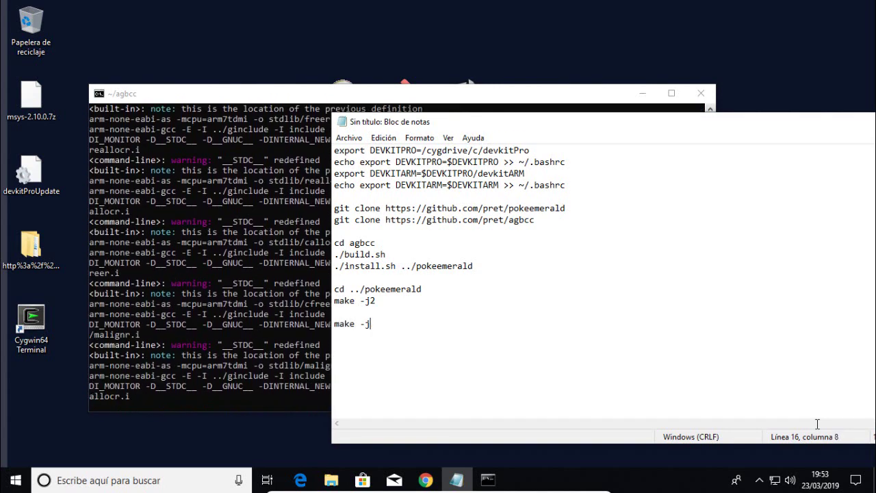
key(BackSpace)
key(BackSpace)
key(BackSpace)
key(BackSpace)
key(BackSpace)
key(BackSpace)
key(BackSpace)
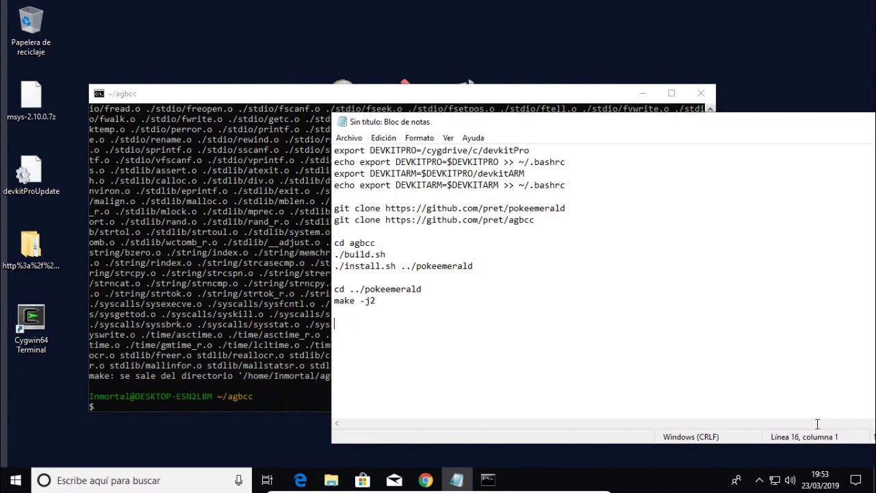
Step: Copy the command "./install.sh ../pokeemerald" from the Notepad list and run it in the Cygwin terminal
key(Up)
key(Up)
key(Up)
key(Up)
key(Up)
key(shift+End)
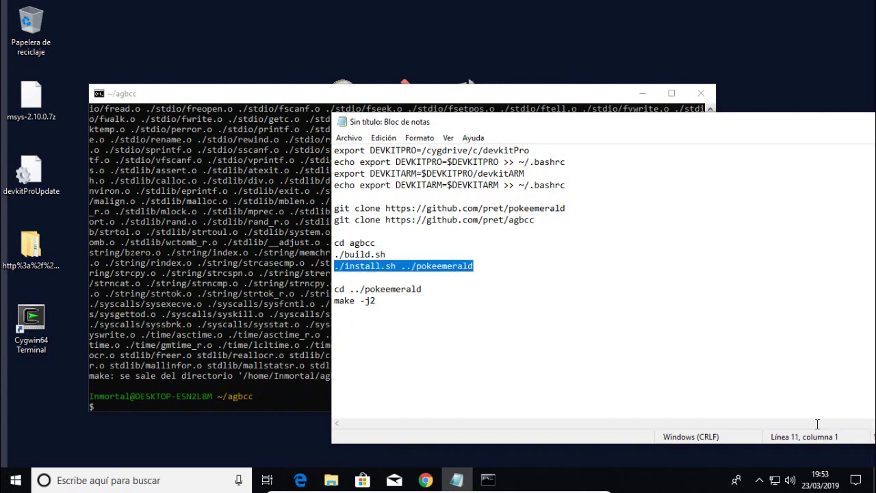
key(ctrl+c)
key(alt+Tab)
key(shift+Insert)
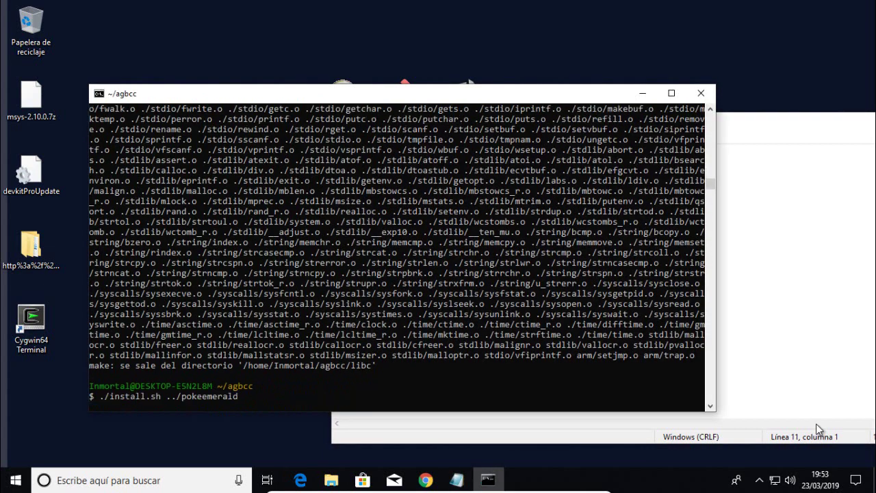
key(Return)
Step: Copy "cd ../pokeemerald" from the Notepad list and run it in the Cygwin terminal
key(alt+Tab)
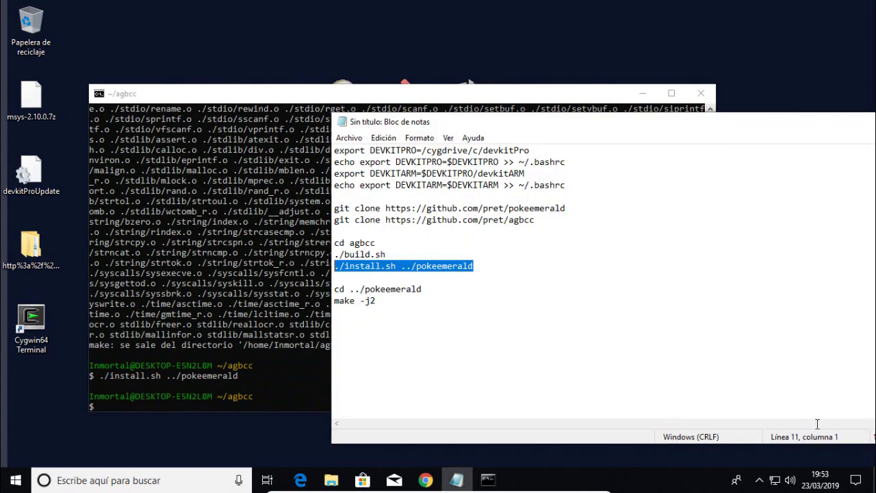
key(Down)
key(Down)
key(End)
key(shift+Home)
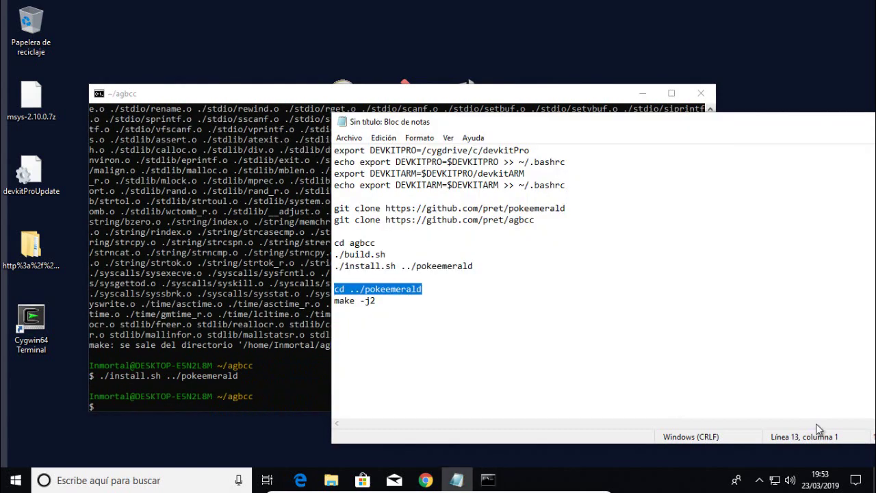
key(ctrl+c)
key(alt+Tab)
key(shift+Insert)
key(Return)
Step: Try to compile pokeemerald by copying "make -j2" from the Notepad list and running it in the Cygwin terminal
key(alt+Tab)
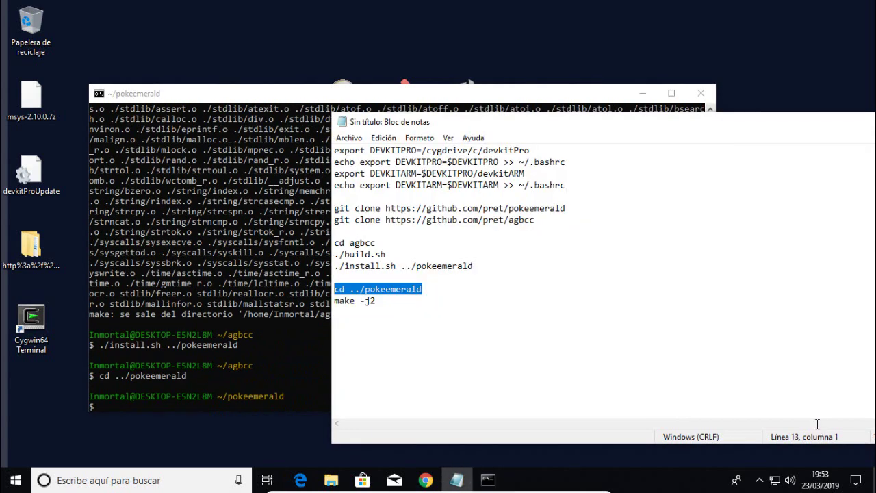
key(Down)
key(End)
key(shift+Home)
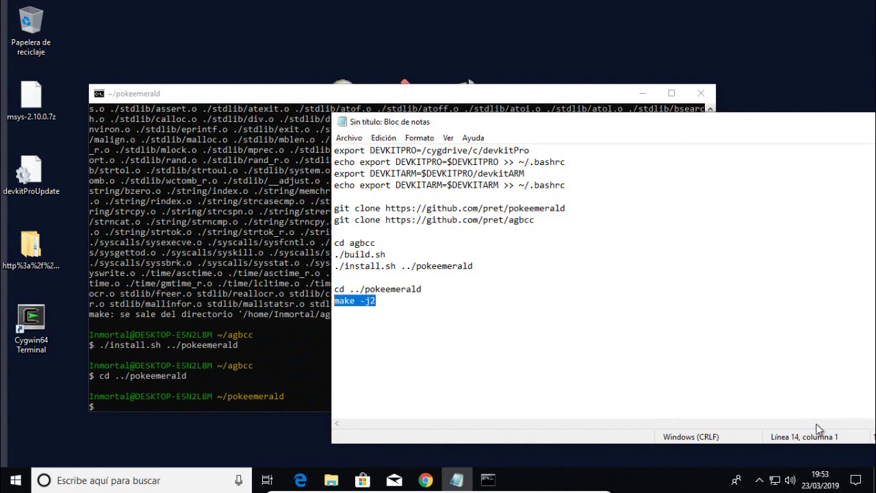
key(ctrl+c)
key(alt+Tab)
key(shift+Insert)
key(Return)
Step: Move the Notepad window aside to reveal the terminal output and interrupt the running make
key(alt+Tab)
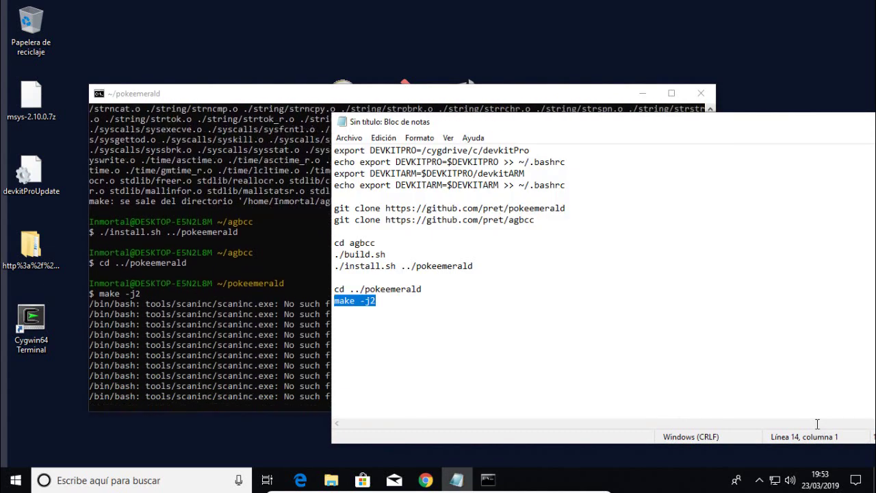
drag(401, 126, 599, 114)
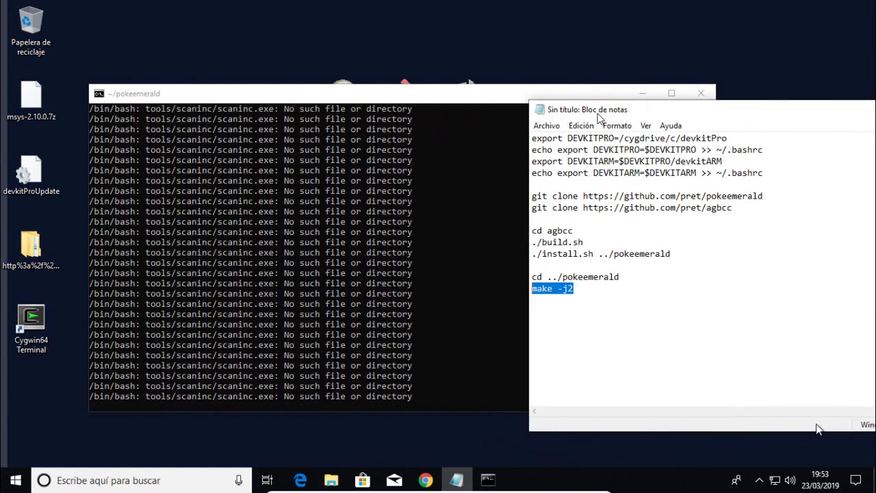
key(alt+Tab)
key(ctrl+c)
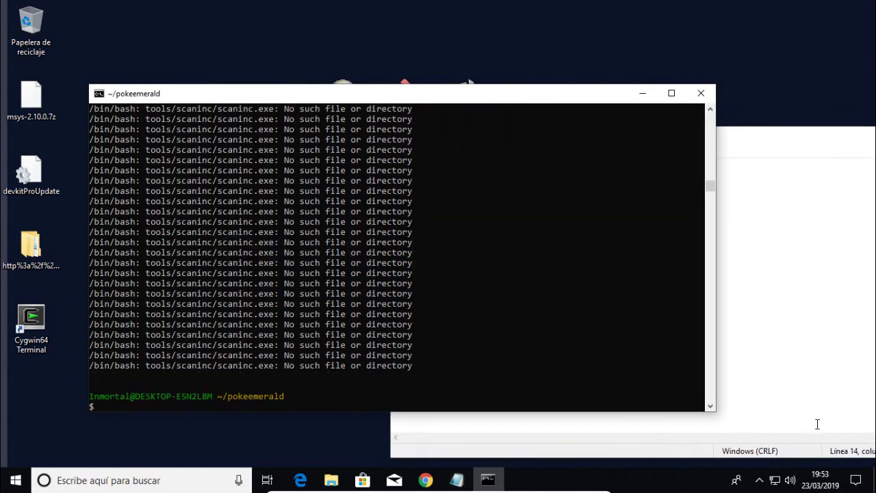
Step: Switch to Chrome, find the Windows instructions in pokeemerald's INSTALL.md on GitHub, and open the linked pokeruby-tools repository
key(alt+Tab)
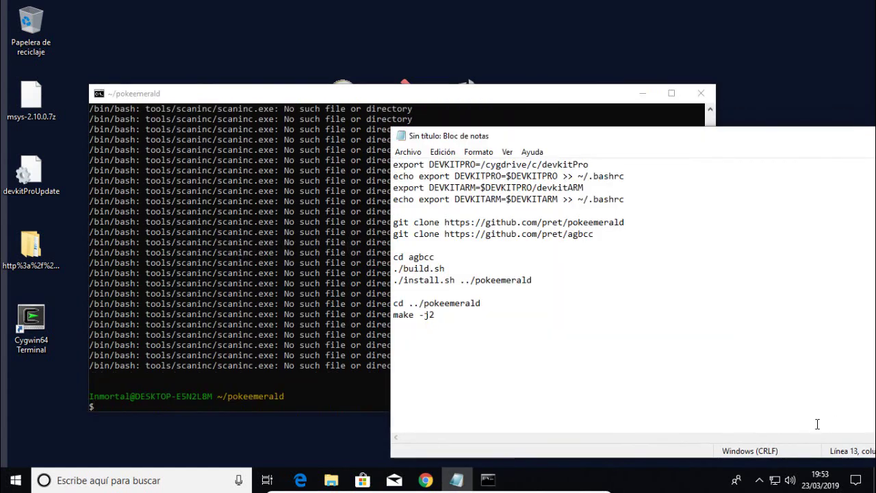
key(alt+Tab)
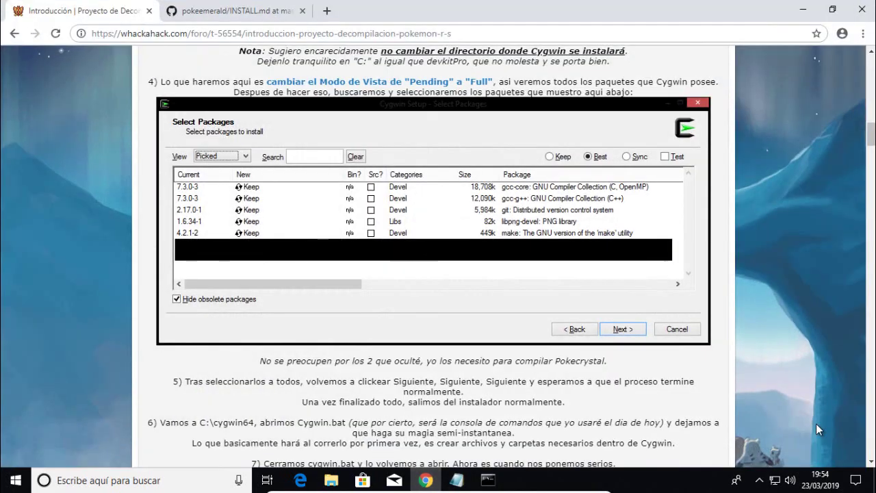
key(ctrl+Tab)
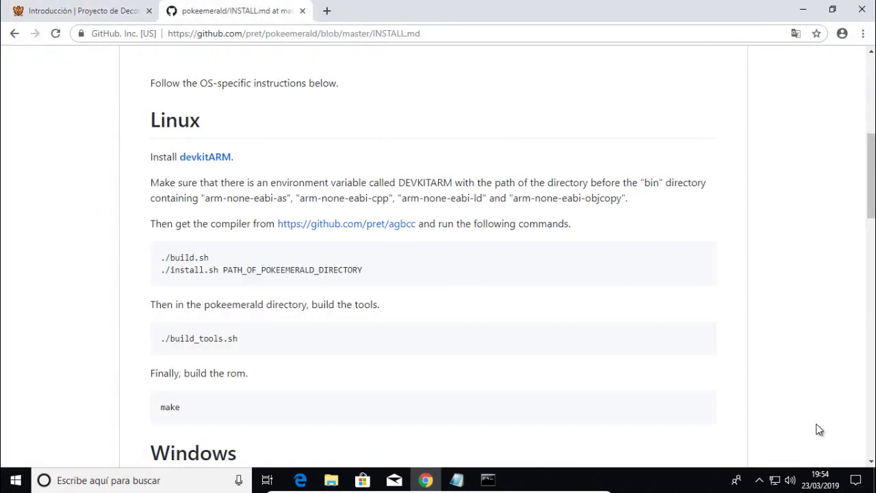
scroll(820, 430, up, 5)
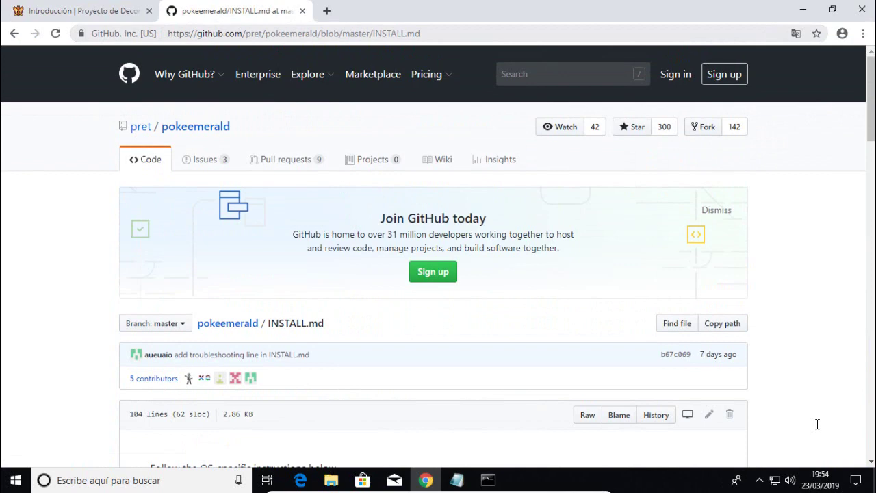
scroll(819, 427, down, 3)
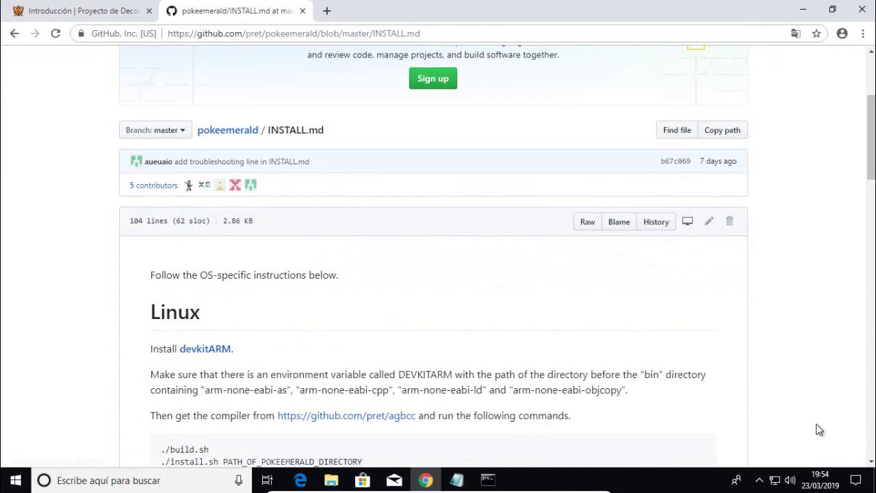
scroll(819, 429, down, 2)
scroll(820, 430, down, 2)
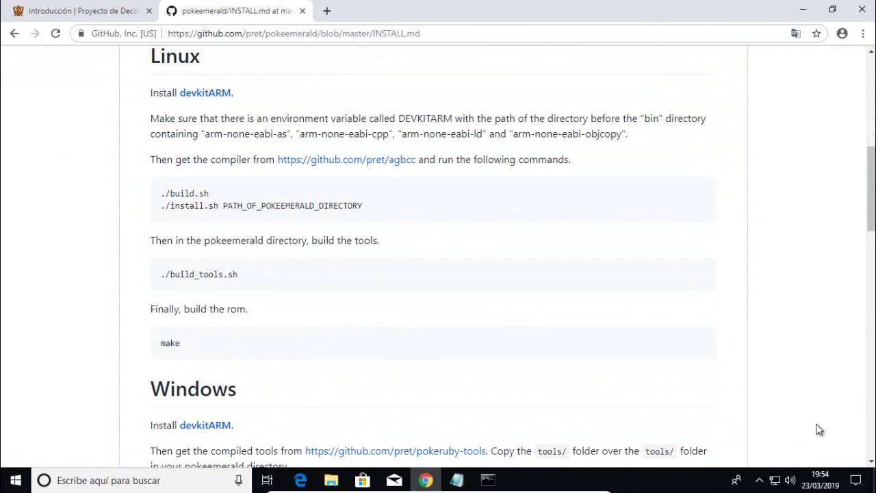
scroll(820, 429, down, 4)
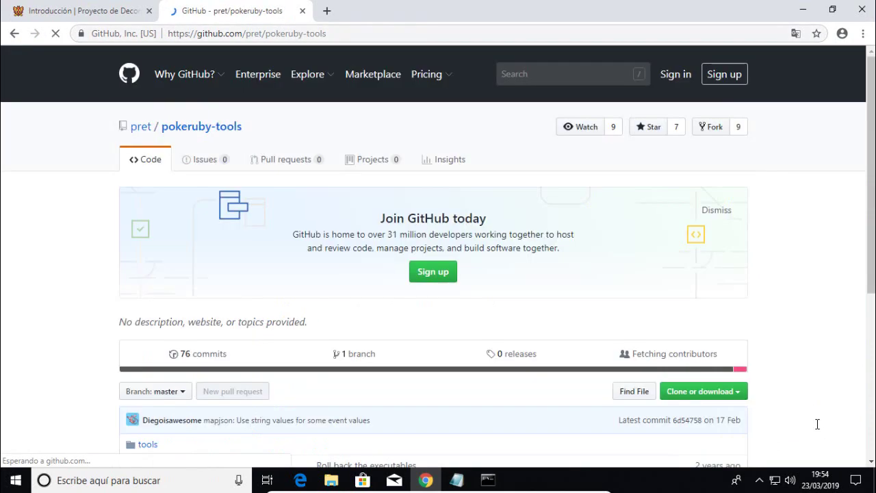
Step: Download the pokeruby-tools repository as a ZIP file
key(ctrl+l)
scroll(819, 429, down, 4)
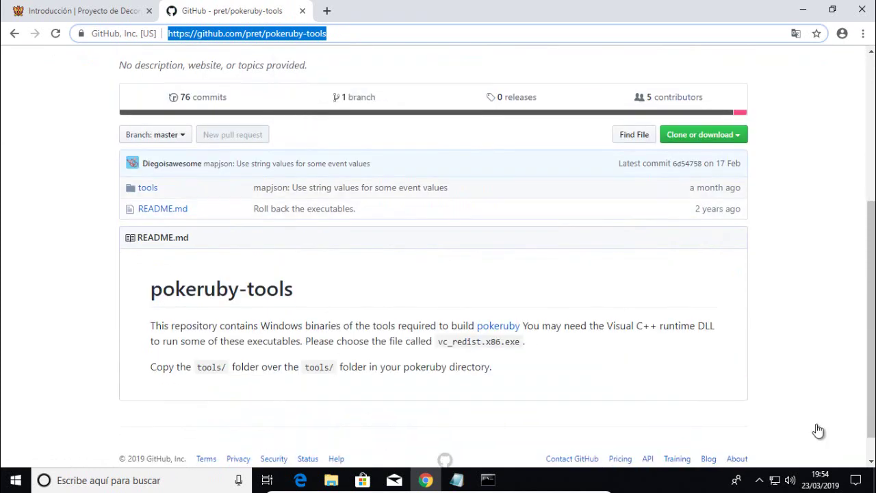
click(704, 135)
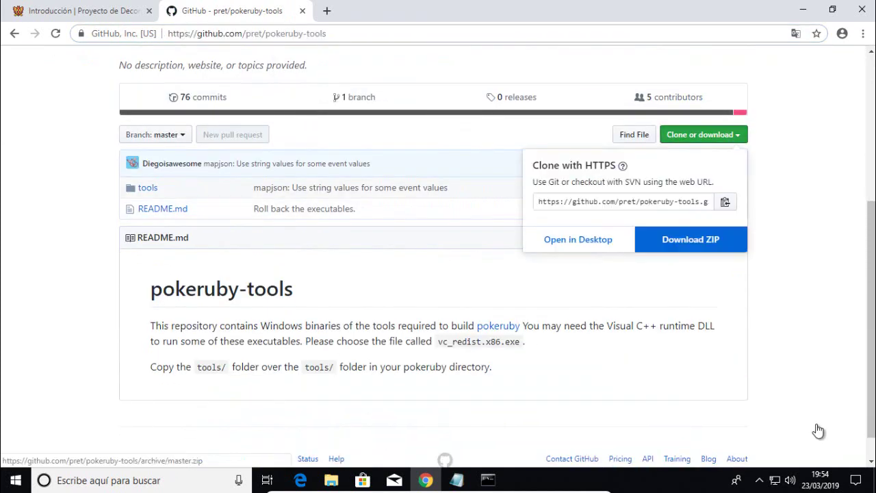
key(Return)
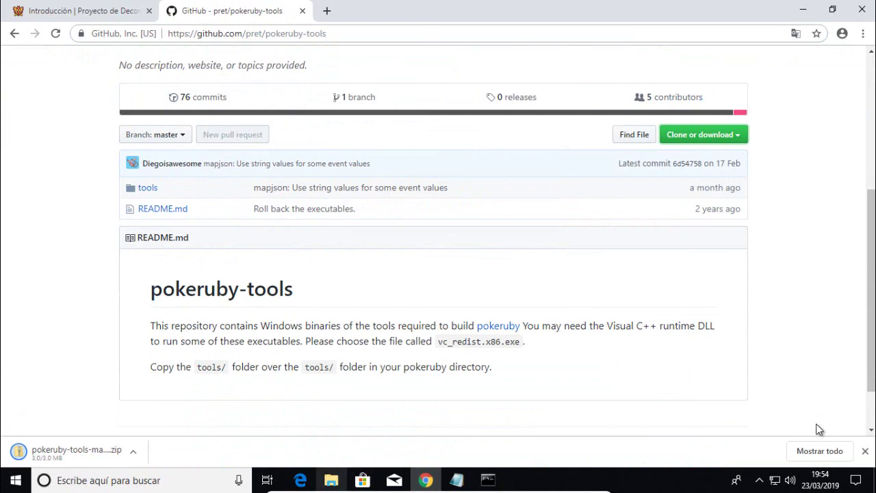
Step: Switch to the pokeemerald folder in File Explorer, open its tools folder, and check the contents of agbcc
click(331, 480)
drag(319, 60, 358, 75)
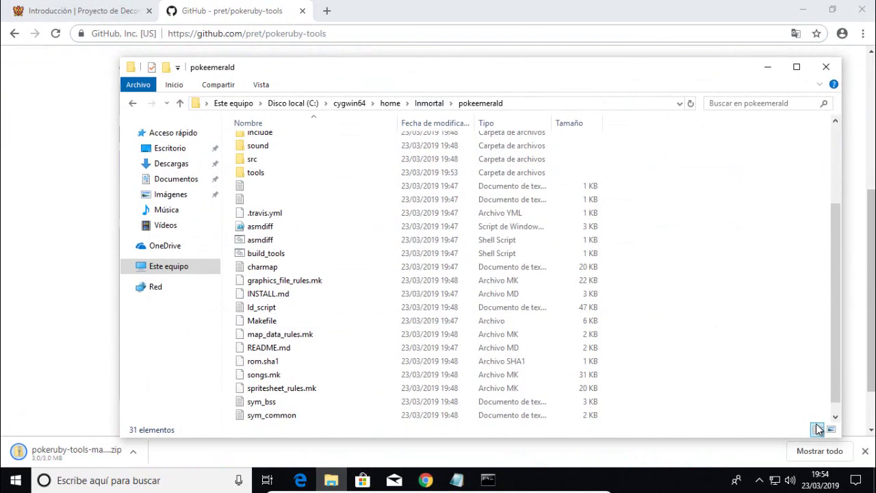
scroll(363, 193, up, 3)
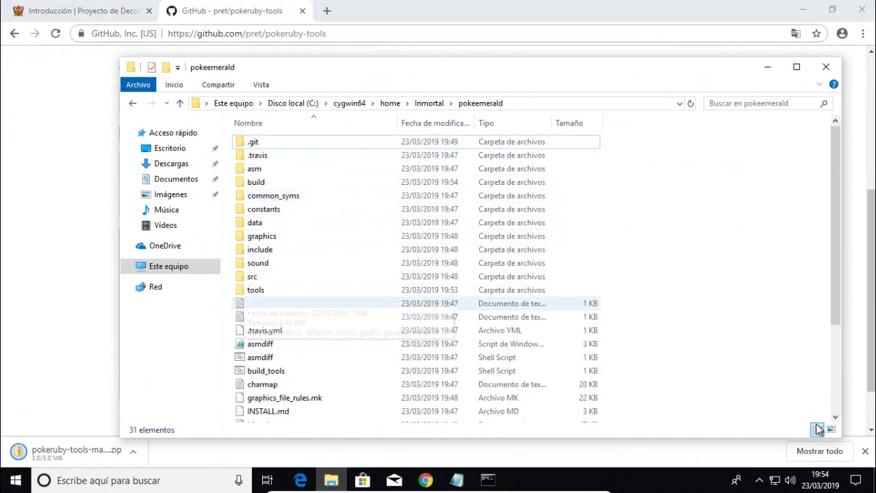
double_click(256, 290)
key(a)
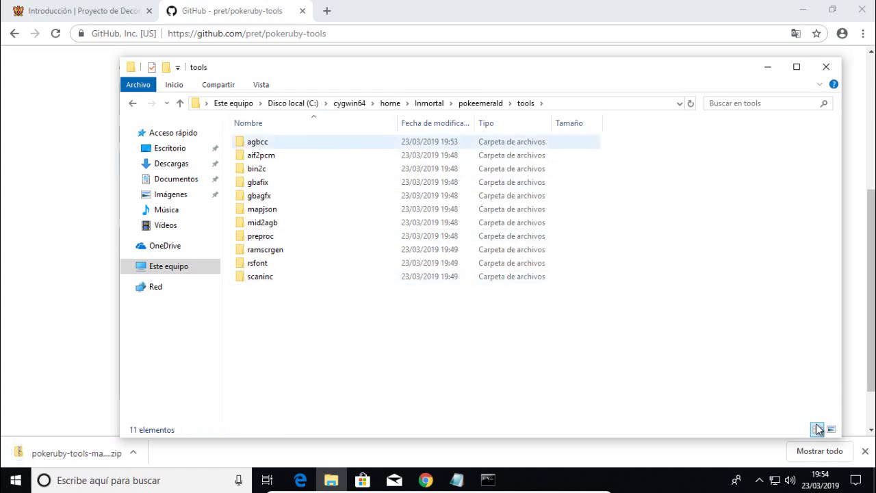
key(Return)
key(BackSpace)
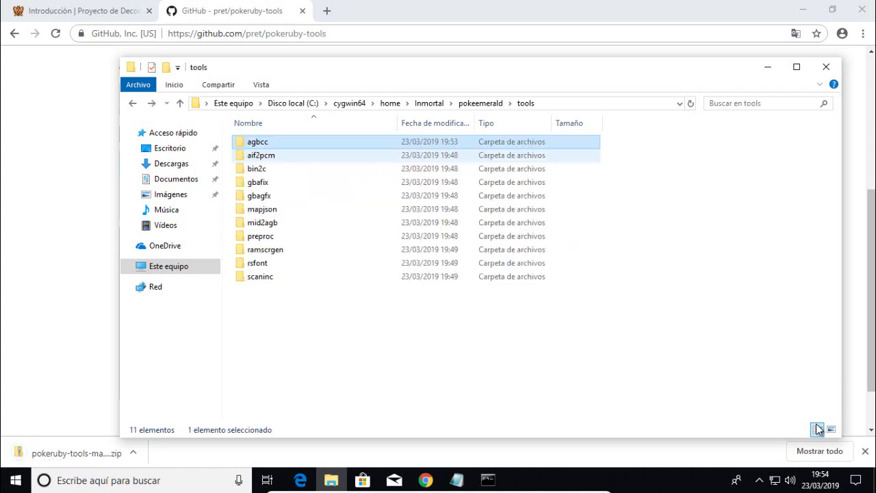
Step: Check the contents of the aif2pcm and bin2c tool folders, and return to the pokeemerald folder
key(a)
key(Return)
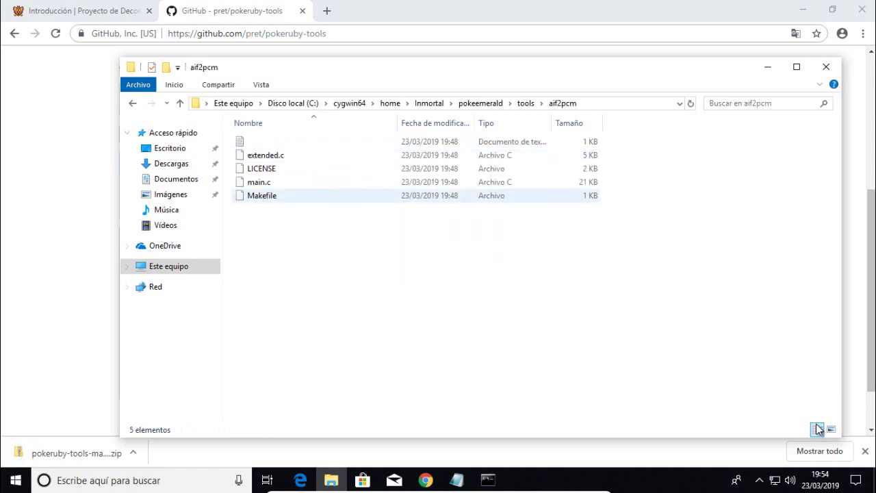
key(e)
key(BackSpace)
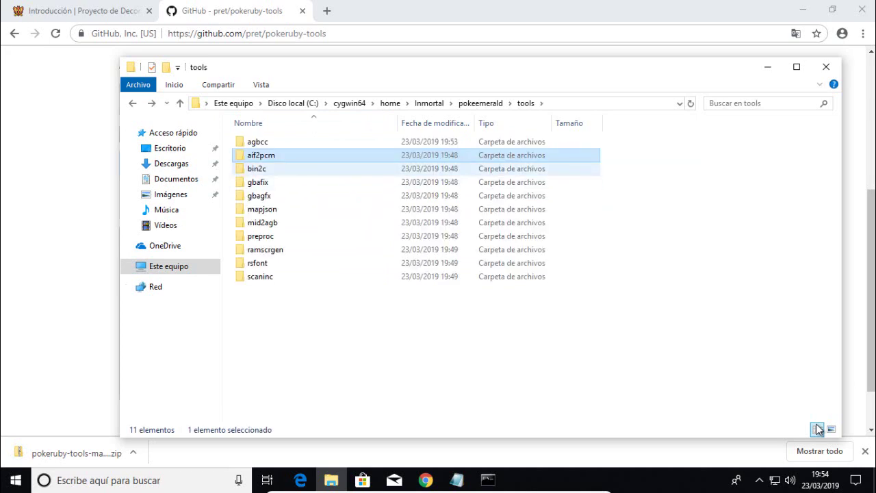
key(b)
key(Return)
key(BackSpace)
key(BackSpace)
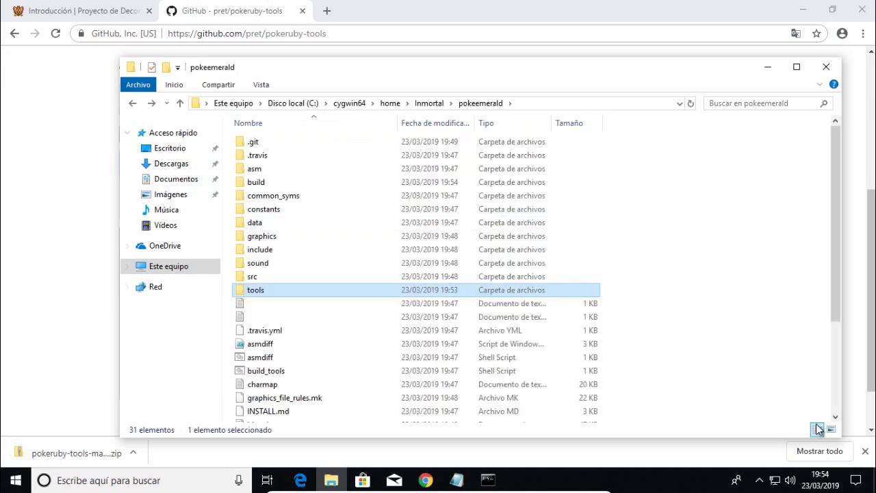
Step: Open the downloaded pokeruby-tools archive and go into pokeruby-tools-master and its tools folder
click(75, 453)
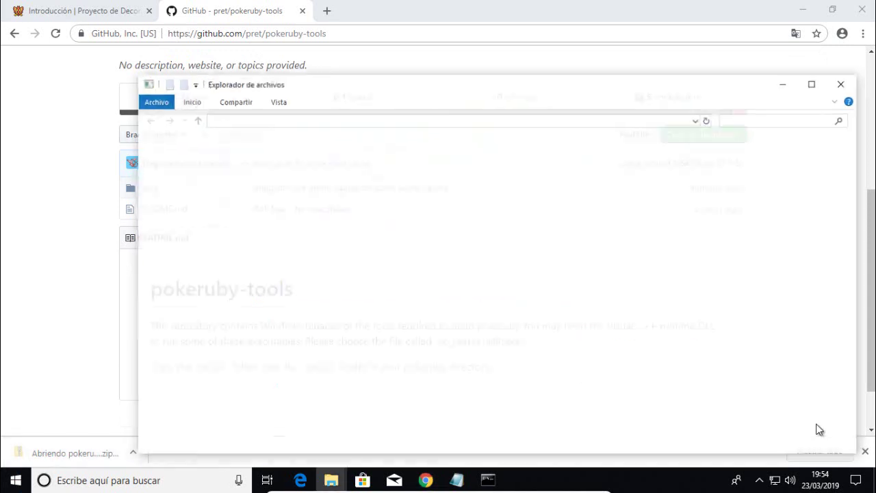
key(Down)
key(Return)
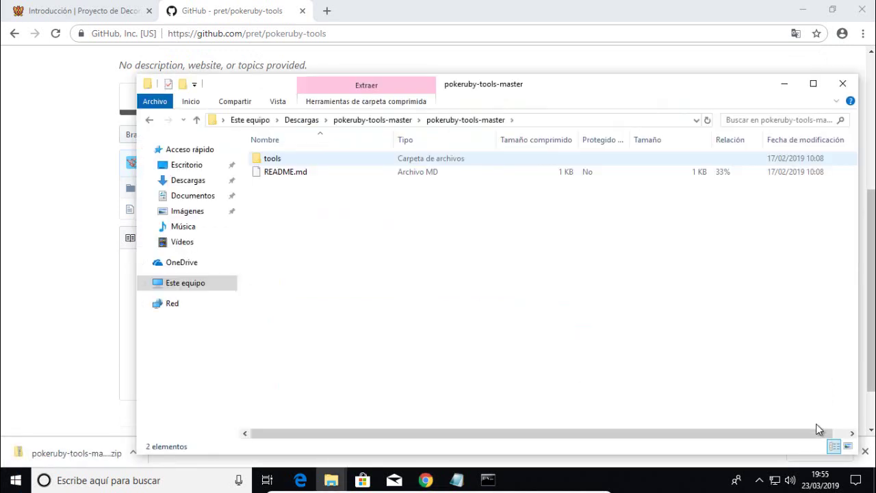
key(Return)
Step: Copy all folders from the archive's tools folder into pokeemerald's tools folder, replacing the files in the destination
drag(325, 354, 275, 156)
click(331, 480)
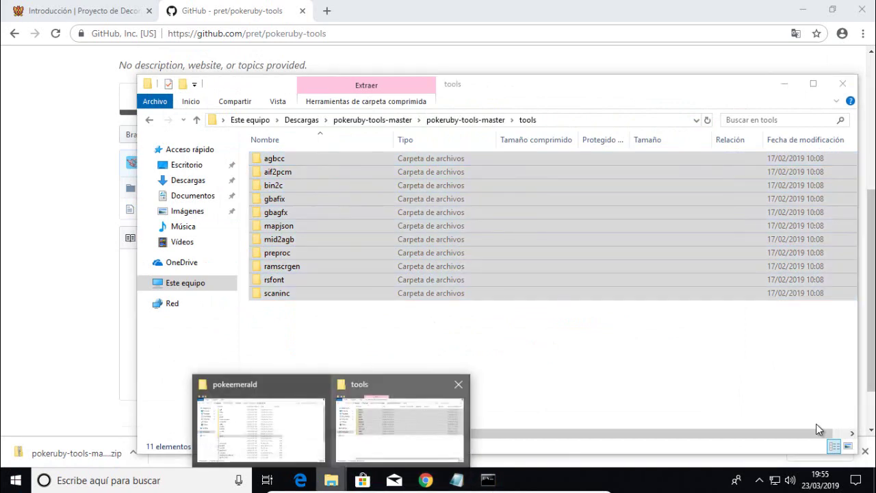
click(262, 426)
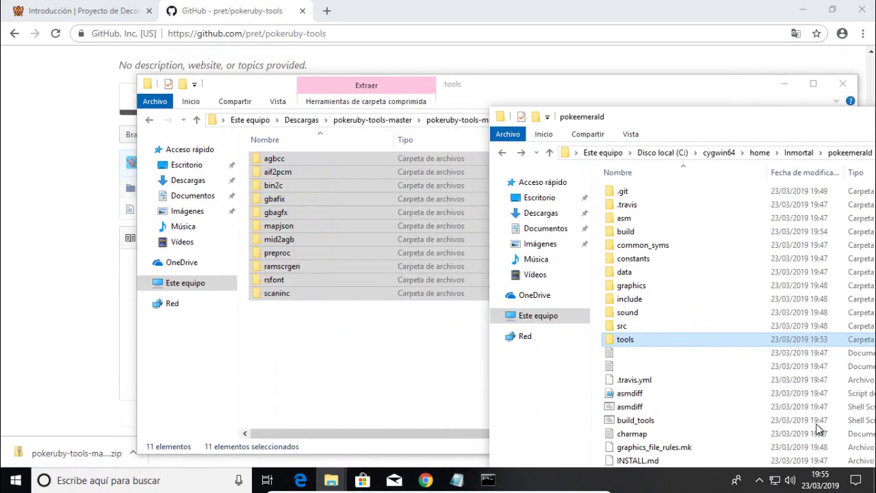
key(Return)
drag(378, 254, 653, 362)
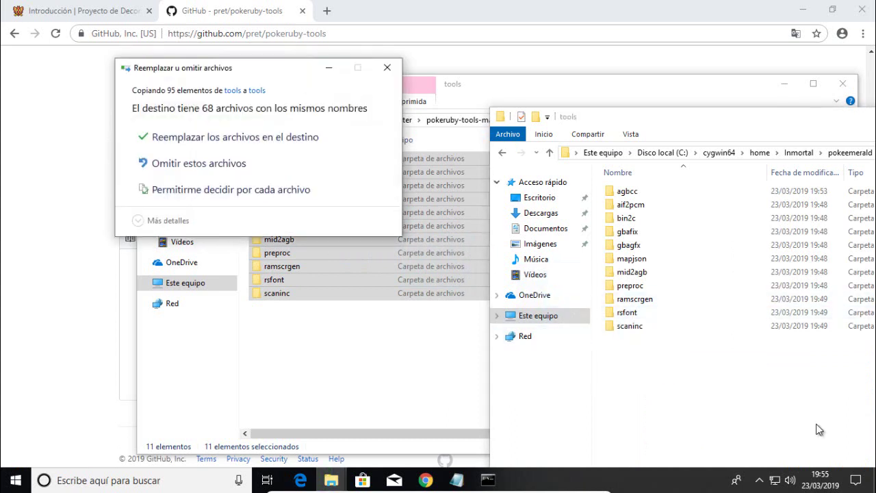
click(226, 137)
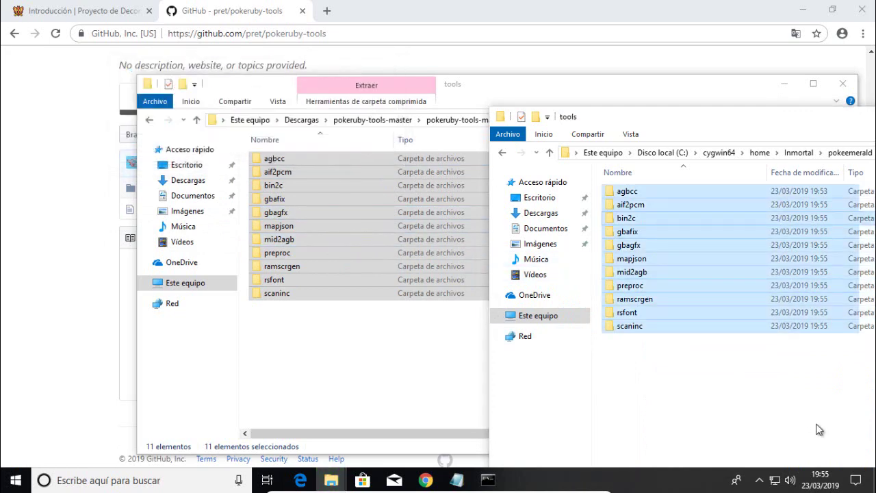
Step: Check the bin2c and scaninc folders in pokeemerald's tools for the copied executables, and return to the Cygwin terminal
double_click(627, 218)
key(alt+Left)
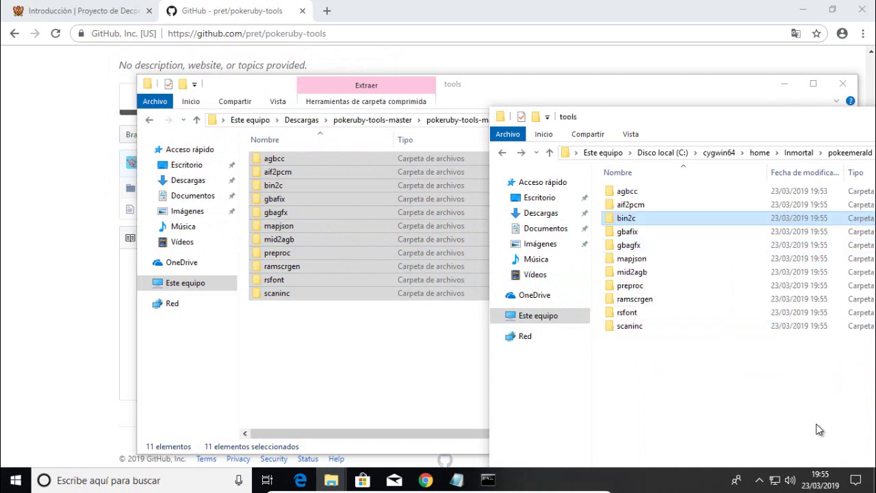
double_click(630, 326)
key(Down)
key(Down)
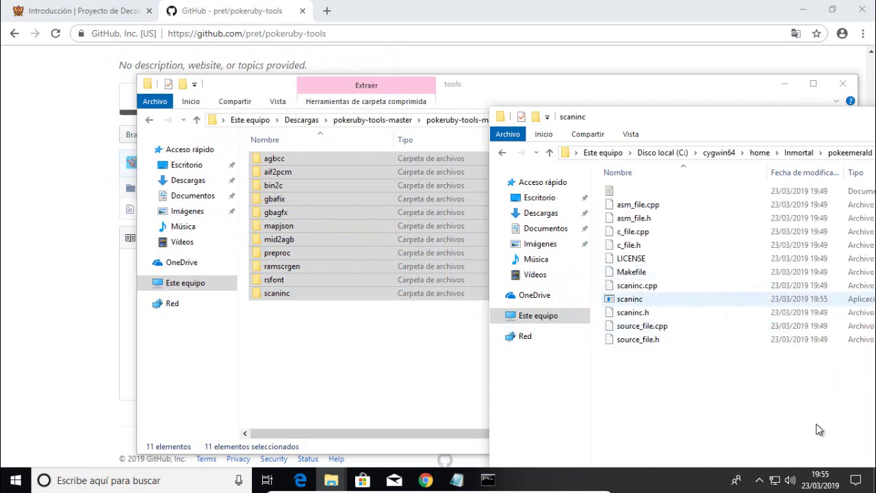
key(alt+Tab)
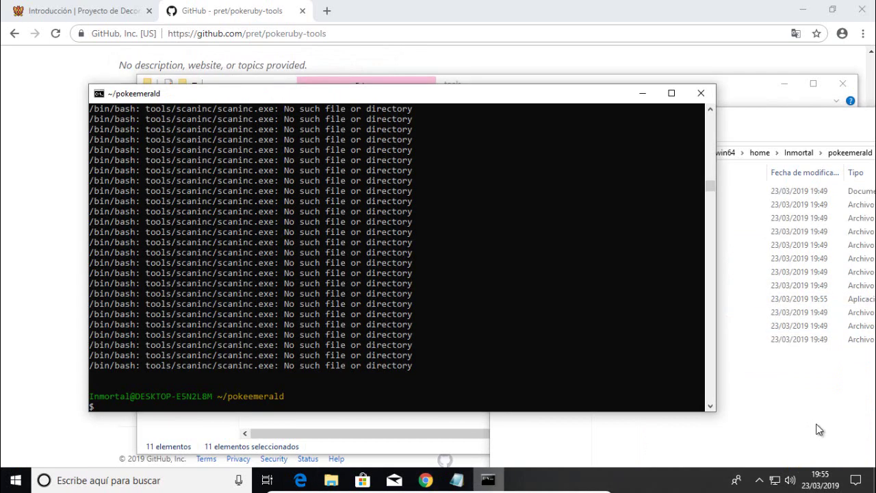
Step: Run make -j2 in the pokeemerald folder and bring the scaninc folder window to the front
text(make -j2)
key(Return)
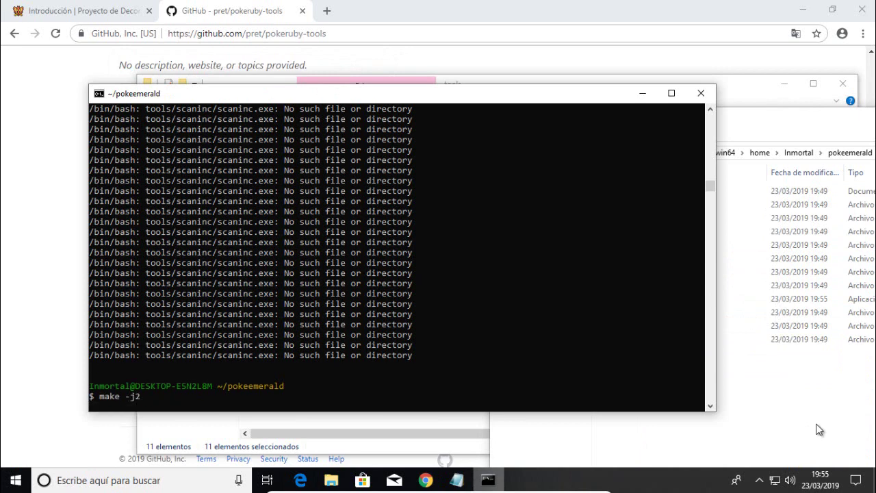
key(alt+Tab)
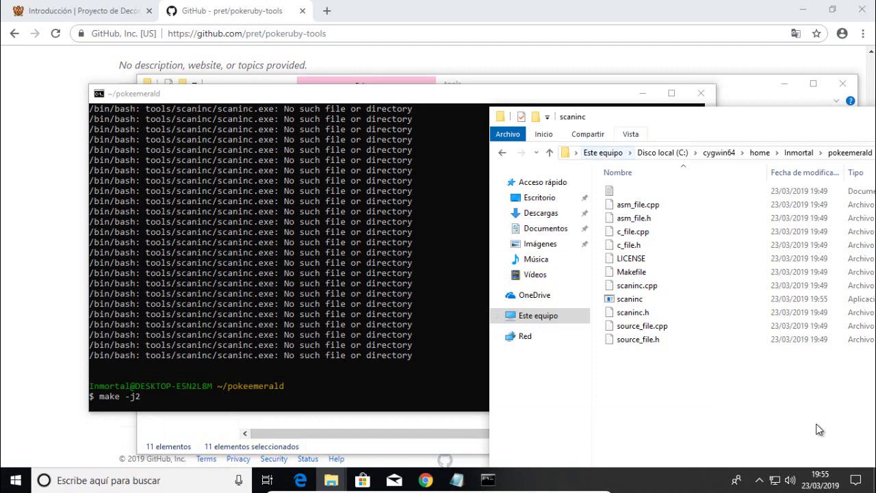
drag(653, 119, 618, 111)
Step: Go back from the pokeruby-tools page to pokeemerald's INSTALL.md in the browser, and minimize the browser
key(alt+Tab)
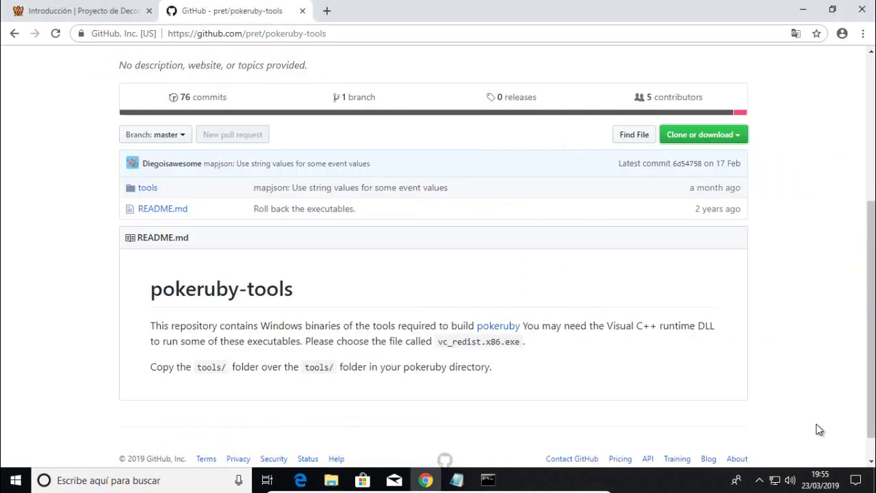
key(alt+Left)
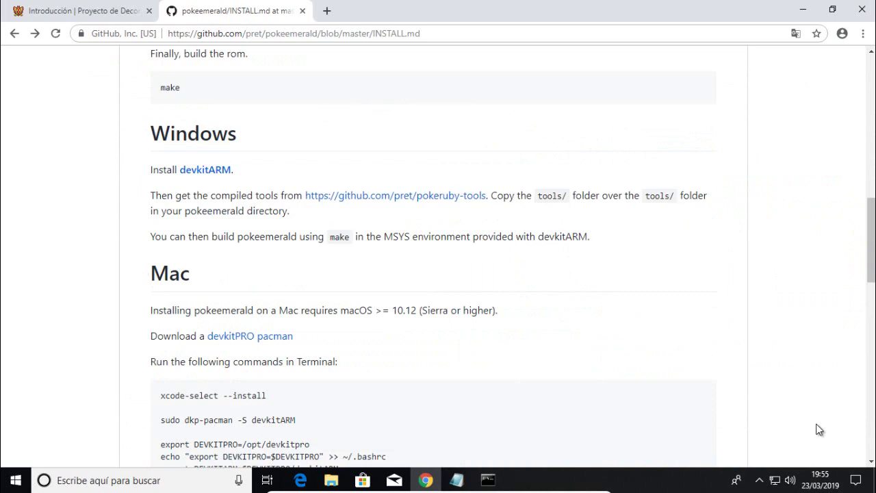
click(426, 480)
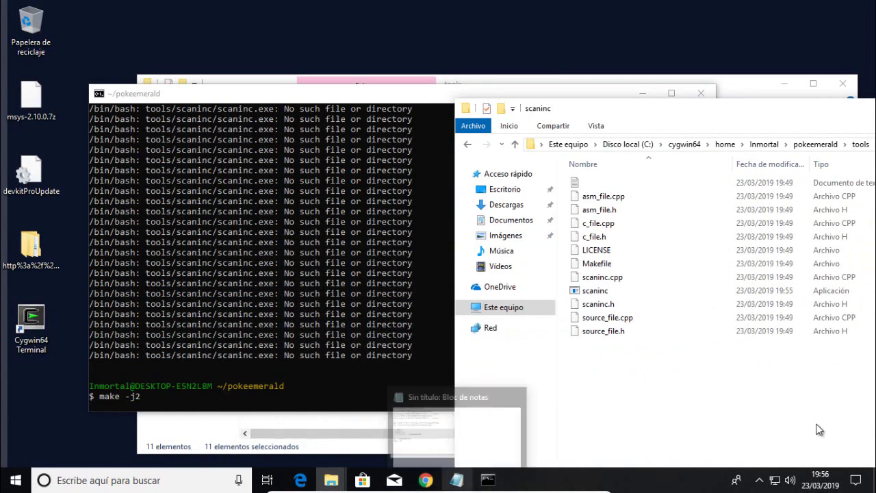
Step: Add the line make -j4 below the existing commands in the untitled Notepad document
click(440, 487)
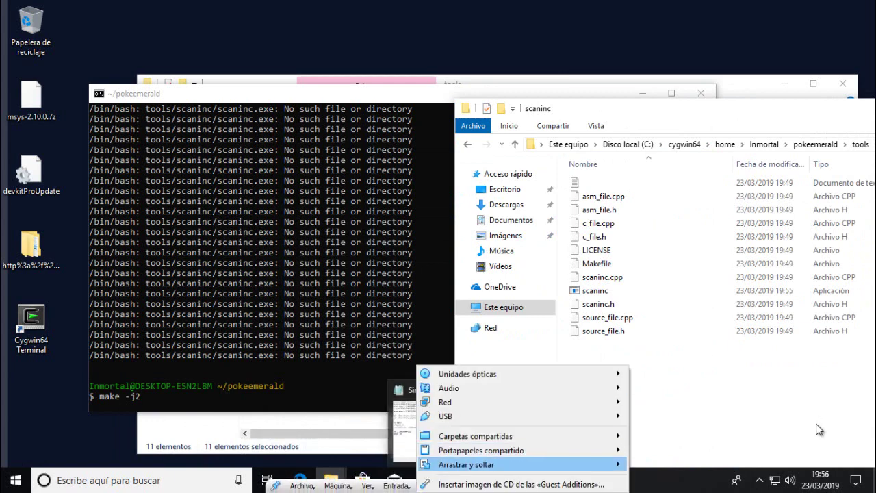
click(647, 480)
click(458, 478)
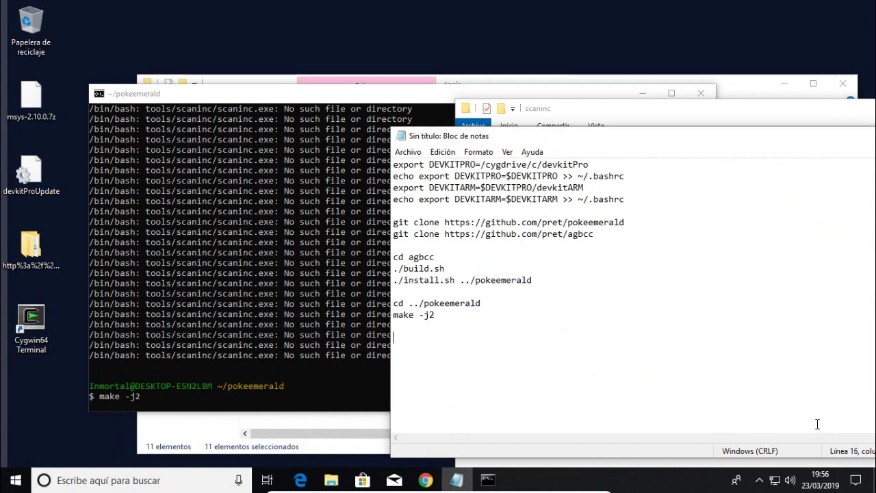
key(Return)
text(make -)
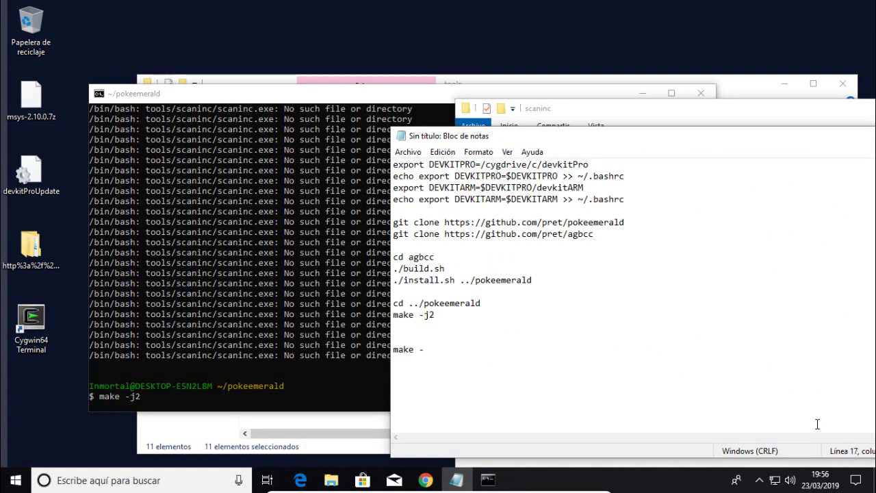
text(j4)
Step: Switch to the File Explorer window showing scaninc, go to the pokeemerald folder, and move the window so its file list is visible
key(alt+Tab)
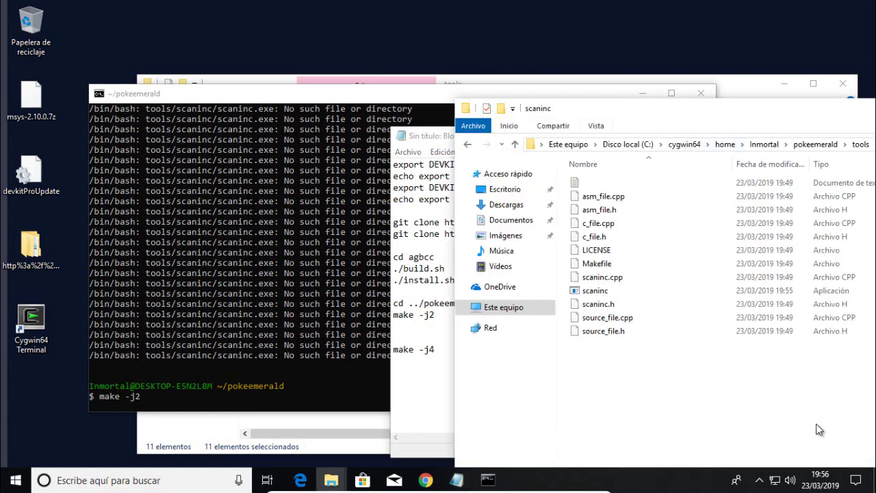
click(815, 144)
drag(781, 108, 530, 72)
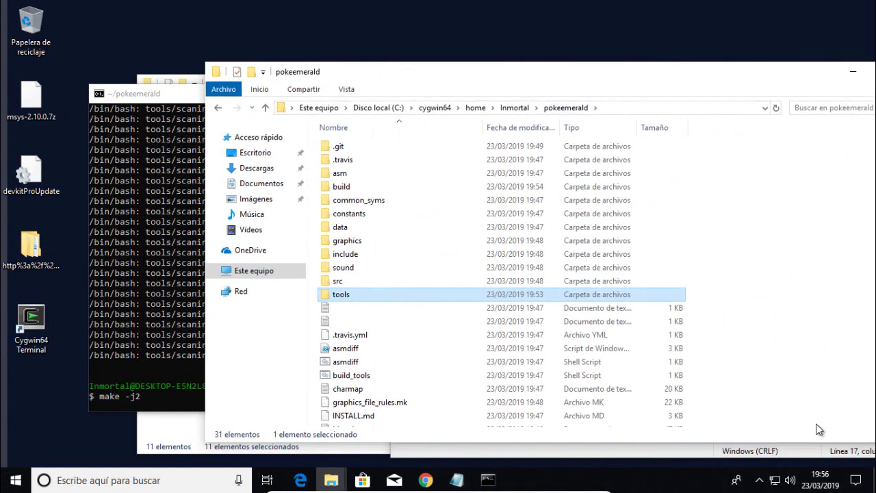
mouse_move(722, 415)
mouse_down()
mouse_move(537, 154)
mouse_move(431, 138)
mouse_up()
click(746, 295)
mouse_move(700, 140)
mouse_down()
mouse_move(644, 165)
mouse_move(473, 381)
mouse_move(463, 409)
mouse_up()
drag(784, 375, 322, 135)
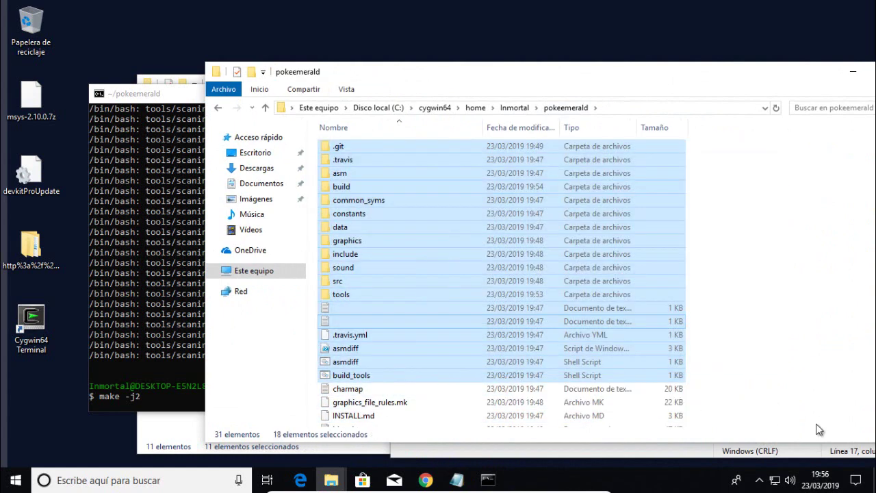
click(760, 413)
mouse_move(760, 413)
mouse_down()
mouse_move(636, 339)
mouse_move(428, 132)
mouse_up()
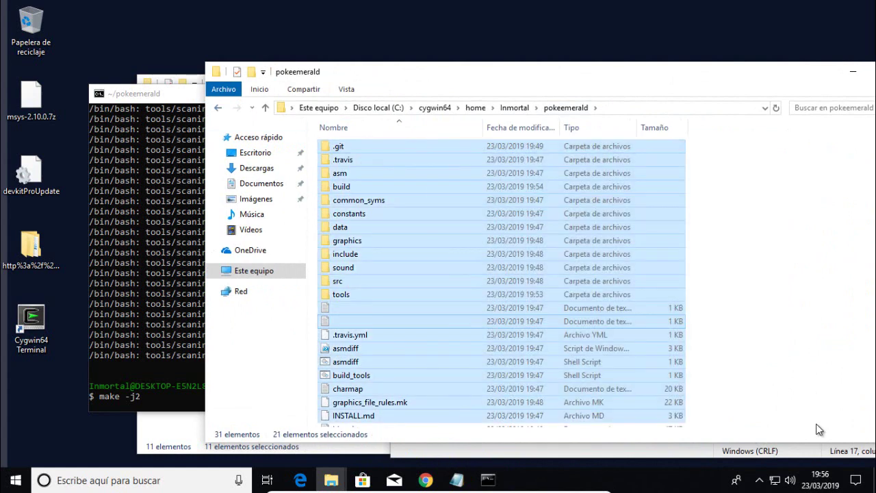
click(820, 429)
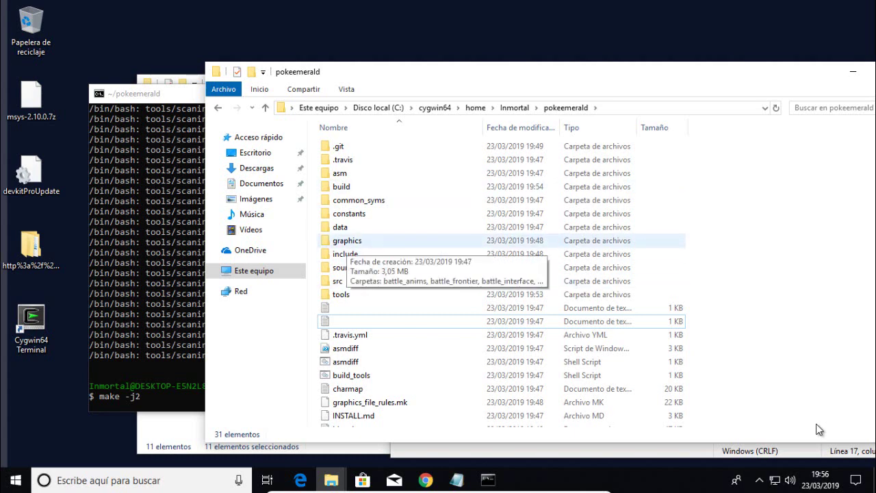
click(474, 487)
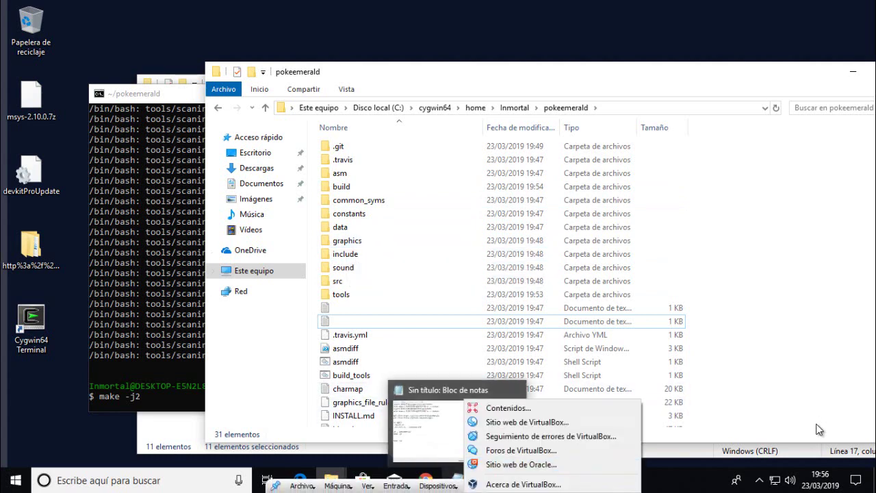
click(820, 429)
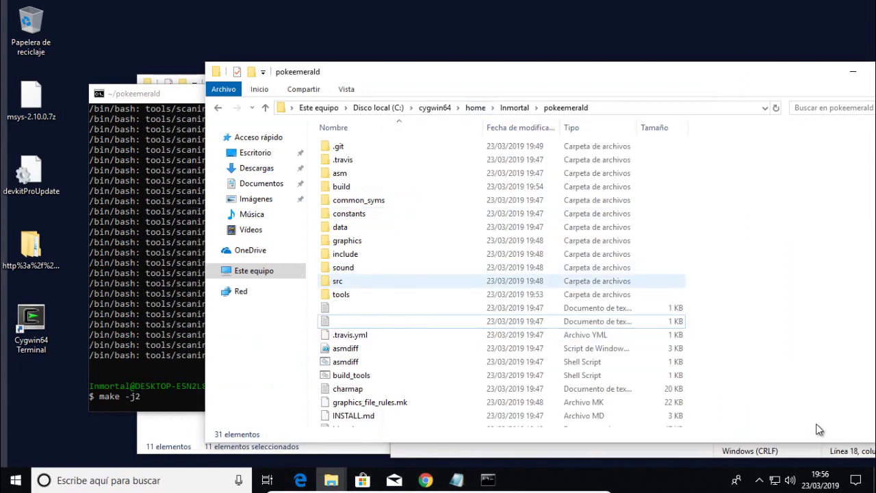
Step: Open pokeemerald's src folder to view its C source files, and check the build output in the Cygwin terminal
double_click(338, 280)
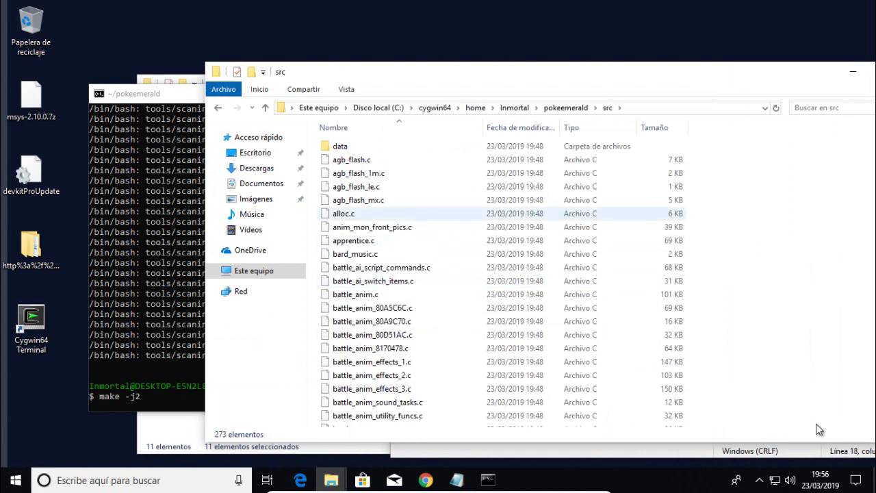
mouse_move(698, 160)
mouse_down()
mouse_move(593, 204)
mouse_move(462, 424)
mouse_move(452, 419)
mouse_move(444, 292)
mouse_move(444, 320)
mouse_up()
key(alt+Tab)
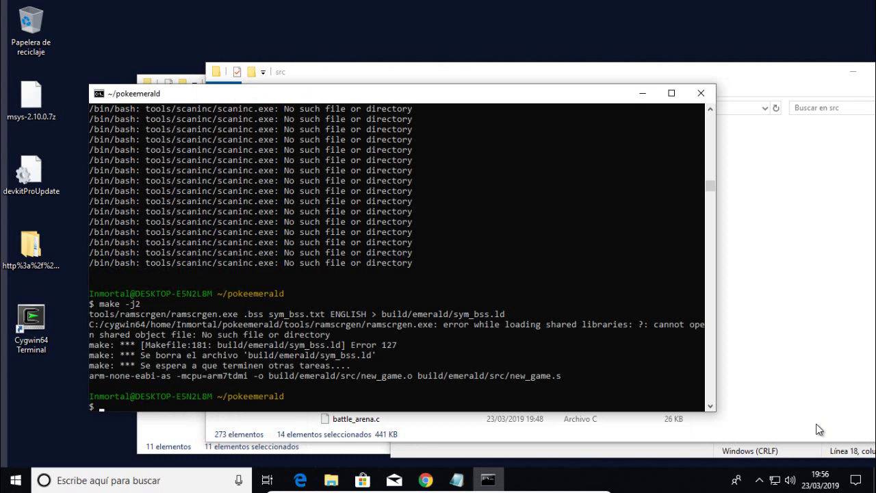
click(819, 429)
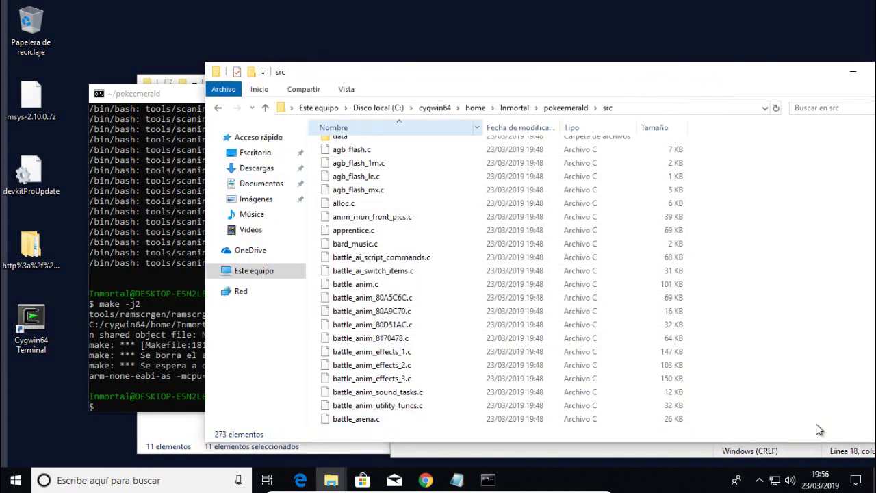
Step: Go from the src folder up to pokeemerald and open its tools/ramscrgen folder in File Explorer
drag(449, 74, 726, 31)
scroll(736, 236, up, 1)
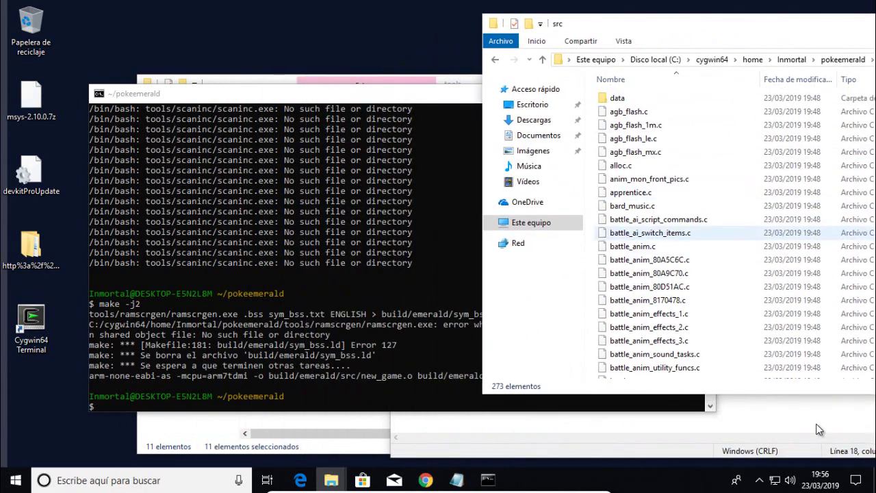
key(alt+Up)
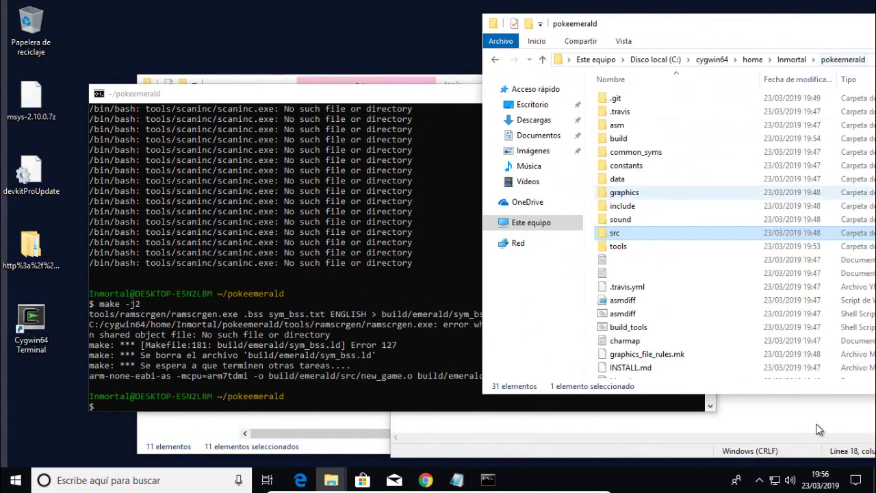
key(t)
key(Return)
double_click(627, 206)
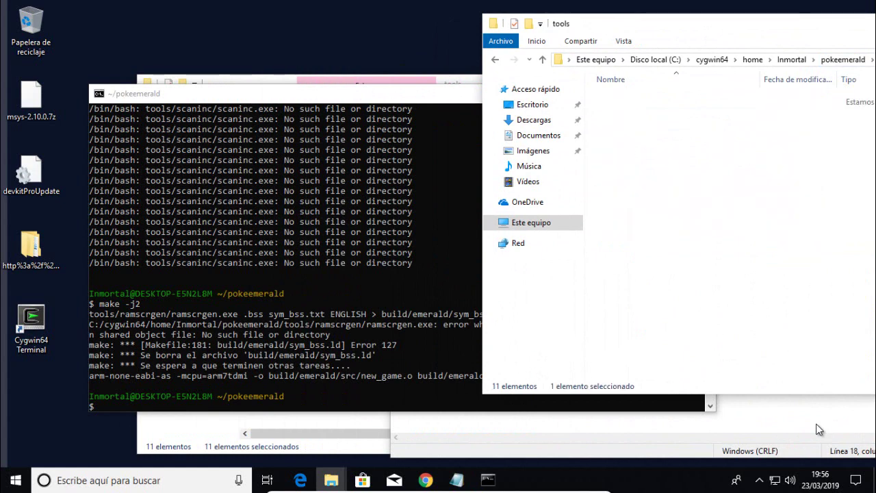
key(s)
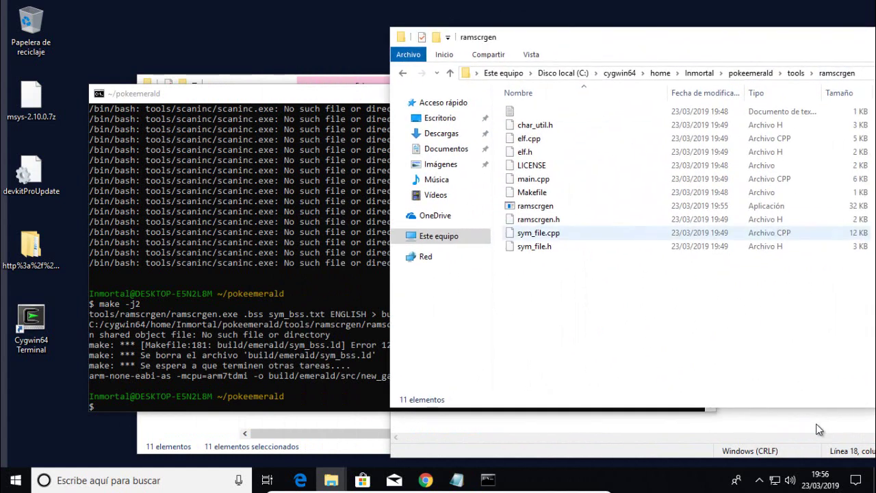
Step: Delete the compiled ramscrgen application from the ramscrgen folder and close the pokeemerald terminal
key(r)
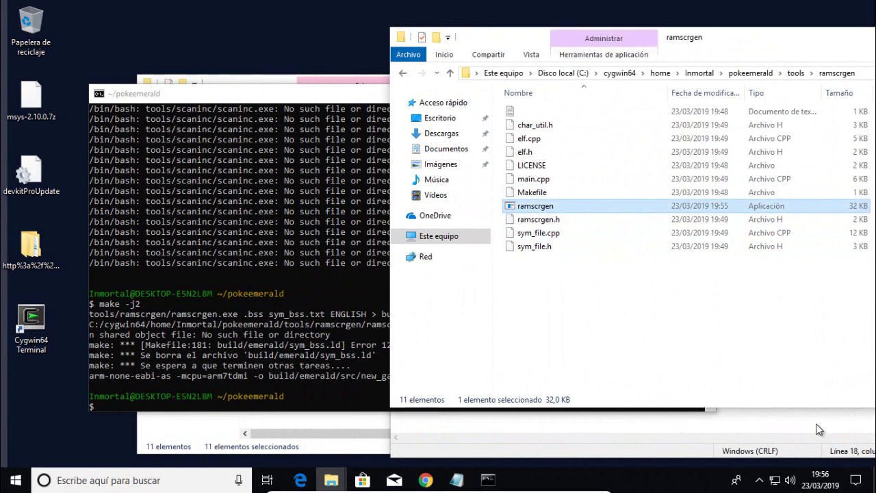
key(shift+F10)
key(Escape)
key(alt+Tab)
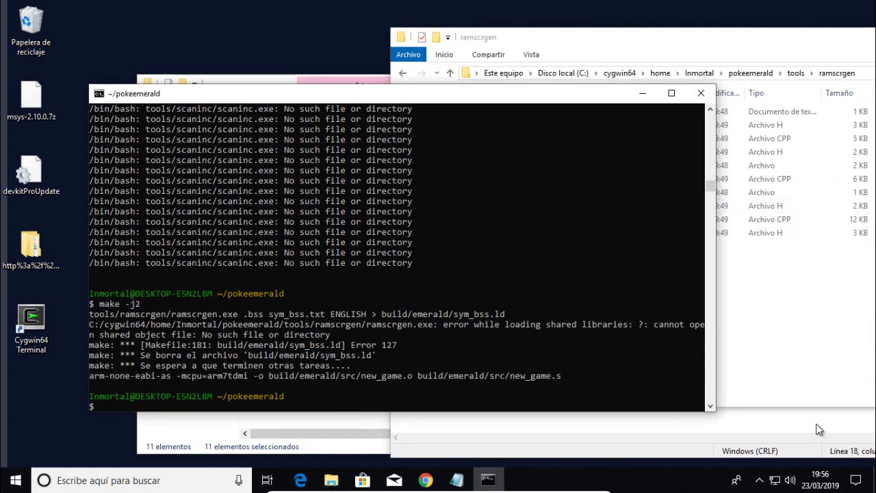
key(ctrl+m)
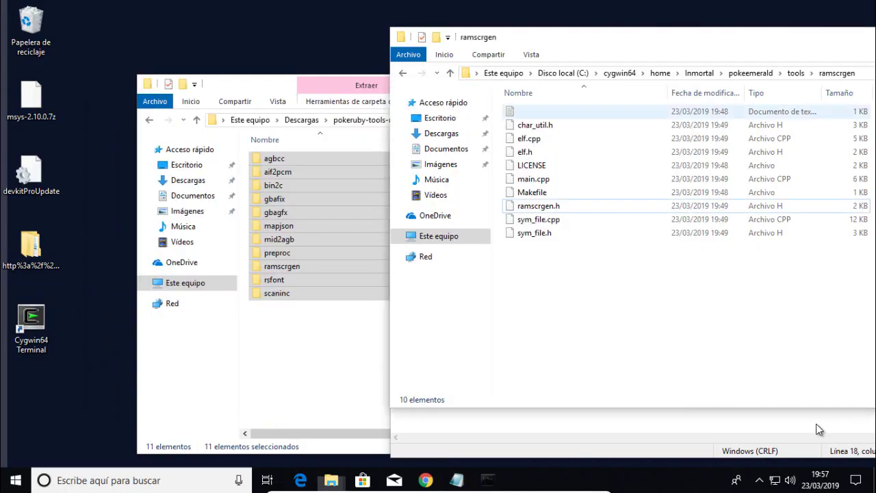
Step: Go to the cygwin64 folder and run the Cygwin batch file as administrator, allowing the device changes
click(620, 72)
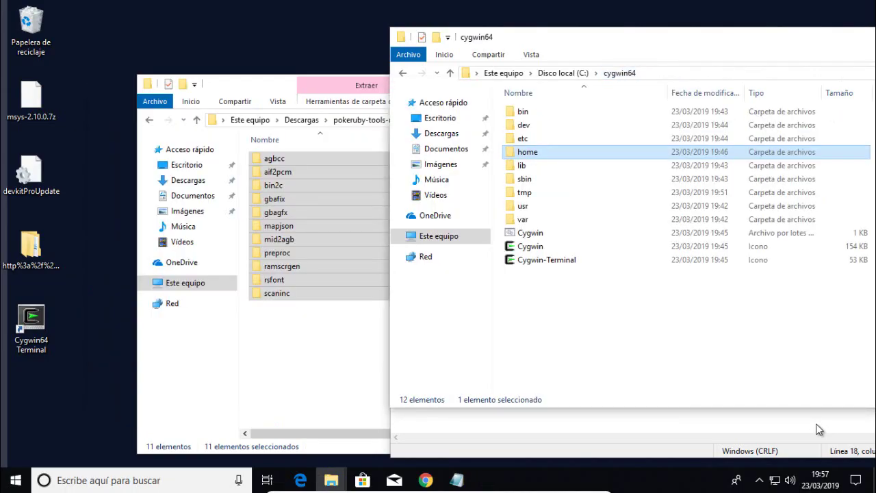
right_click(541, 234)
click(612, 287)
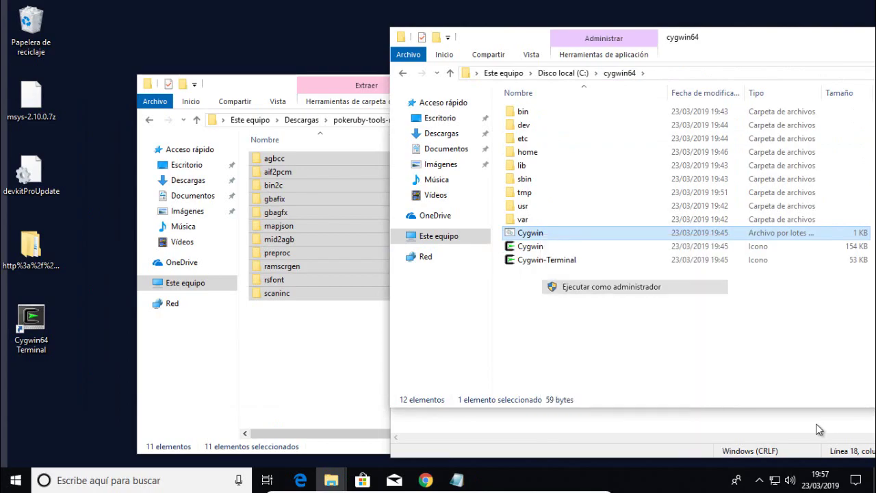
key(Left)
key(Return)
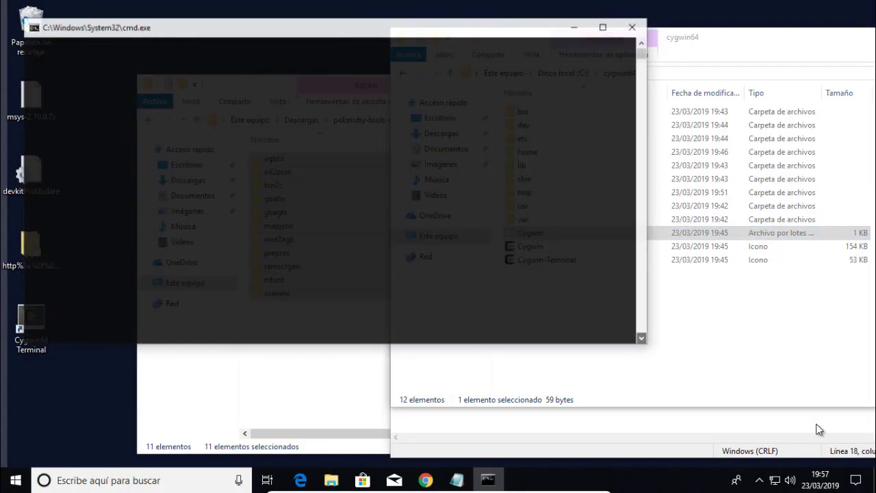
Step: Open the user's own folder inside the cygwin64/home directory
key(Up)
key(Up)
key(Up)
key(Up)
key(Return)
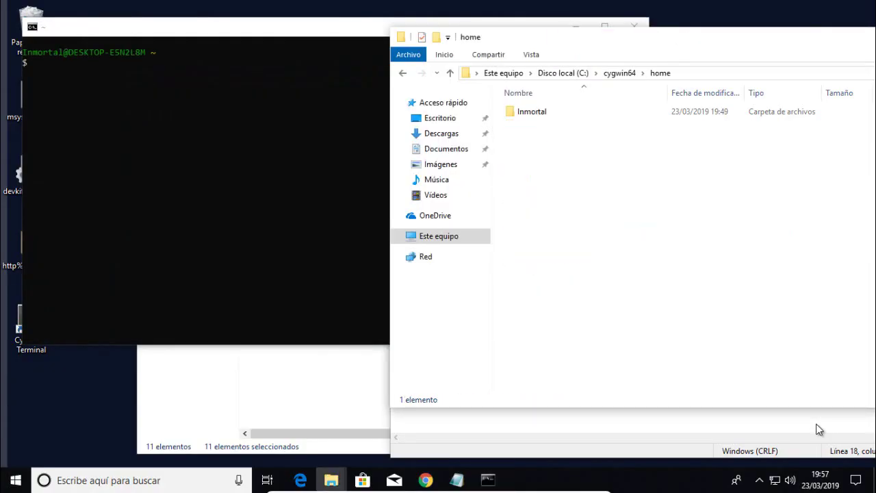
double_click(531, 111)
Step: Open the .bashrc file with Bloc de notas, keeping it as the default application for .bashrc files
right_click(531, 150)
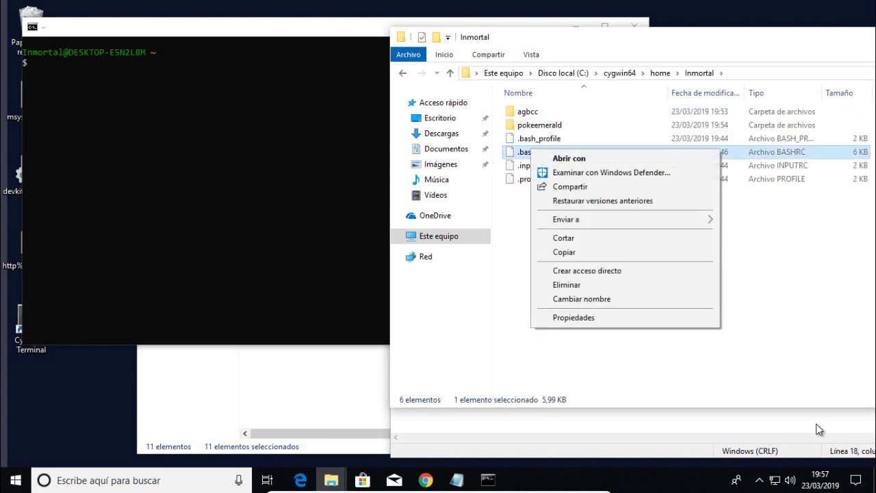
key(Down)
key(Up)
key(Up)
key(Up)
key(Up)
key(Return)
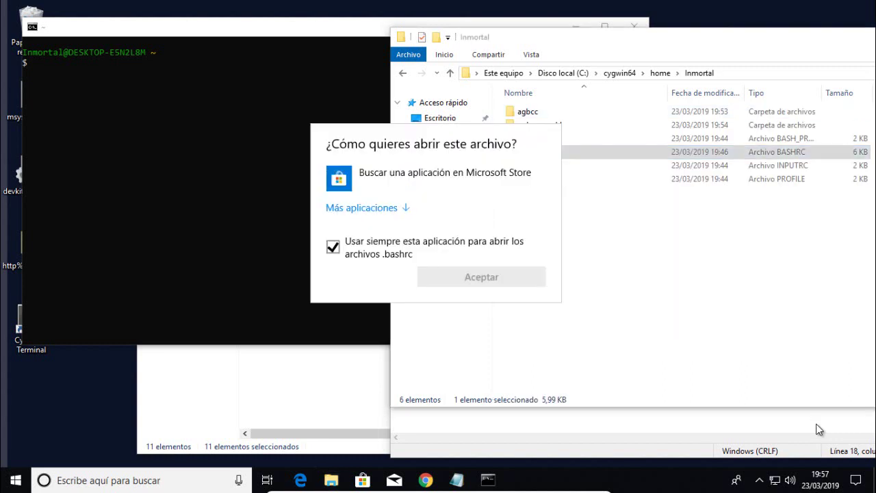
click(367, 208)
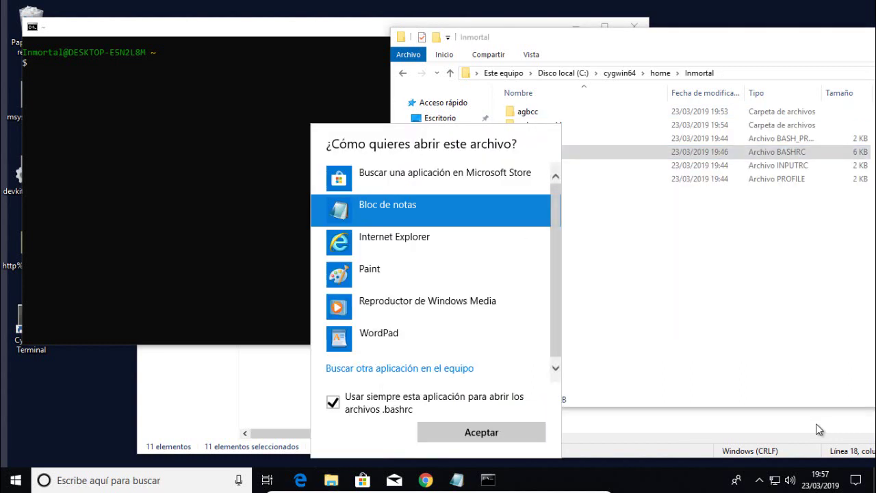
key(Return)
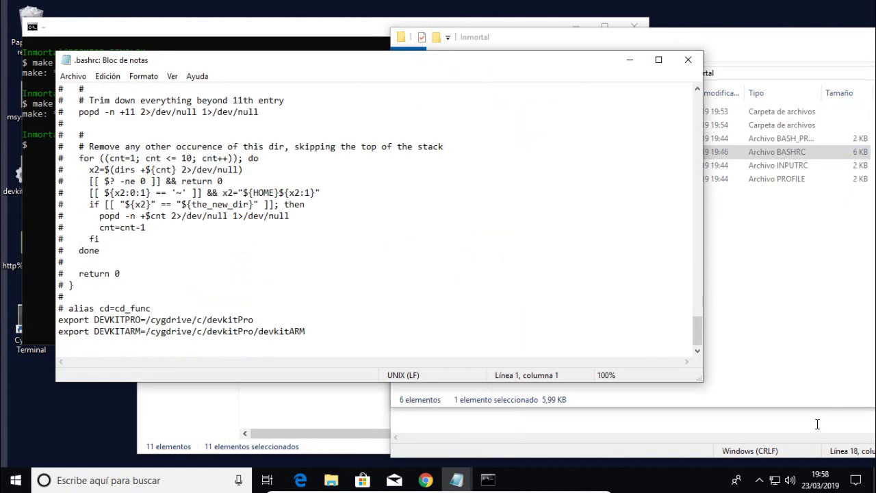
Step: Copy the DEVKITPRO and DEVKITARM export lines at the end of .bashrc and close the file
drag(306, 331, 58, 320)
key(super+c)
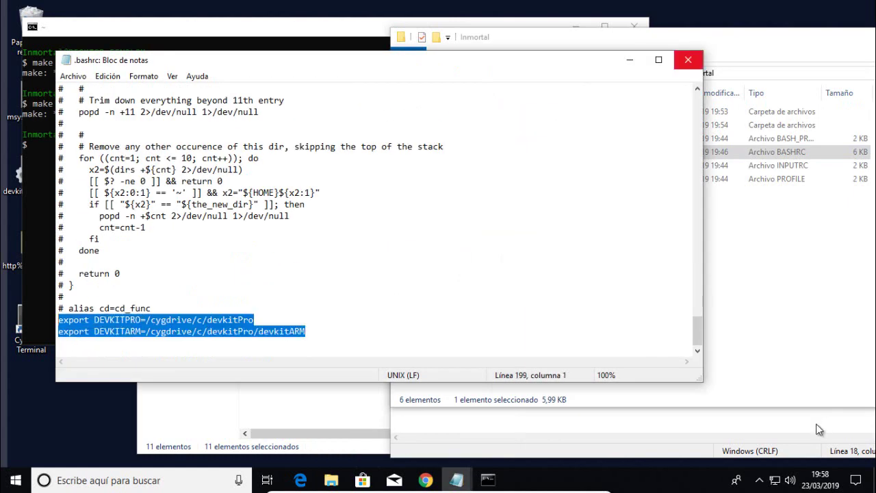
click(688, 60)
Step: Run the copied DEVKITPRO and DEVKITARM export lines in the open Cygwin session, repeating them without the stray ç
right_click(328, 199)
text(ç)
key(Return)
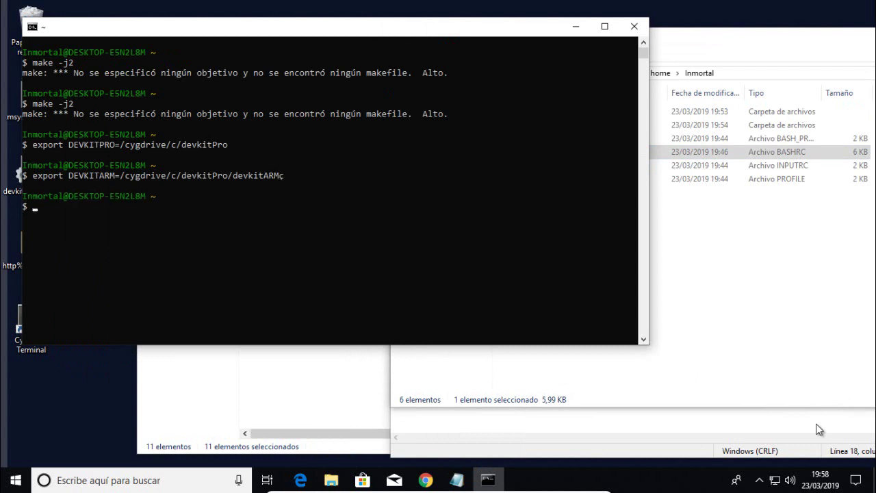
key(shift+Insert)
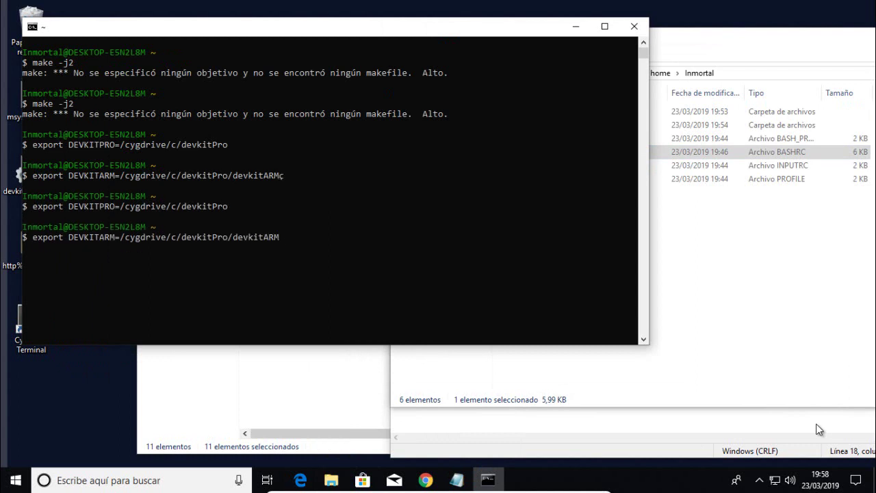
key(Return)
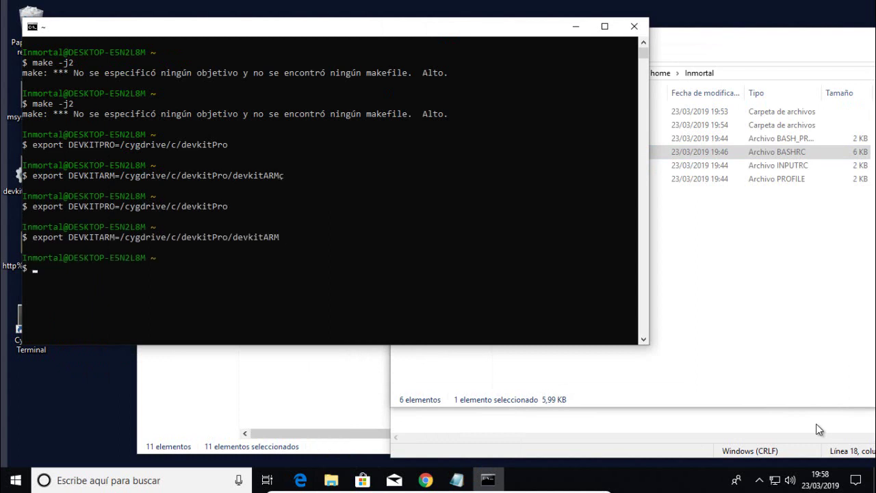
Step: Relaunch Cygwin as administrator from the cygwin64 folder and export DEVKITPRO=/cygdrive/c/devkitPro and DEVKITARM=/cygdrive/c/devkitPro/devkitARM
click(634, 27)
click(619, 73)
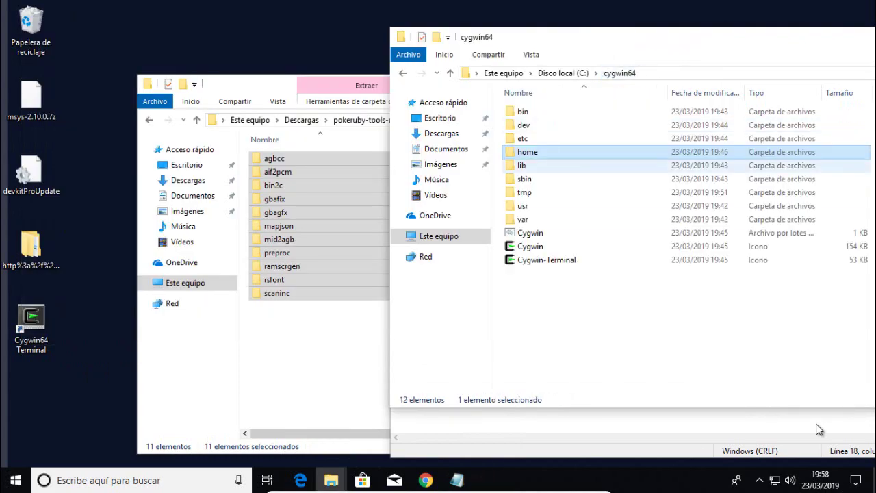
right_click(537, 235)
click(599, 289)
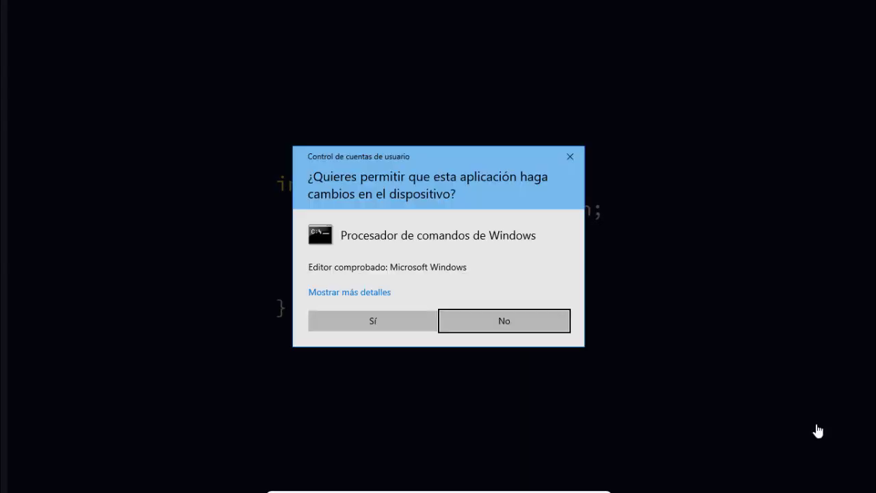
click(373, 320)
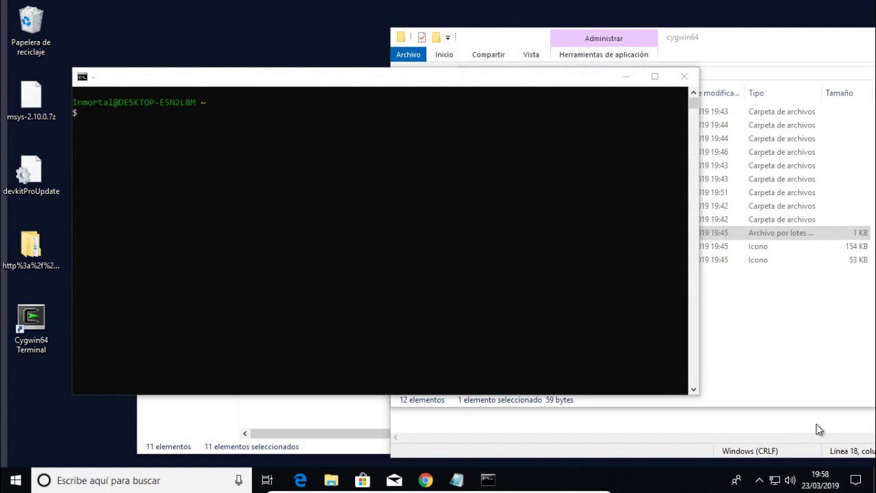
key(shift+Insert)
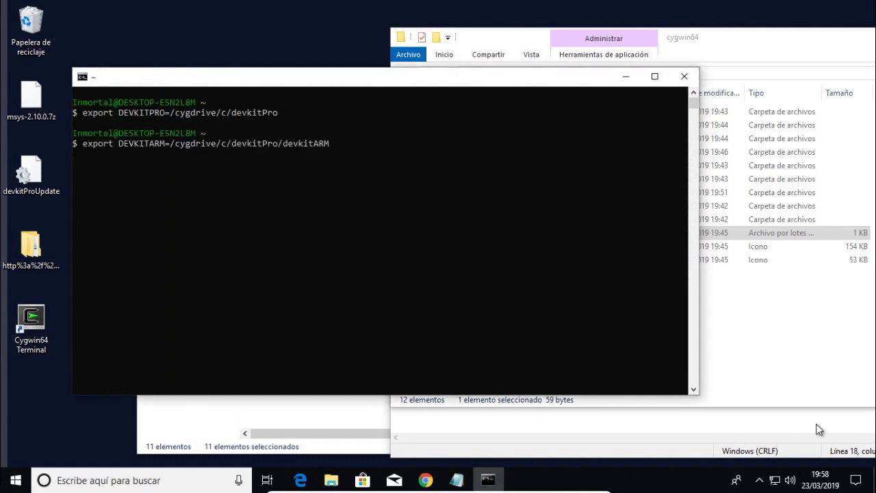
Step: Try to change to the directory pokeemerald/tools/ramscgren
text(cd pokeemeral)
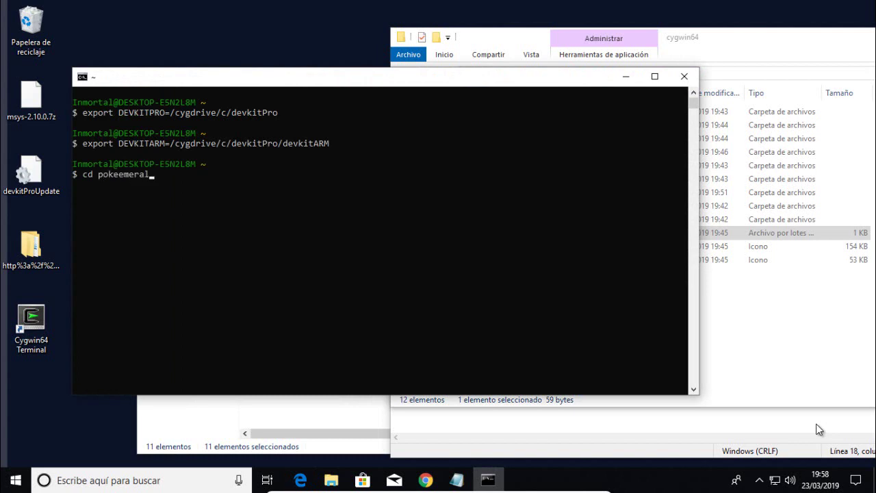
text(d/tools/ramscgren)
key(Return)
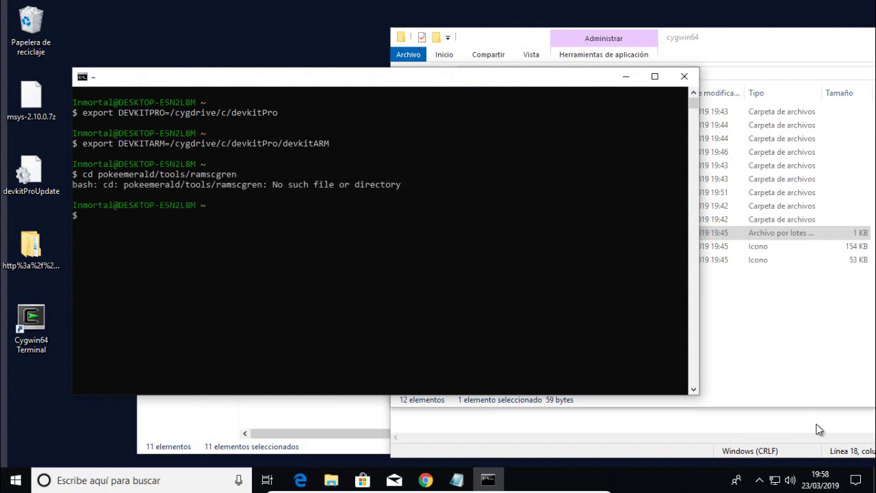
Step: Shorten the previous cd command to pokeemerald/tools and run it
key(Up)
key(BackSpace)
key(BackSpace)
key(BackSpace)
key(BackSpace)
key(BackSpace)
key(BackSpace)
key(BackSpace)
key(BackSpace)
key(BackSpace)
key(BackSpace)
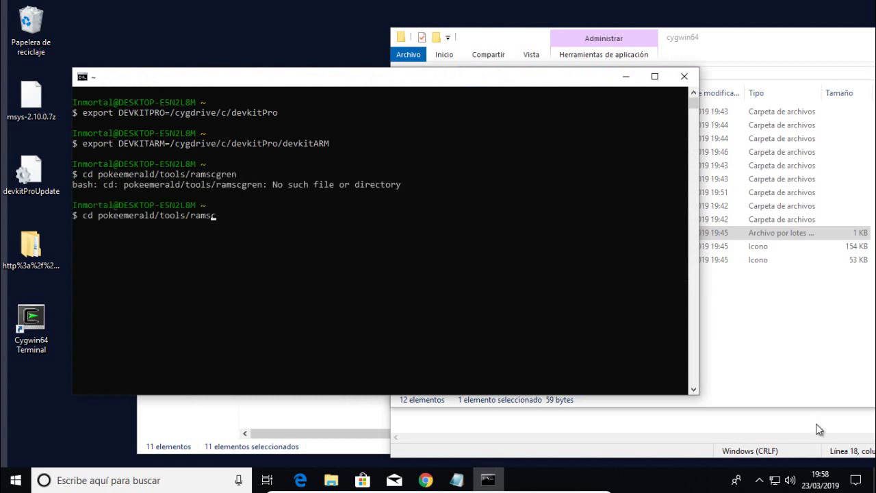
key(Return)
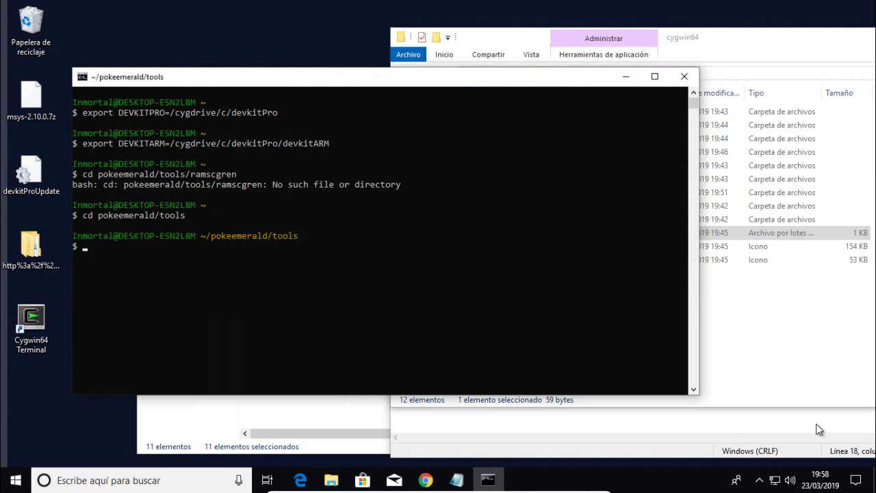
Step: List the contents of the tools directory and change into ramscrgen
text(ls)
key(Return)
text(cd )
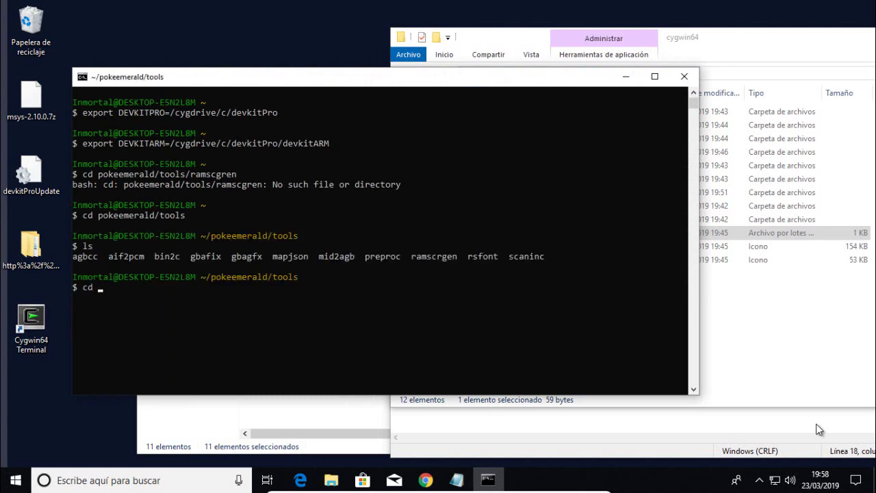
text(ramscrgen)
key(Return)
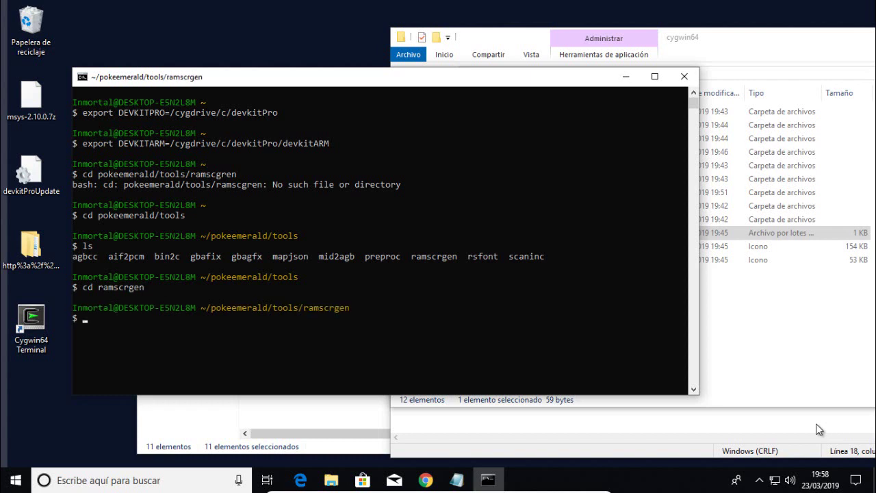
Step: List the files in the ramscrgen directory and build the tool with make
text(ls)
key(Return)
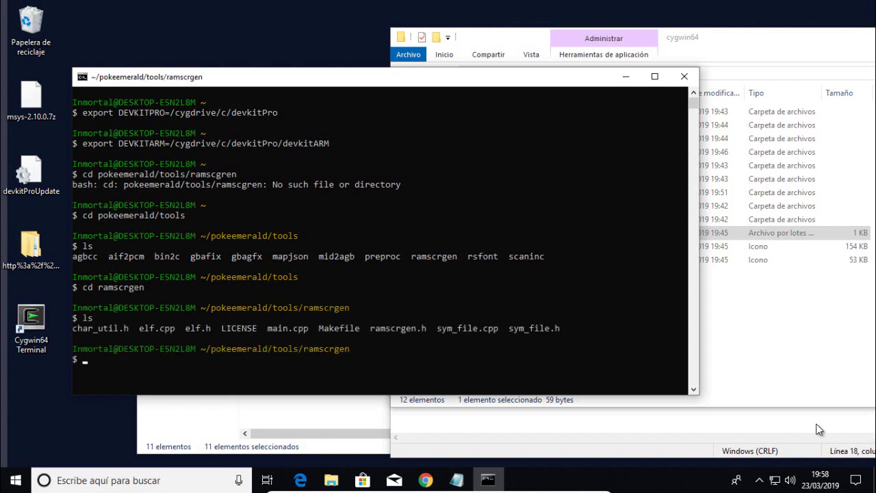
text(make)
key(Return)
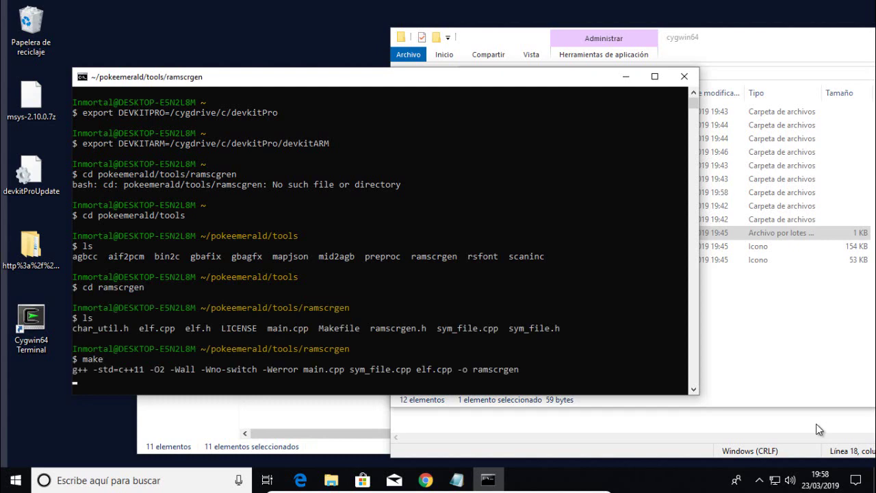
Step: Browse in File Explorer from cygwin64 through home and the user's folder into pokeemerald
click(753, 309)
double_click(532, 152)
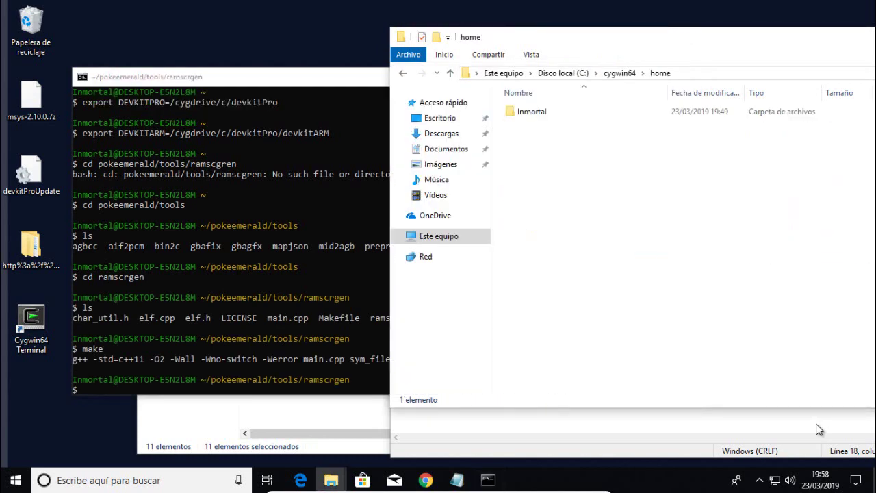
double_click(532, 112)
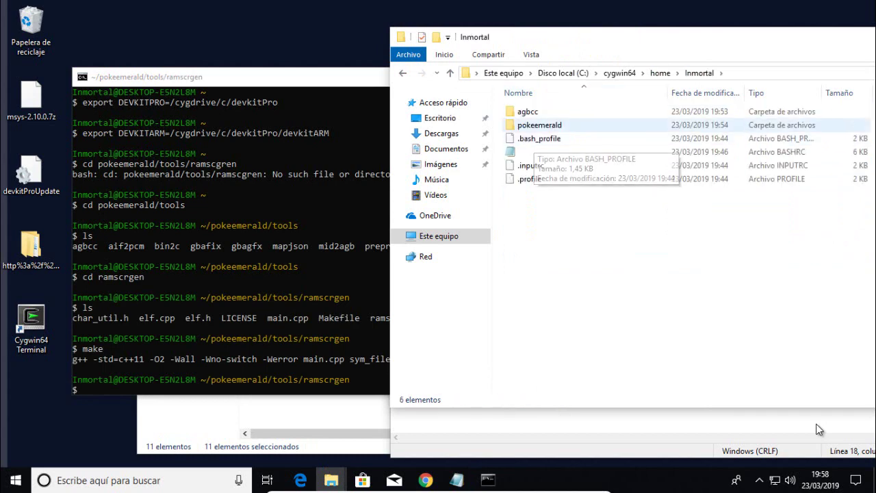
double_click(533, 126)
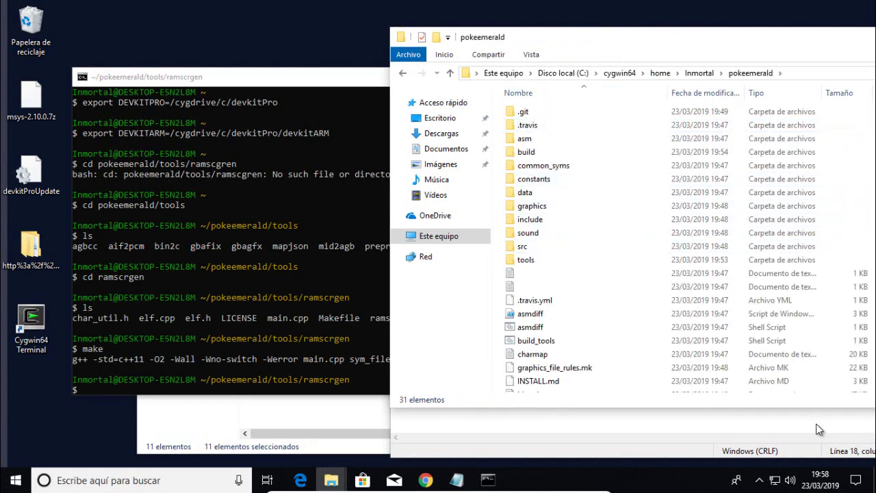
Step: In the Cygwin terminal, go back to the pokeemerald root with cd ../../ and start the build with make -j2
click(315, 233)
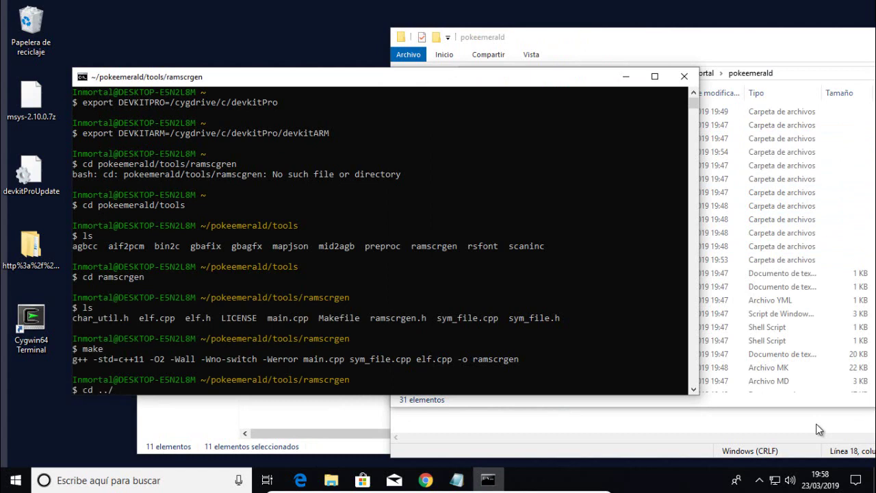
key(Return)
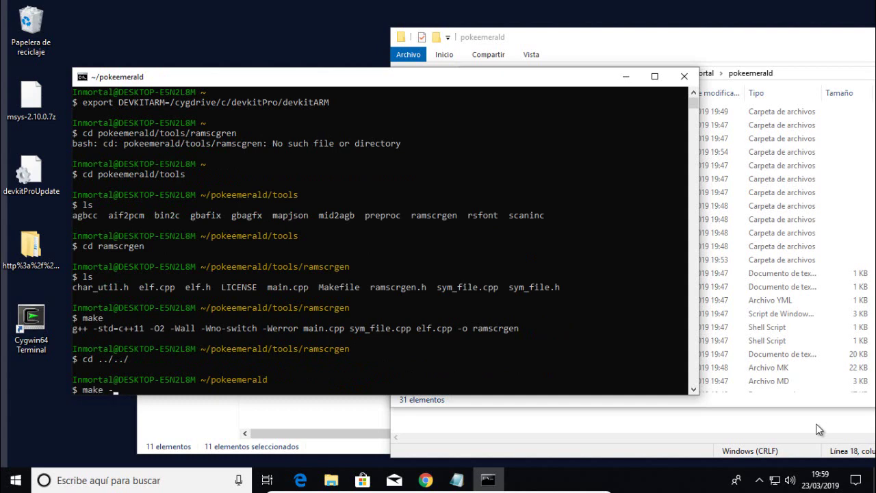
key(Return)
Step: Switch to File Explorer and look through the src and graphics folders of pokeemerald
click(817, 425)
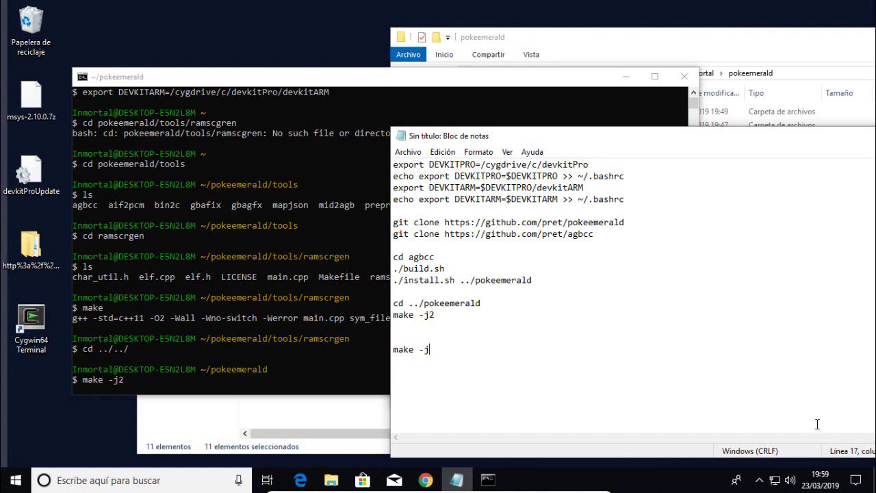
click(582, 39)
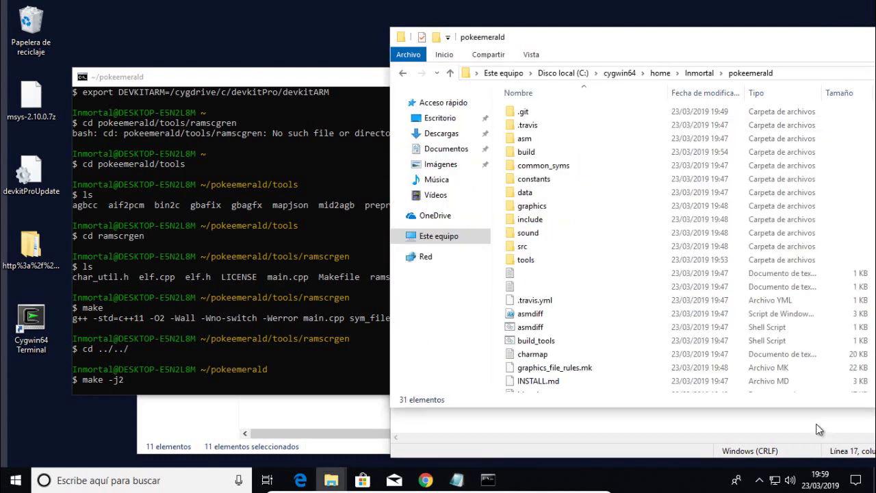
double_click(530, 246)
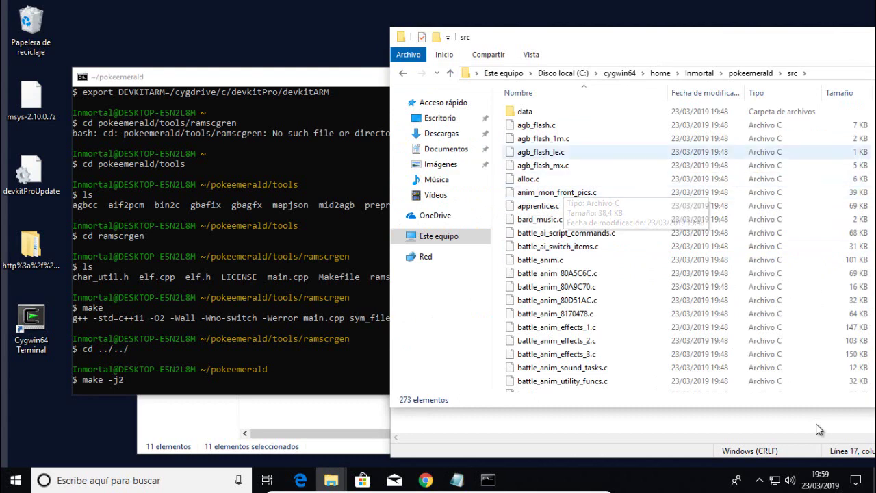
click(403, 73)
double_click(532, 205)
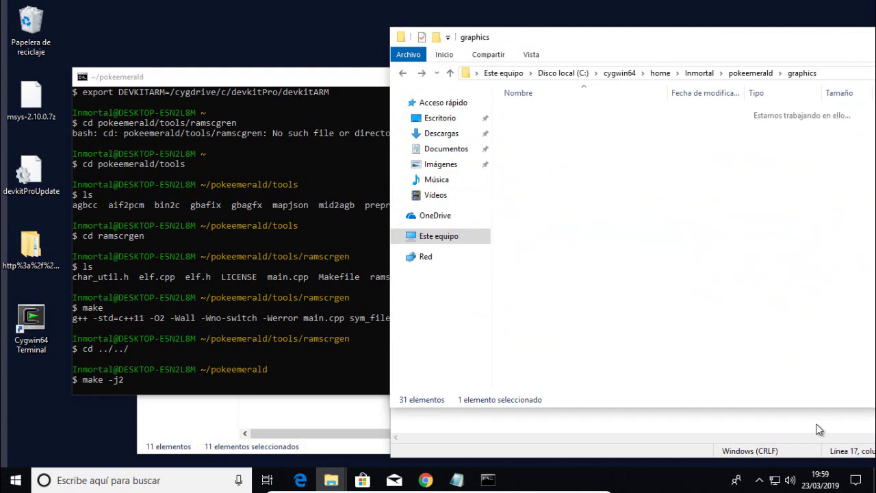
key(alt+Left)
key(alt+Left)
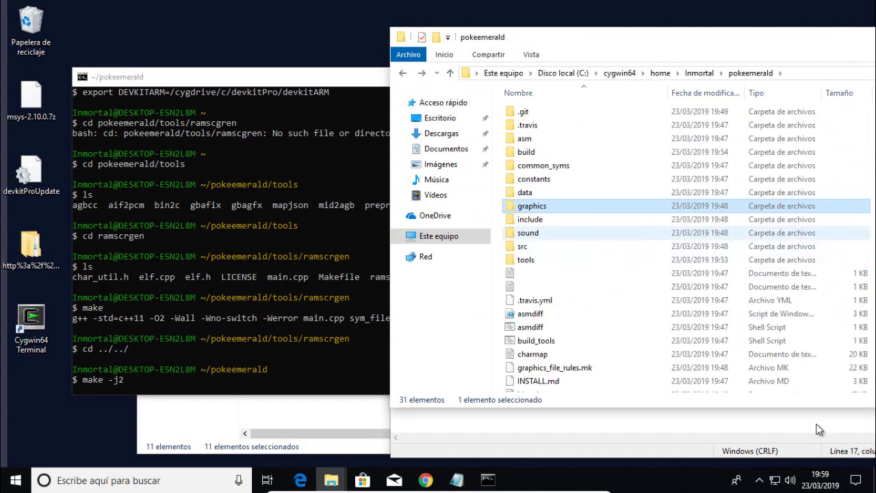
double_click(522, 246)
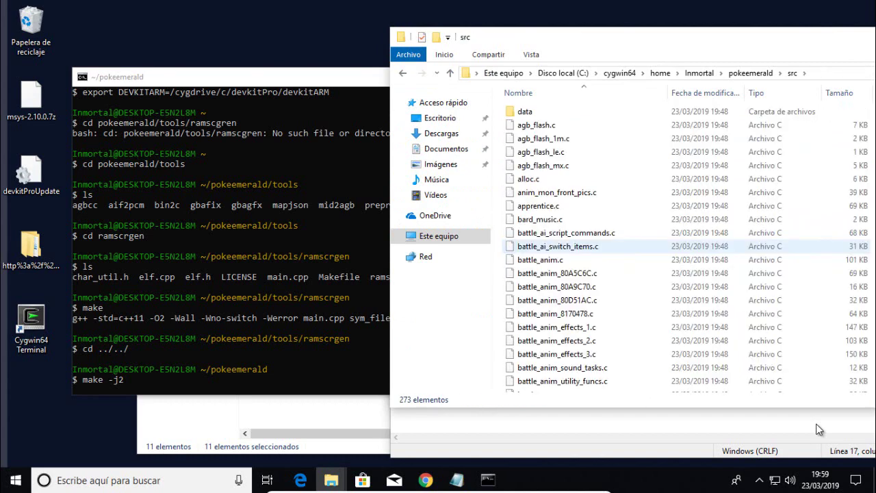
click(534, 246)
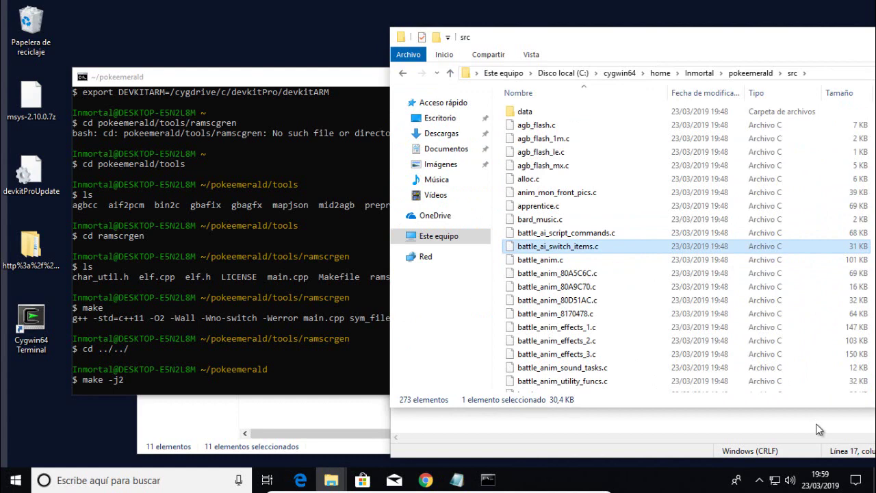
key(BackSpace)
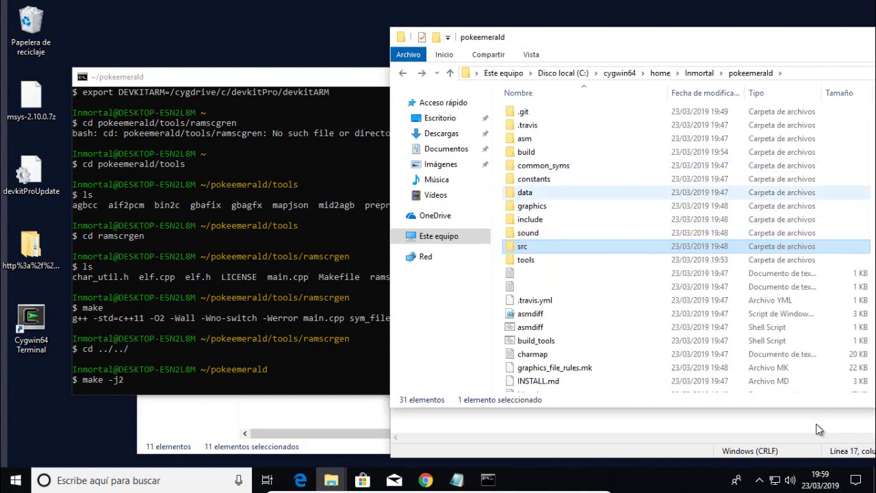
Step: Look into the constants folder and the header files in the include folder of pokeemerald
double_click(534, 179)
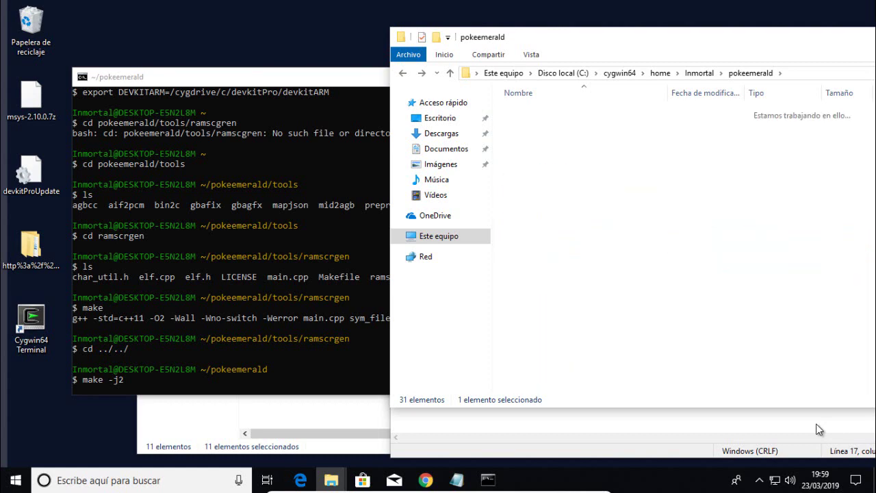
click(534, 179)
key(BackSpace)
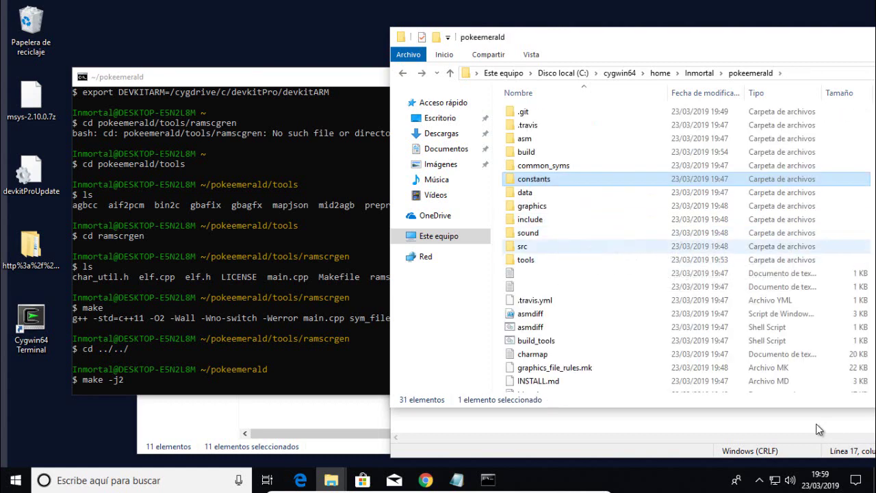
key(Up)
key(Up)
key(Down)
key(Down)
key(Down)
key(Down)
key(Down)
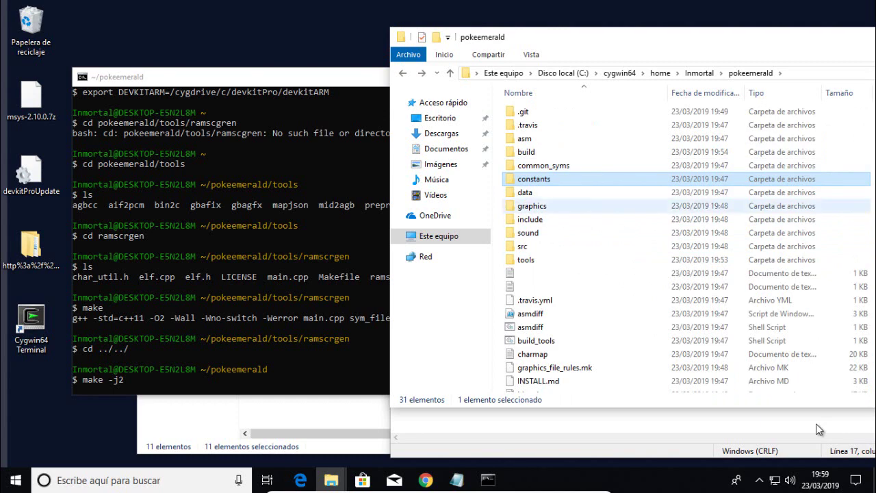
key(Return)
key(Up)
key(Up)
key(Up)
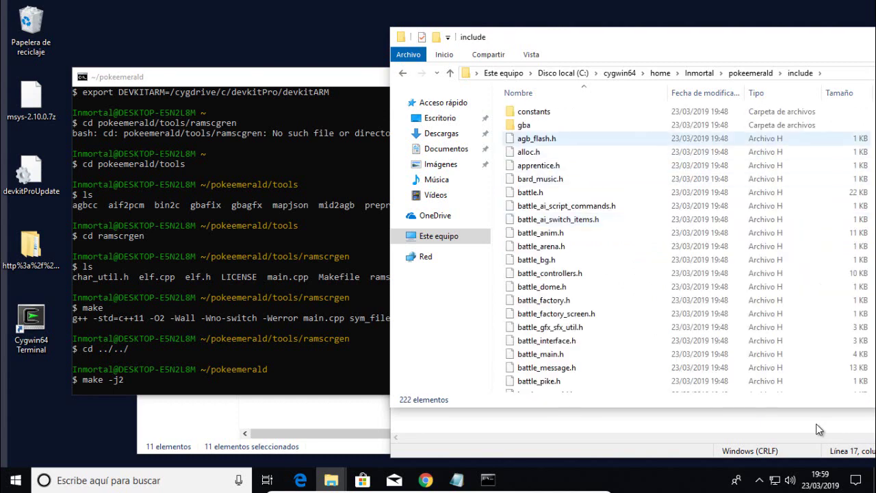
key(Down)
key(Down)
key(Down)
key(Down)
key(Down)
key(Down)
key(Down)
key(Down)
key(Down)
key(Down)
key(Down)
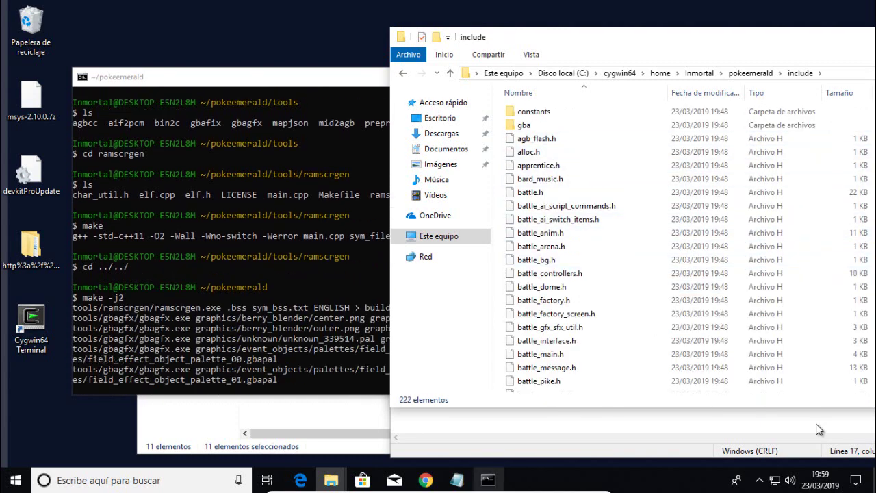
Step: Switch to Notepad and write the command make NODEP=1 on the last line, below make -j2
key(alt+Tab)
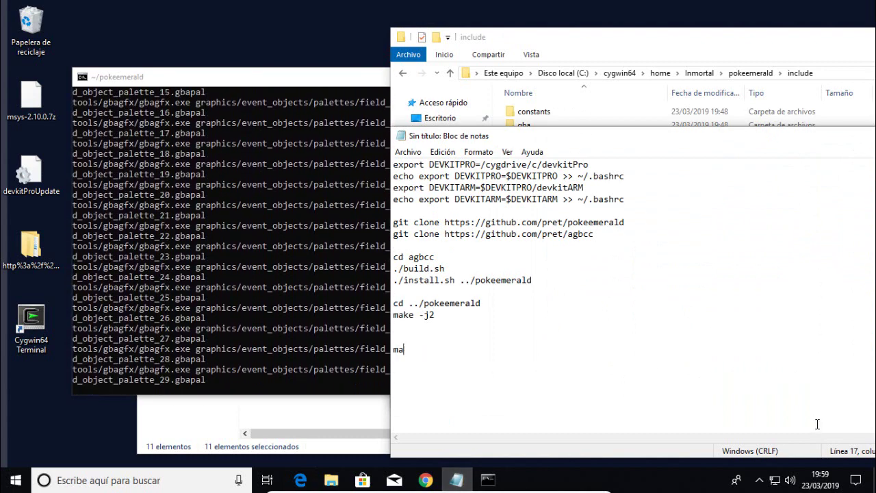
text(make)
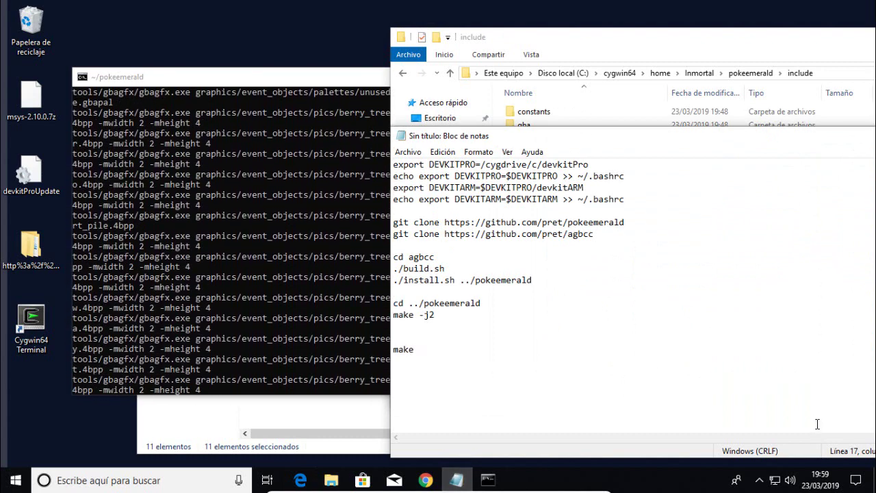
text( NODEP)
key(BackSpace)
key(BackSpace)
key(BackSpace)
key(BackSpace)
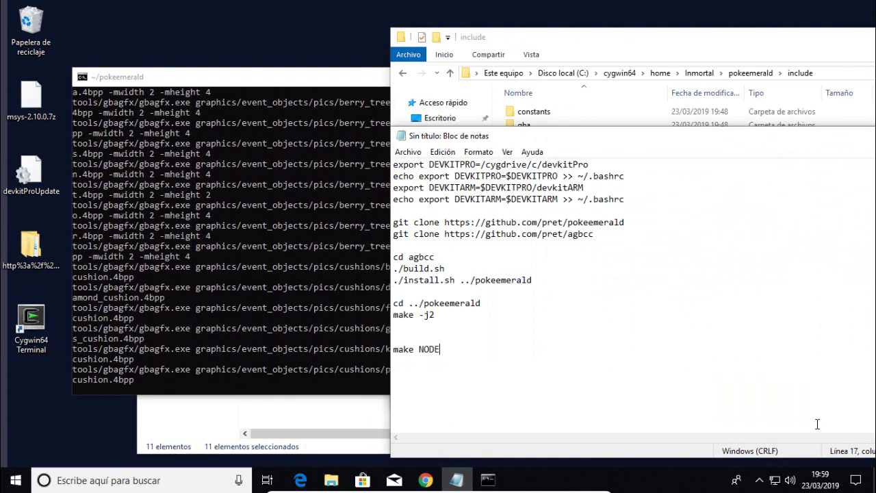
key(BackSpace)
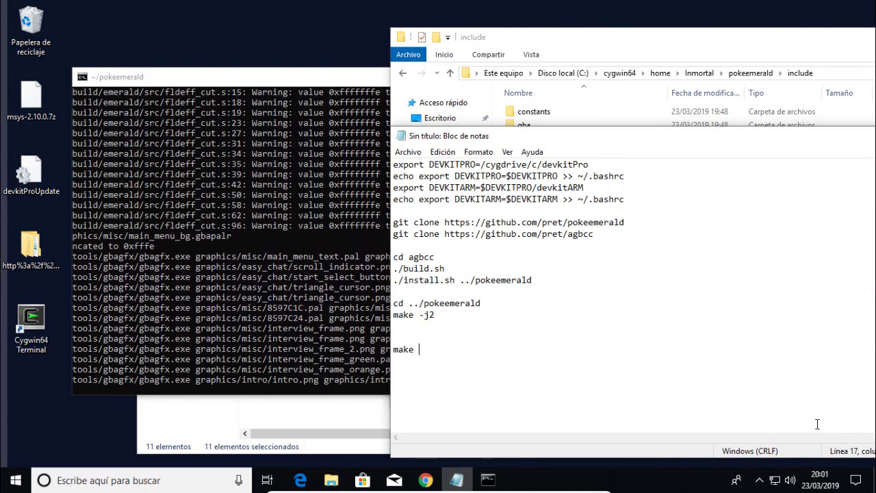
text(NODEP)
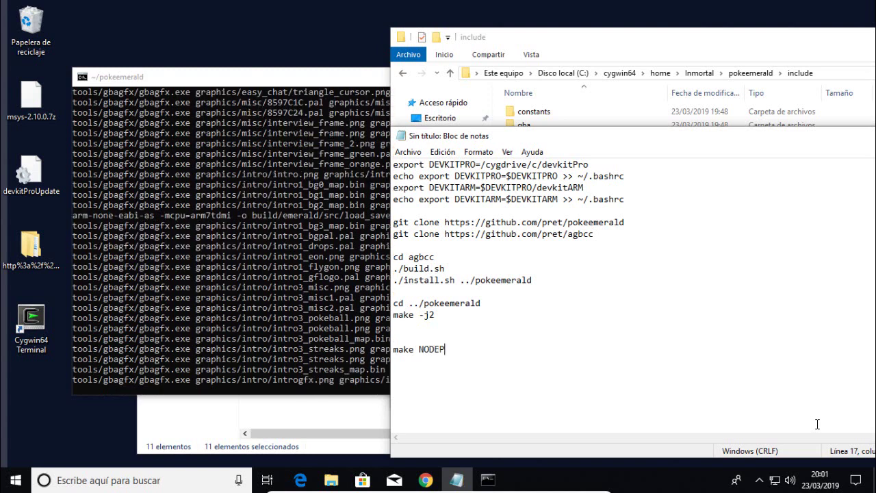
text(=1)
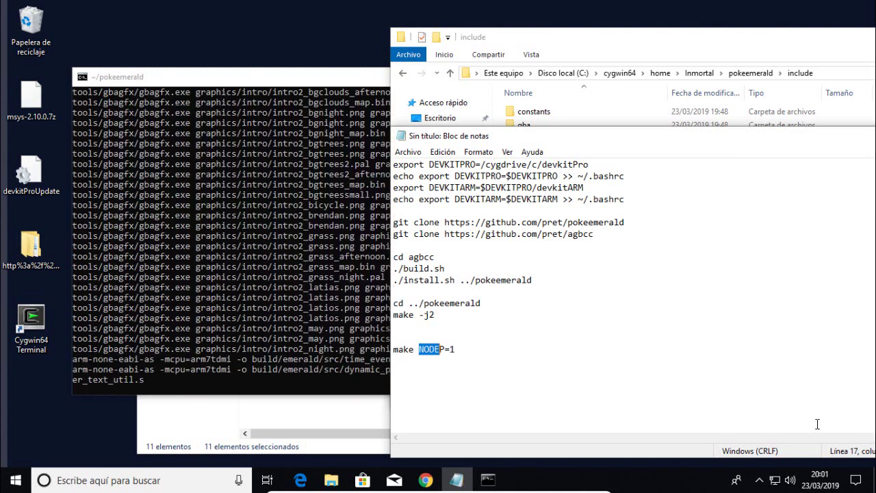
key(End)
Step: Switch to File Explorer and go up from the include folder to the pokeemerald folder
click(564, 37)
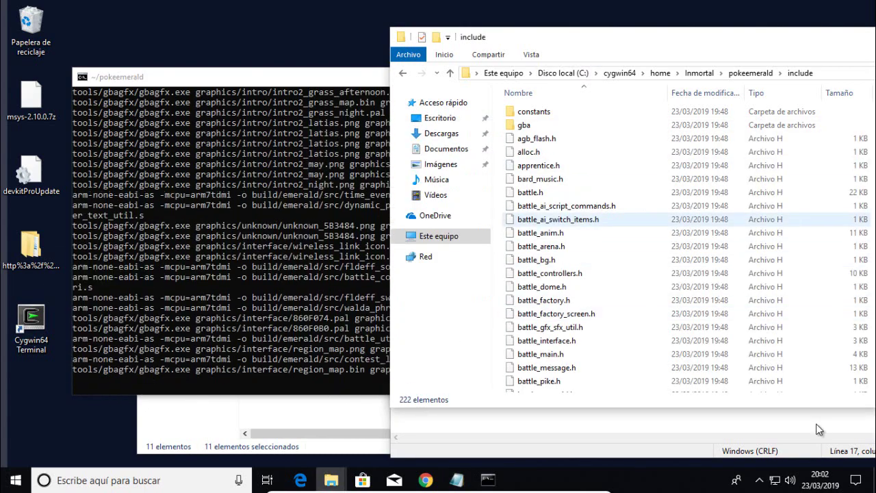
key(alt+Up)
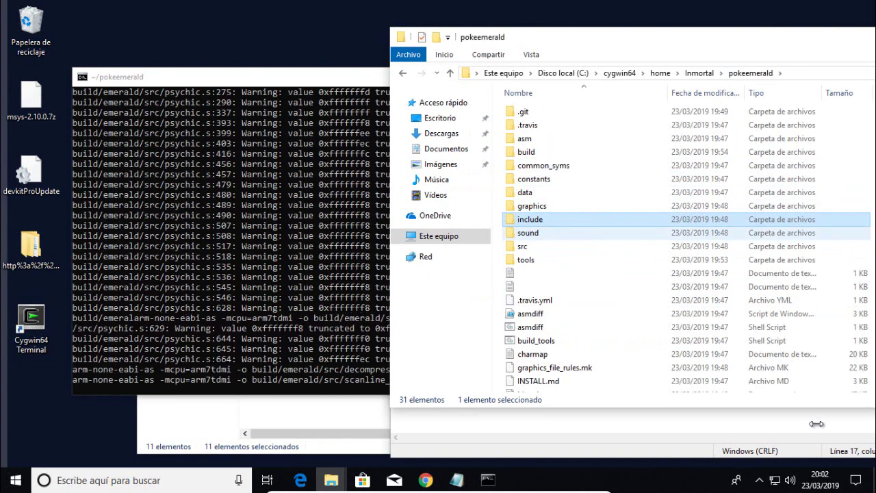
key(alt+Tab)
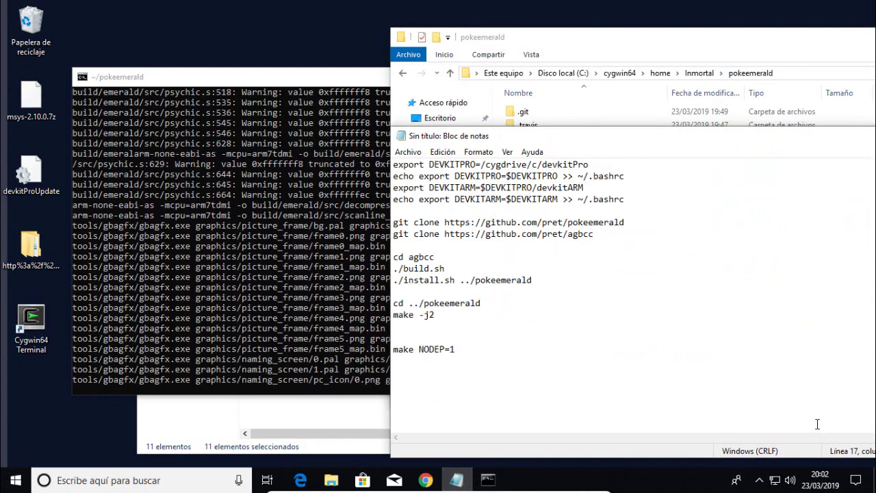
key(shift+Home)
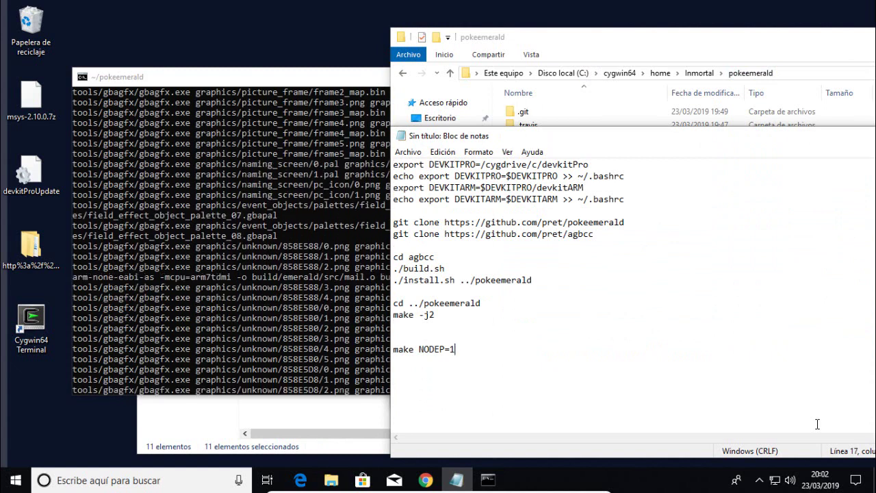
key(End)
key(shift+Home)
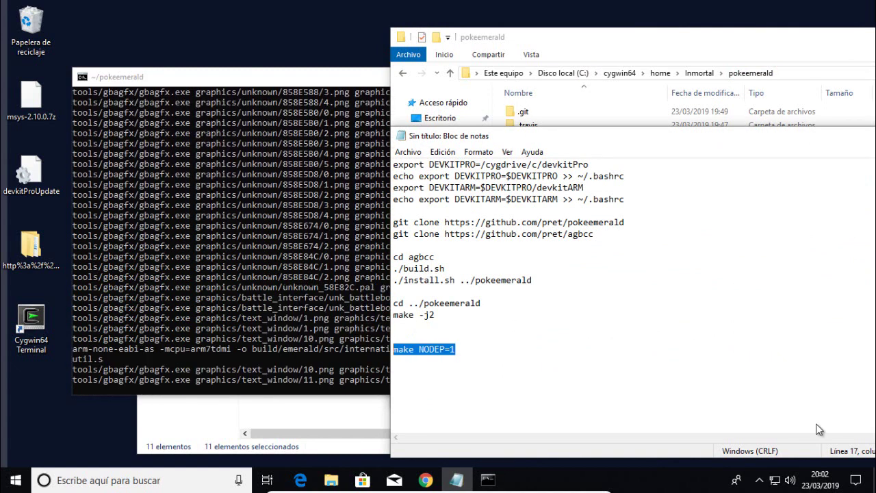
key(alt+Tab)
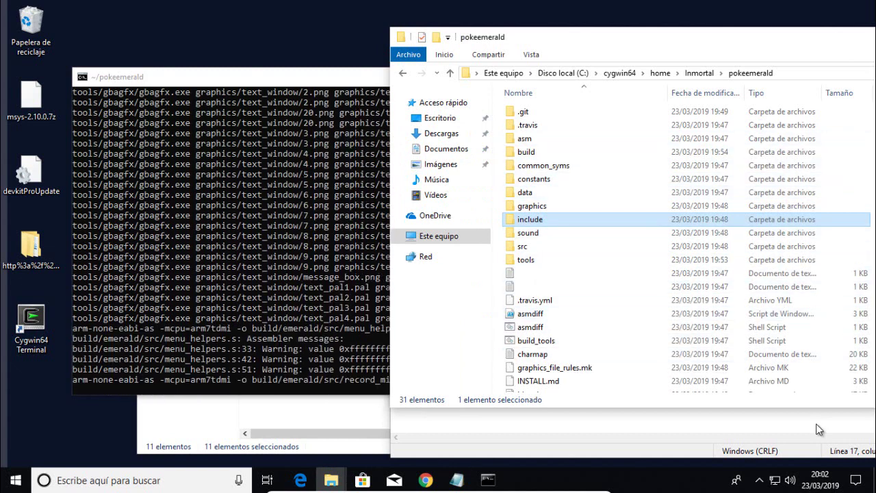
key(alt+Tab)
key(shift+Home)
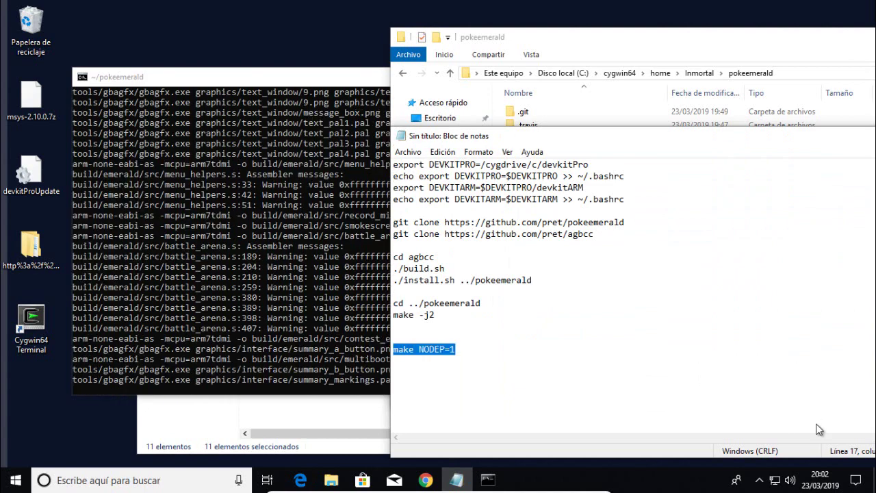
key(alt+Tab)
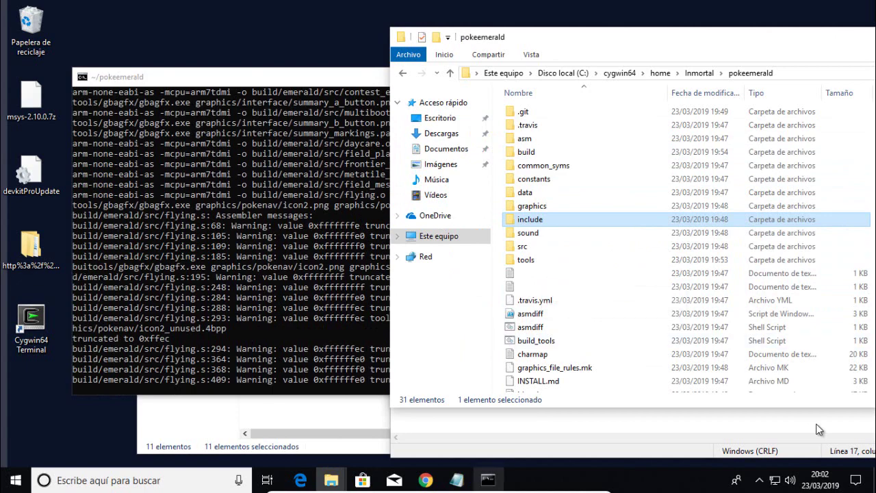
key(super+t)
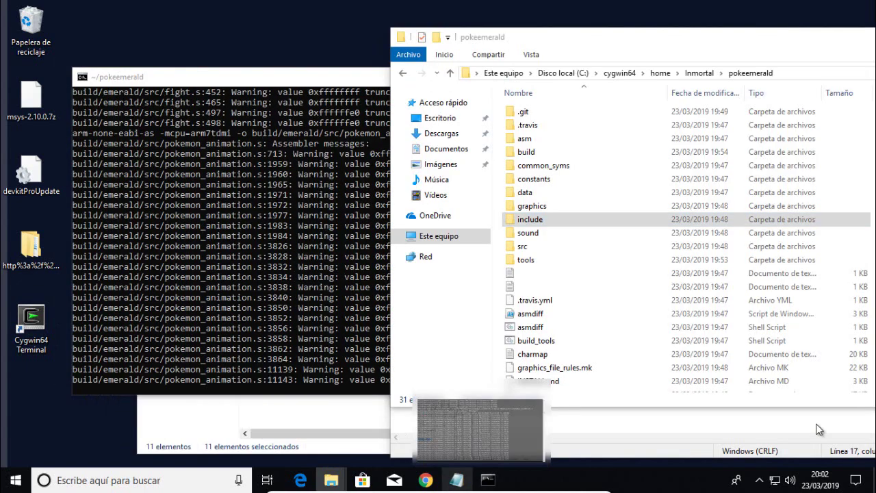
key(alt+Tab)
click(818, 425)
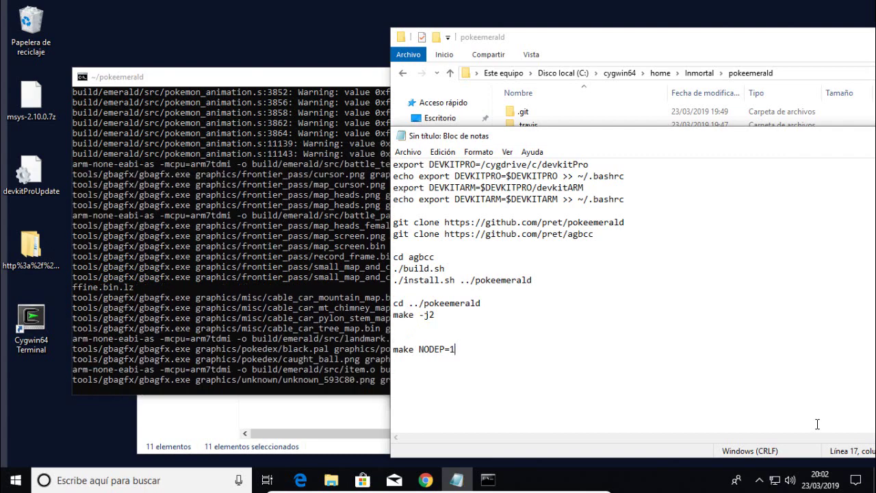
key(shift+Left)
key(shift+Left)
key(shift+Left)
key(shift+Left)
key(shift+Left)
key(shift+Left)
key(shift+Left)
key(Right)
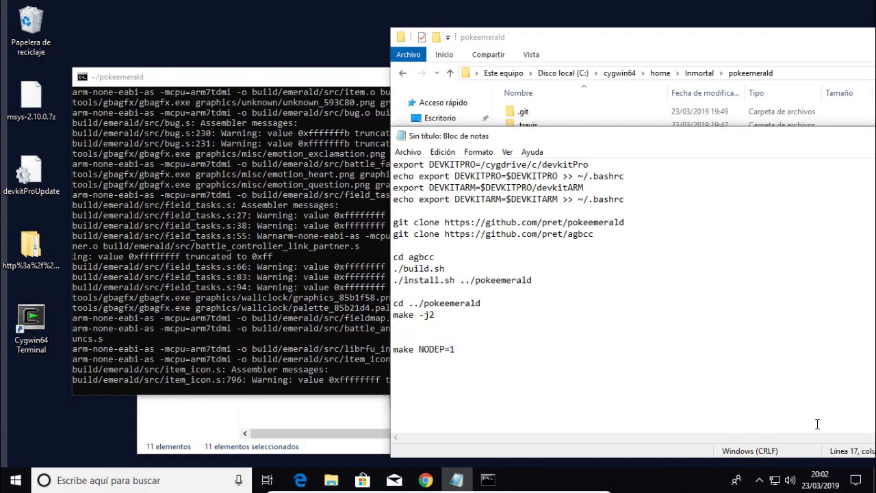
key(shift+Left)
key(shift+Left)
key(shift+Left)
key(shift+Left)
key(shift+Left)
key(shift+Left)
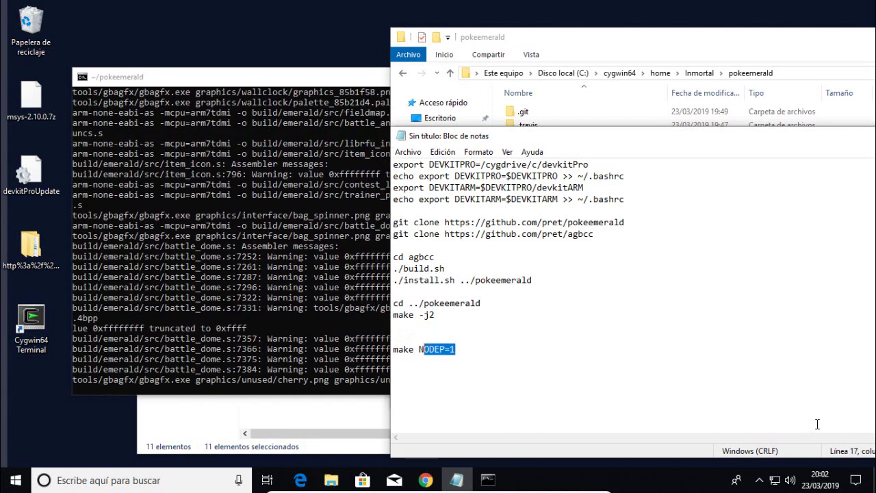
key(Right)
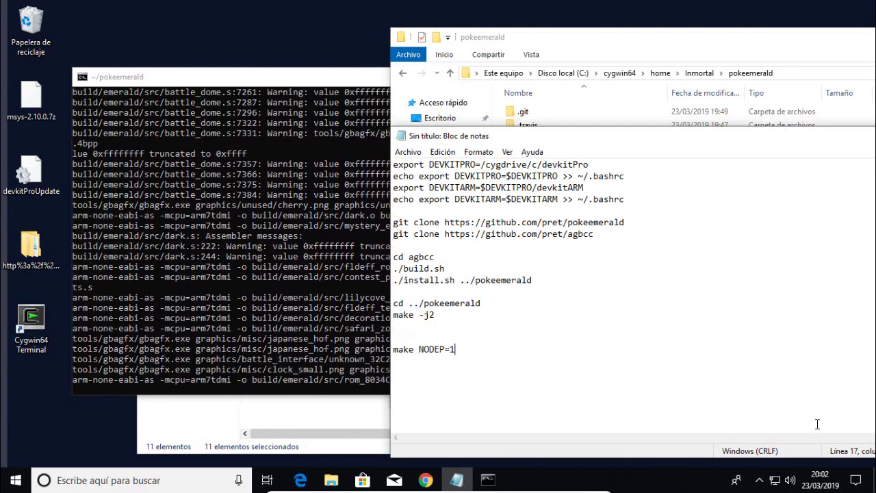
key(alt+Tab)
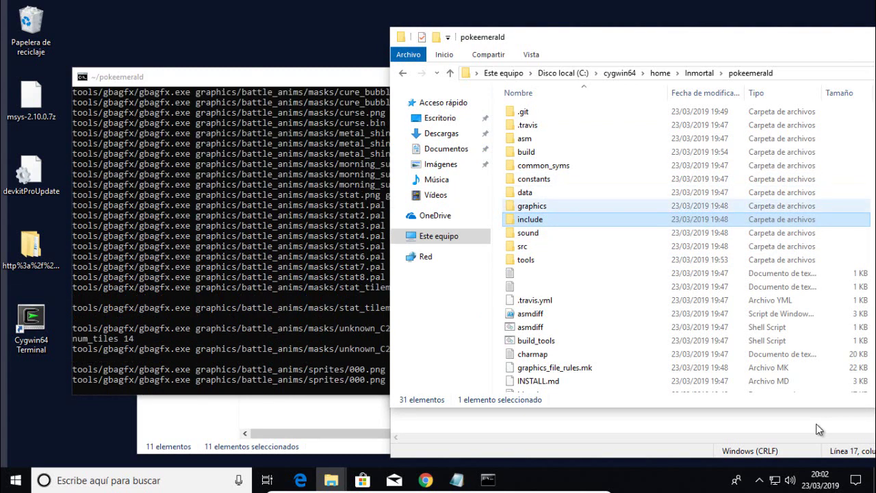
Step: Look into the data and constants folders of pokeemerald and return to the pokeemerald folder
double_click(525, 192)
key(alt+Left)
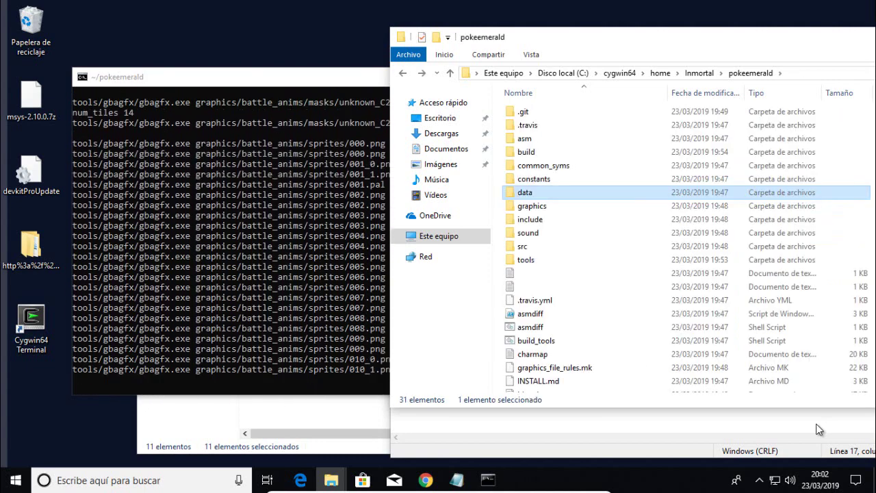
key(Up)
key(Return)
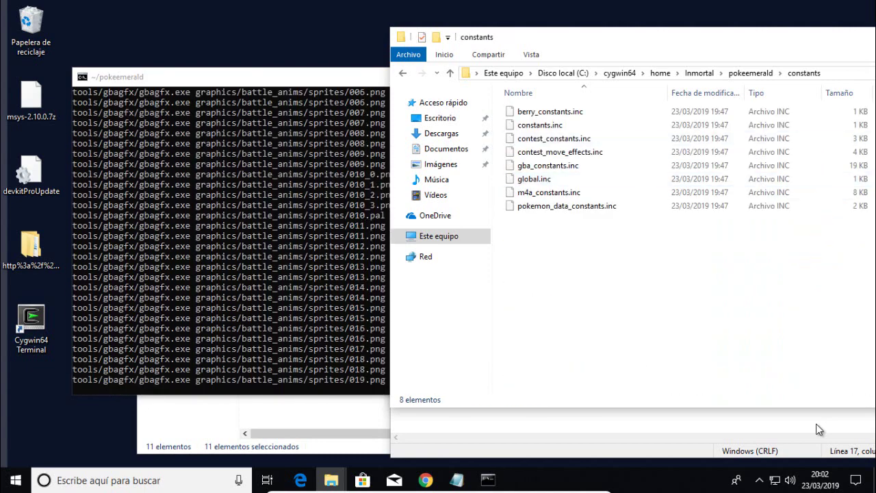
drag(553, 262, 534, 123)
click(569, 263)
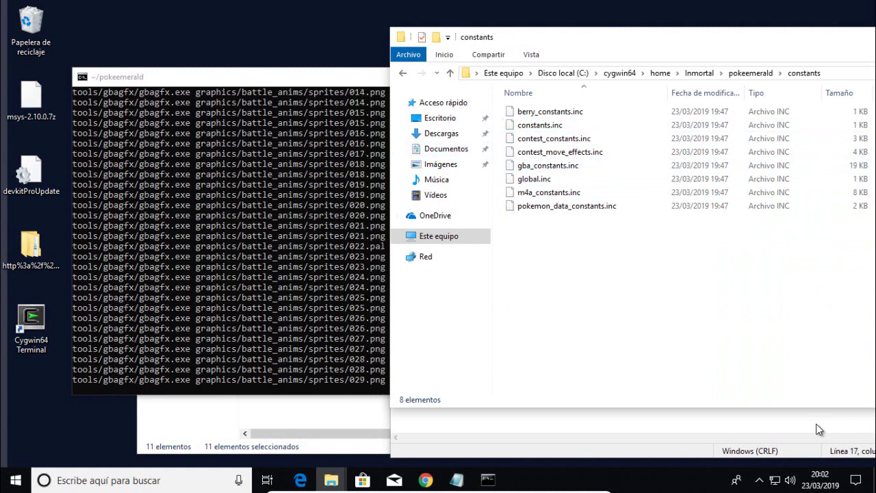
key(BackSpace)
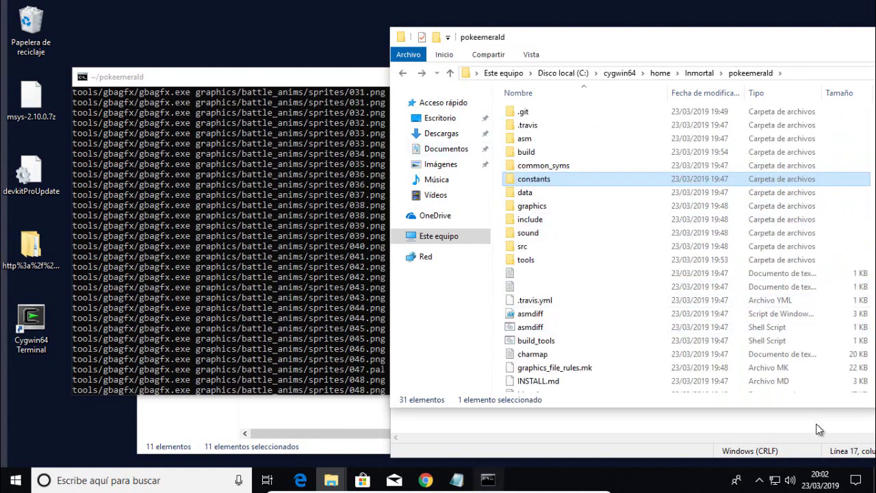
Step: Switch to Notepad and write the command make clear below make NODEP=1
key(alt+Tab)
click(819, 427)
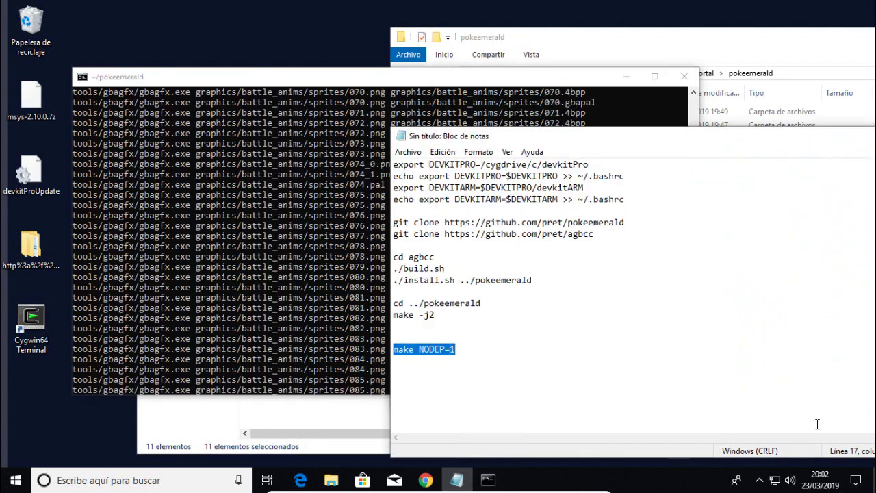
click(817, 423)
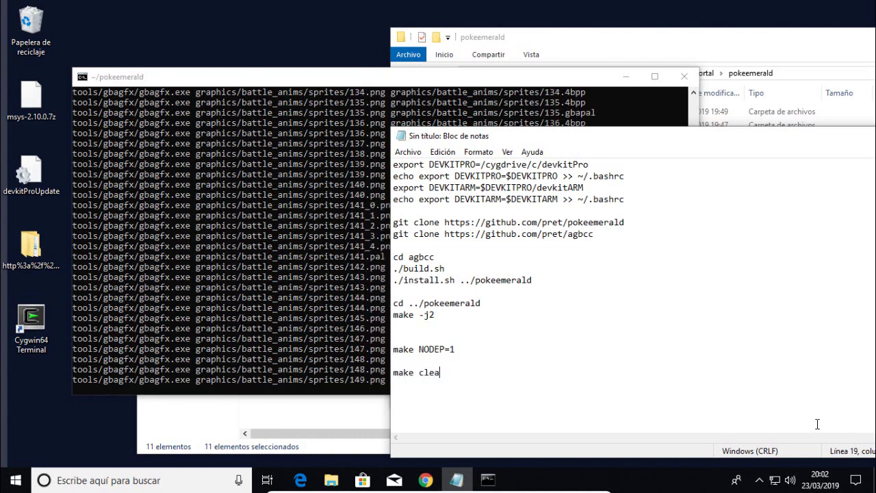
text(r)
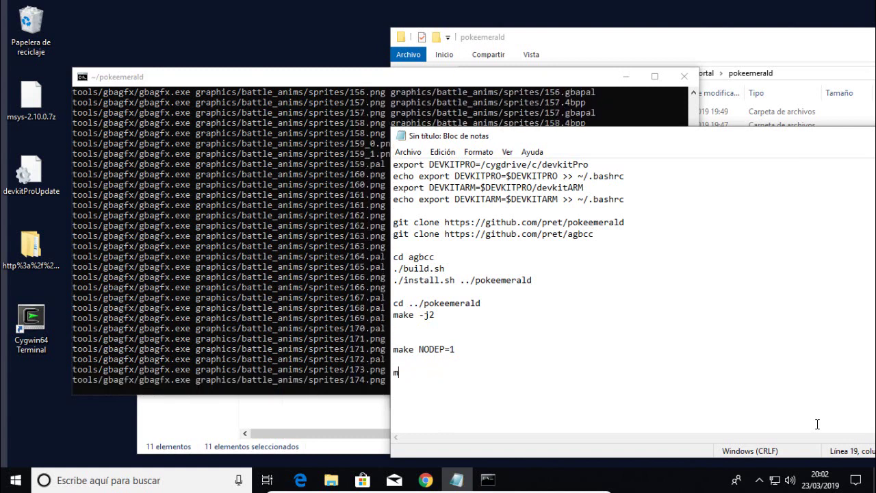
Step: Switch to File Explorer and open the sprites folder inside graphics/battle_anims of pokeemerald
key(alt+Tab)
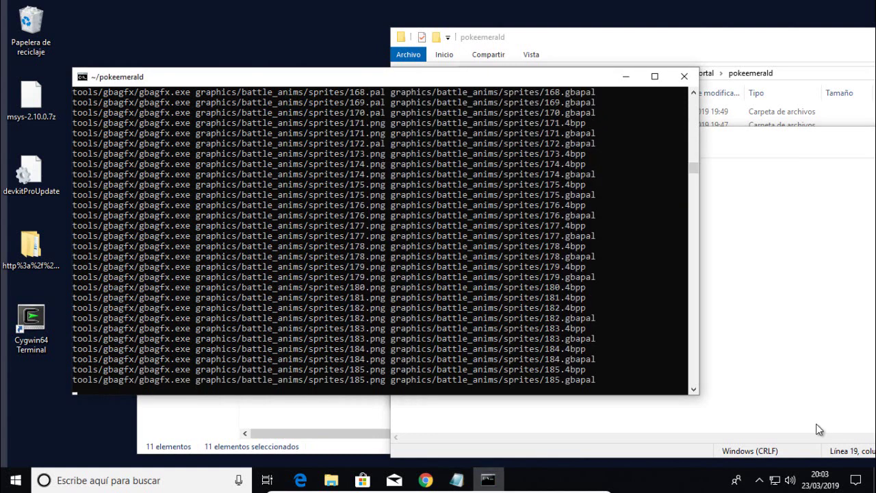
key(alt+Tab)
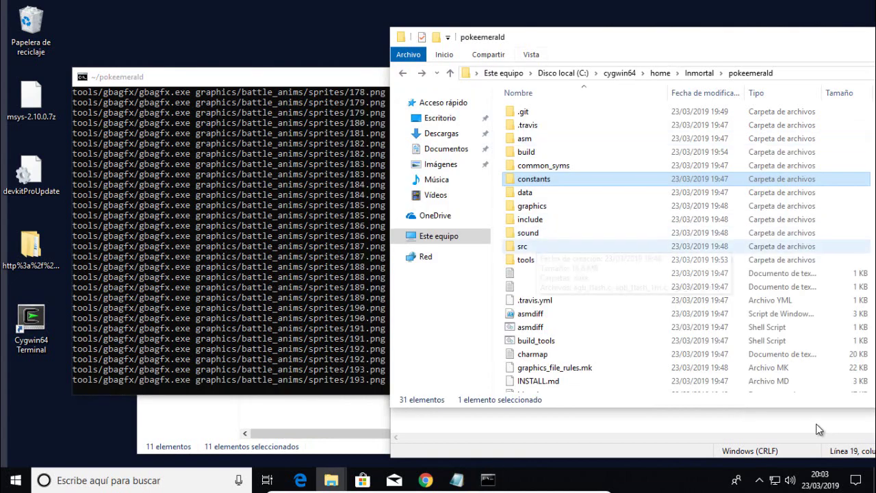
key(g)
key(Return)
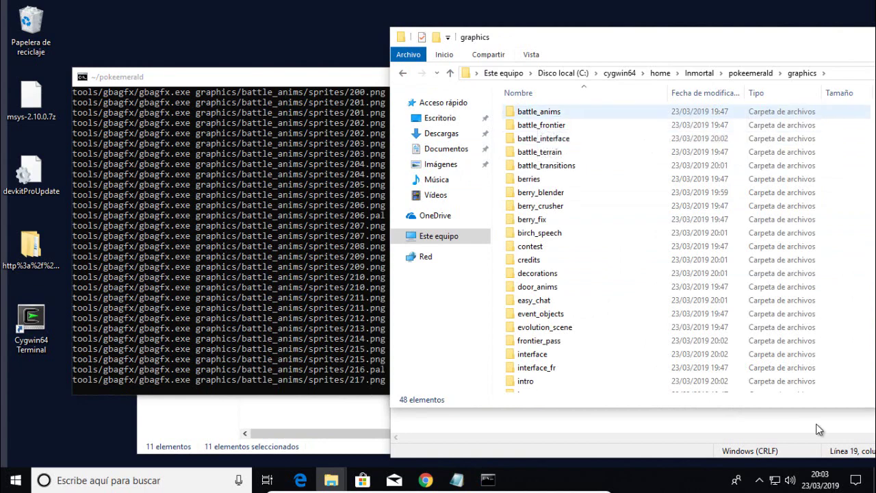
double_click(540, 112)
double_click(538, 139)
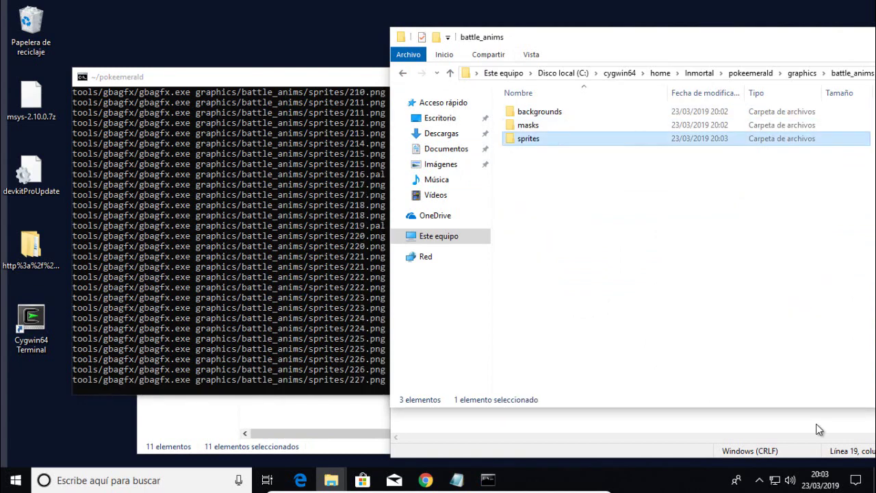
Step: Move the sprites folder window fully into view and examine the files at the end of its list
drag(571, 39, 427, 14)
key(Up)
key(Up)
key(Up)
key(Up)
scroll(478, 180, down, 4)
mouse_move(650, 17)
mouse_down()
mouse_move(392, 28)
mouse_move(450, 28)
mouse_up()
drag(761, 92, 761, 364)
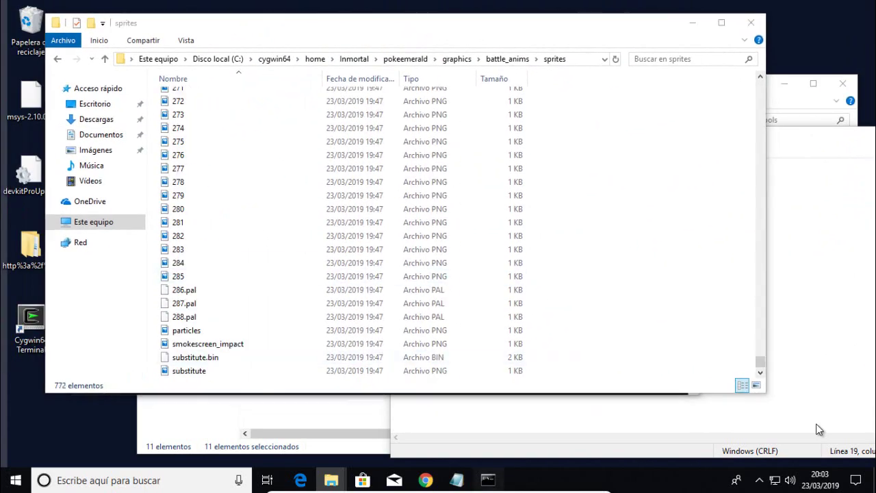
Step: Check the sprite conversion in the Cygwin terminal and examine the 4bpp and gbapal files in the sprites folder
key(alt+Tab)
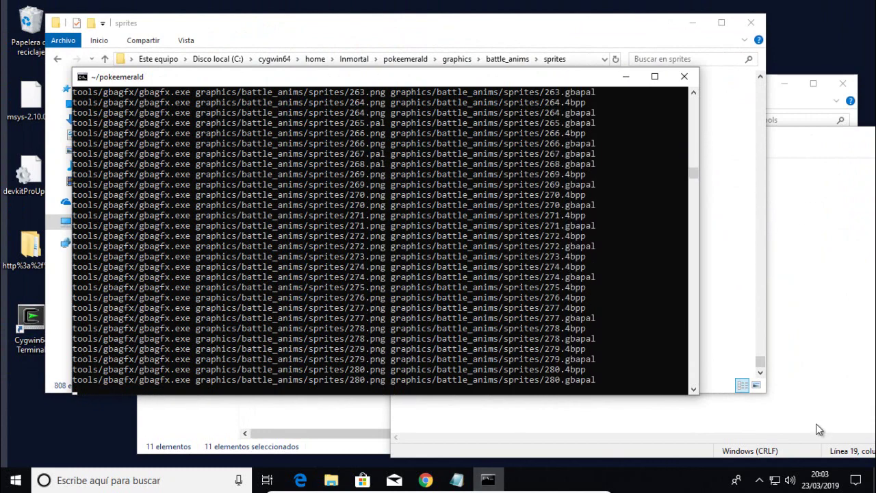
click(818, 424)
key(alt+Tab)
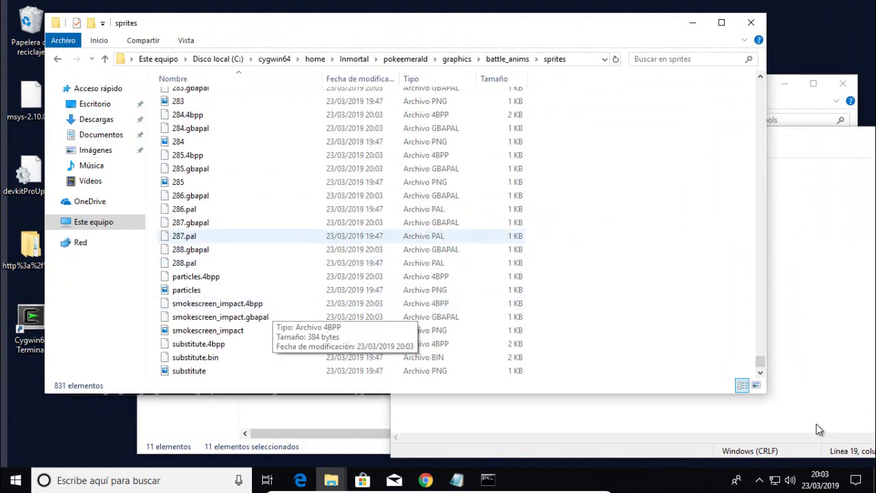
right_click(578, 194)
key(Down)
key(Return)
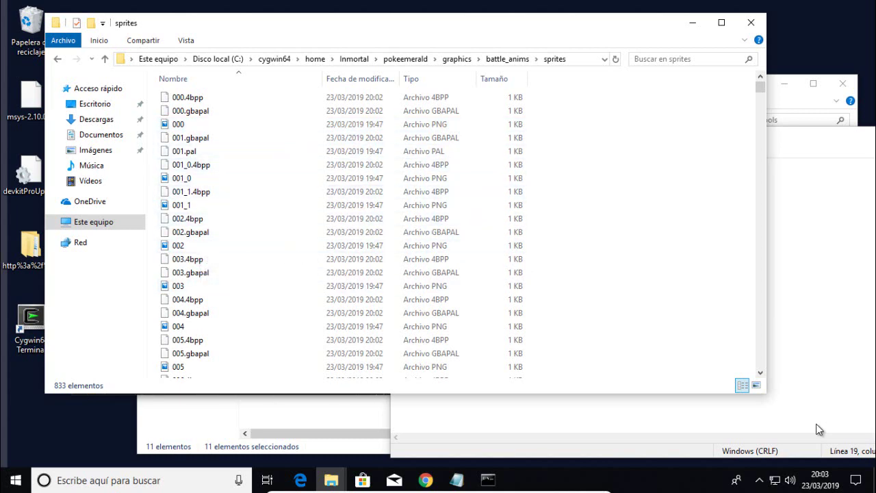
Step: Look at the command list in Notepad and go back from the sprites folder to battle_anims in File Explorer
click(818, 423)
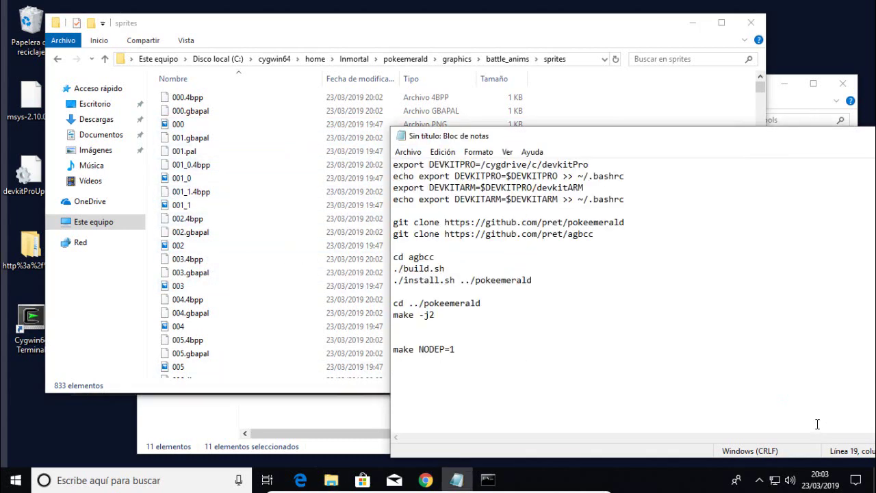
key(alt+Tab)
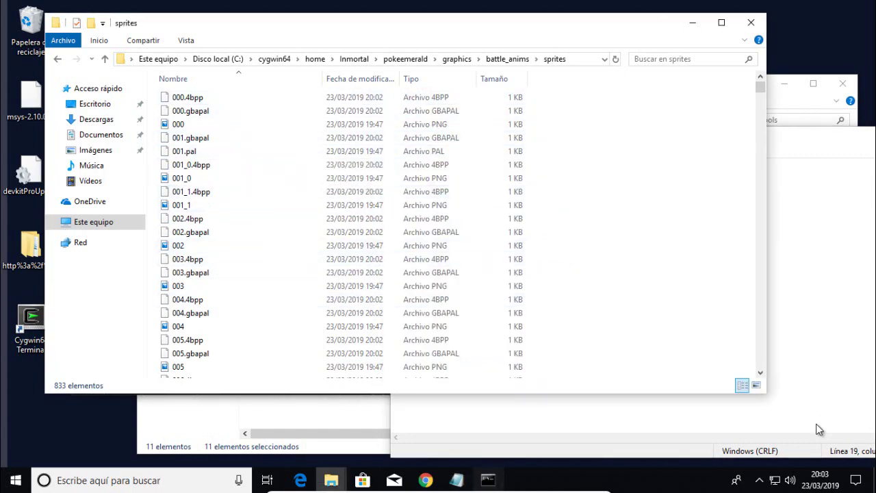
key(alt+Tab)
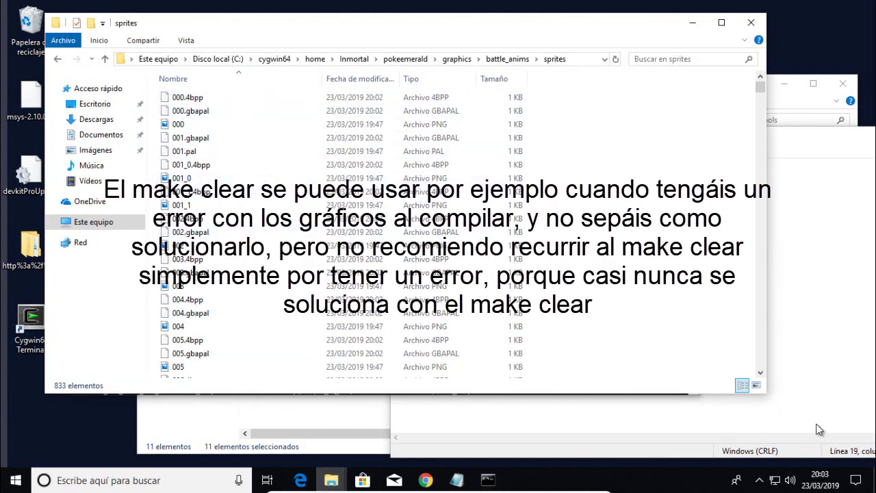
key(alt+Left)
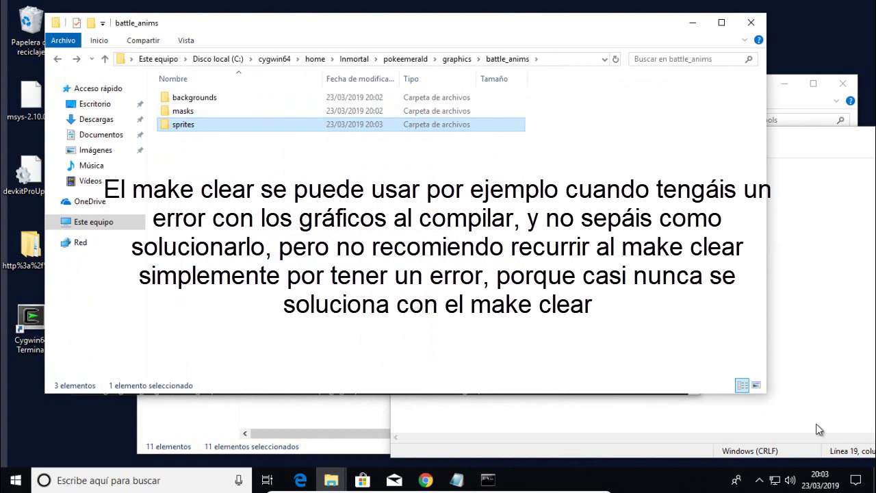
Step: Switch to the Cygwin terminal and follow the compile output, checking it against the command list in Notepad
click(485, 488)
click(452, 329)
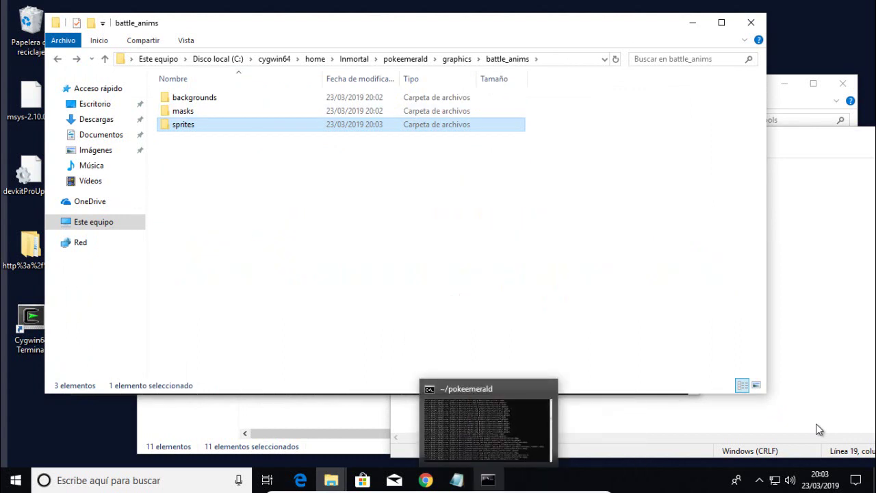
click(488, 431)
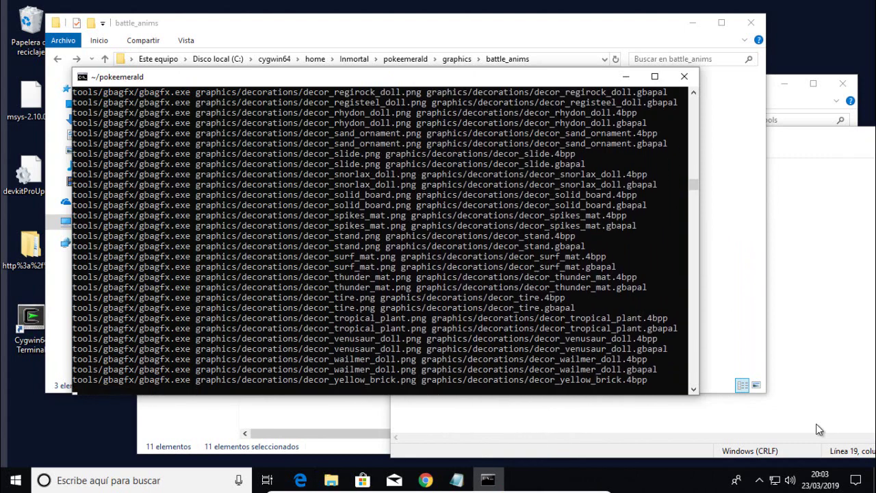
key(alt+Tab)
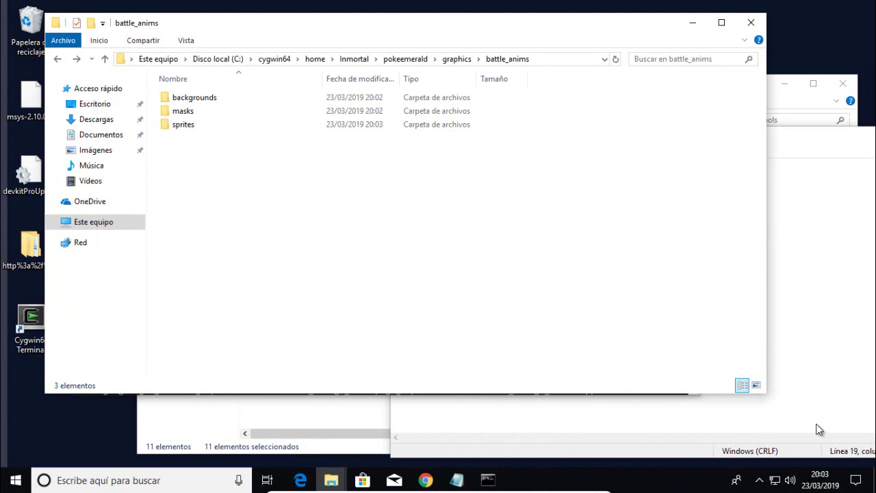
key(alt+Tab)
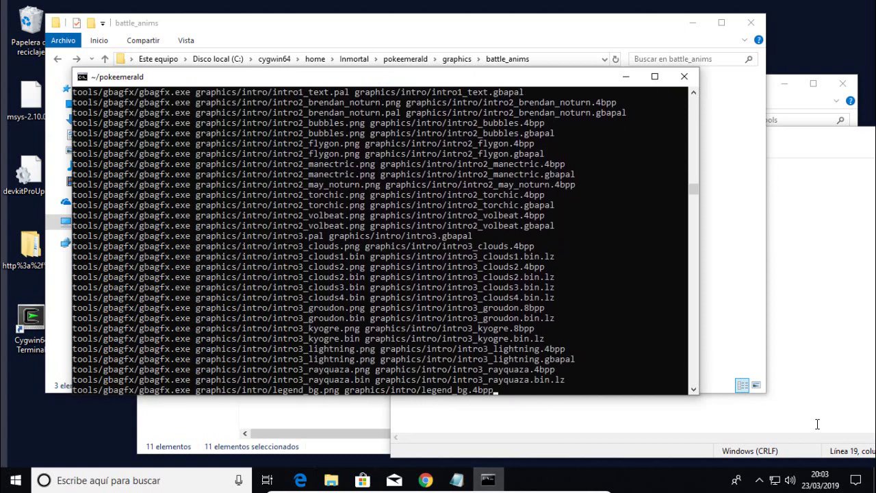
key(alt+Tab)
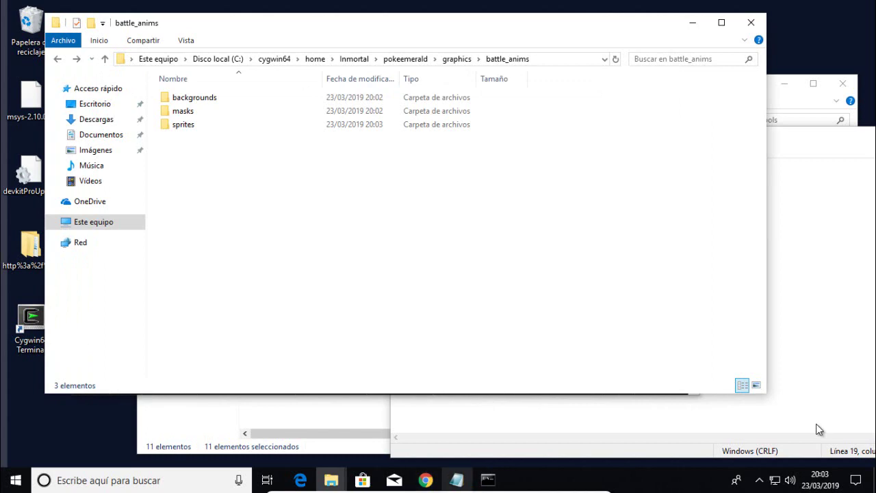
key(alt+Tab)
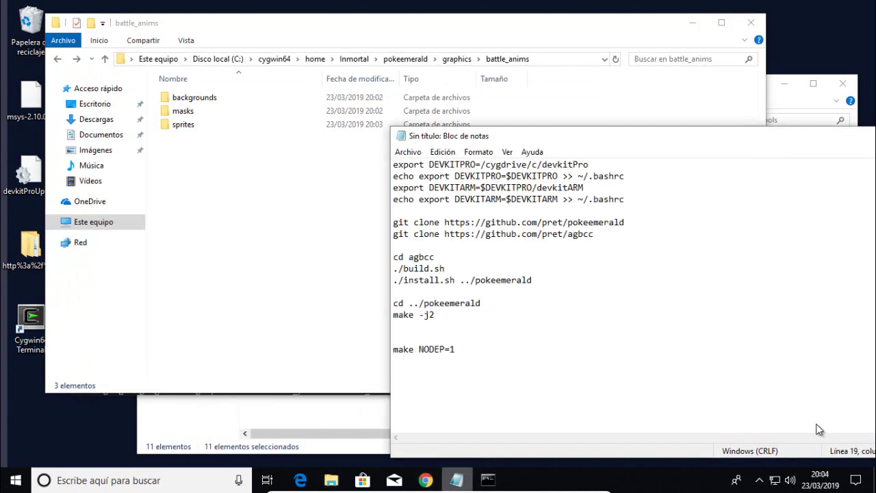
key(alt+Tab)
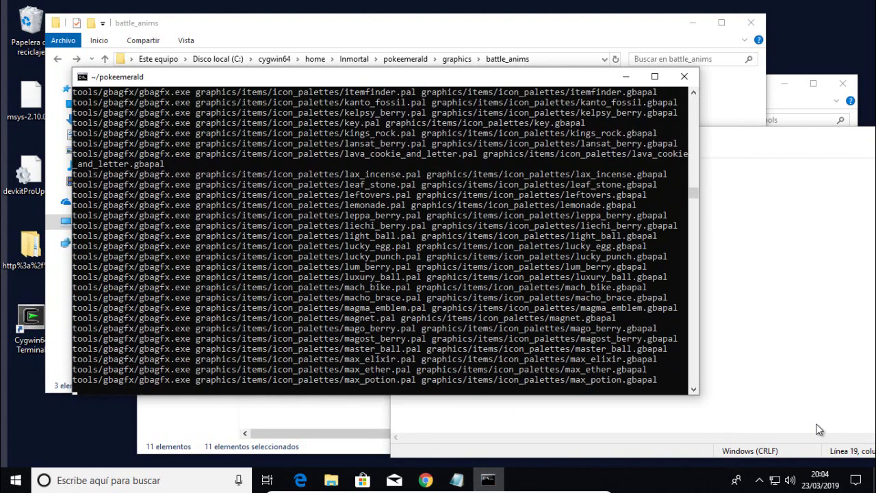
click(817, 424)
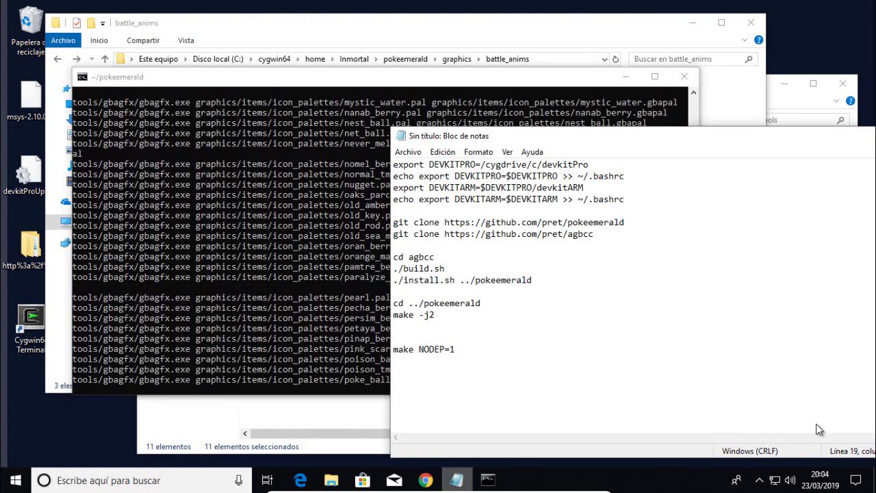
key(alt+Tab)
key(super+Down)
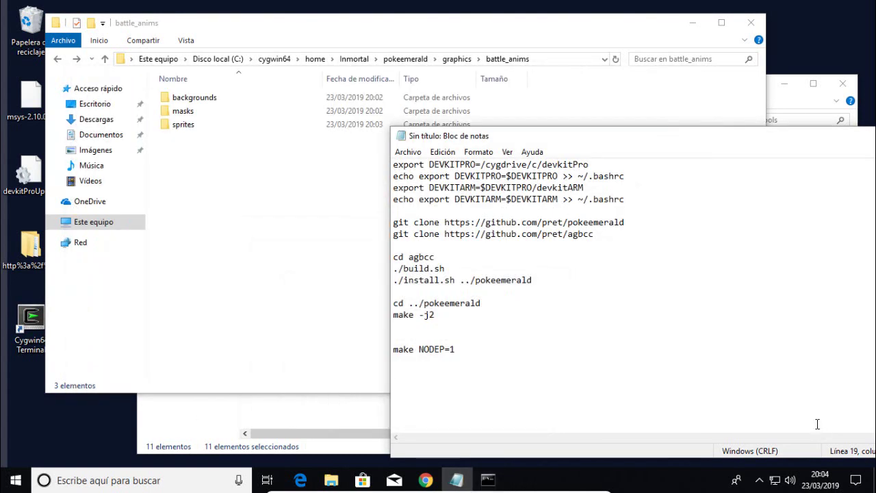
Step: Switch to File Explorer and go up from the battle_anims folder to the pokeemerald folder
key(super+Down)
key(alt+Up)
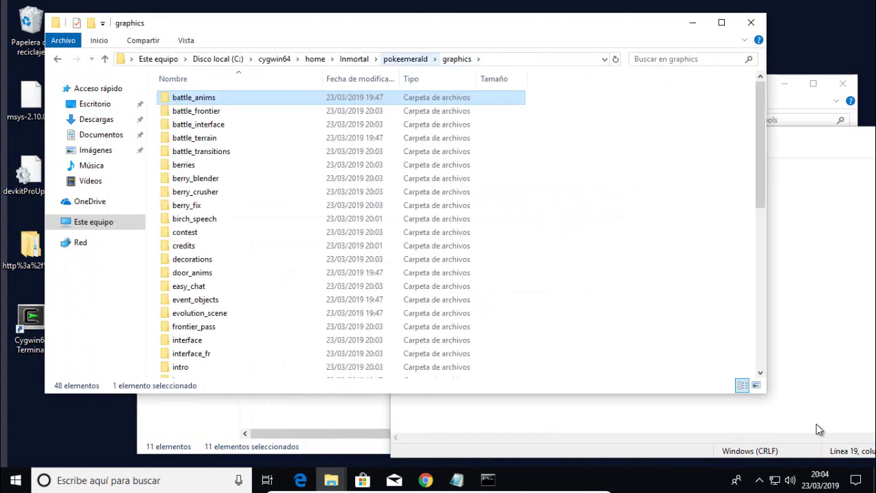
key(alt+Up)
key(alt+Tab)
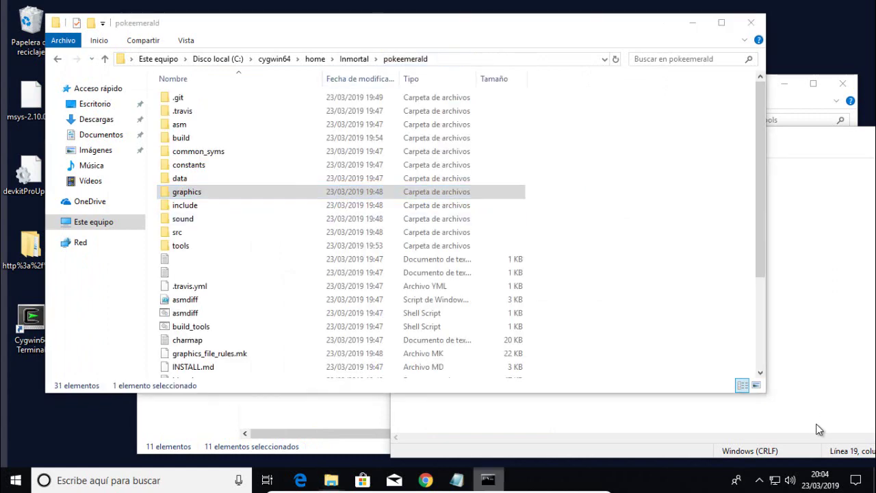
Step: Close the File Explorer window showing the tools folder of pokeruby-tools-master
click(817, 424)
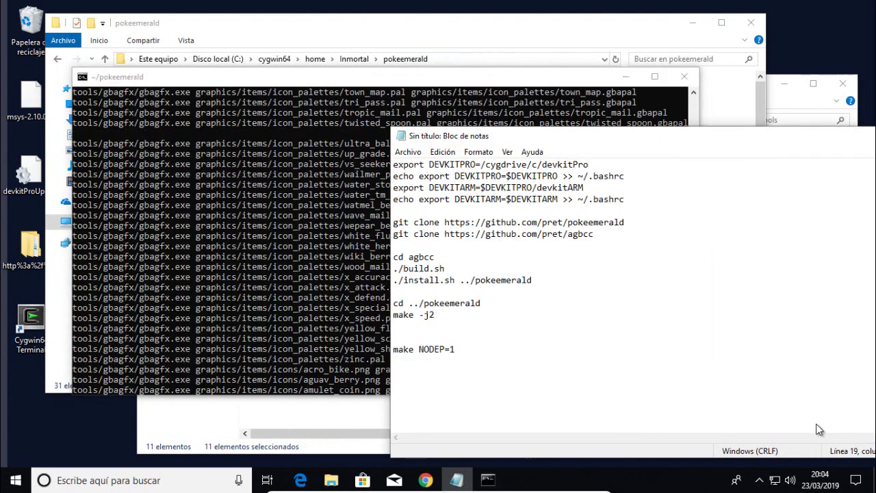
key(alt+Tab)
click(820, 429)
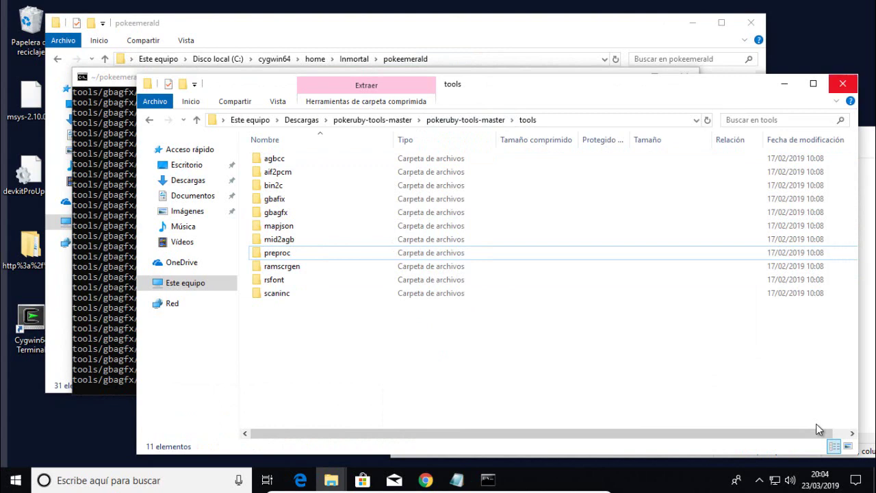
click(843, 84)
Step: Switch to the pokeemerald window in File Explorer and open its graphics folder
key(super+2)
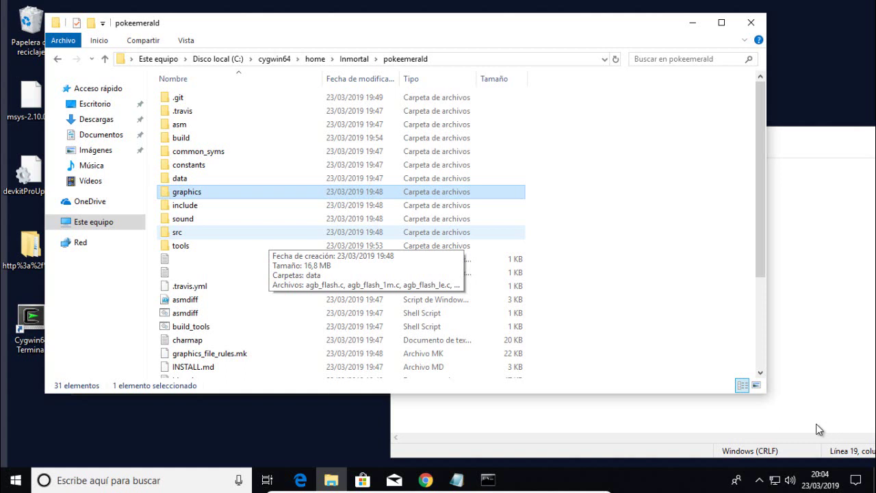
click(818, 426)
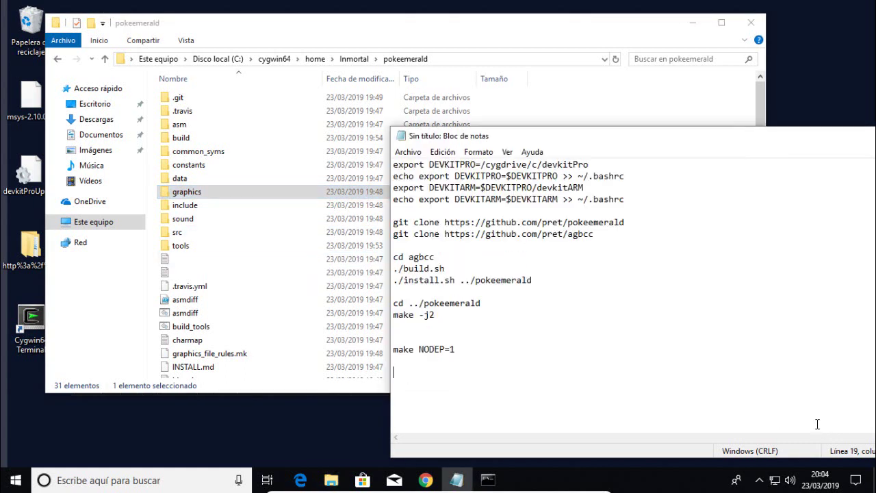
double_click(187, 192)
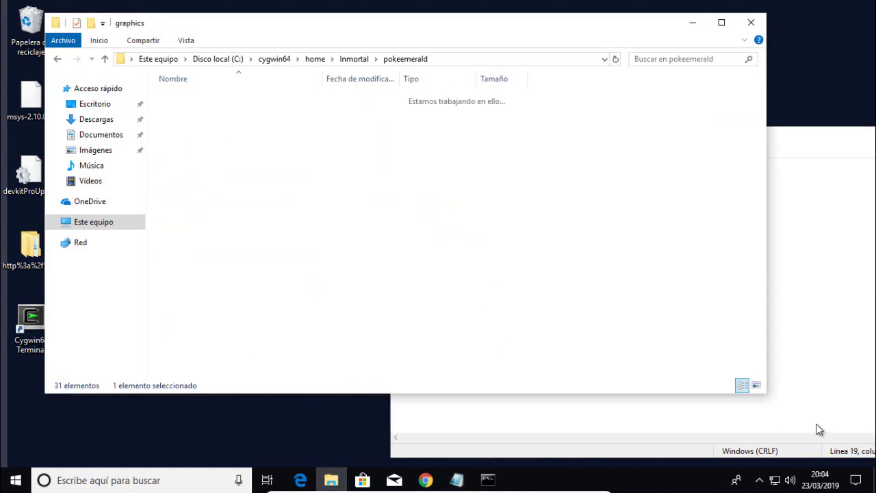
Step: Open the types folder inside graphics and view its image thumbnails
scroll(274, 317, down, 7)
key(Down)
key(Down)
key(Down)
key(Down)
key(Down)
key(Down)
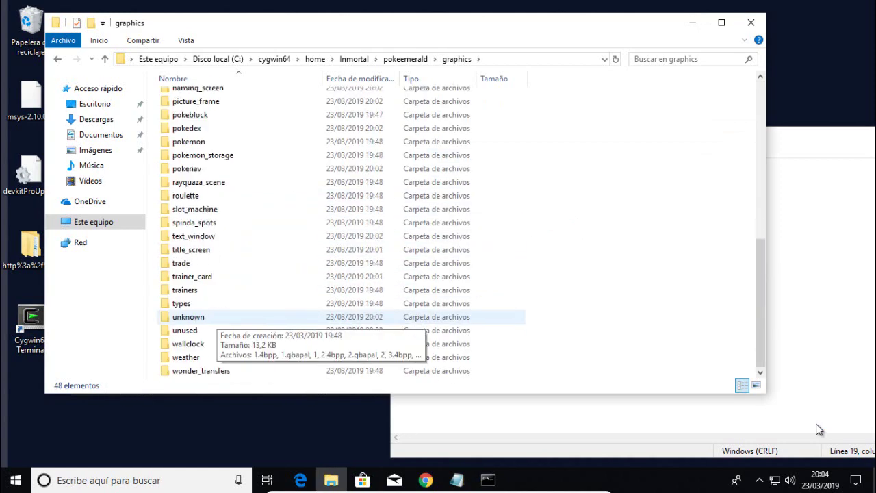
key(Up)
key(Return)
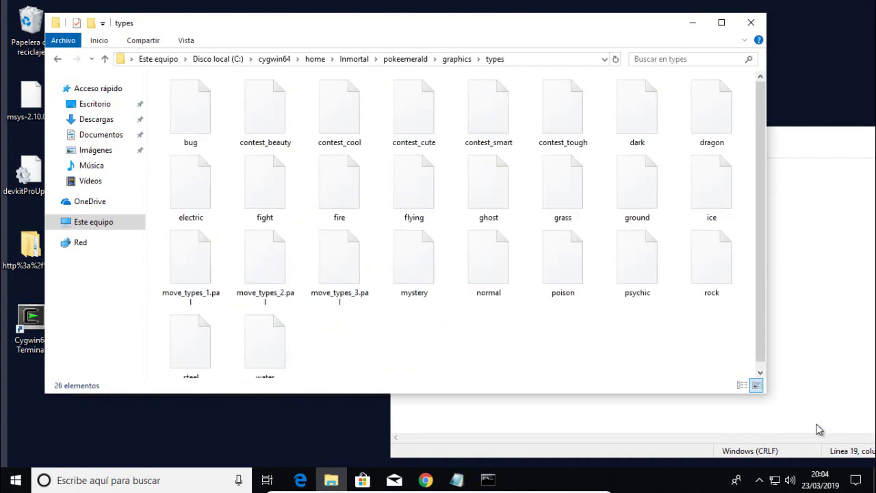
key(Down)
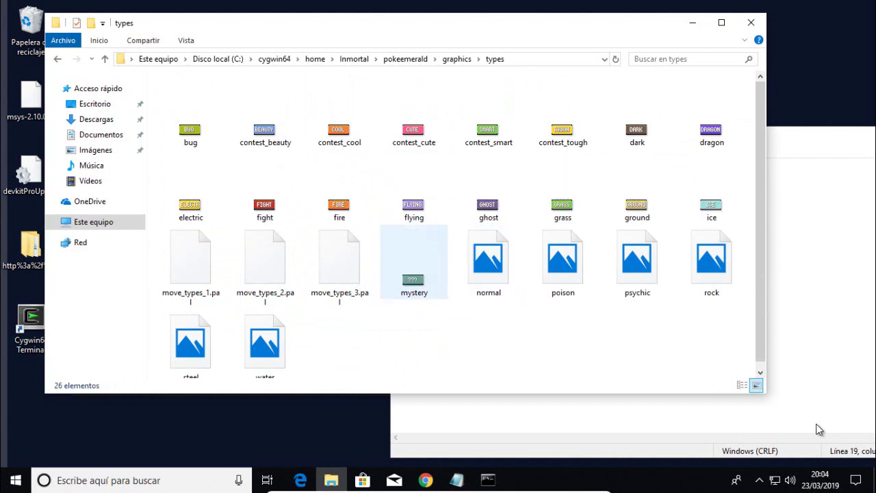
key(Up)
Step: Check the file properties of the flying image in the types folder, and close them without changes
click(414, 197)
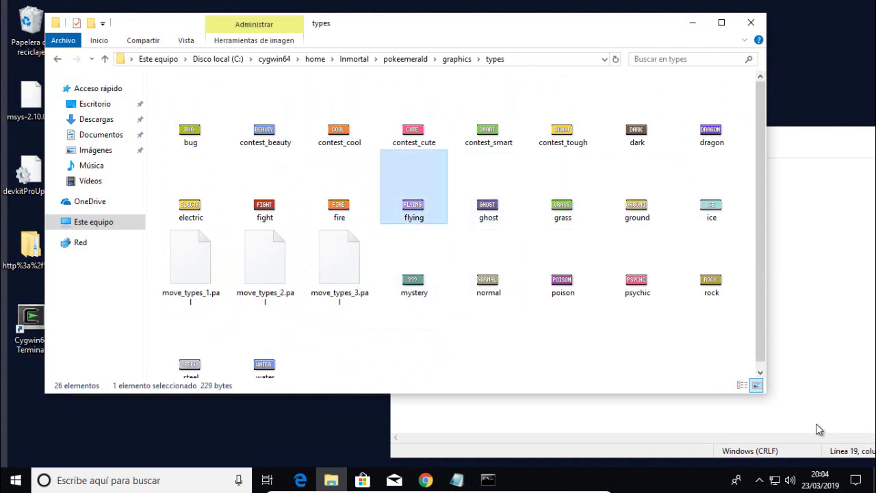
right_click(417, 198)
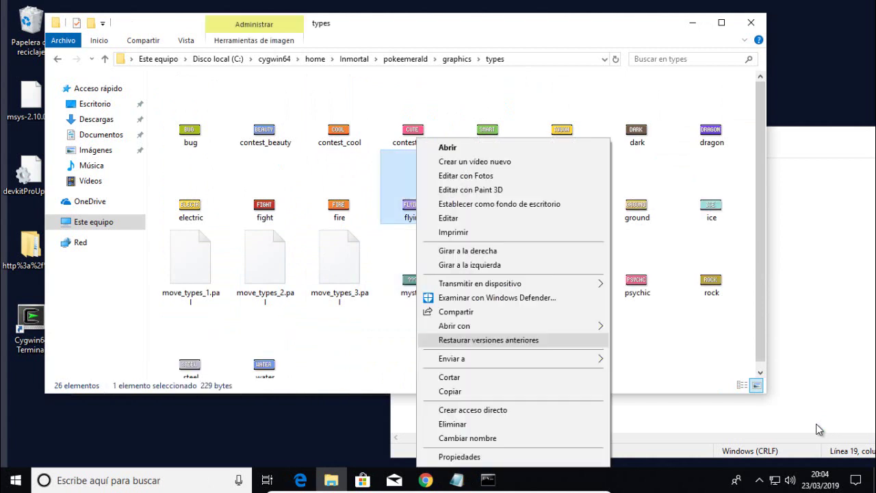
click(460, 458)
key(ctrl+Right)
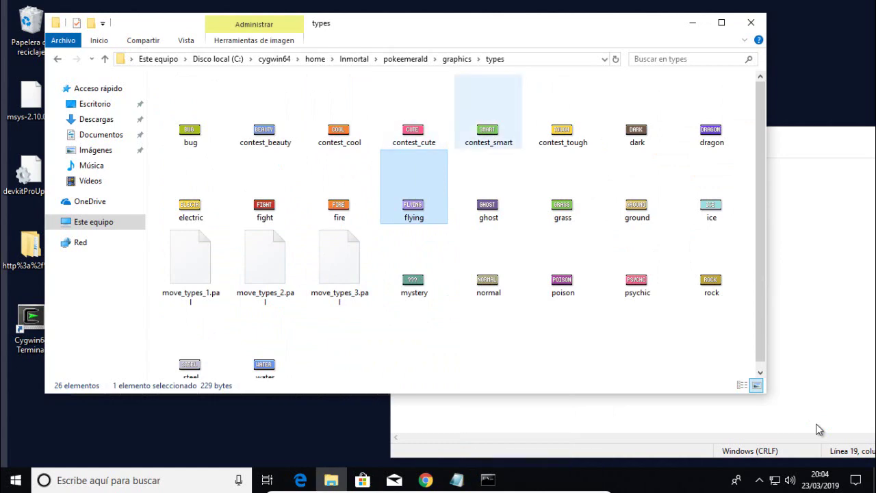
key(alt+Return)
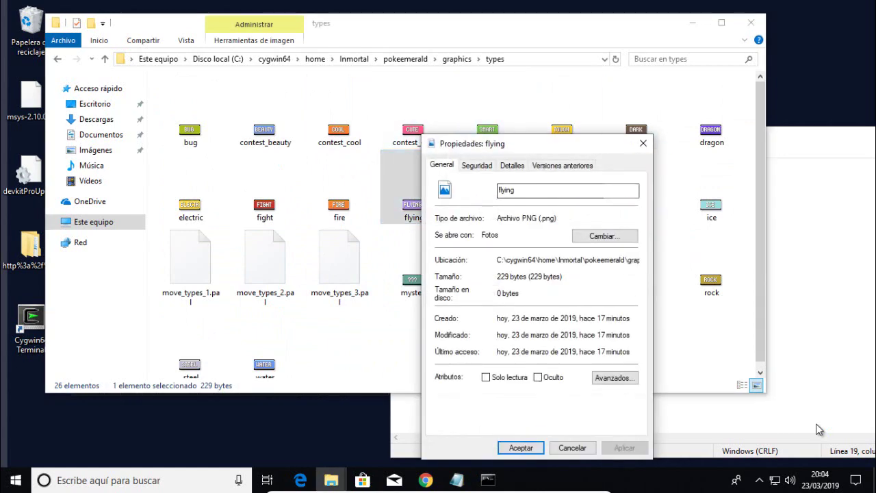
key(Escape)
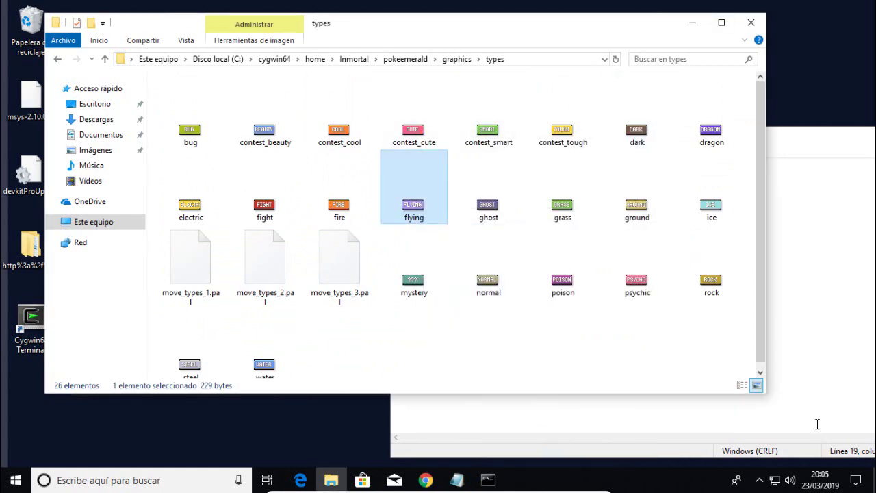
click(414, 180)
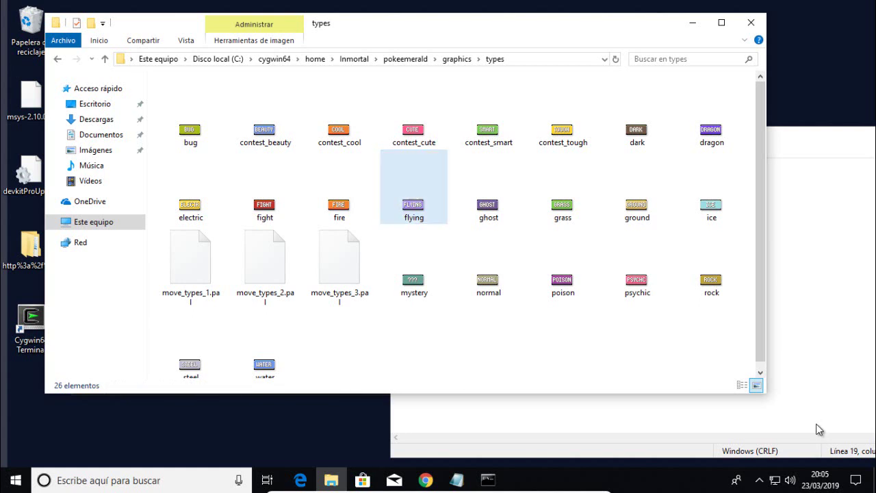
key(Tab)
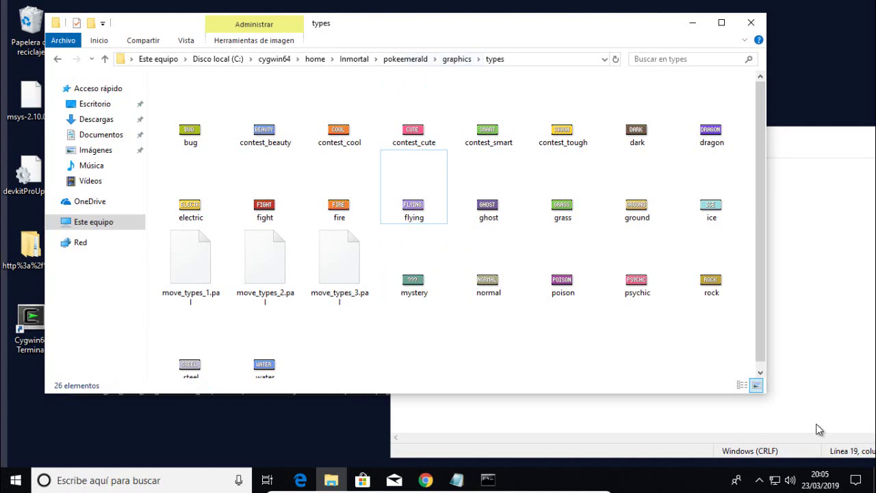
click(817, 429)
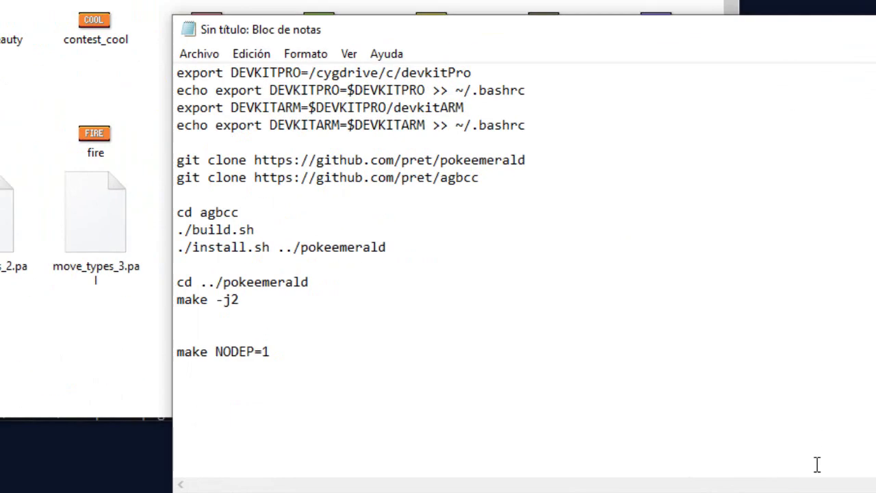
text(cd ../pokeemer)
text(a)
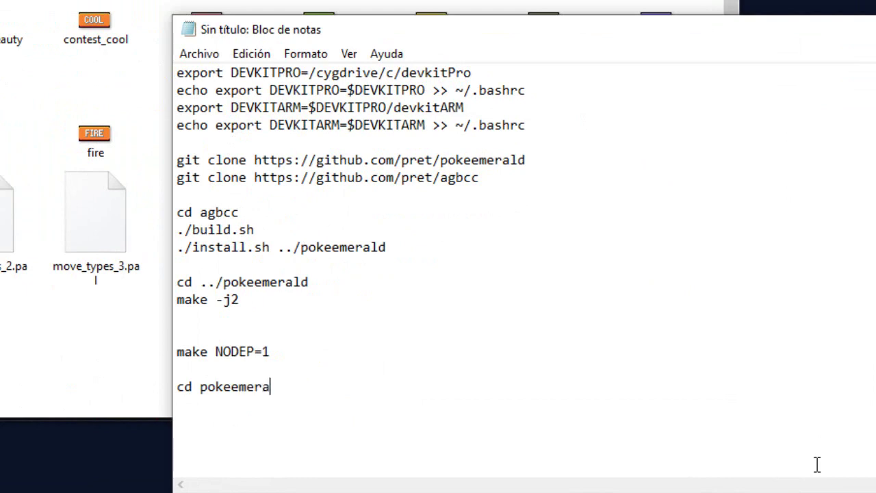
text(ld)
key(BackSpace)
key(BackSpace)
key(BackSpace)
key(BackSpace)
key(BackSpace)
key(BackSpace)
key(BackSpace)
key(BackSpace)
key(BackSpace)
key(BackSpace)
key(BackSpace)
key(BackSpace)
key(BackSpace)
key(BackSpace)
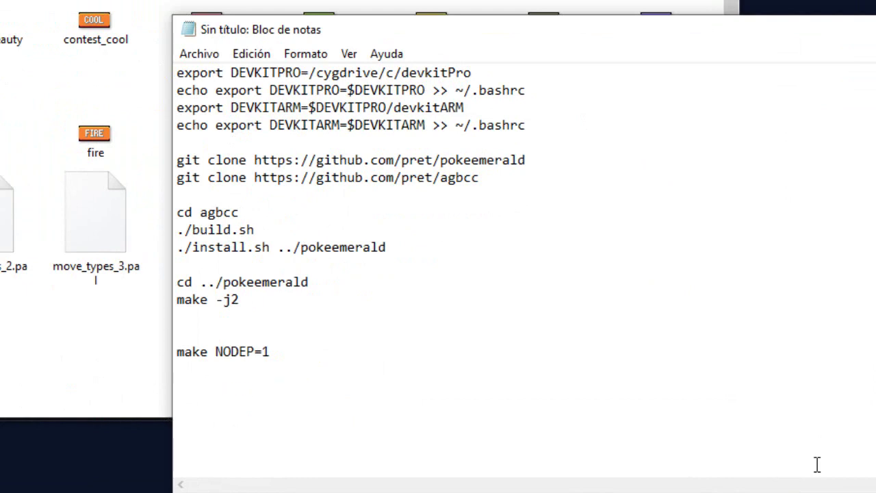
key(alt+Tab)
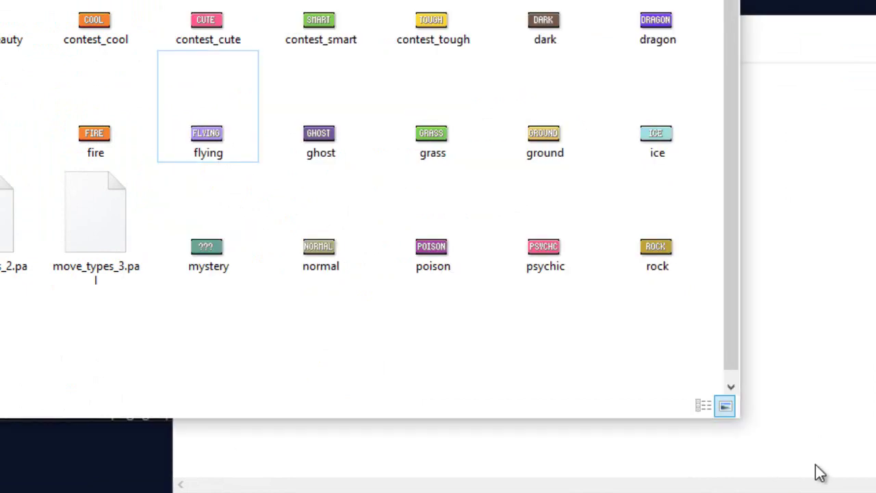
Step: Switch to Notepad and write the command touch graphics/types/flying.png below the make NODEP=1 line
click(818, 466)
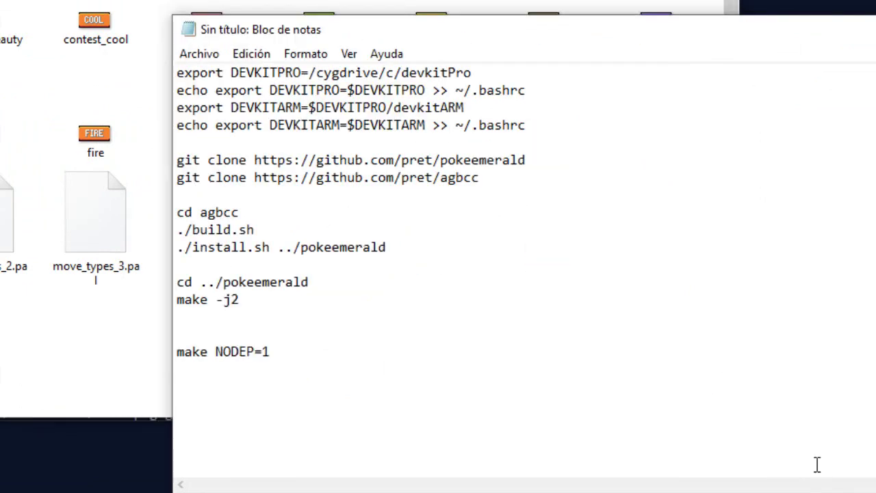
text(touch graphics)
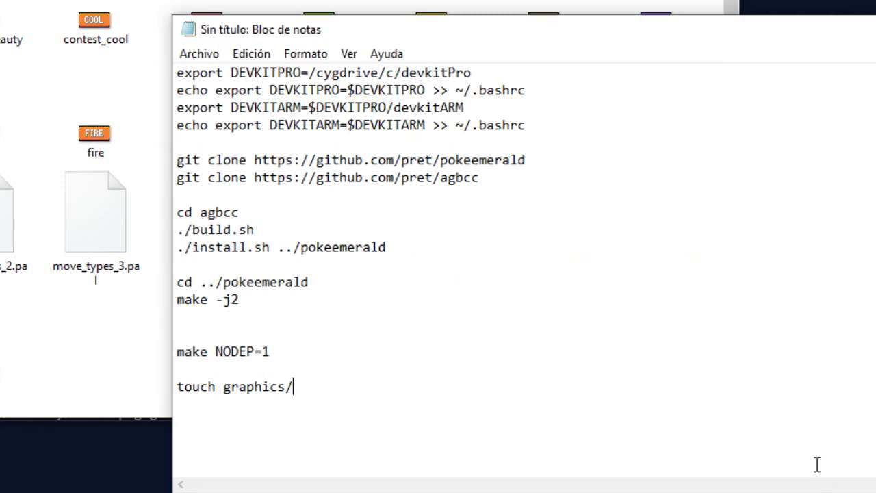
text(/types)
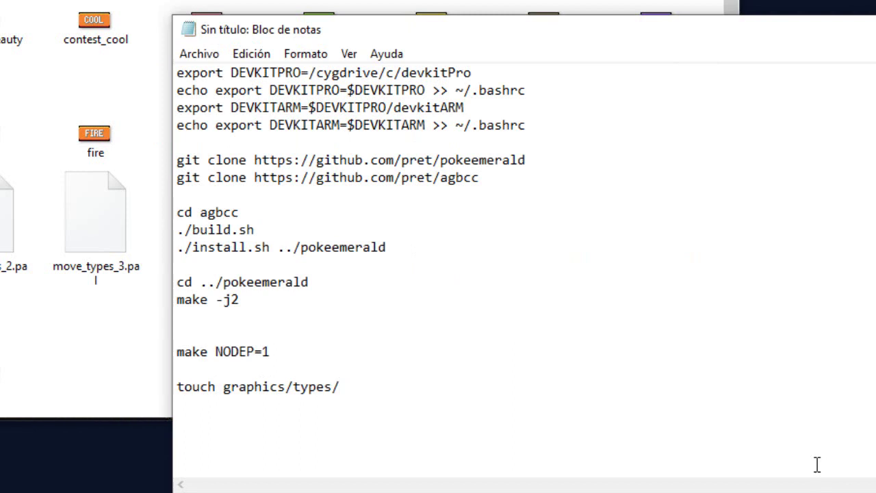
text(/flying.pn)
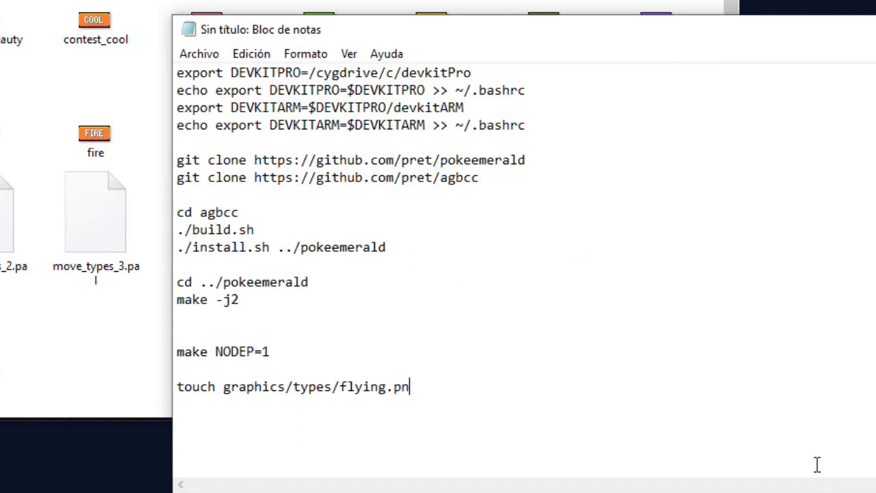
text(g)
Step: Erase the touch command from the end of the Notepad command list
key(BackSpace)
key(BackSpace)
key(BackSpace)
key(BackSpace)
key(BackSpace)
key(BackSpace)
key(BackSpace)
key(BackSpace)
key(BackSpace)
key(BackSpace)
key(BackSpace)
key(BackSpace)
key(BackSpace)
key(BackSpace)
key(BackSpace)
key(BackSpace)
key(BackSpace)
key(BackSpace)
key(BackSpace)
key(BackSpace)
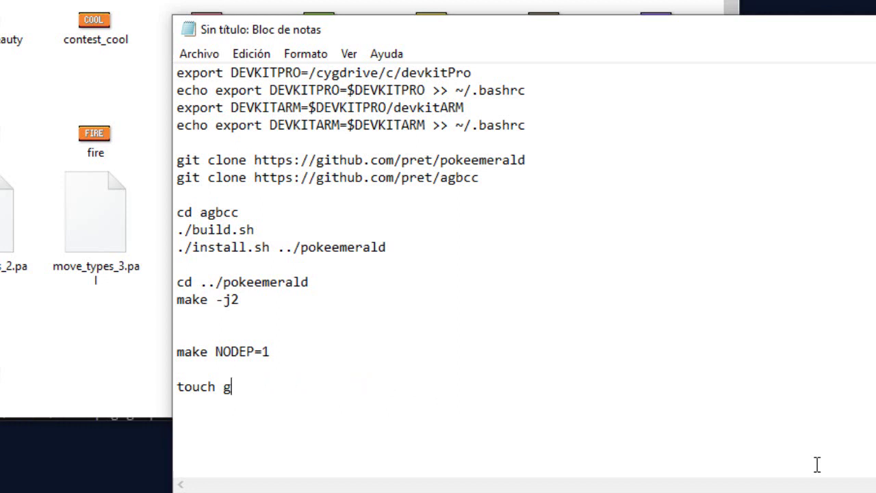
key(BackSpace)
key(BackSpace)
key(BackSpace)
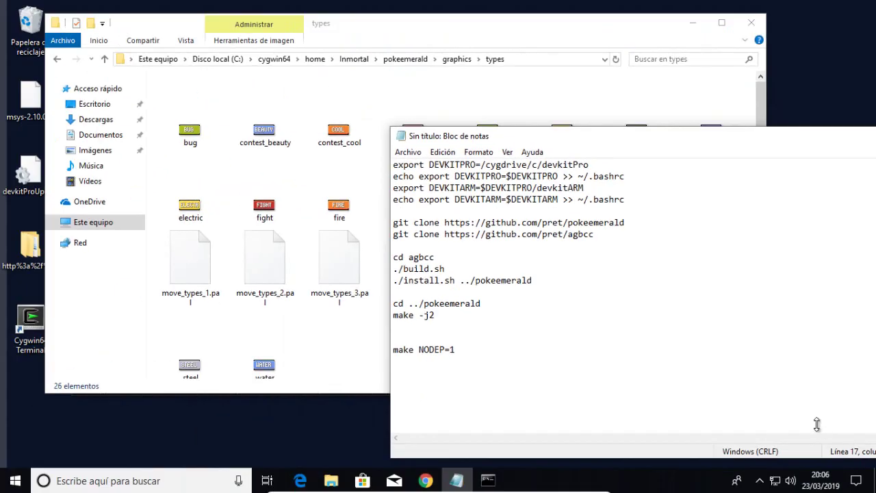
Step: Switch to the Cygwin terminal to follow the graphics conversion output, comparing it with the Notepad command list
key(alt+Tab)
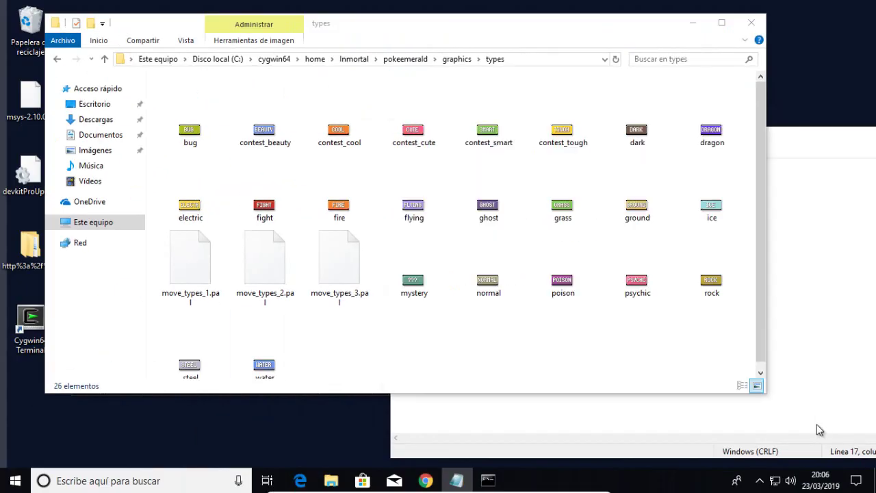
key(alt+Tab)
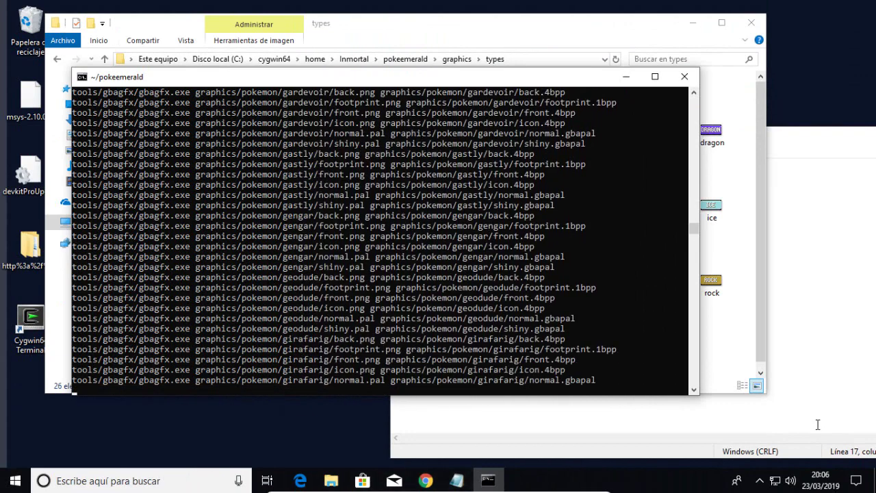
key(alt+Tab)
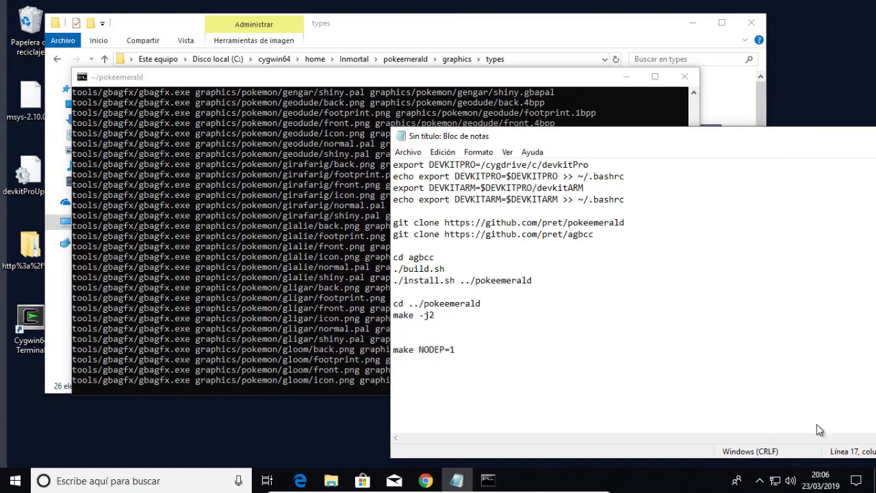
key(alt+Tab)
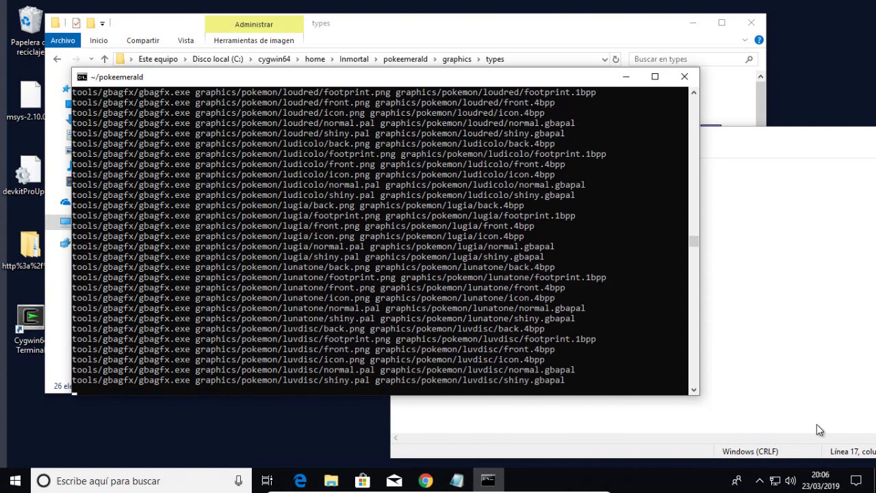
click(820, 428)
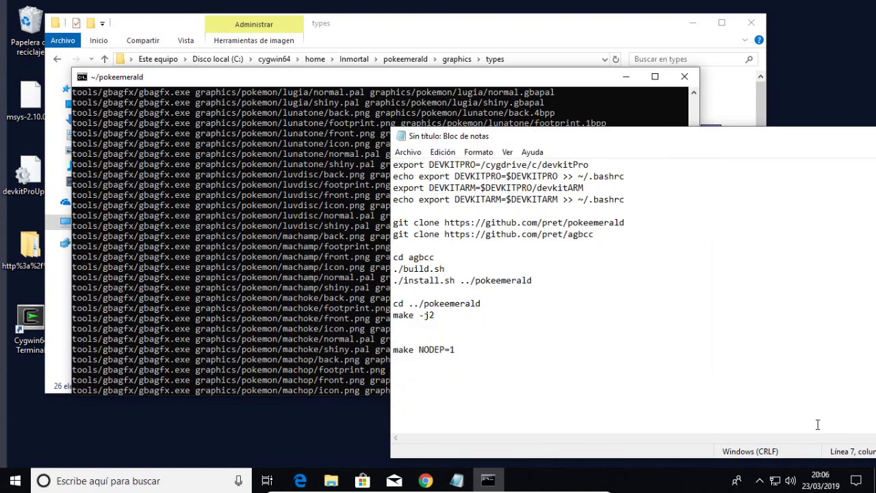
Step: Switch to File Explorer, go to the pokeemerald folder and look over the Makefile and neighbouring rule files
click(479, 40)
click(405, 59)
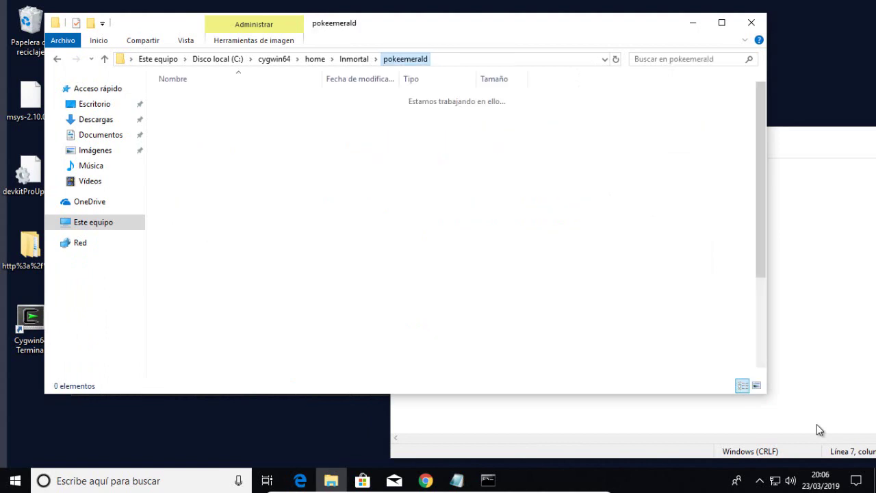
scroll(235, 199, down, 4)
key(Down)
key(Up)
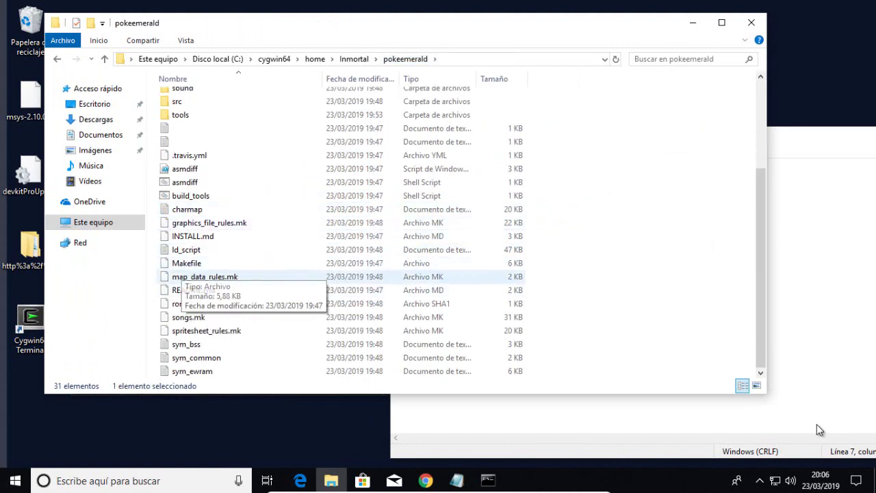
key(Down)
key(Up)
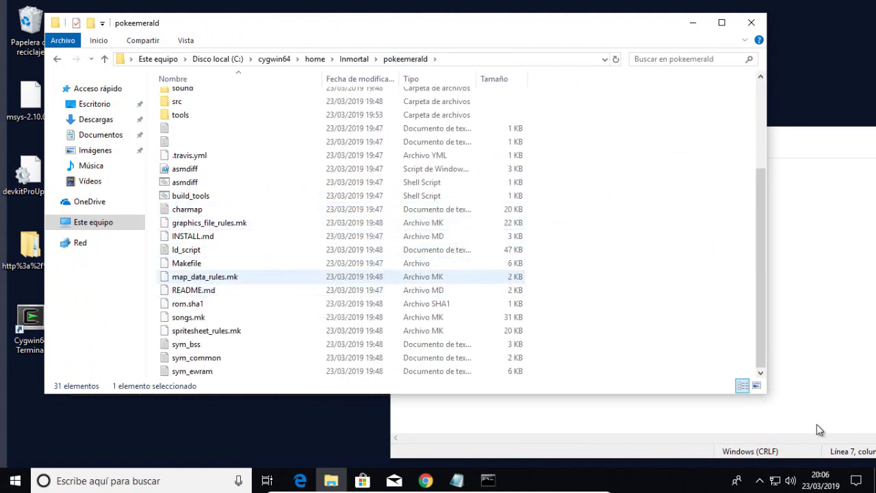
key(Down)
key(Up)
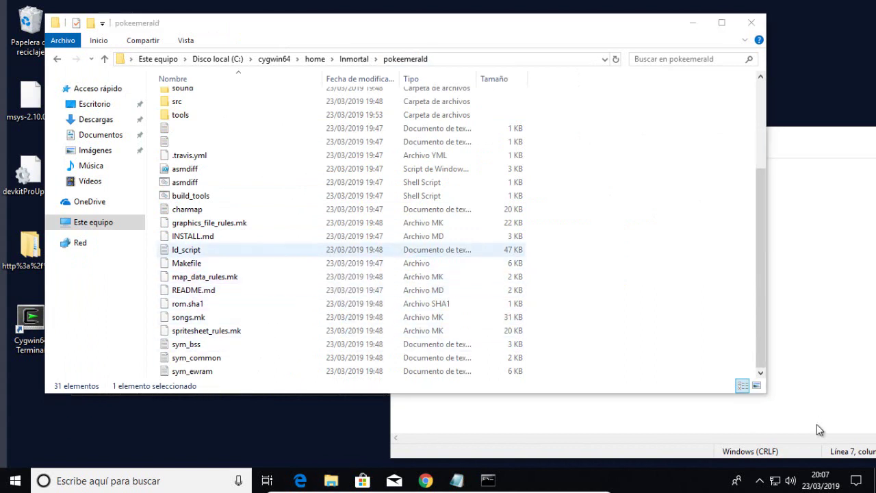
click(582, 237)
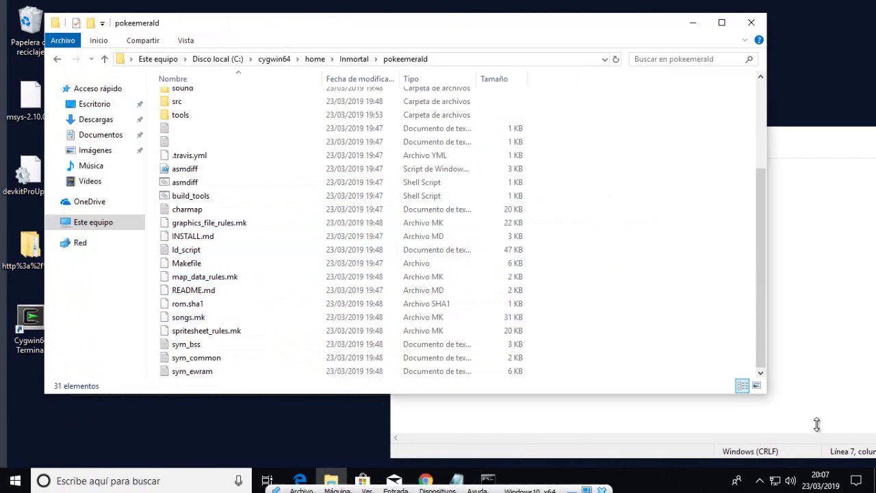
Step: Switch to Chrome, search for notepad++ in a new tab and open its official download page
click(426, 480)
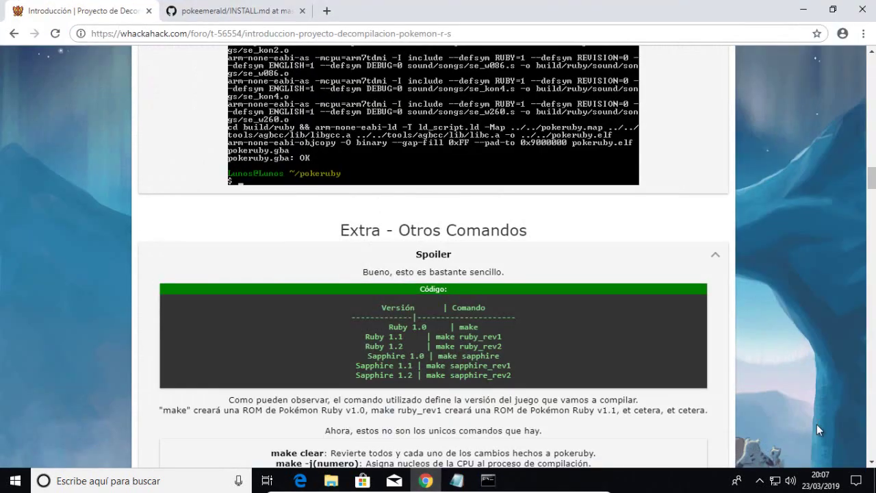
key(ctrl+t)
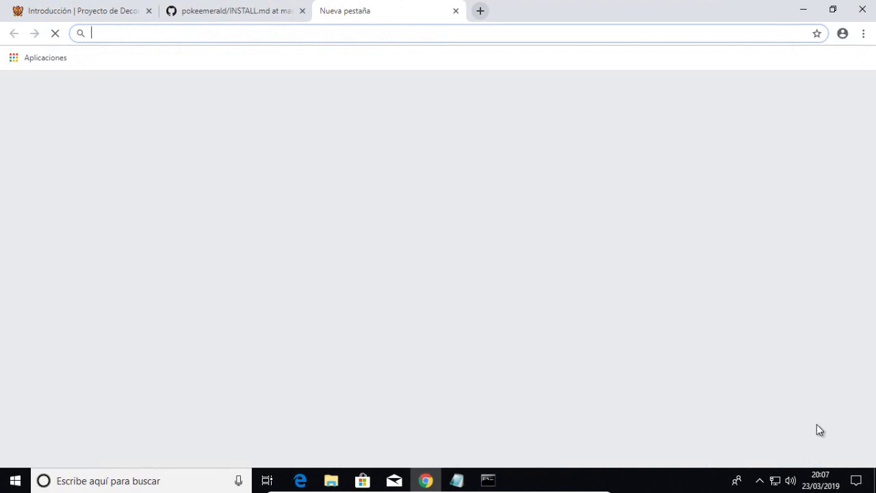
text(note)
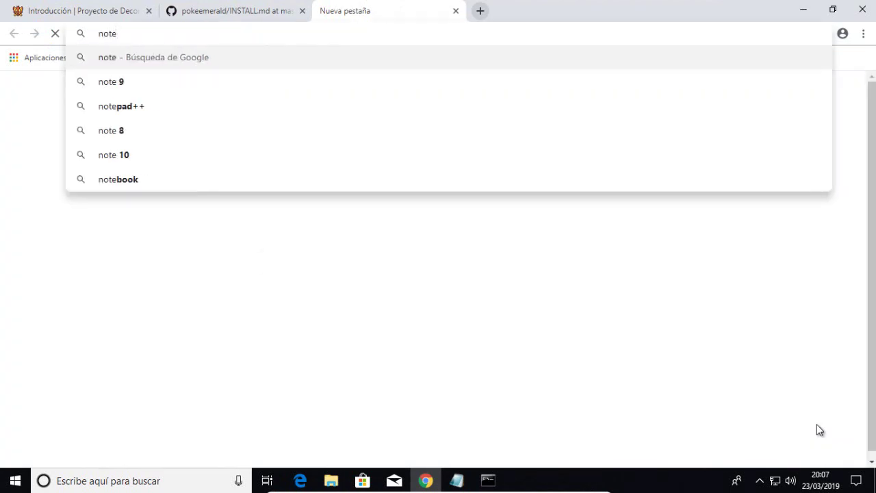
text(pad++)
key(Return)
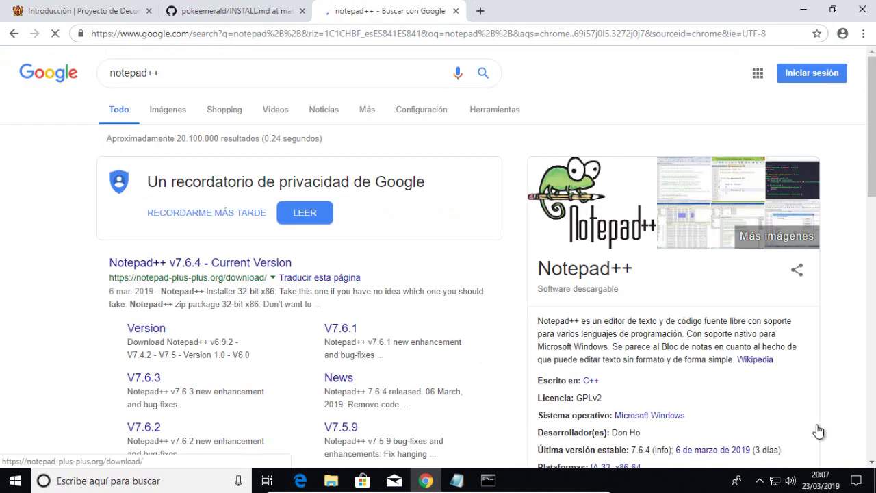
click(819, 431)
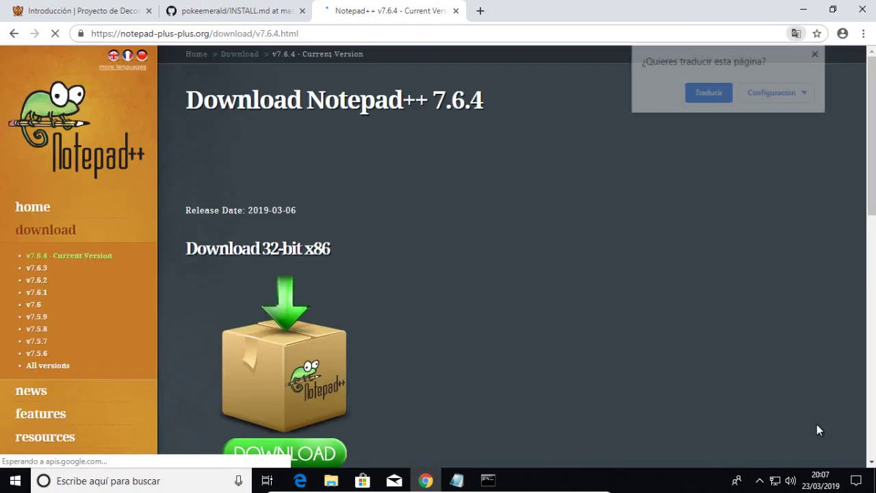
Step: Download the Notepad++ 7.6.4 installer and check on the build output in the Cygwin terminal
scroll(819, 428, down, 1)
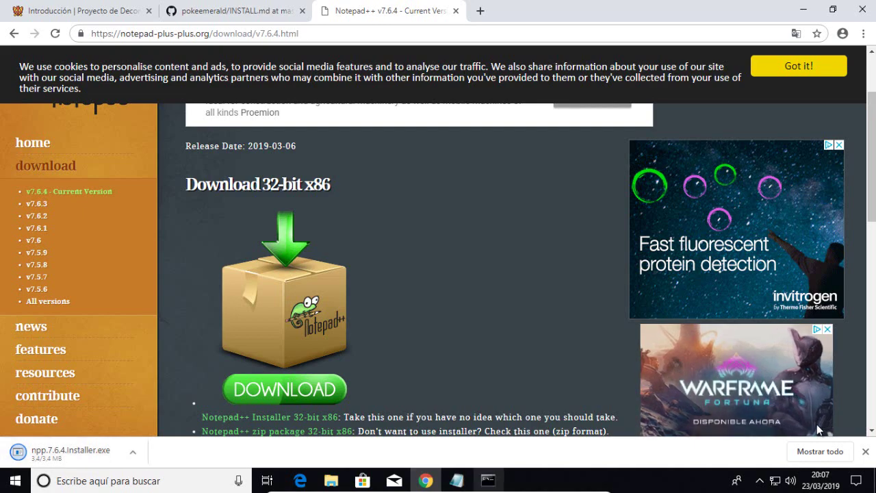
key(alt+Tab)
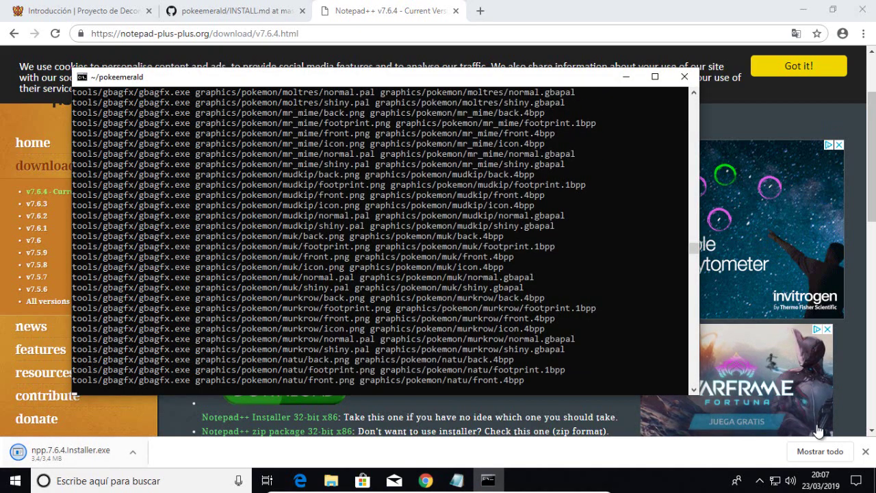
key(alt+Tab)
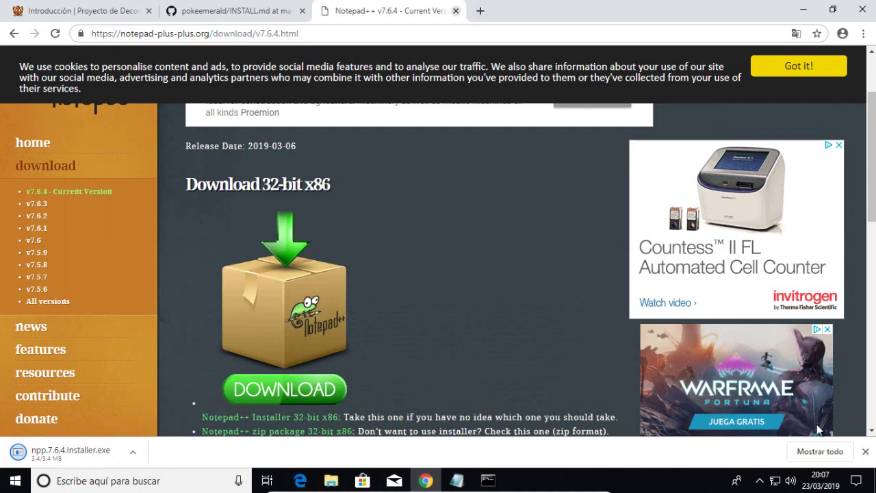
Step: Go back to the forum's decompilation guide in Chrome and reread its section on compiling the ROM with make
key(ctrl+1)
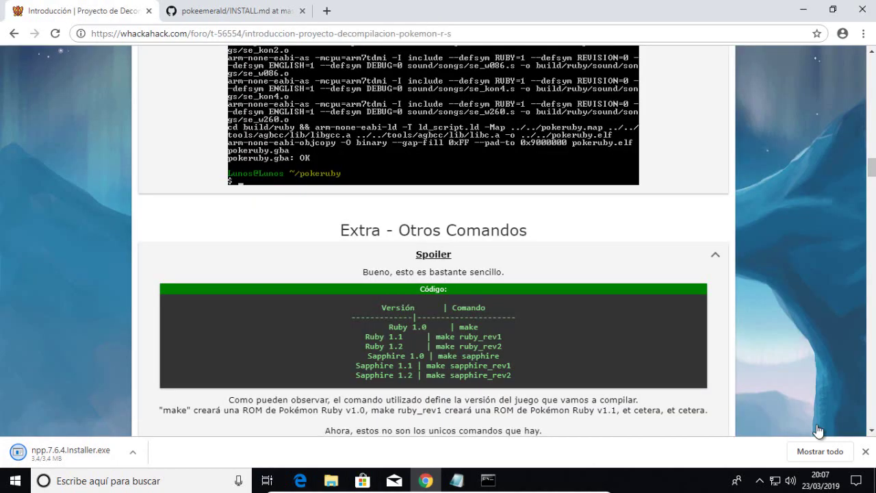
scroll(819, 430, up, 5)
scroll(819, 430, down, 5)
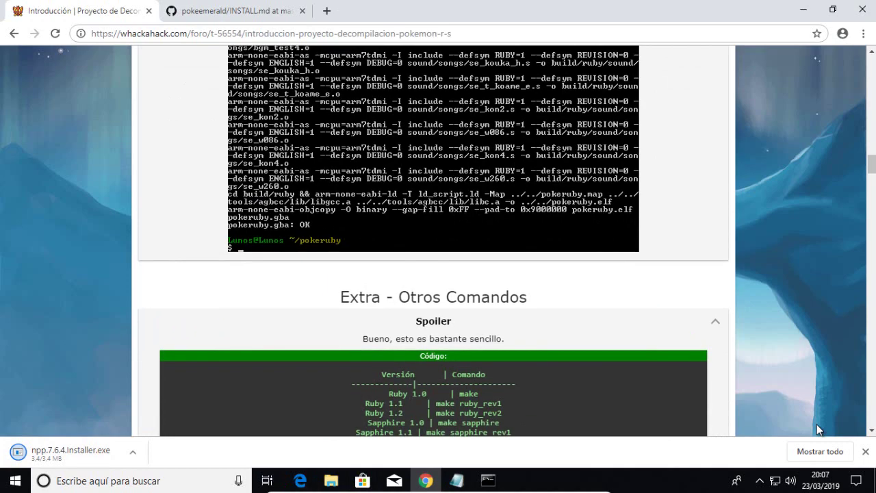
scroll(819, 430, up, 4)
scroll(819, 430, down, 1)
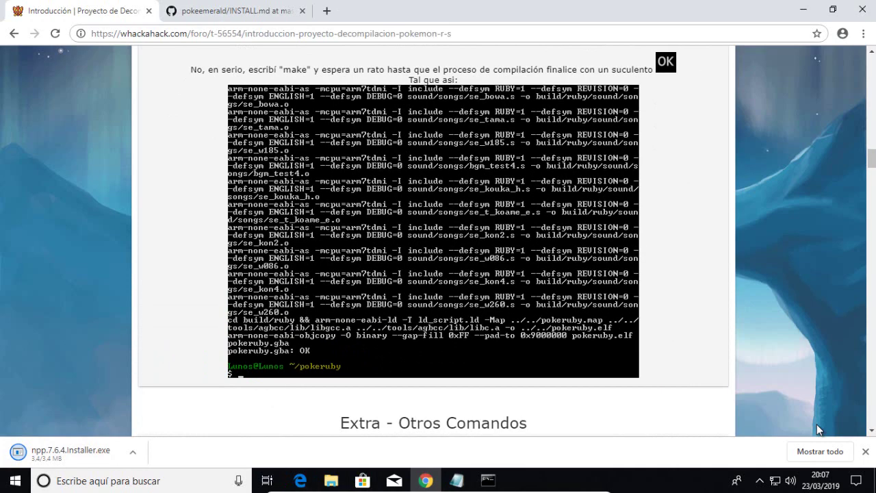
scroll(819, 430, up, 1)
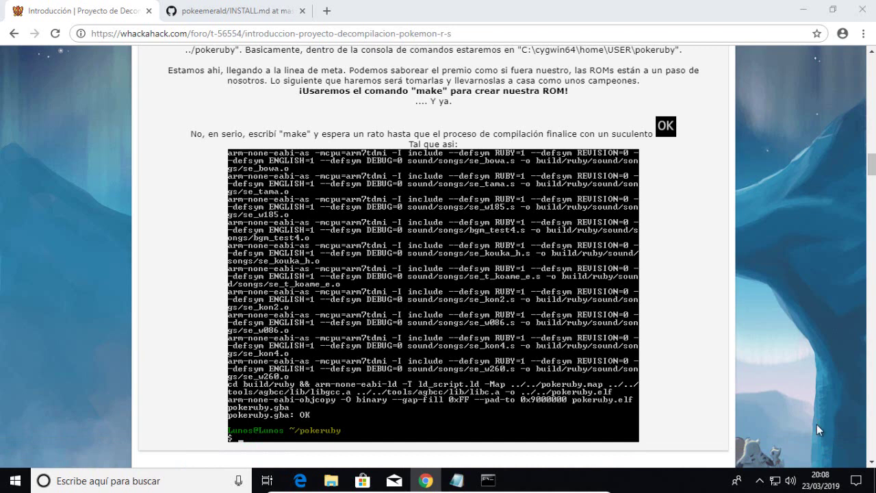
scroll(820, 430, up, 1)
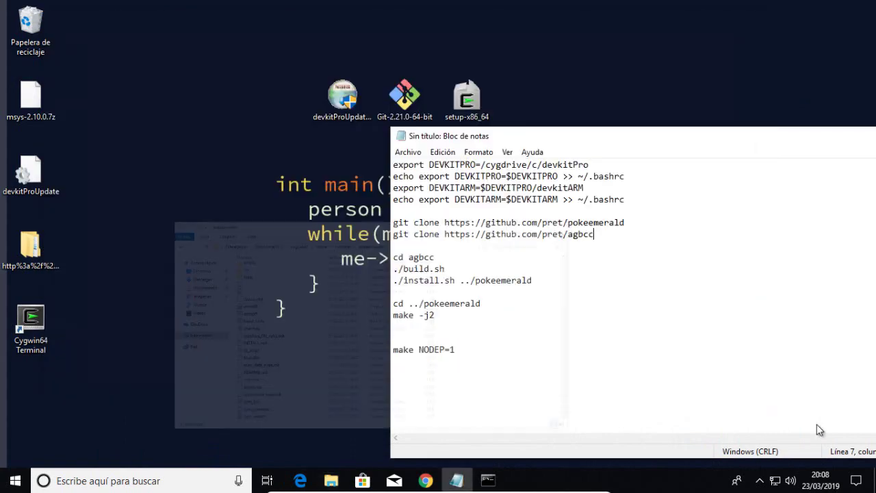
Step: Install Notepad++ v7.6.4 with the offered components and no desktop shortcut, and launch it on finishing
drag(589, 135, 439, 94)
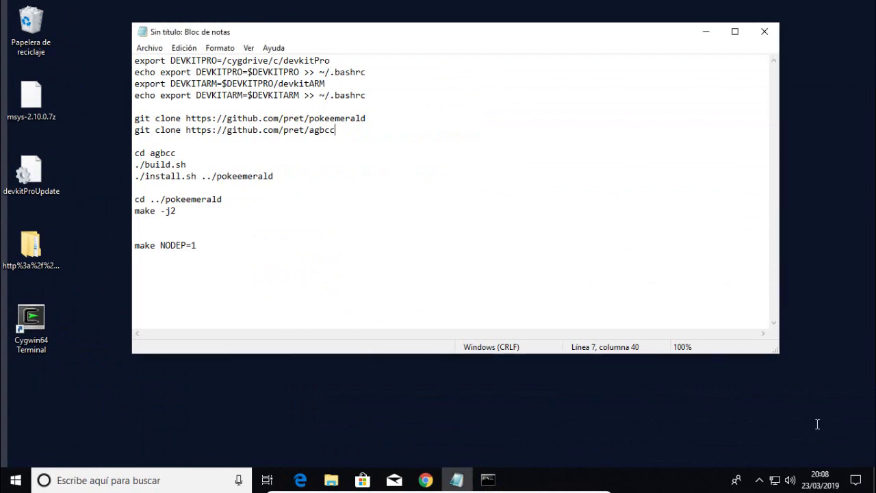
key(Return)
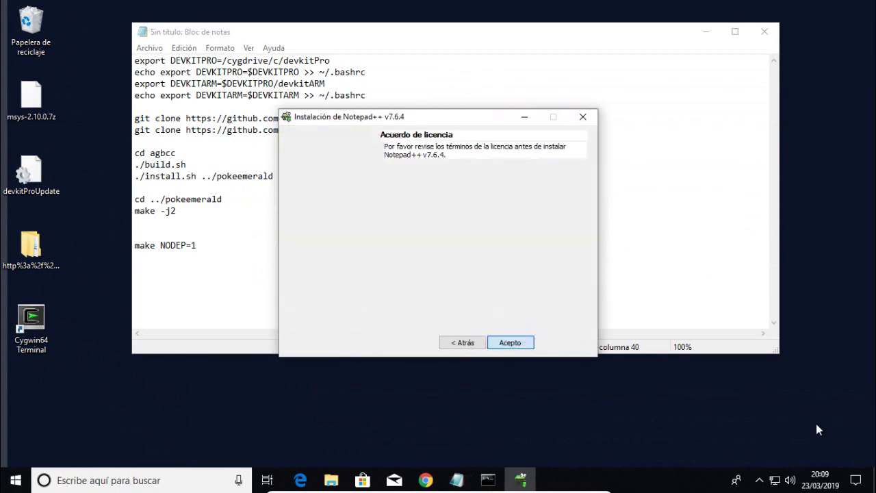
key(Return)
key(Return)
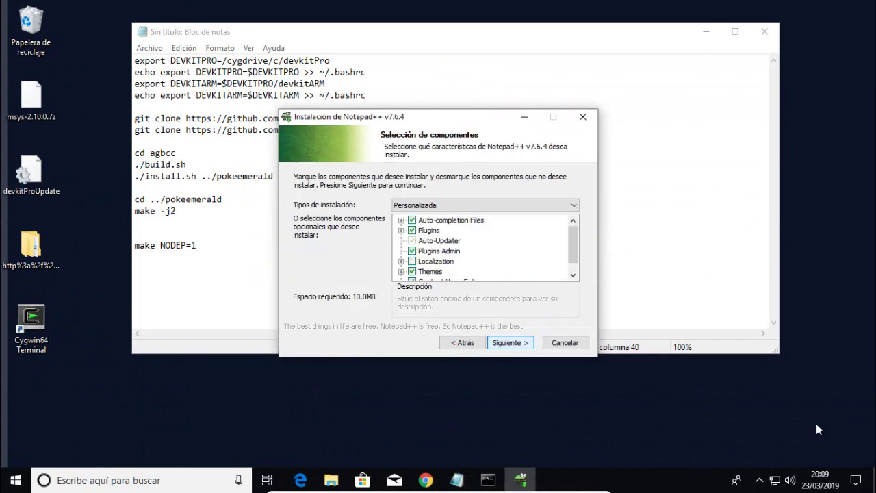
scroll(439, 263, down, 1)
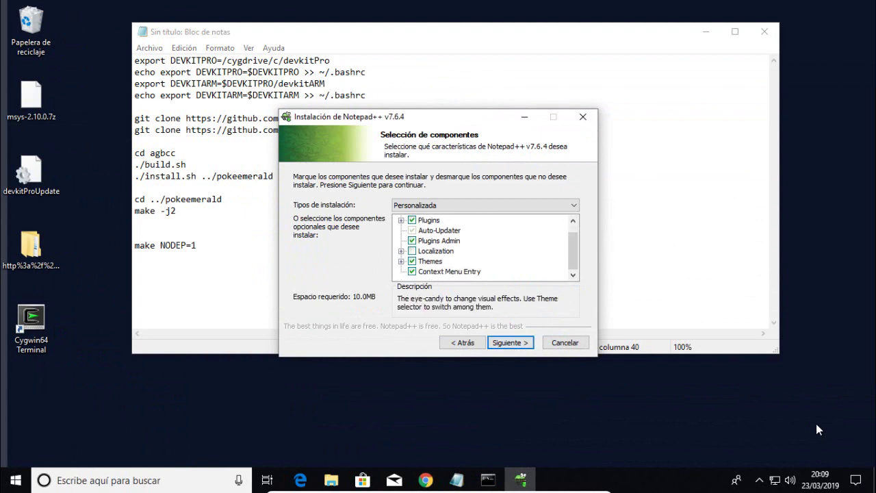
key(Tab)
key(Return)
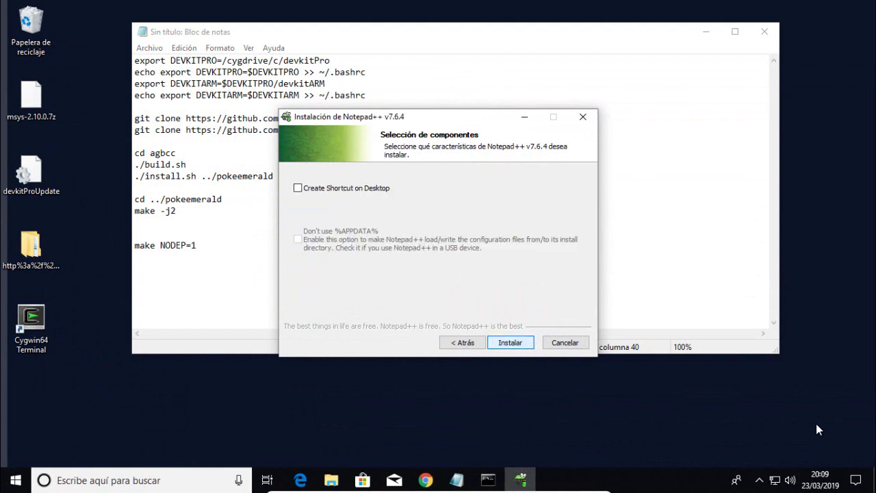
key(Return)
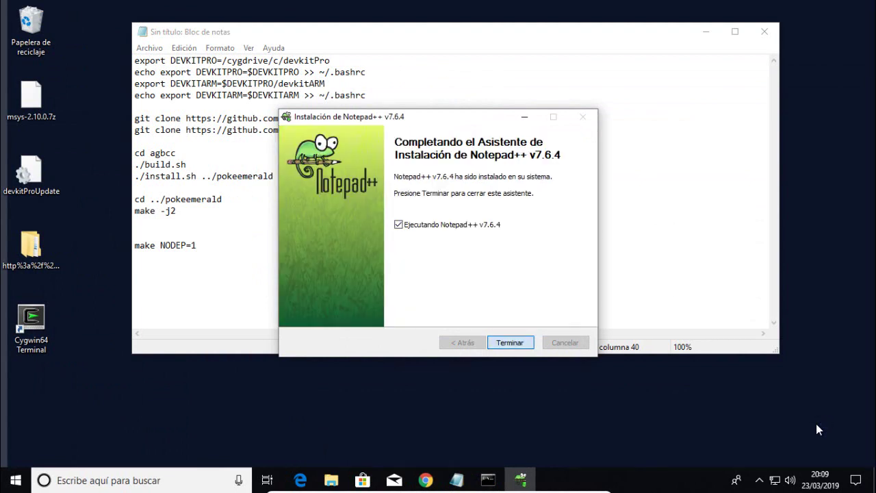
key(Return)
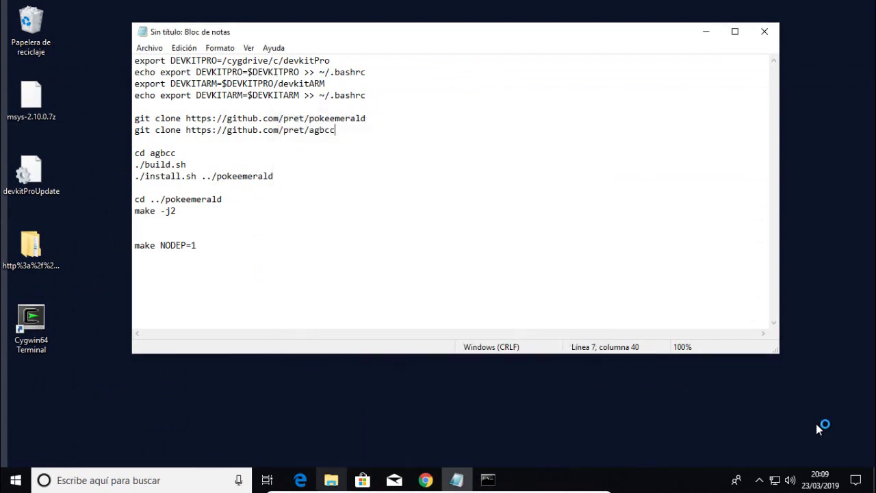
Step: Set the Notepad++ style theme to Twilight, save it and close the editor, leaving the pokeemerald folder open in File Explorer
click(332, 480)
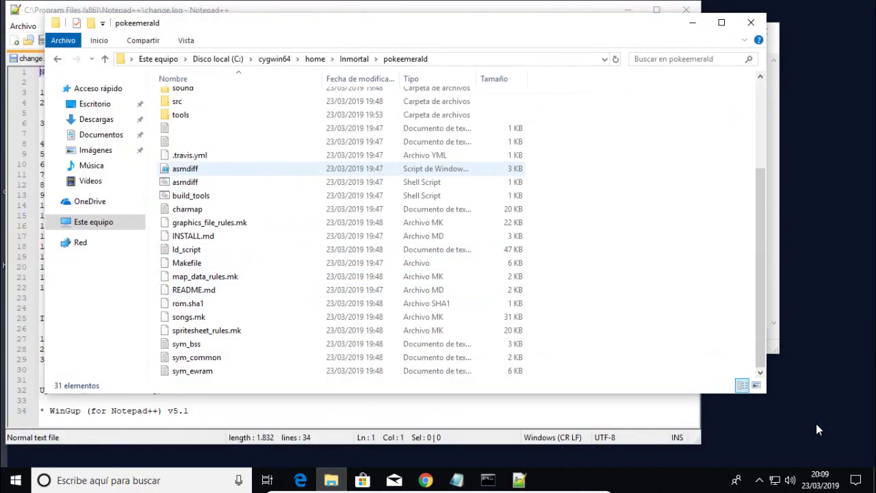
scroll(260, 154, up, 2)
click(520, 480)
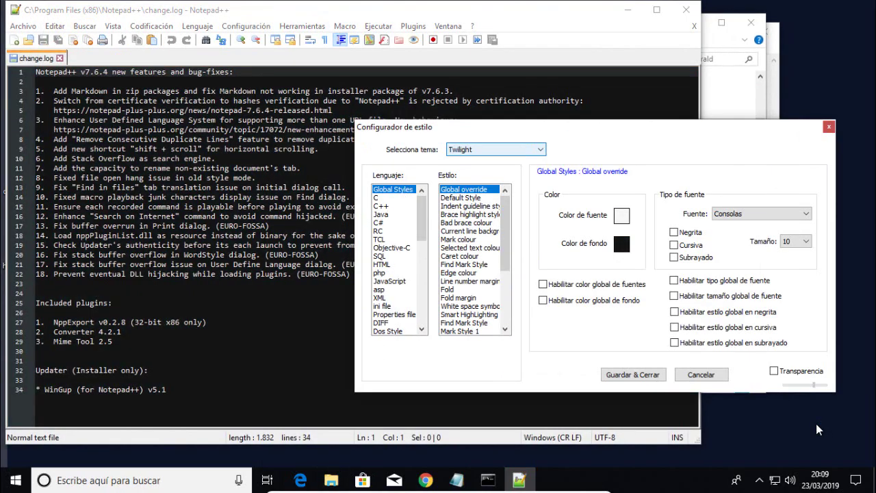
click(633, 375)
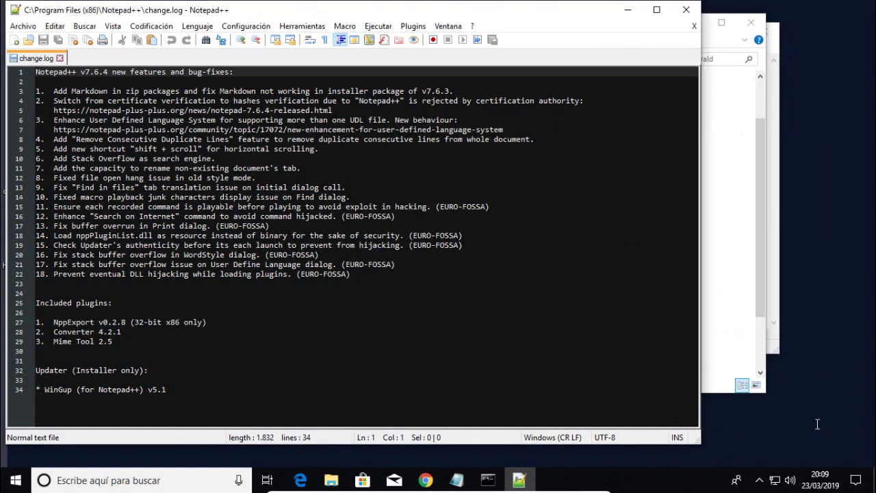
click(687, 10)
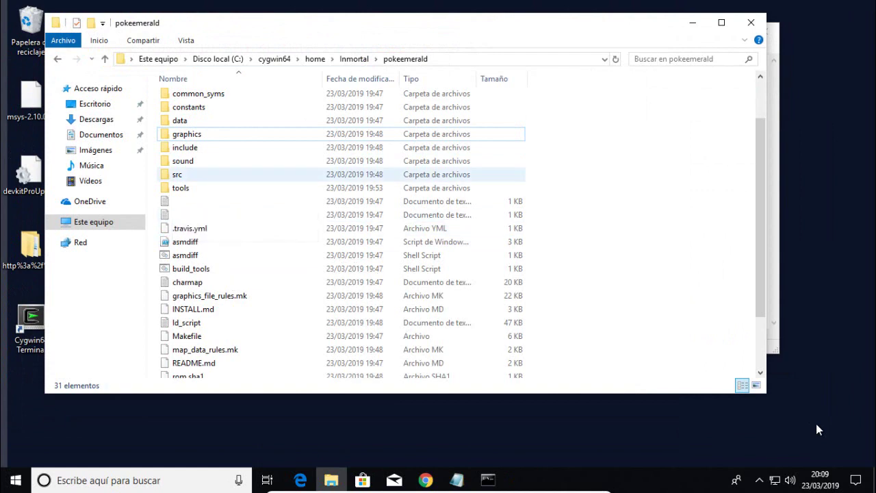
Step: Open the src folder, find start_menu.c and bring up the full list of programs for opening it
double_click(186, 175)
text(start)
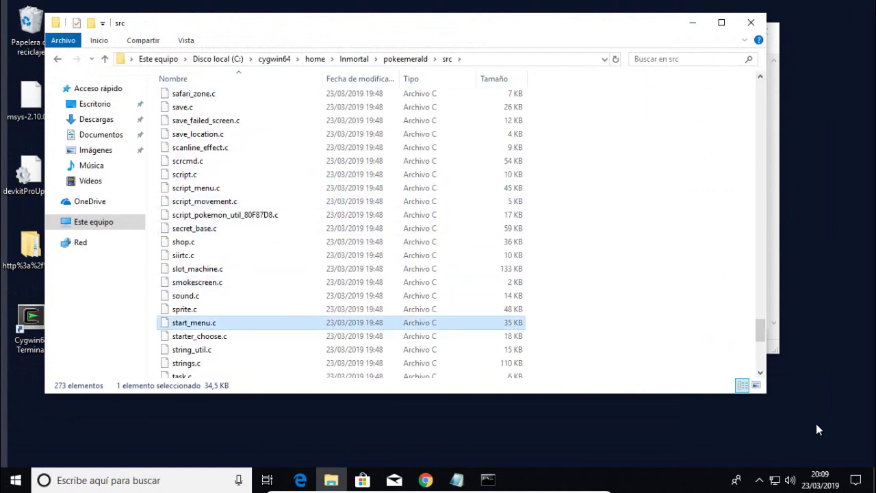
key(shift+F10)
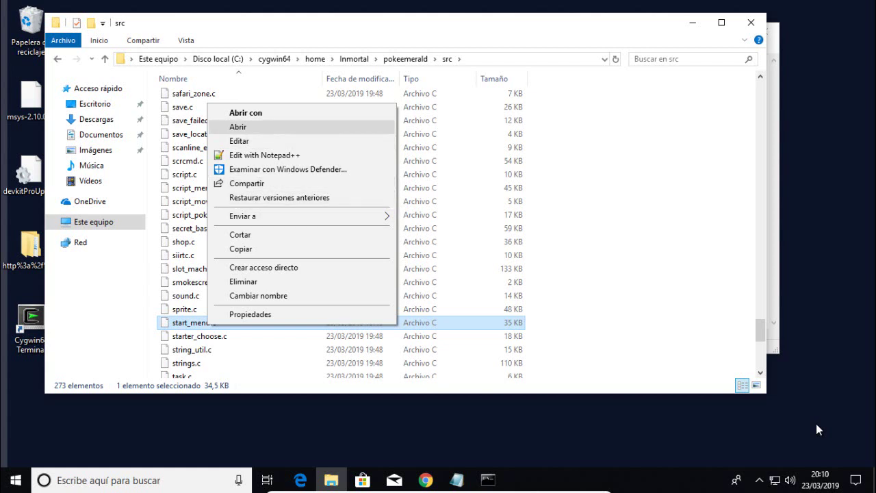
click(246, 113)
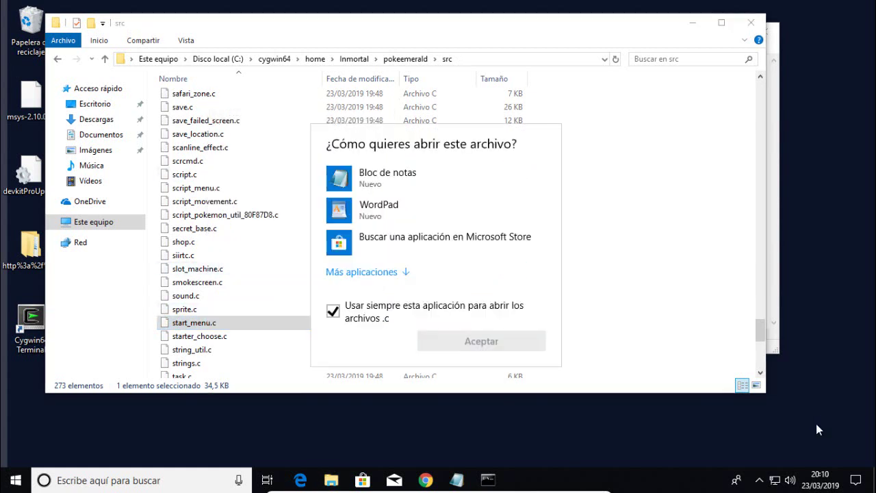
click(362, 272)
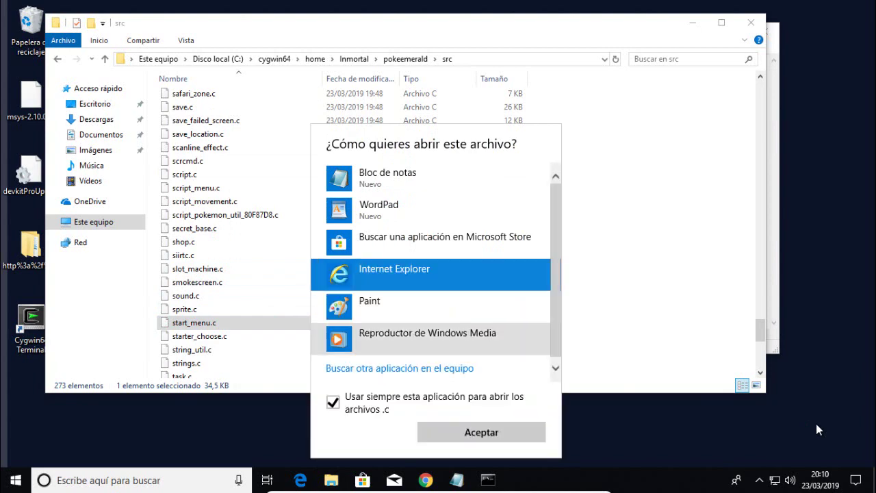
Step: Browse to notepad++ in its installation folder and make it the default program for .c files, opening start_menu.c with it
click(399, 367)
key(Escape)
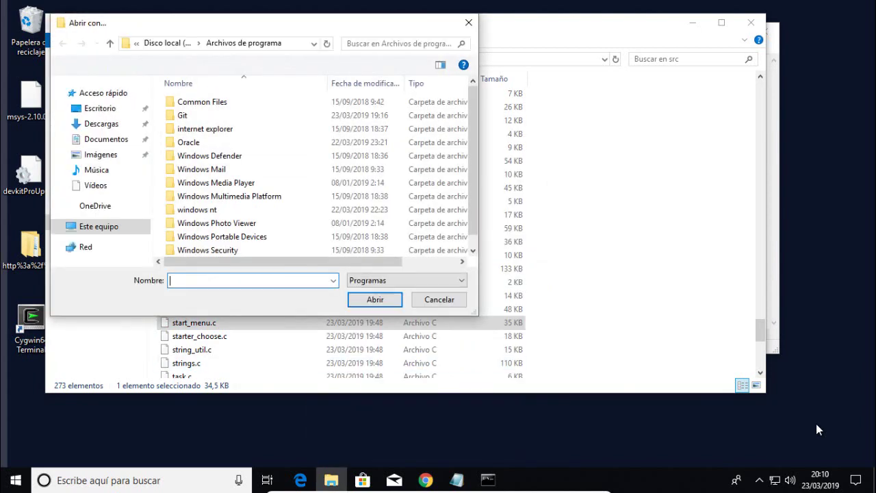
scroll(191, 168, down, 1)
scroll(199, 222, up, 1)
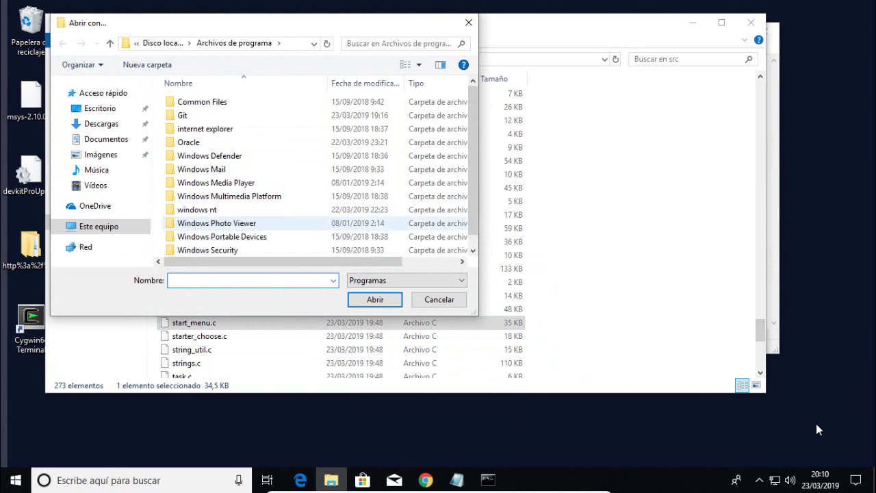
click(163, 43)
double_click(216, 115)
double_click(199, 156)
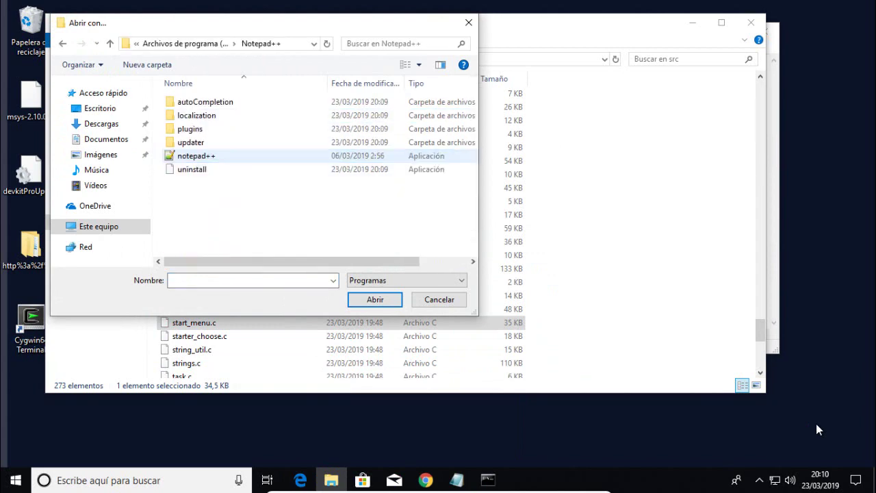
double_click(198, 156)
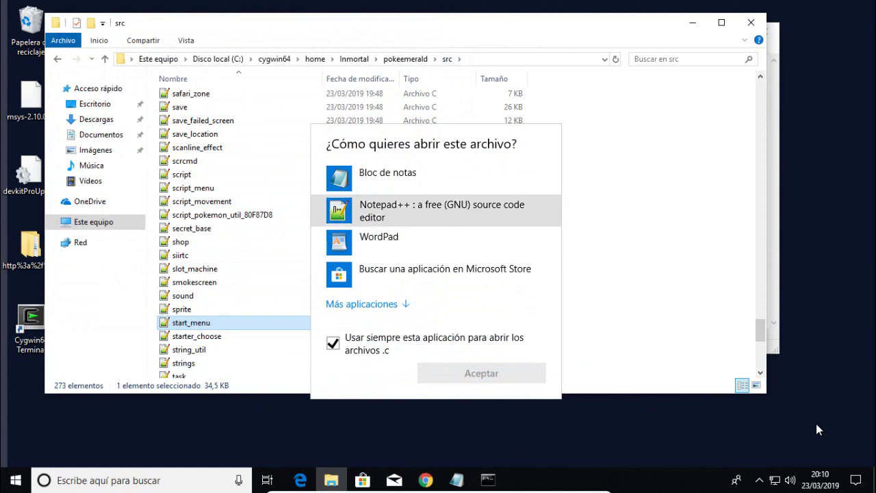
click(438, 211)
click(481, 374)
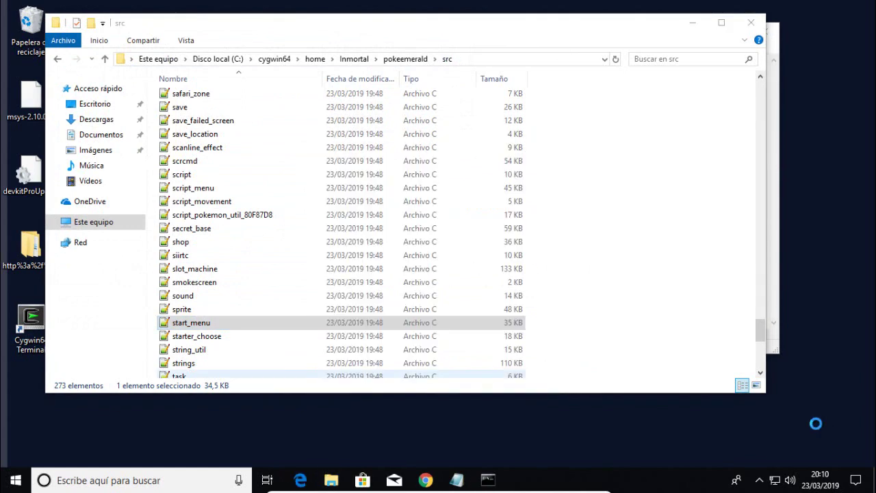
Step: Maximize the Notepad++ window and change its style theme to Obsidian
key(super+Up)
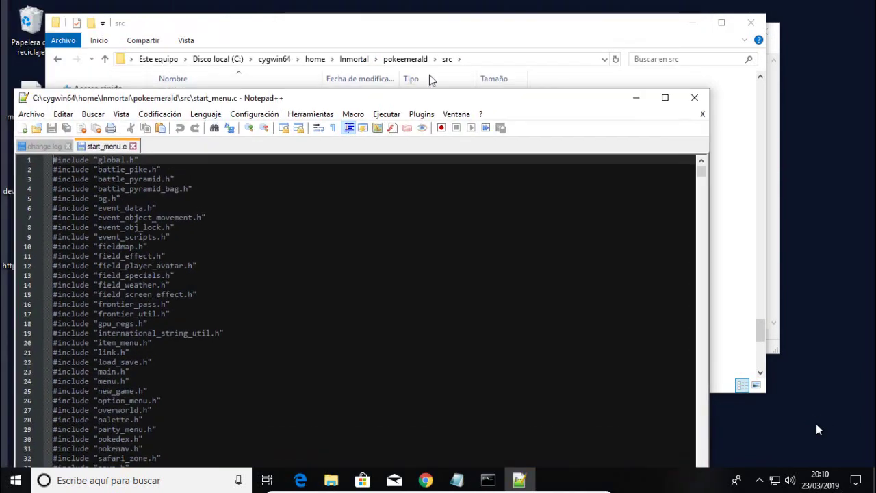
scroll(817, 424, down, 11)
scroll(817, 424, down, 20)
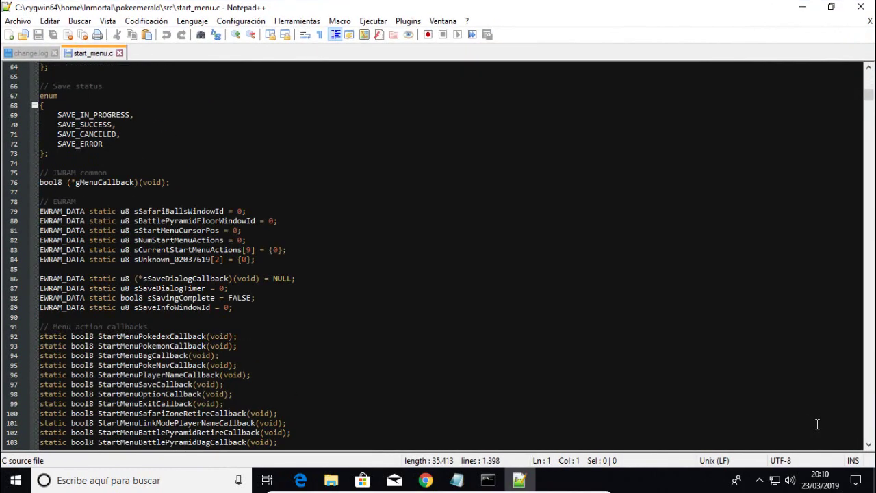
scroll(816, 425, down, 18)
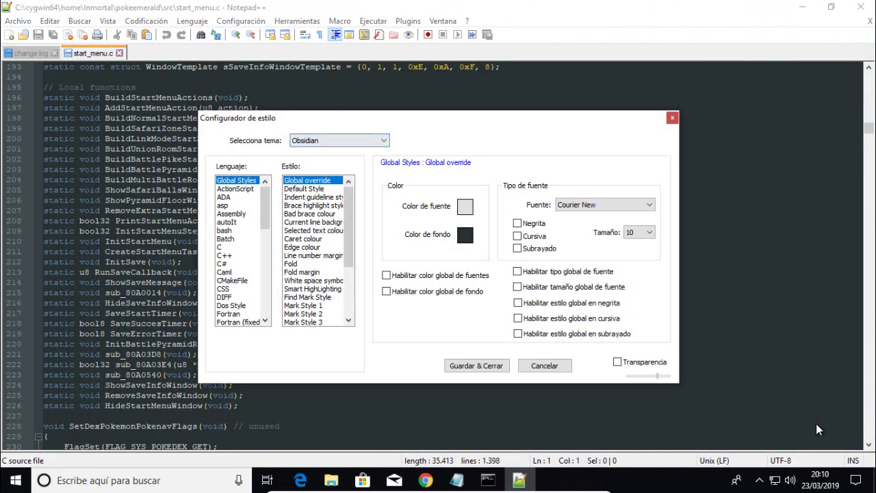
key(Escape)
Step: Look over the start menu building functions in start_menu.c, then close the file and Notepad++
scroll(818, 424, down, 11)
scroll(817, 424, up, 8)
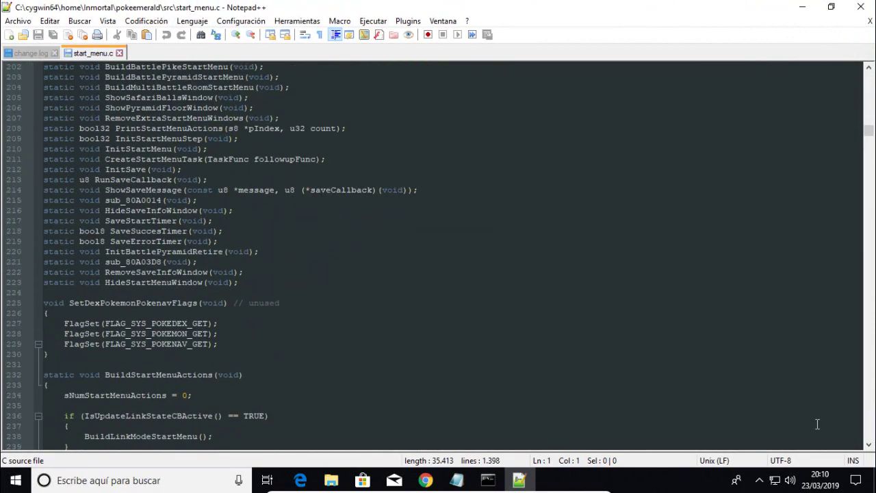
scroll(817, 424, up, 11)
scroll(817, 425, down, 11)
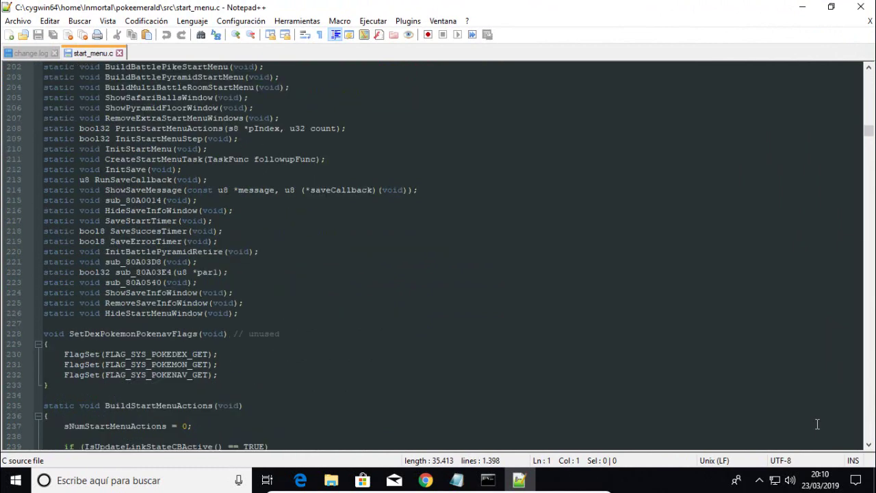
scroll(817, 425, down, 18)
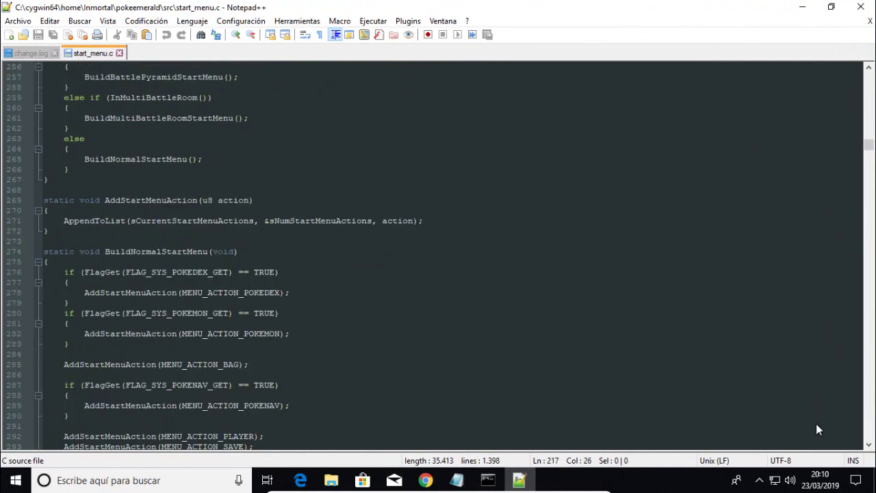
click(119, 54)
click(861, 7)
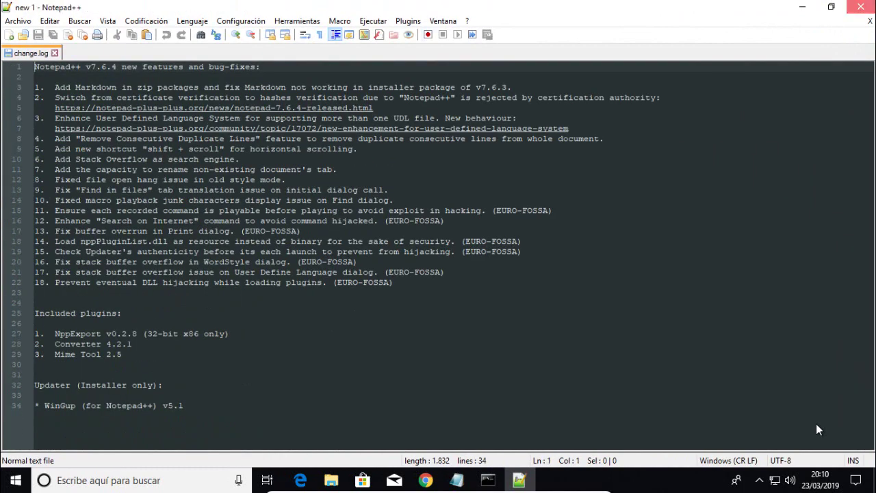
Step: Open battle_bg.h from the include folder with Notepad++ as the default for .h files, close it and return to the pokeemerald folder
click(405, 59)
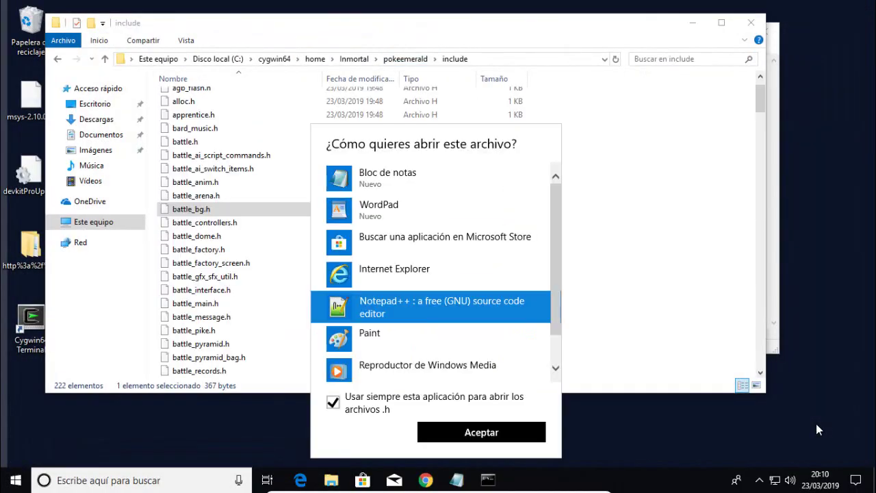
click(482, 431)
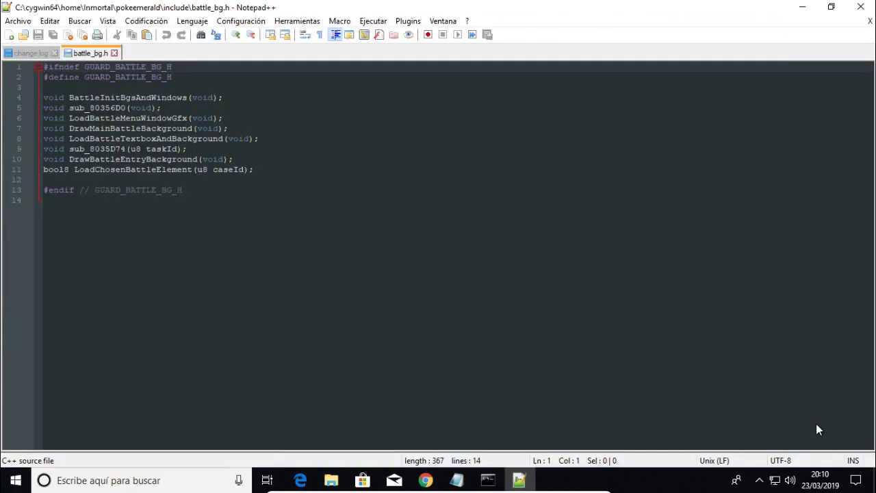
click(114, 53)
key(alt+F4)
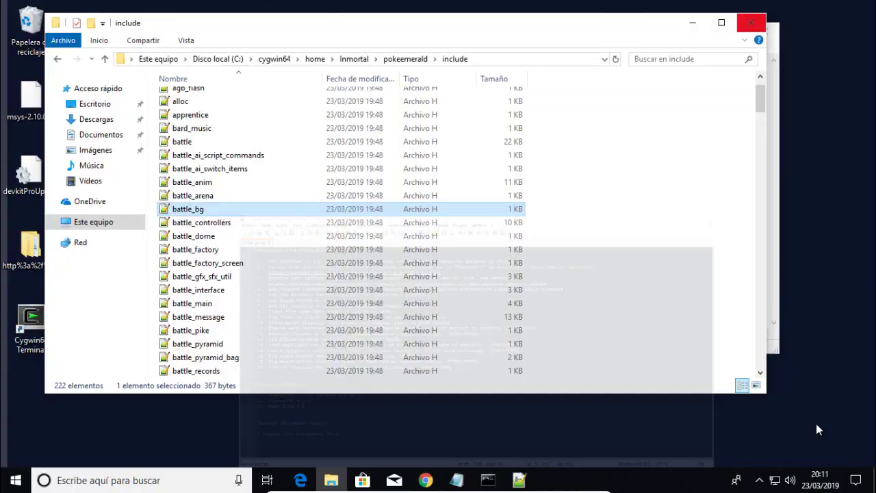
key(BackSpace)
Step: Switch to Chrome, find PoryMap through the forum's Decompilación y Desensamblaje section and download porymap-windows-1.2.1.zip from its GitHub releases
click(426, 480)
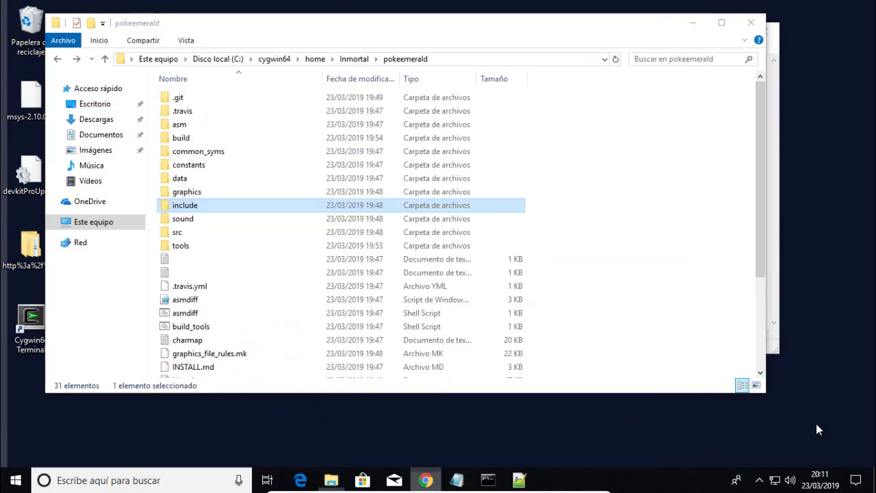
scroll(434, 256, up, 12)
scroll(819, 429, up, 16)
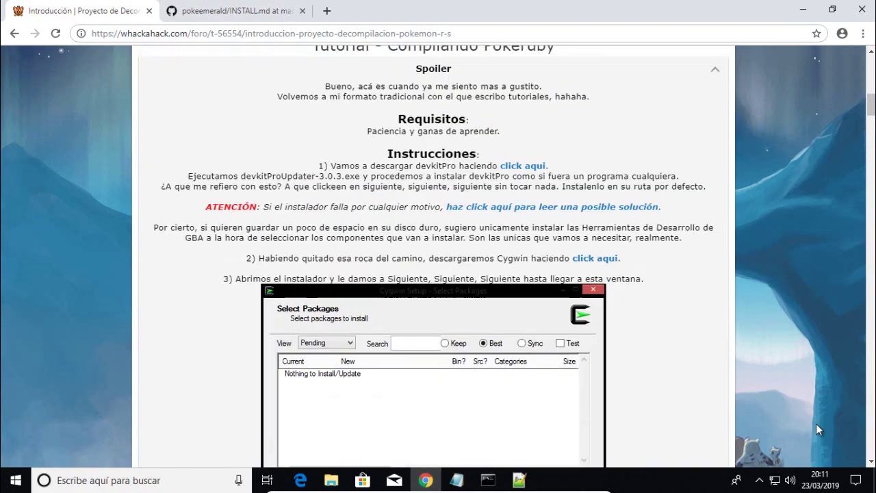
click(665, 89)
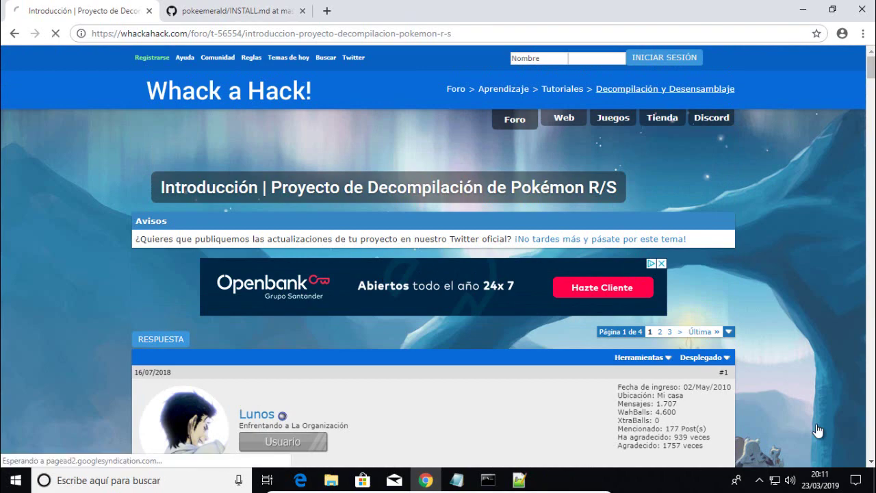
scroll(817, 430, down, 5)
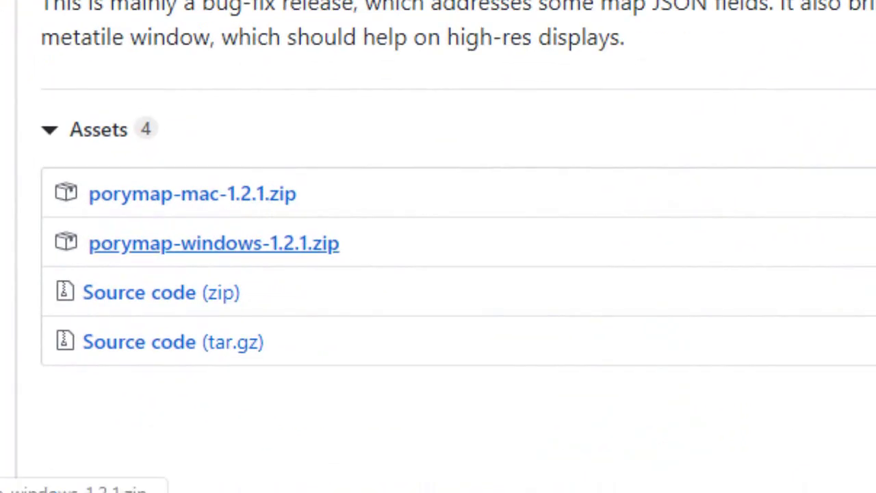
click(213, 243)
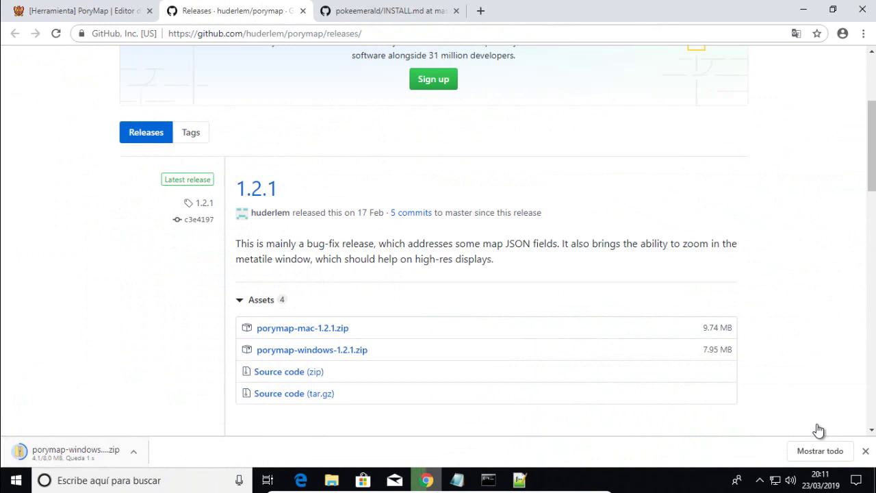
Step: Look over the porymap release list and the file listing on the repository's main page
scroll(819, 429, down, 2)
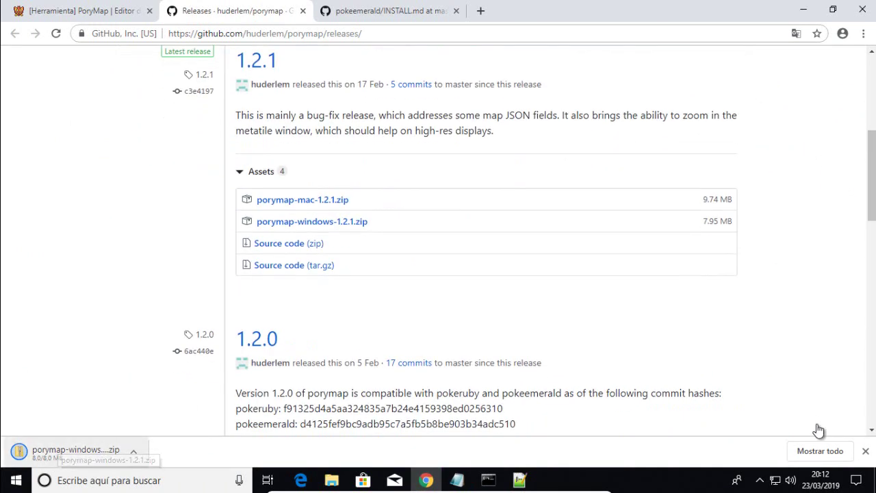
scroll(820, 429, up, 4)
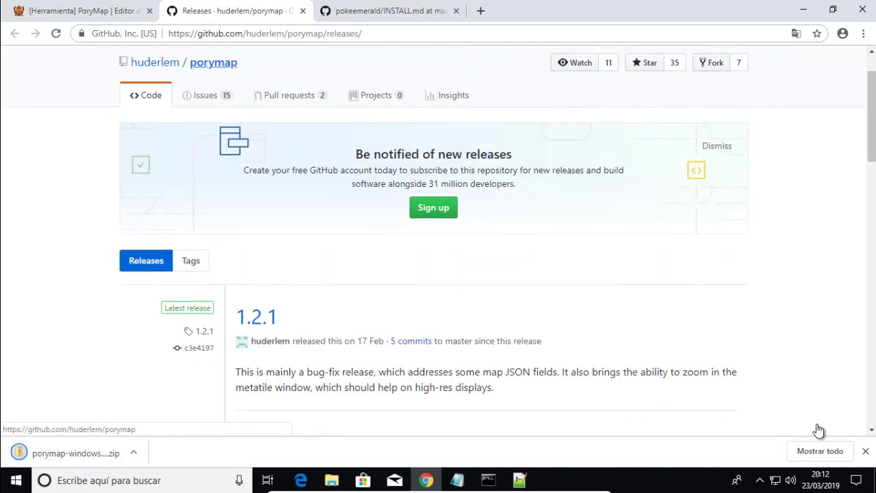
click(214, 62)
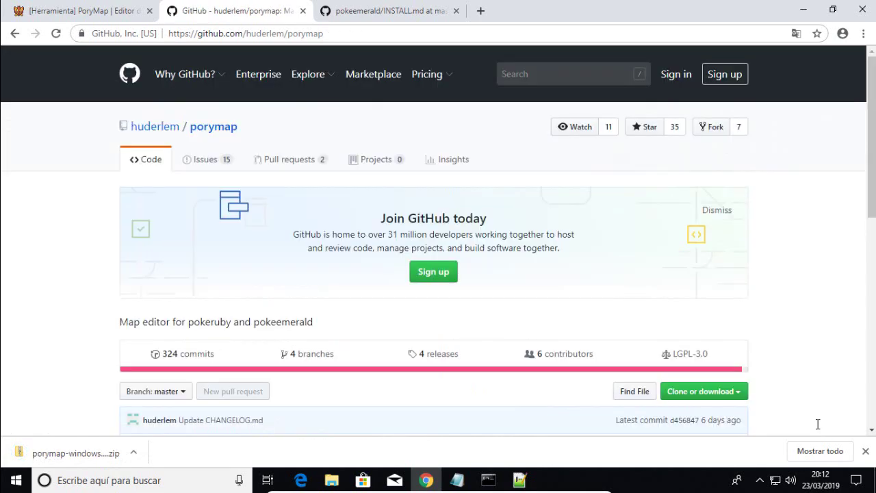
scroll(819, 426, down, 3)
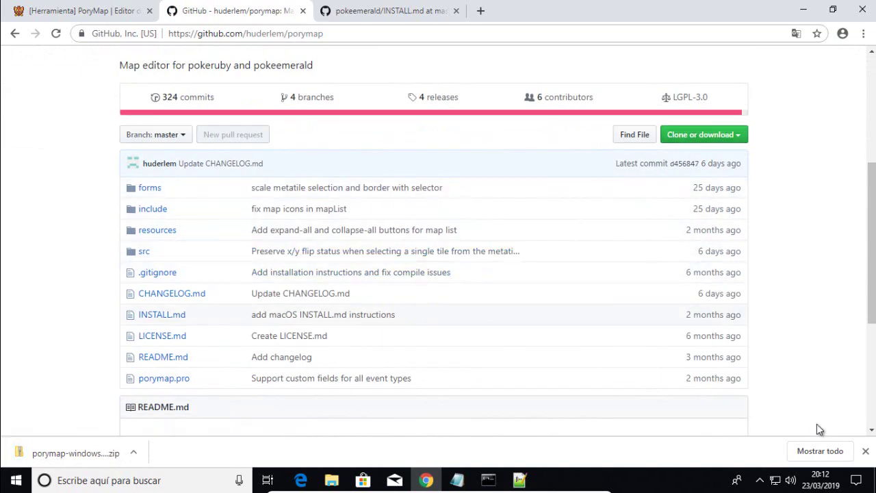
Step: Open the downloaded porymap archive, launch porymap and bring up the folder selection for opening a project
click(75, 453)
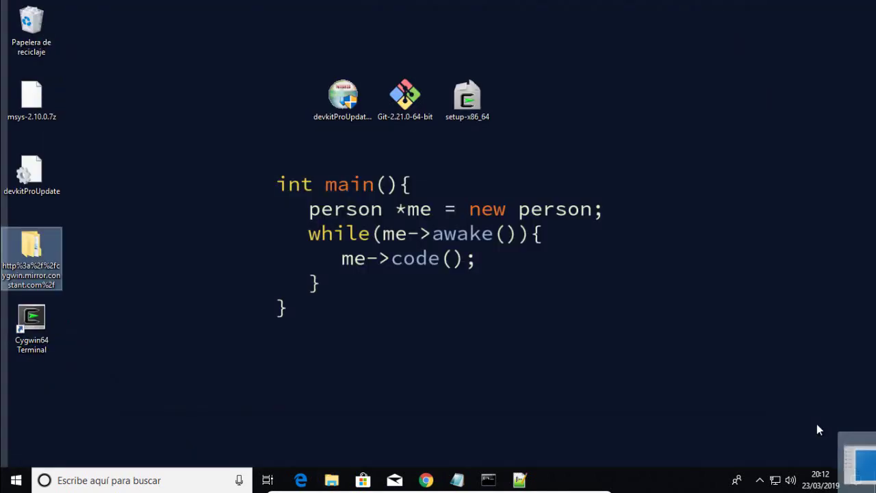
mouse_move(871, 490)
mouse_down()
mouse_move(355, 272)
mouse_move(425, 232)
mouse_up()
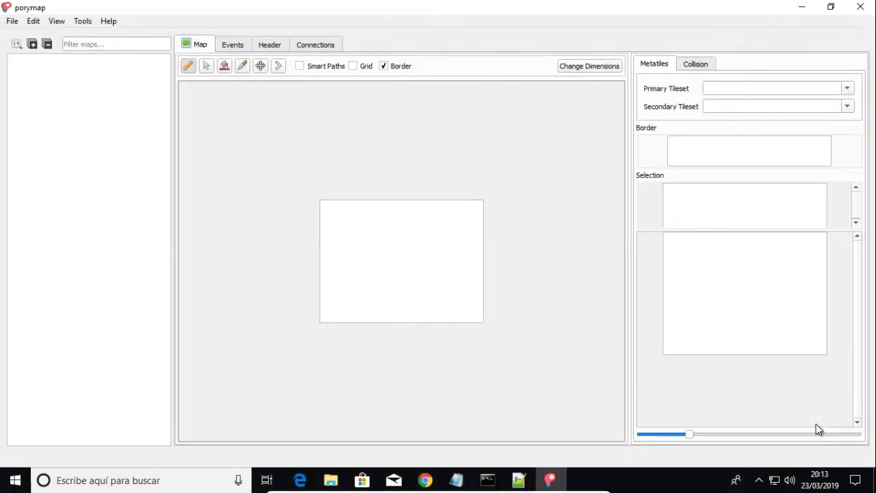
key(alt+f)
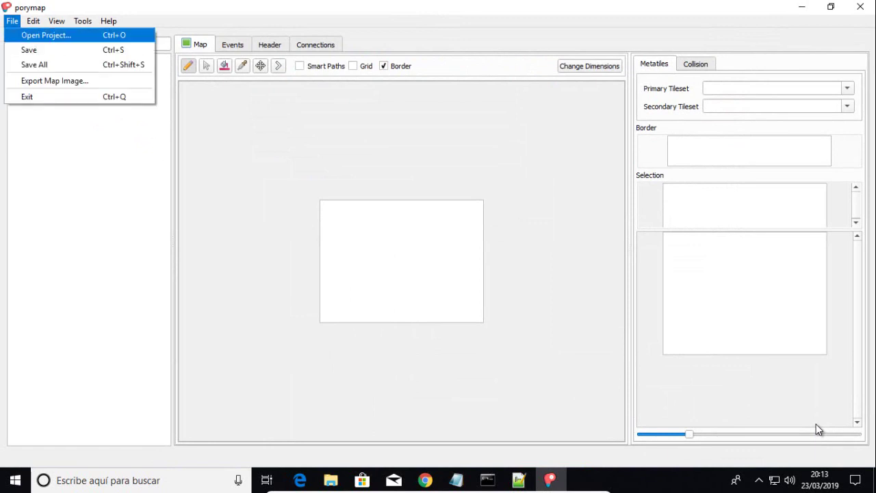
key(Return)
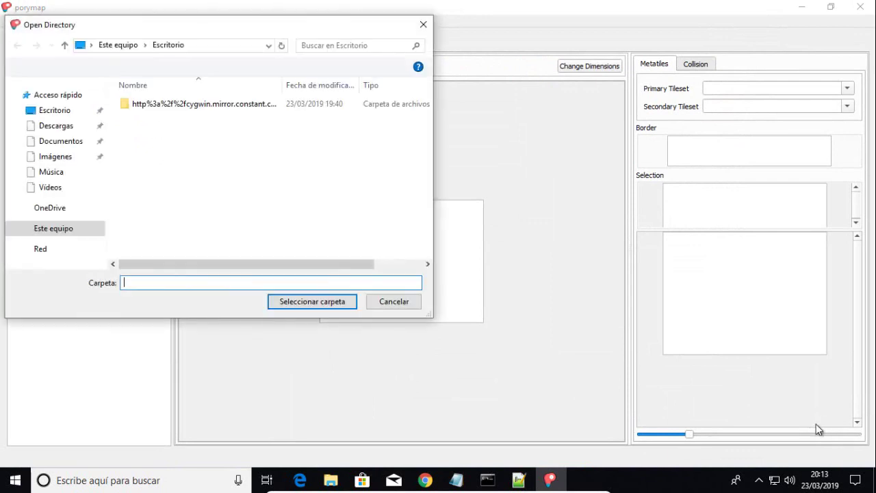
Step: Browse to the Disco local (C:) drive in the project folder selection
click(53, 229)
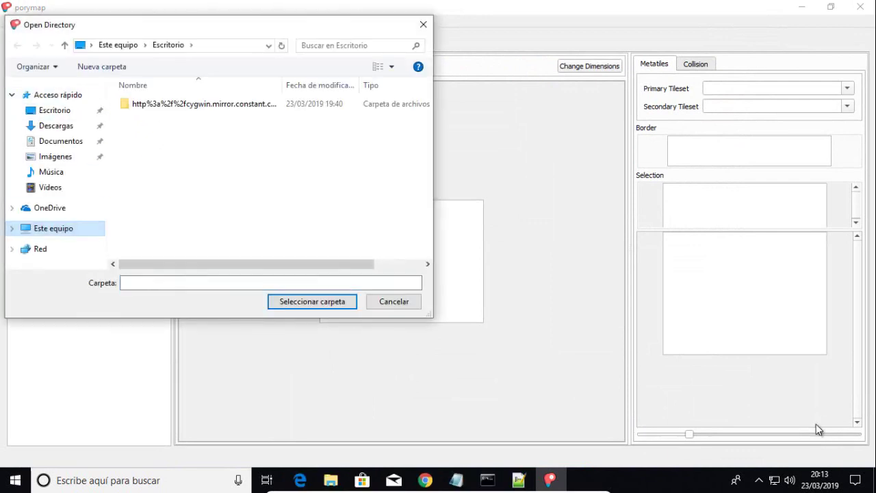
key(Down)
key(Down)
key(Down)
key(Down)
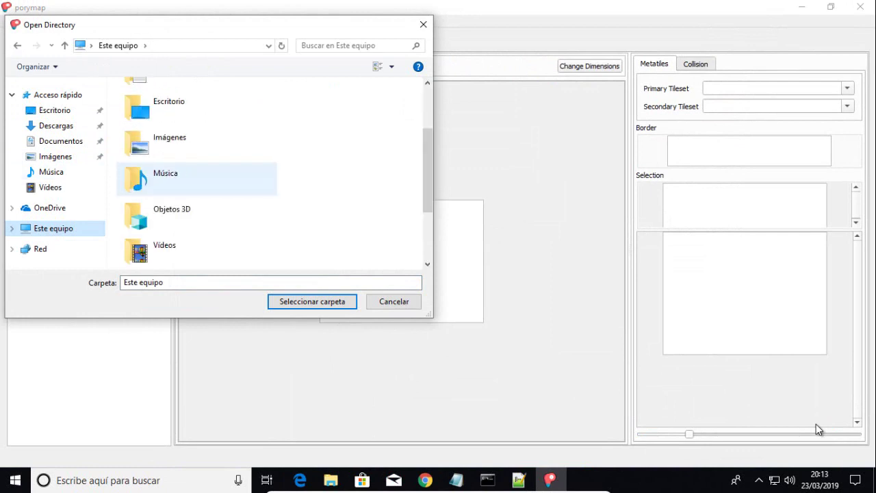
key(Down)
key(Down)
key(Down)
key(space)
key(Return)
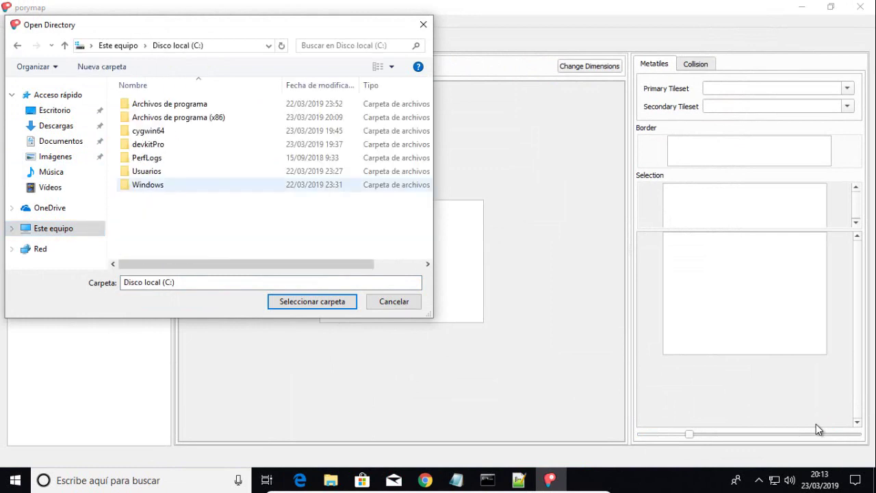
Step: Open the pokeemerald project from the user's home folder inside cygwin64
key(Up)
key(Up)
key(Up)
key(Up)
key(Return)
key(Down)
key(space)
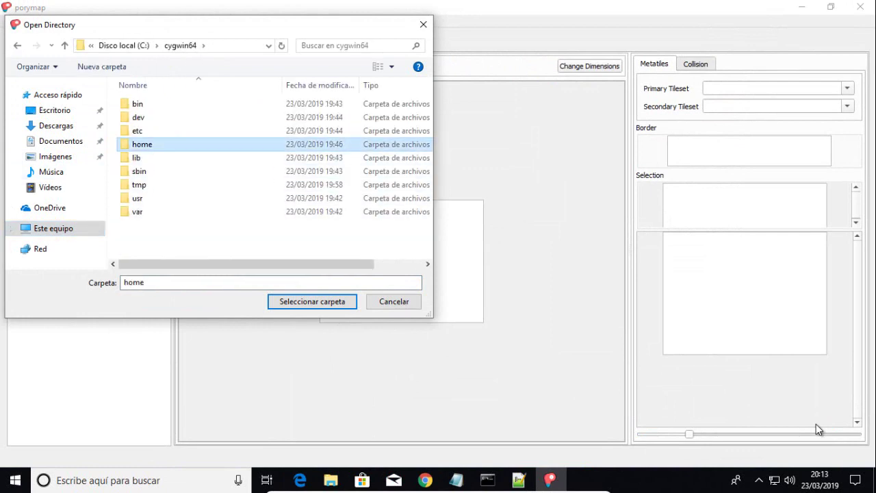
key(Return)
key(space)
key(Return)
key(Down)
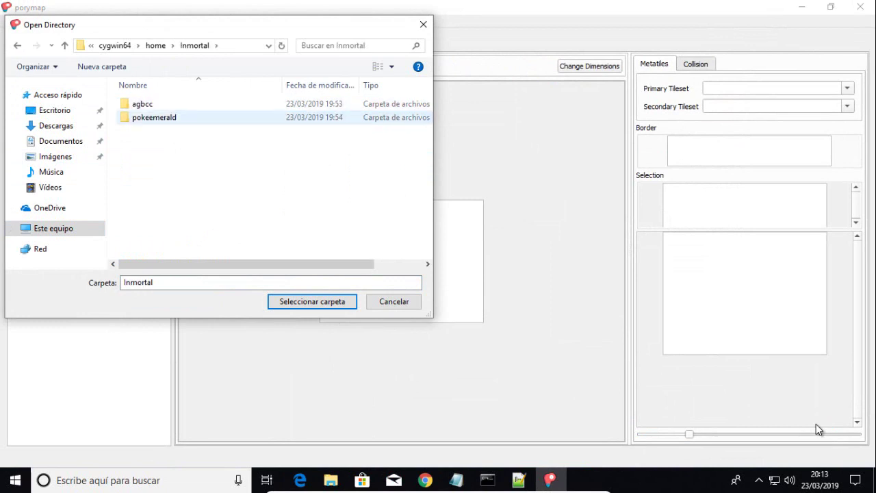
key(space)
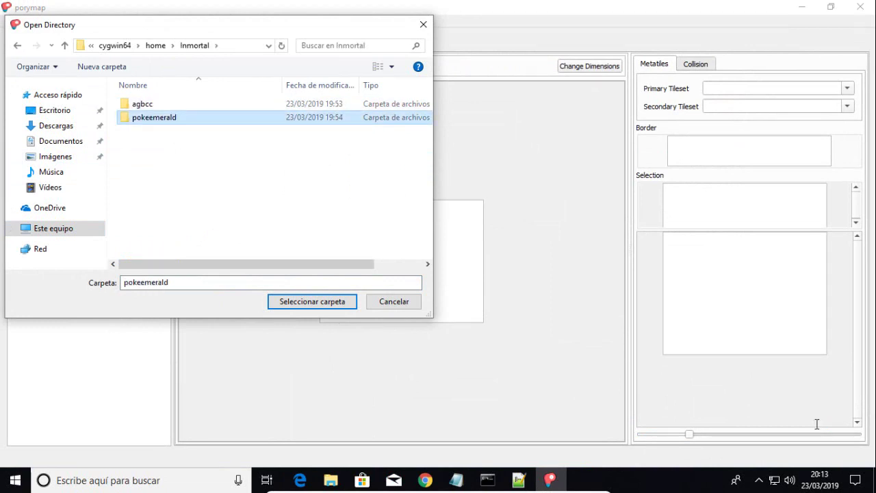
key(Return)
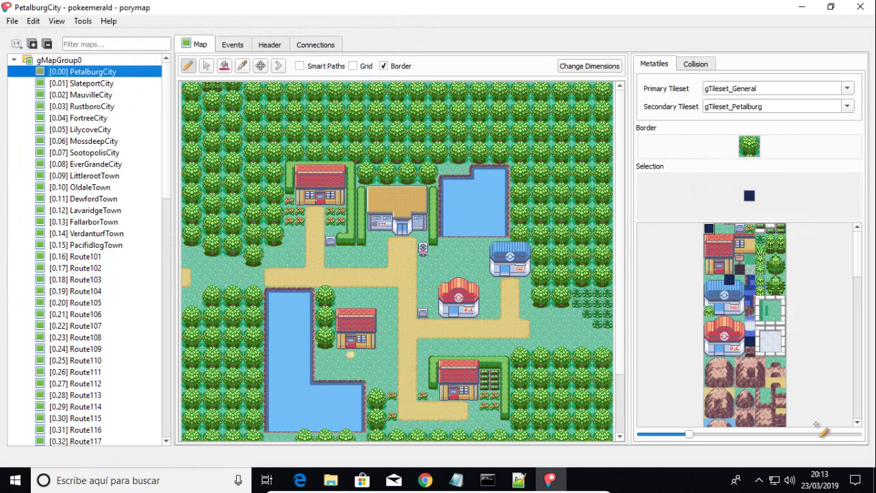
Step: Paint plain grass metatiles freehand over the area around the gym and the path below it in PetalburgCity
click(719, 229)
mouse_move(393, 252)
mouse_down()
mouse_move(434, 283)
mouse_move(381, 303)
mouse_move(350, 262)
mouse_up()
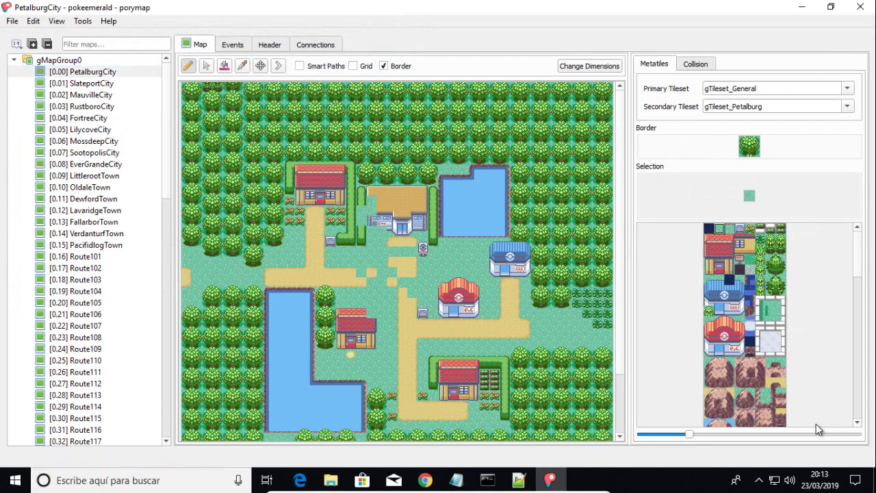
Step: Look over PetalburgCity's events, header settings and map connections, and select its Route102 connection
click(233, 44)
click(270, 45)
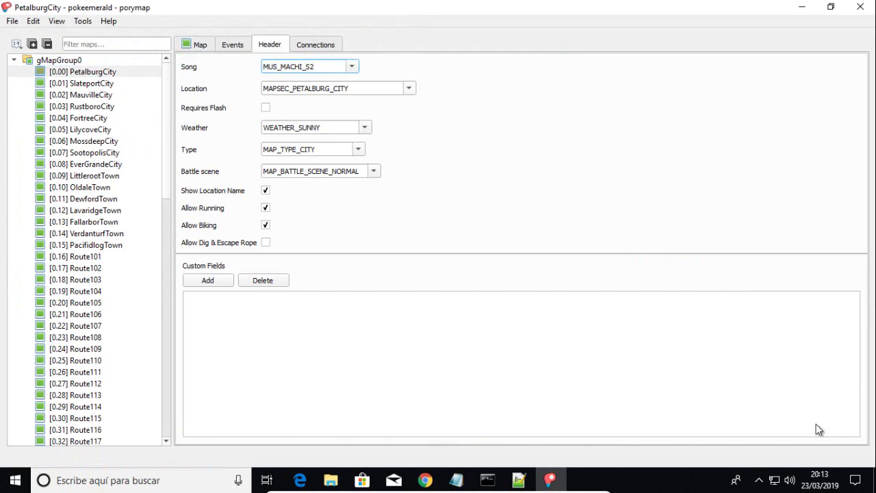
click(316, 45)
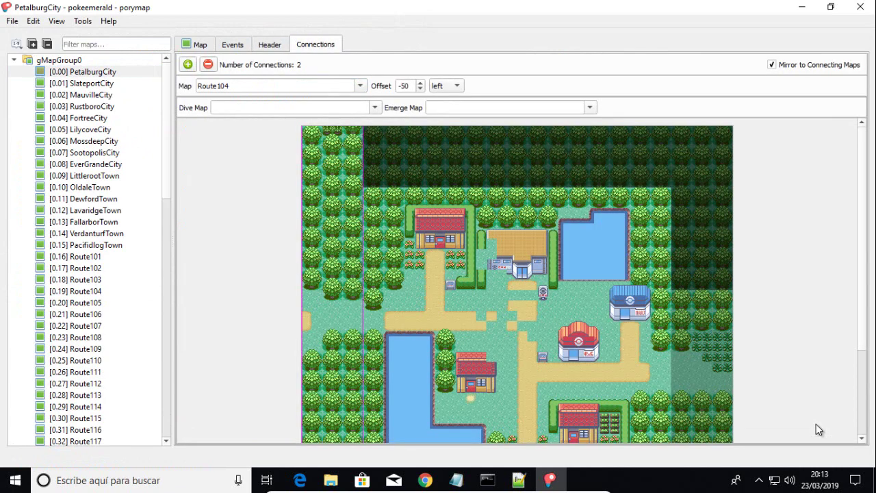
scroll(820, 430, down, 2)
click(702, 315)
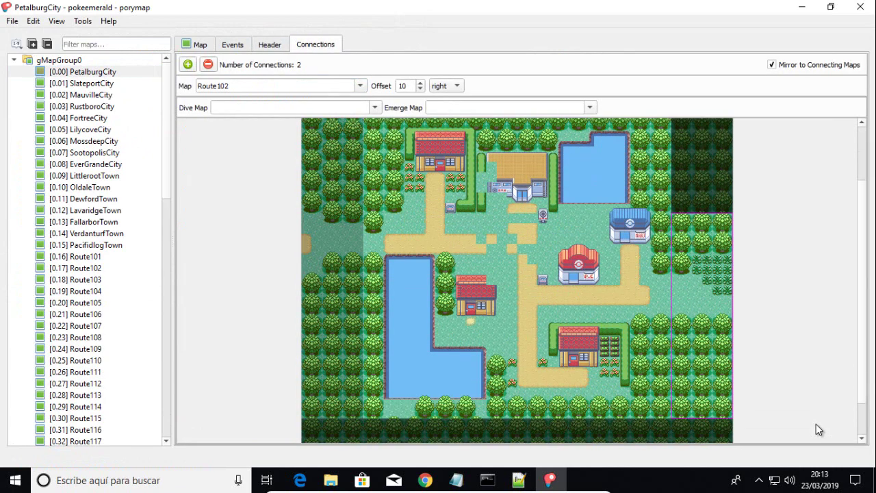
Step: Follow the map connections from PetalburgCity through Route102 to OldaleTown and back to PetalburgCity
double_click(702, 315)
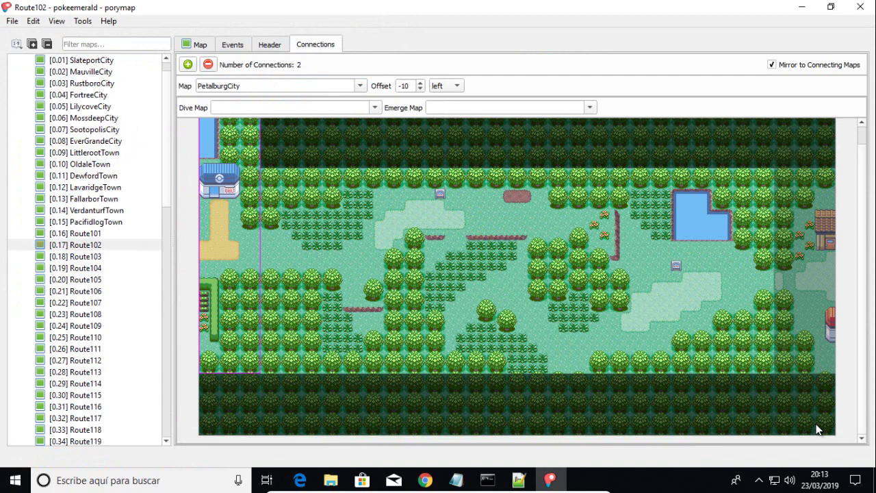
click(805, 281)
double_click(805, 281)
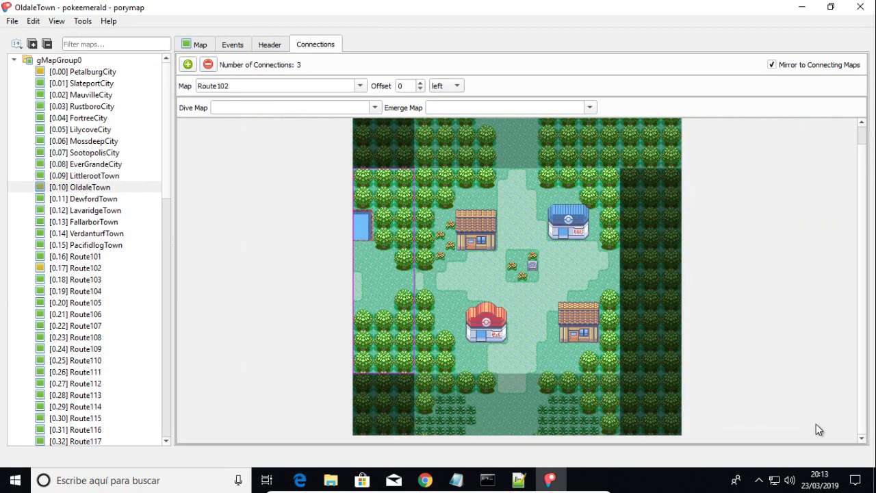
double_click(383, 274)
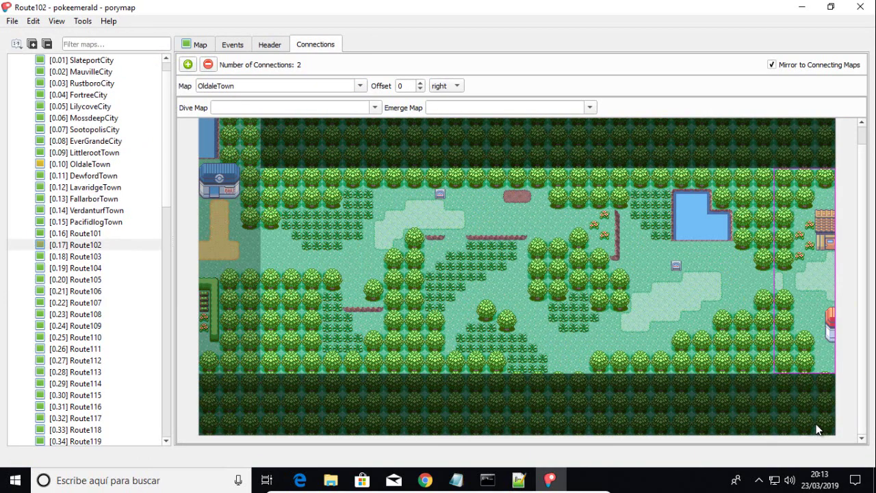
click(230, 274)
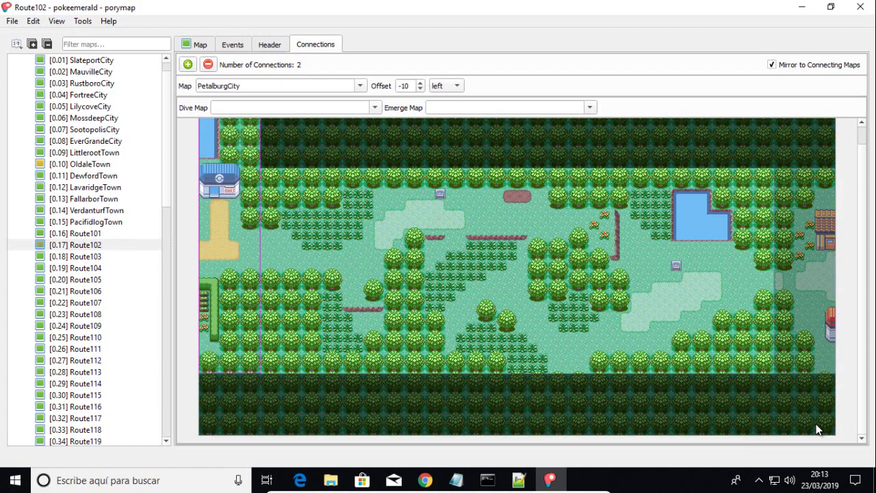
double_click(230, 274)
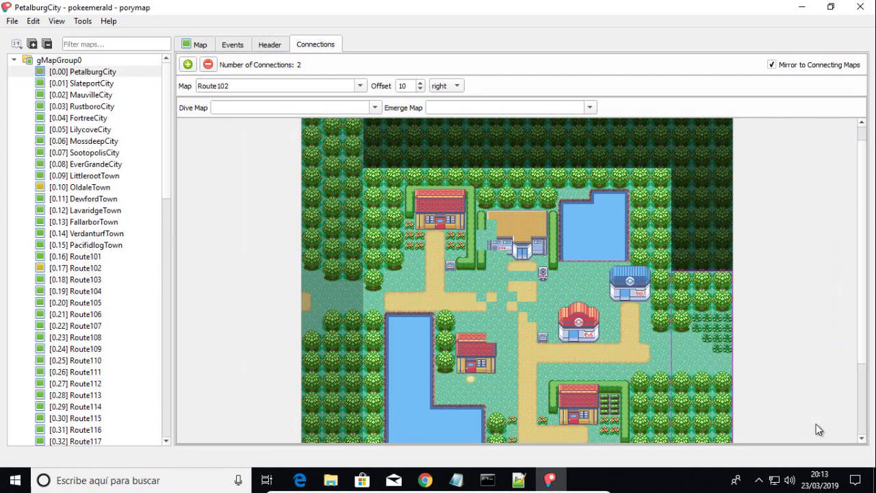
Step: View PetalburgCity's warp events, follow the warp into PetalburgCity_WallysHouse and return through the house's exit warp
click(233, 45)
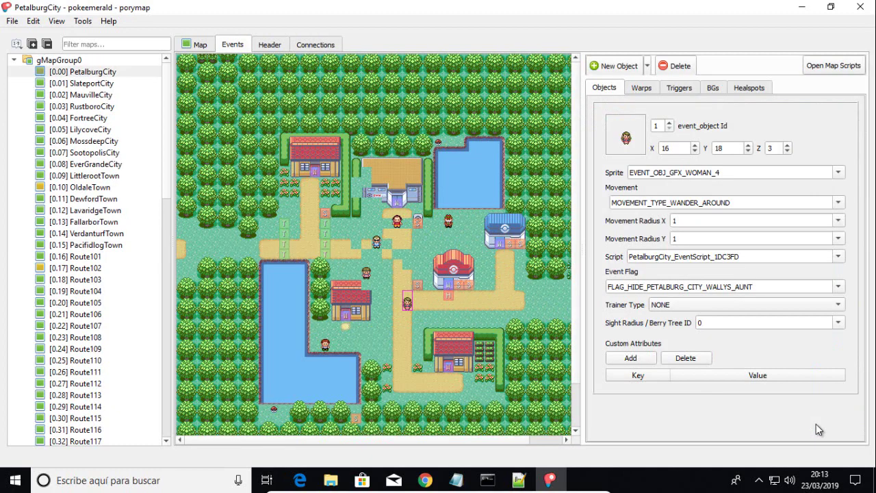
click(641, 88)
click(669, 123)
double_click(315, 171)
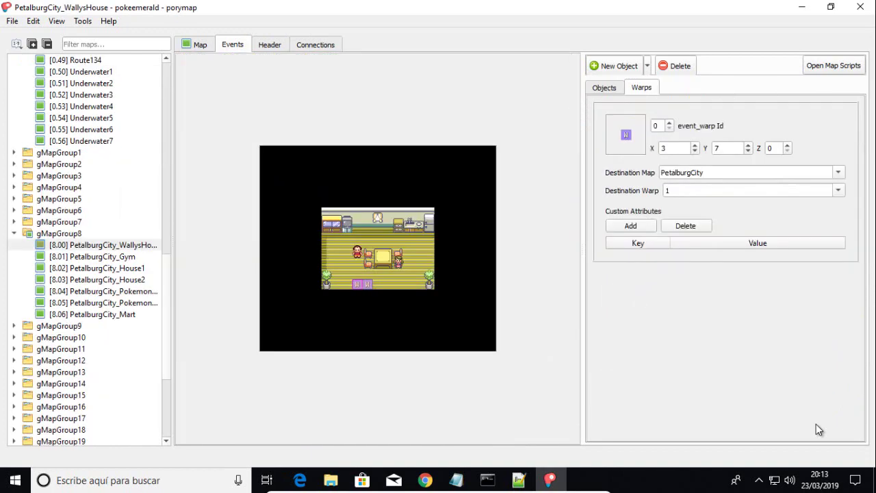
double_click(357, 285)
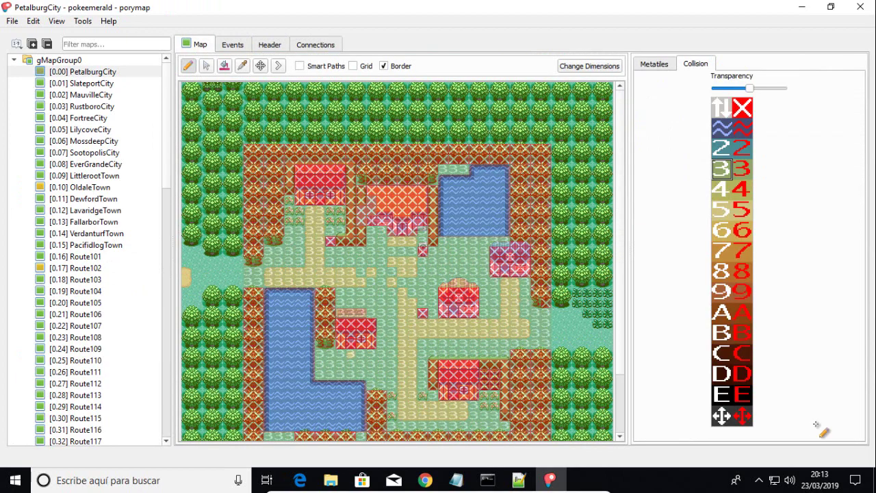
Step: Open the Tileset Editor to view the metatiles and their tile properties, and close it again
click(83, 22)
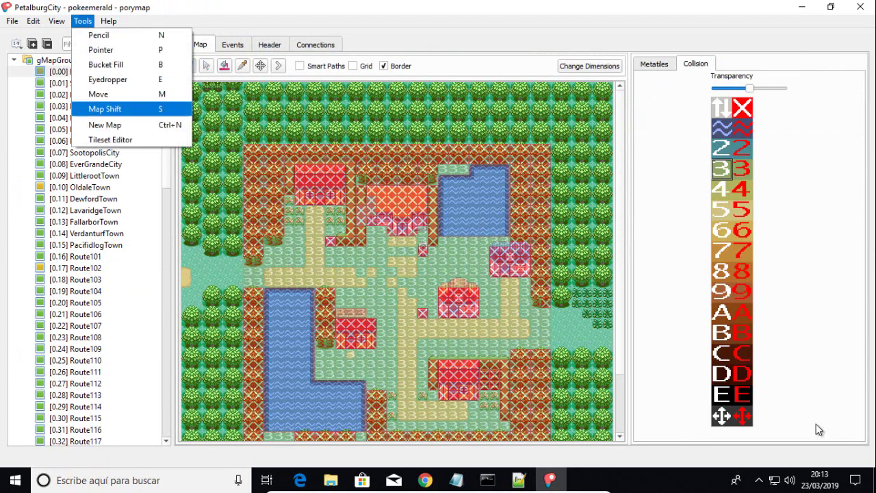
click(109, 140)
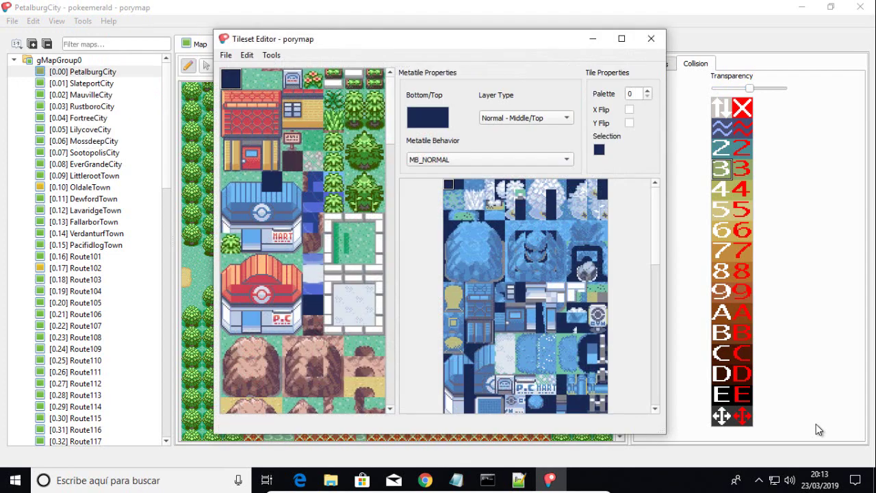
click(272, 54)
key(Escape)
key(Escape)
key(alt+F4)
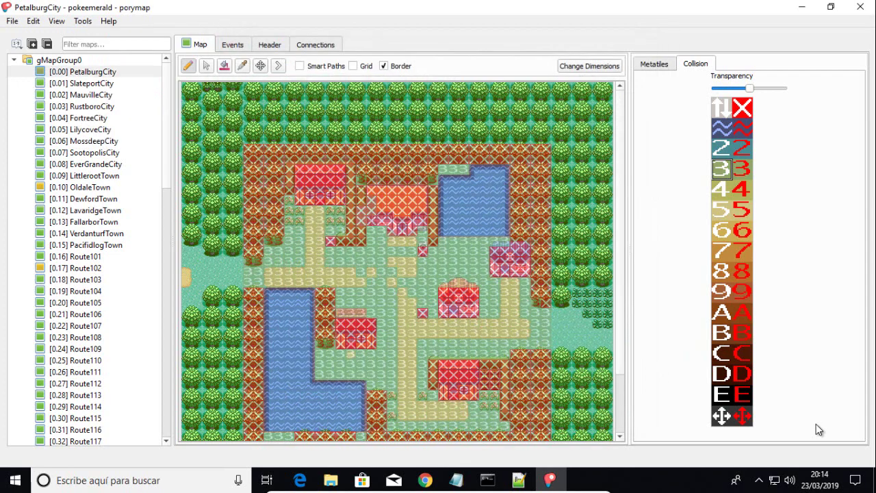
click(83, 21)
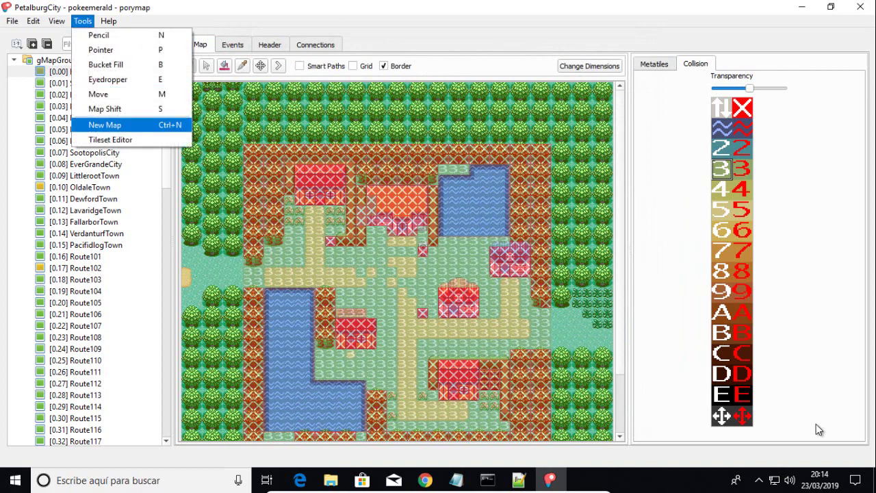
key(Escape)
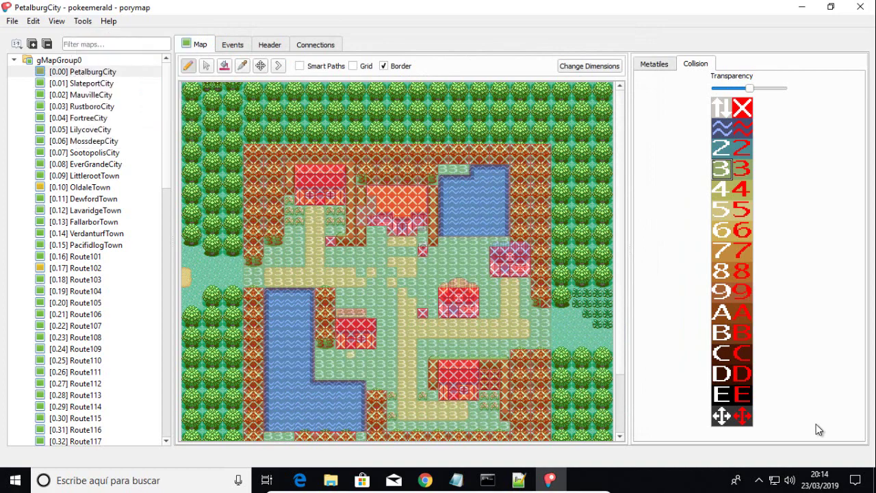
key(alt+e)
key(Escape)
key(Escape)
Step: Zoom in on PetalburgCity's collision map, first by one level and again by three levels, returning to the original zoom each time
key(alt+v)
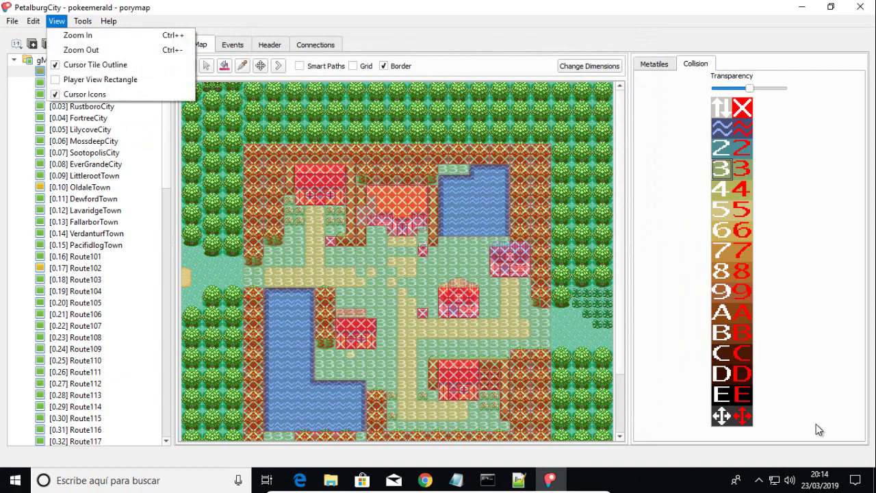
key(Escape)
key(Down)
key(Return)
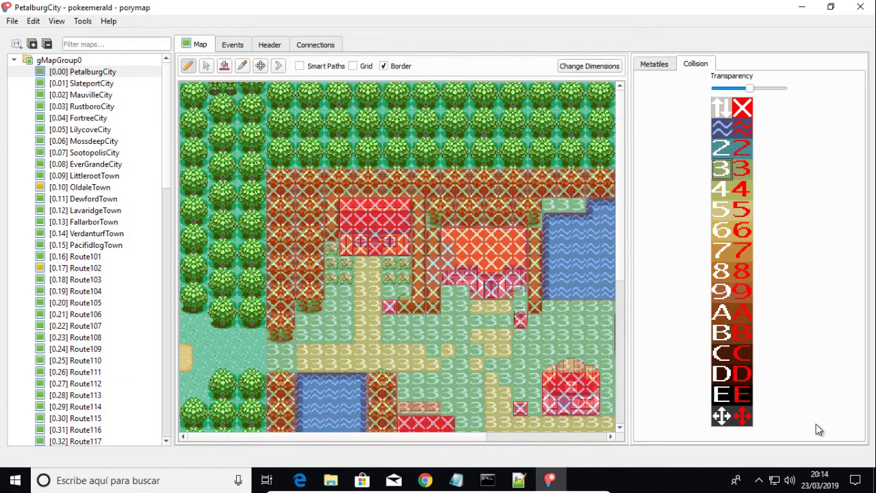
key(alt+v)
key(Down)
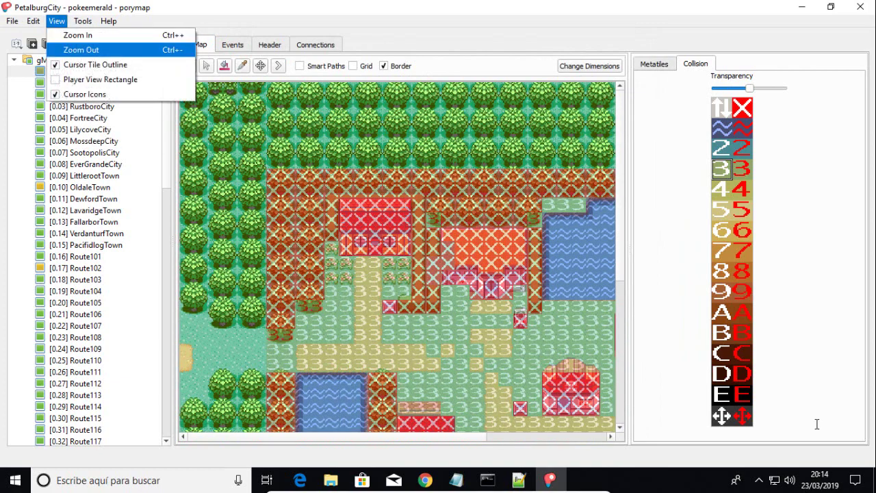
key(Return)
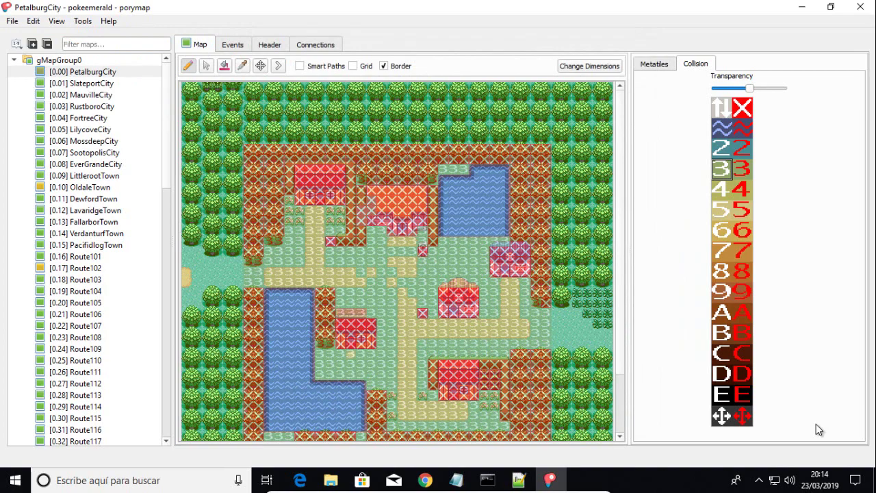
key(ctrl+plus)
key(ctrl+plus)
key(ctrl+plus)
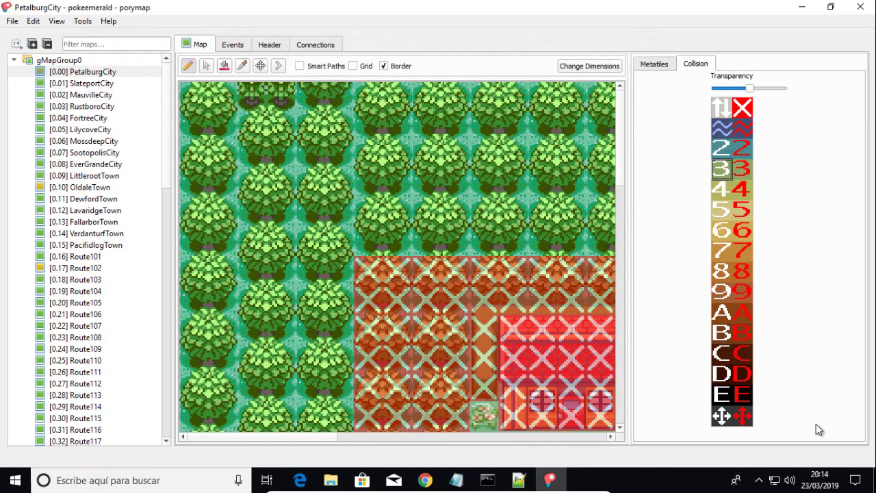
key(ctrl+minus)
key(ctrl+minus)
key(ctrl+minus)
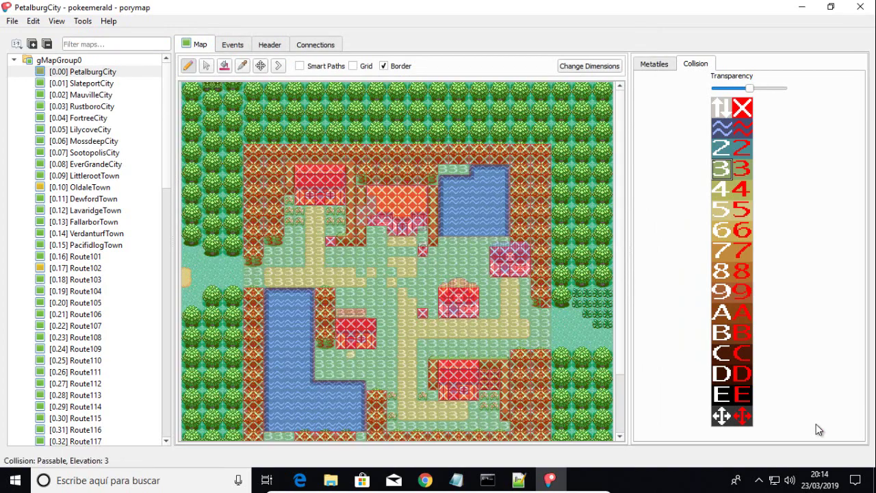
Step: Switch PetalburgCity from collision to metatile editing and look through the metatiles of gTileset_General and gTileset_Petalburg
key(ctrl+Tab)
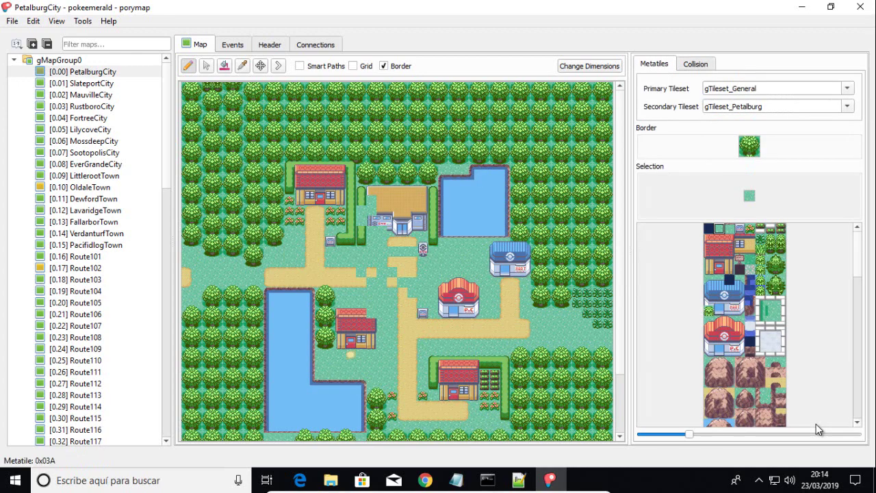
key(ctrl+plus)
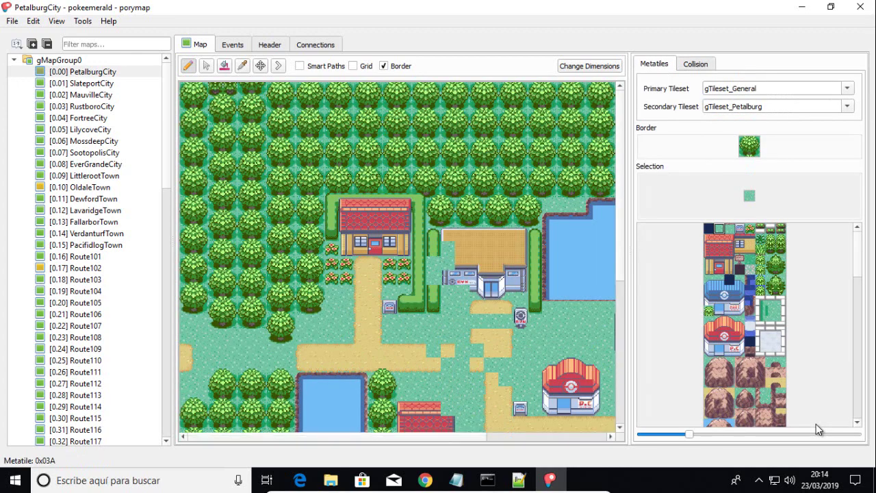
key(ctrl+minus)
scroll(816, 424, down, 10)
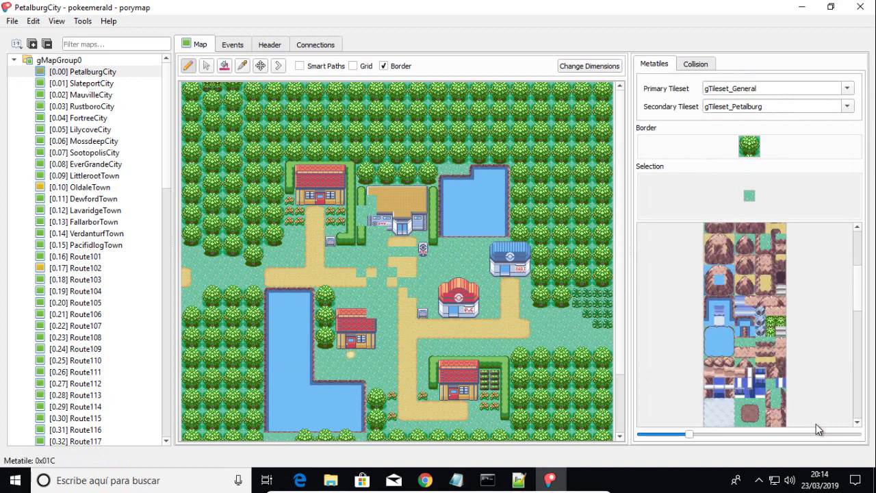
scroll(816, 428, up, 2)
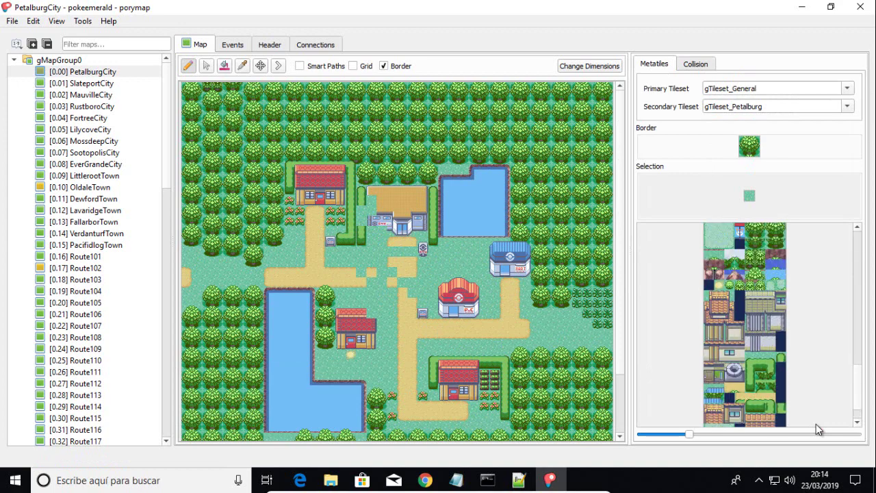
scroll(816, 429, up, 5)
scroll(816, 429, down, 4)
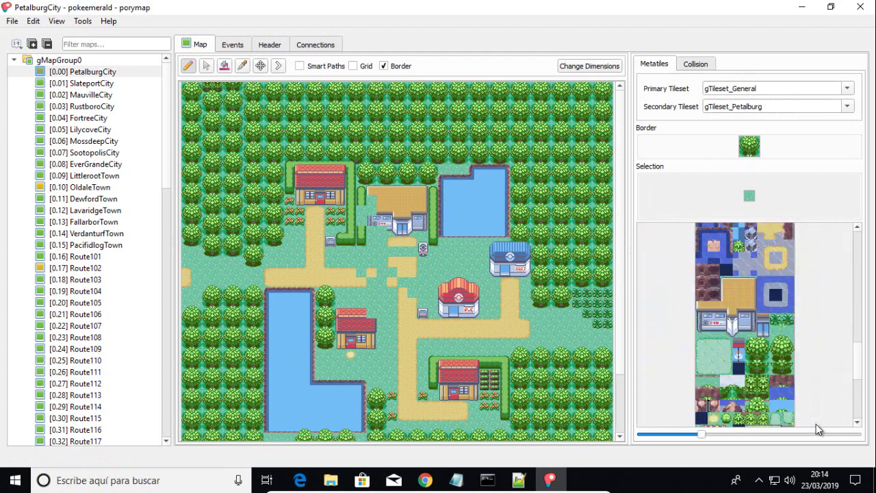
scroll(816, 429, down, 1)
scroll(816, 424, down, 1)
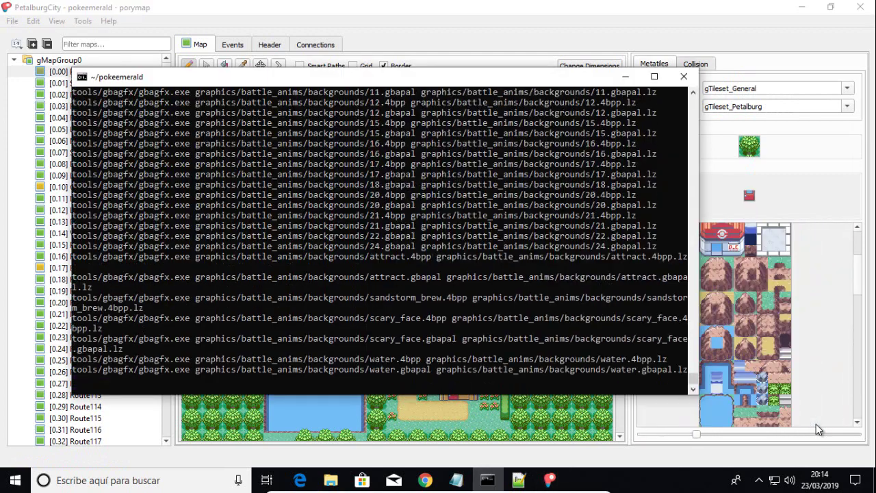